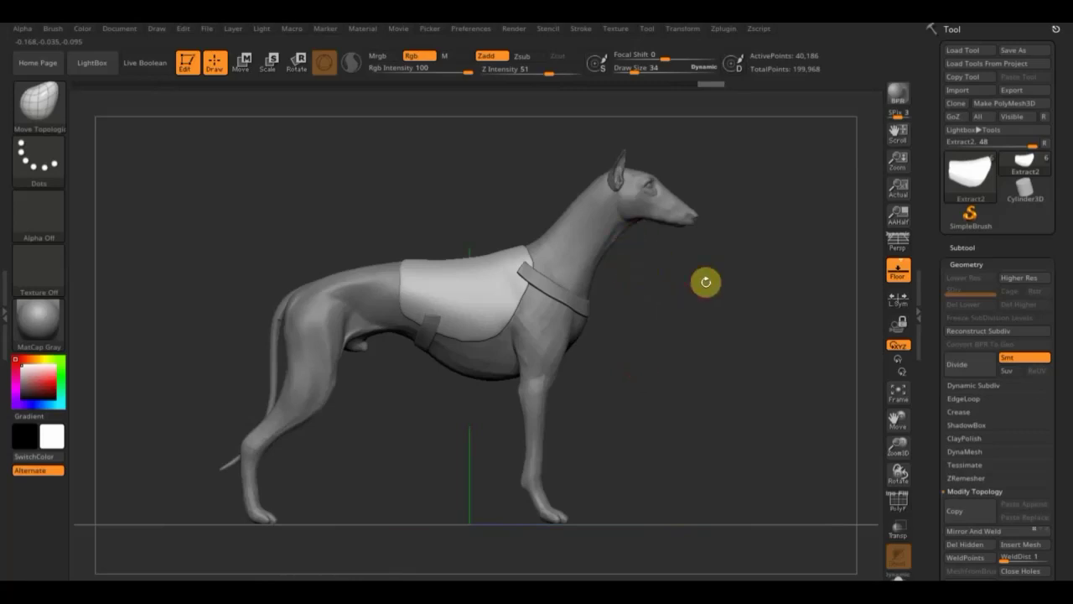
# Turn the greyhound slightly, switch off the floor grid, and bring up the Texture menu.
pyautogui.moveTo(715, 290); pyautogui.dragTo(712, 307)
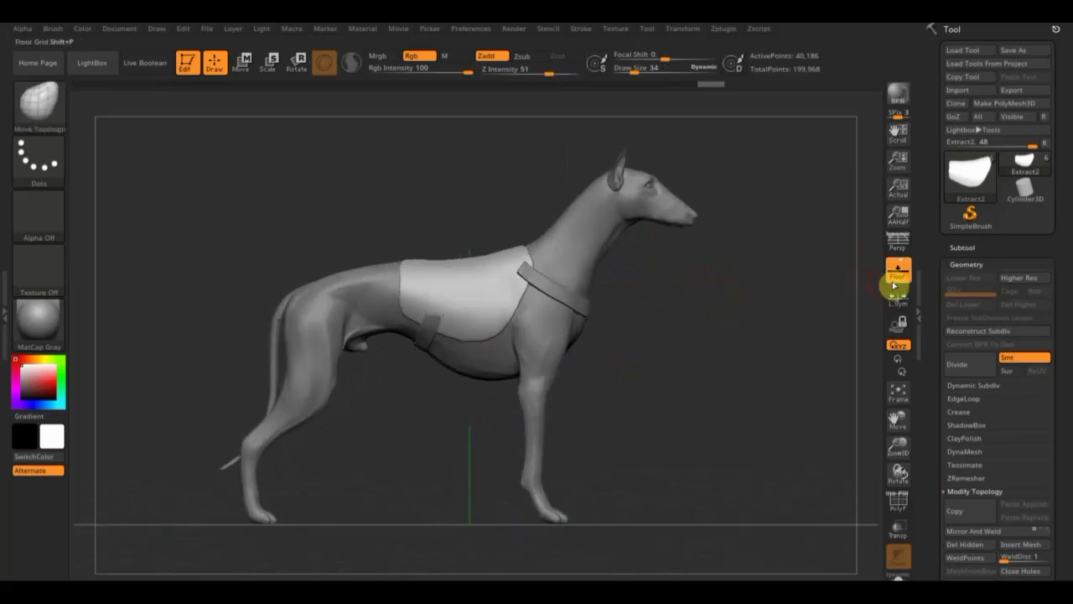
pyautogui.click(898, 270)
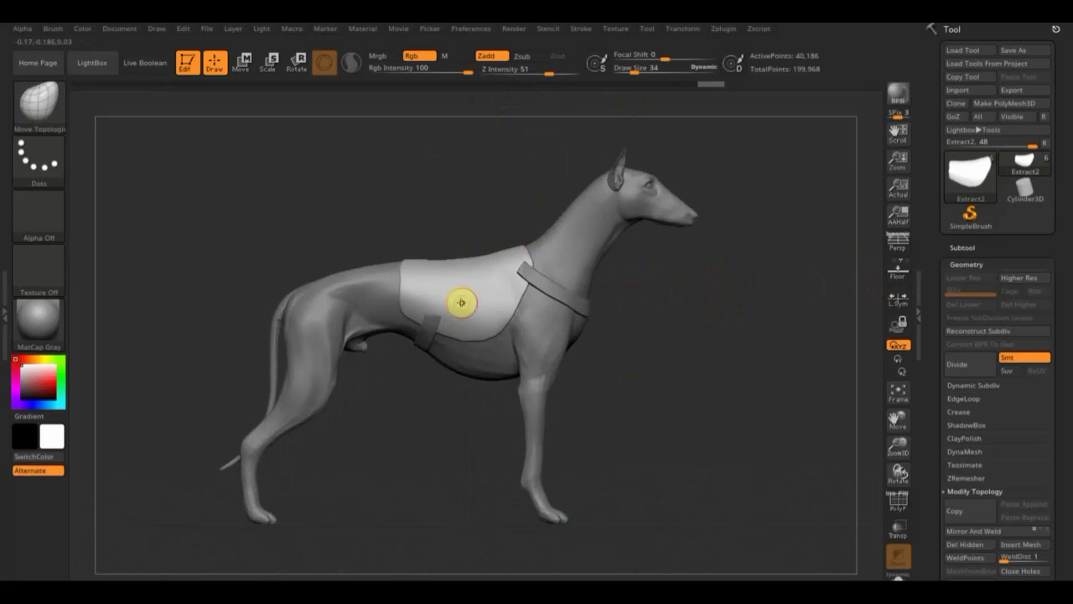
pyautogui.click(622, 30)
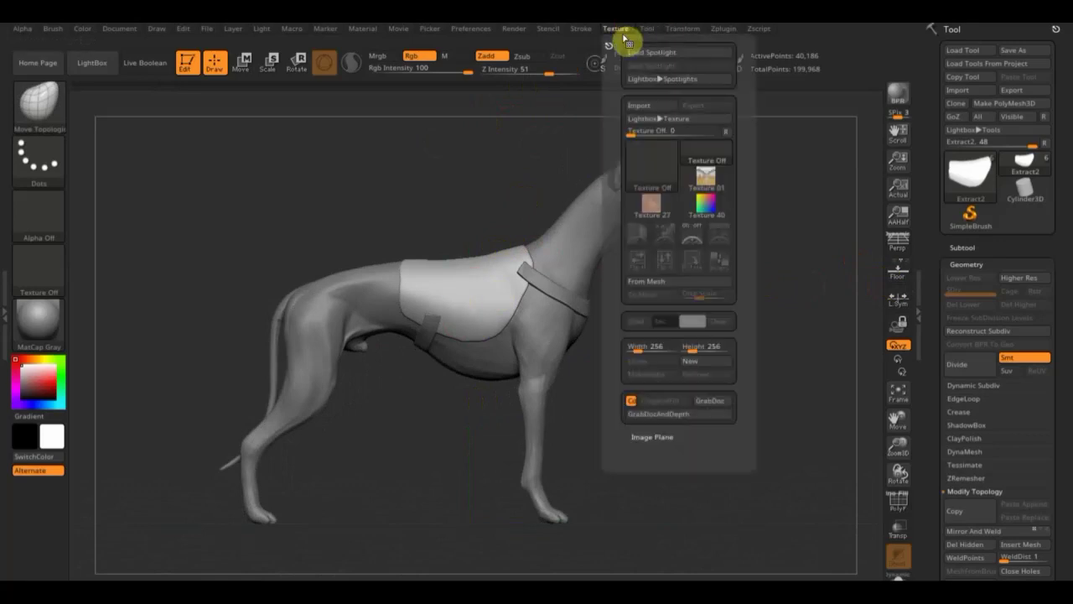
# Import the maxresdefault image with the blue 17 as a texture.
pyautogui.click(648, 111)
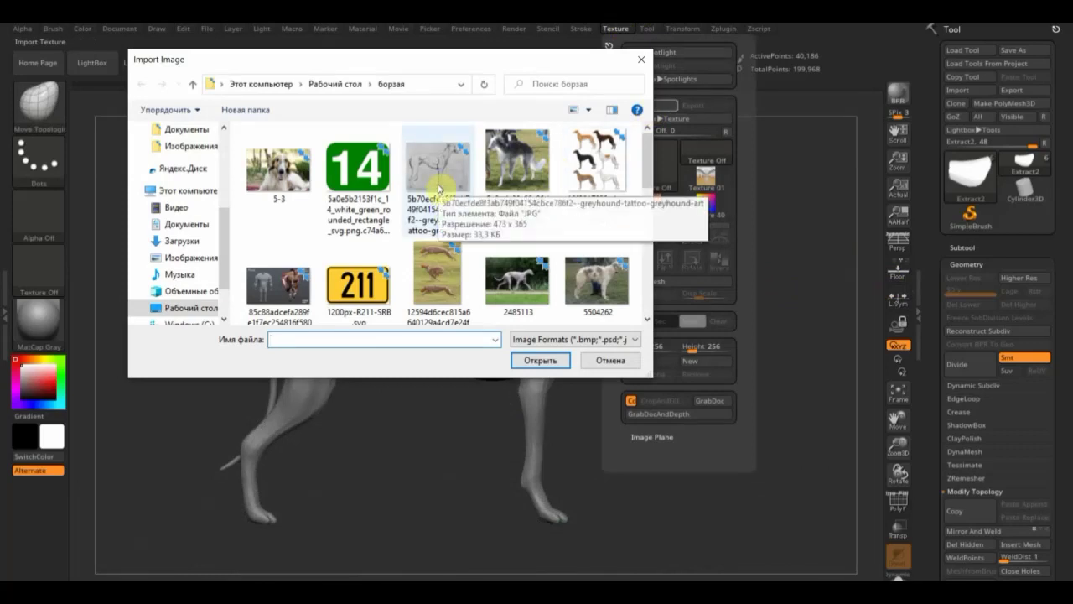
pyautogui.click(350, 188)
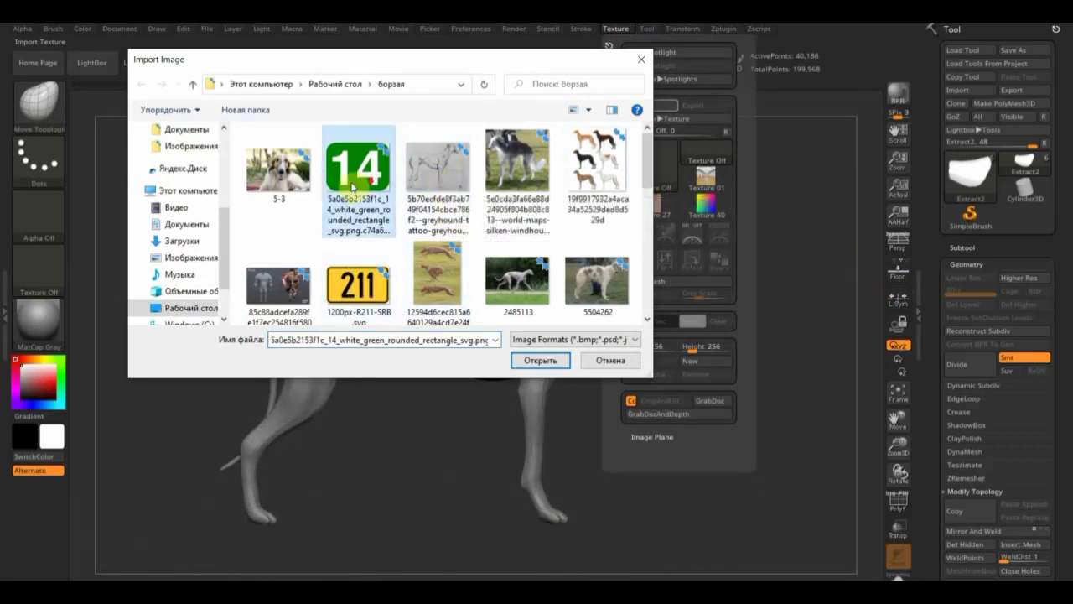
pyautogui.scroll(-3, 361, 189)
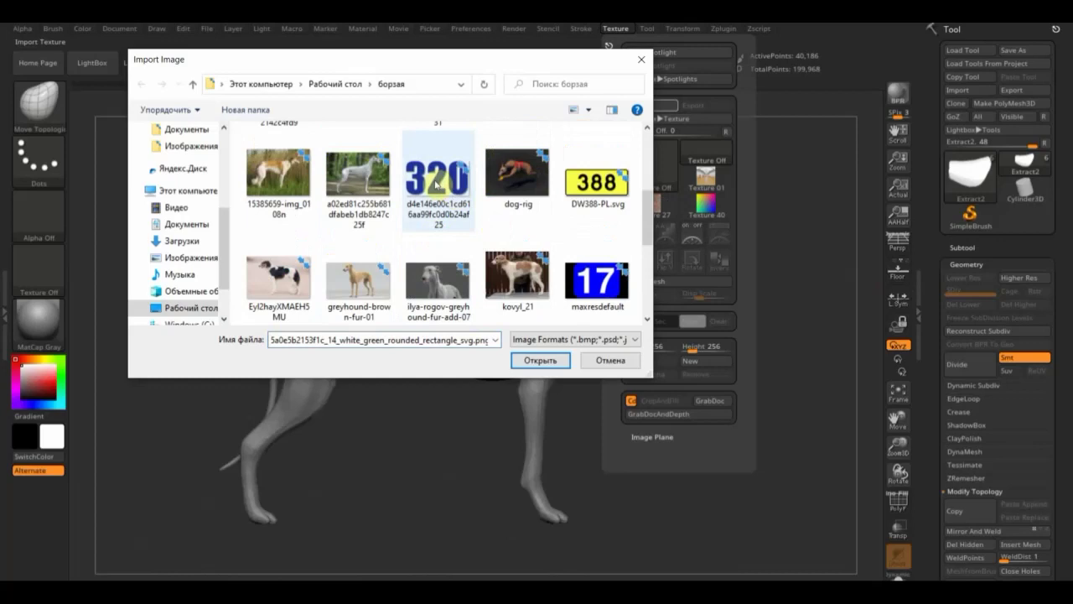
pyautogui.click(602, 307)
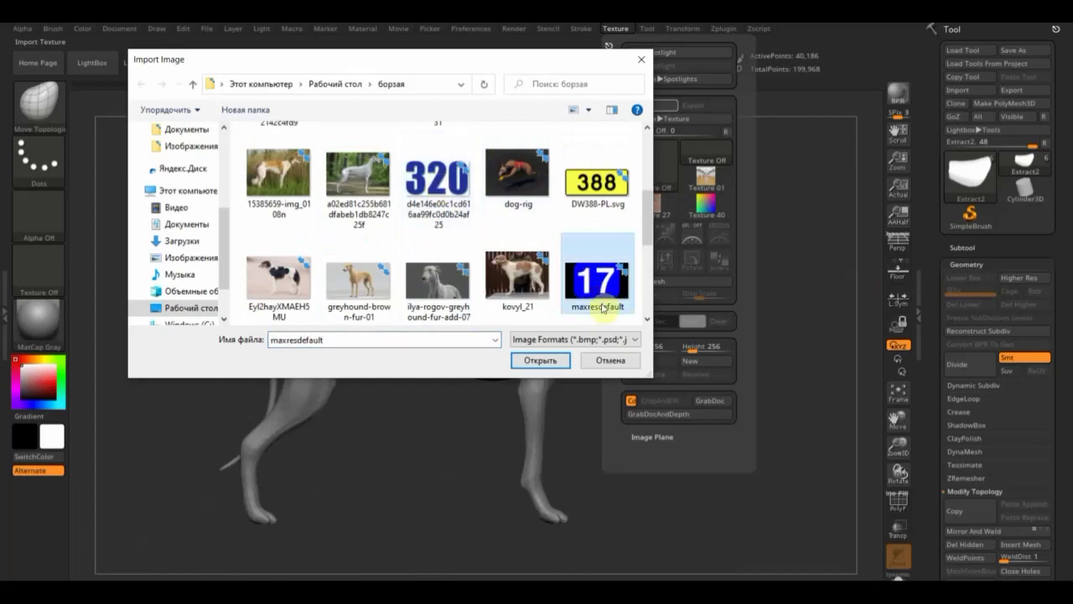
pyautogui.click(541, 361)
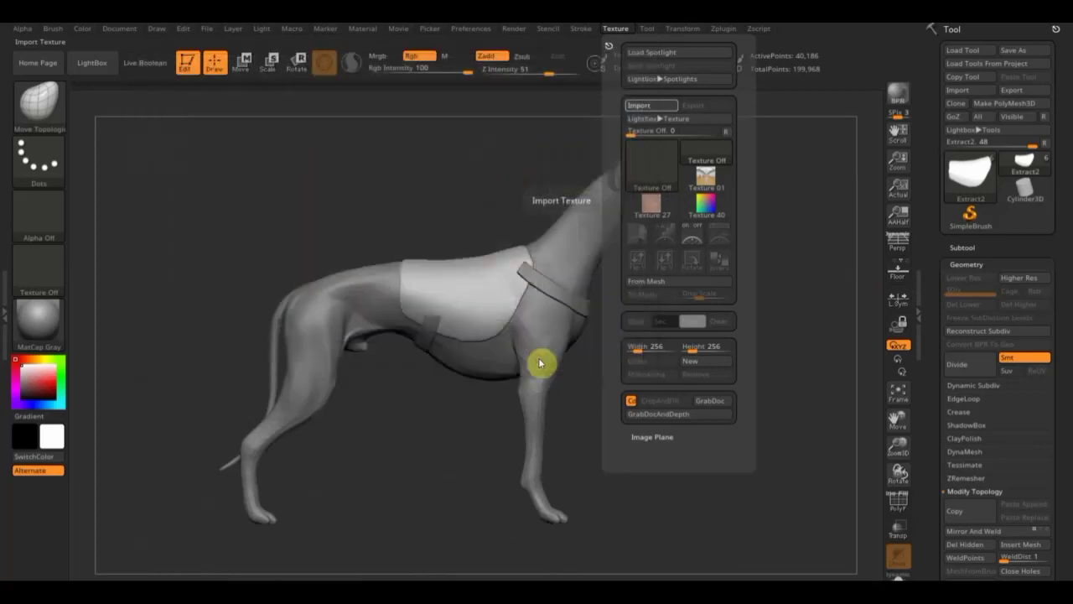
# Select the imported 17 texture and add it to Spotlight over the canvas.
pyautogui.click(620, 30)
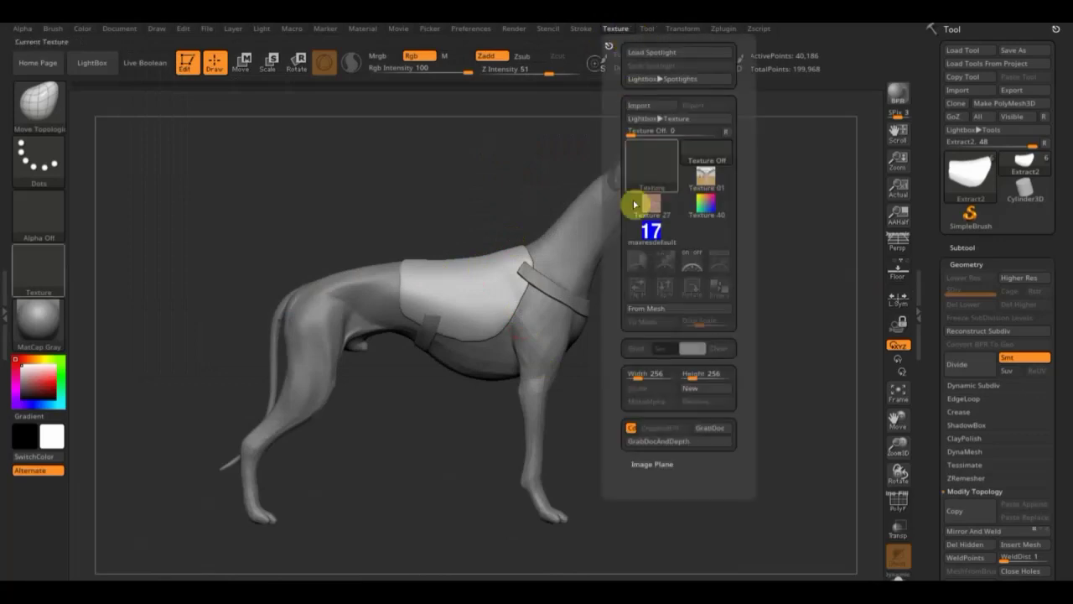
pyautogui.click(649, 229)
pyautogui.click(719, 268)
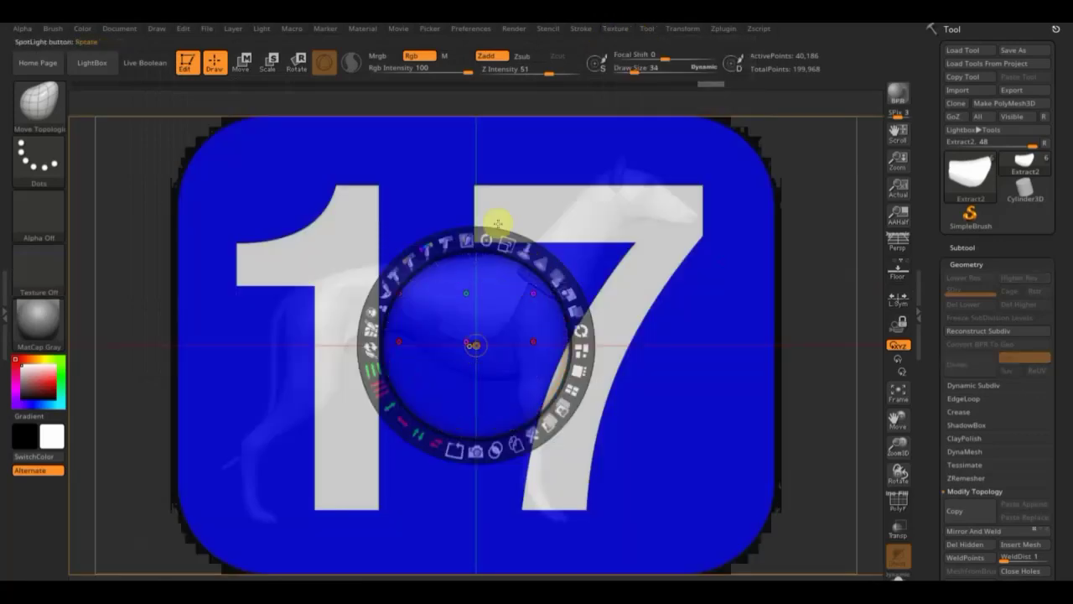
# Scale, position and adjust the opacity of the 17 image over the saddle blanket, then hide the Spotlight dial.
pyautogui.moveTo(506, 247)
pyautogui.mouseDown()
pyautogui.moveTo(455, 211)
pyautogui.moveTo(368, 197)
pyautogui.moveTo(283, 220)
pyautogui.moveTo(244, 244)
pyautogui.moveTo(254, 247)
pyautogui.mouseUp()
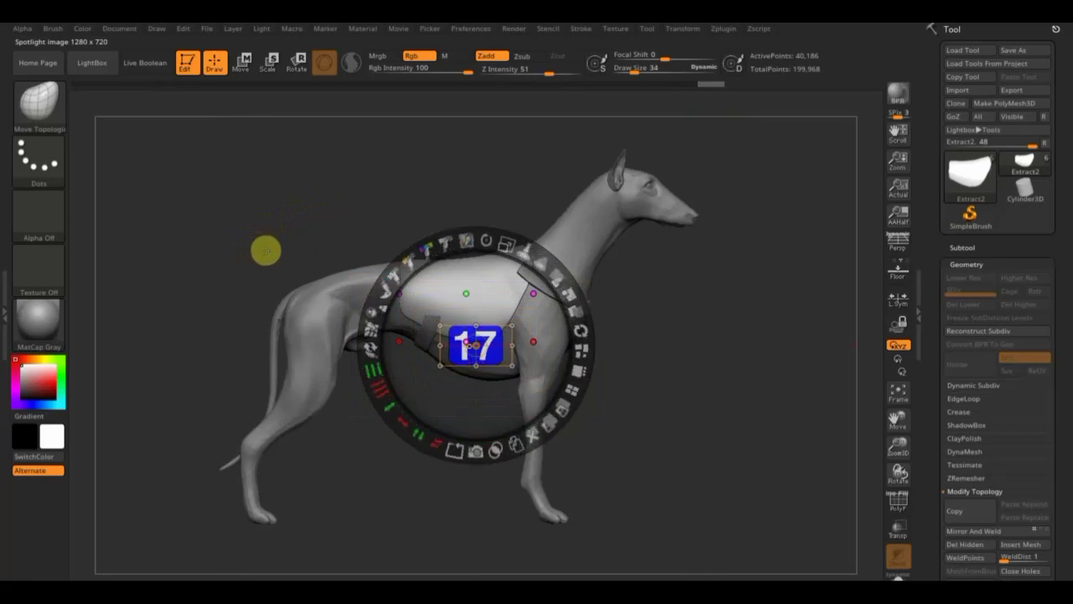
pyautogui.moveTo(502, 246)
pyautogui.mouseDown()
pyautogui.moveTo(491, 232)
pyautogui.moveTo(522, 251)
pyautogui.moveTo(510, 290)
pyautogui.moveTo(474, 227)
pyautogui.mouseUp()
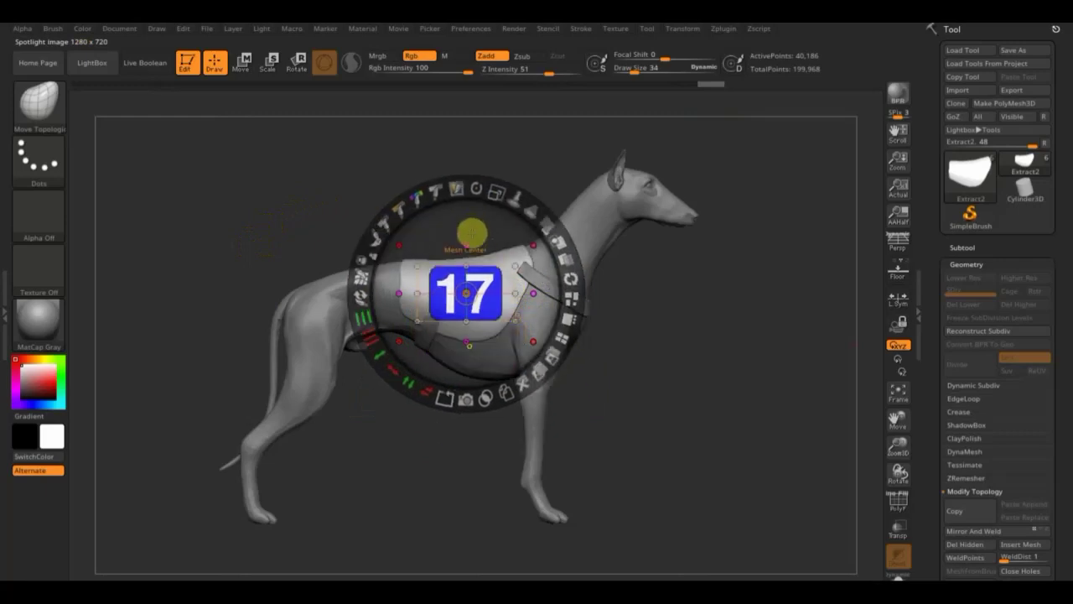
pyautogui.click(679, 335)
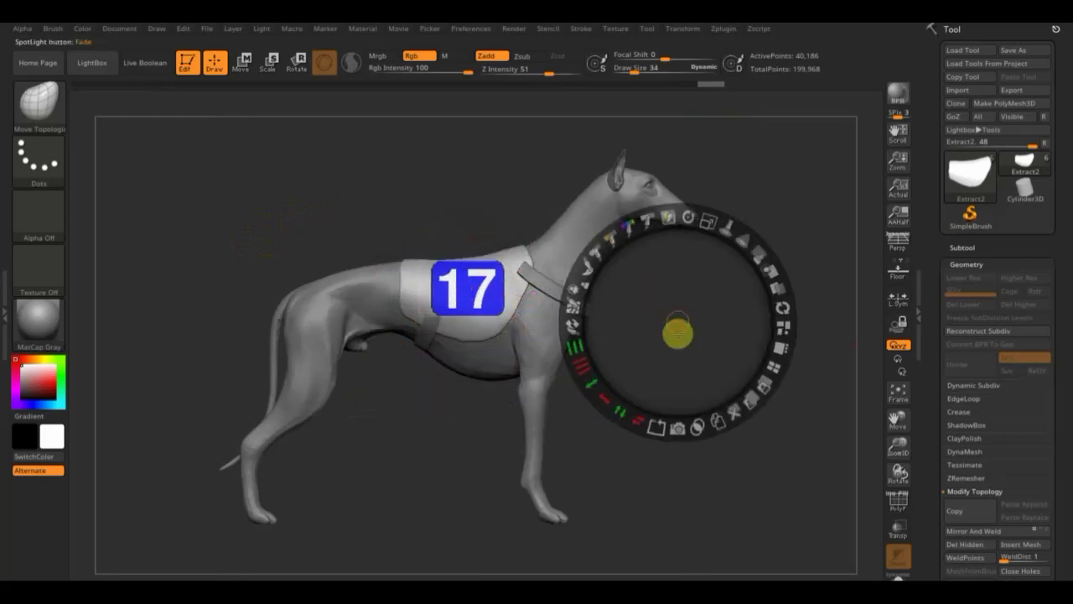
pyautogui.moveTo(677, 333); pyautogui.dragTo(679, 347)
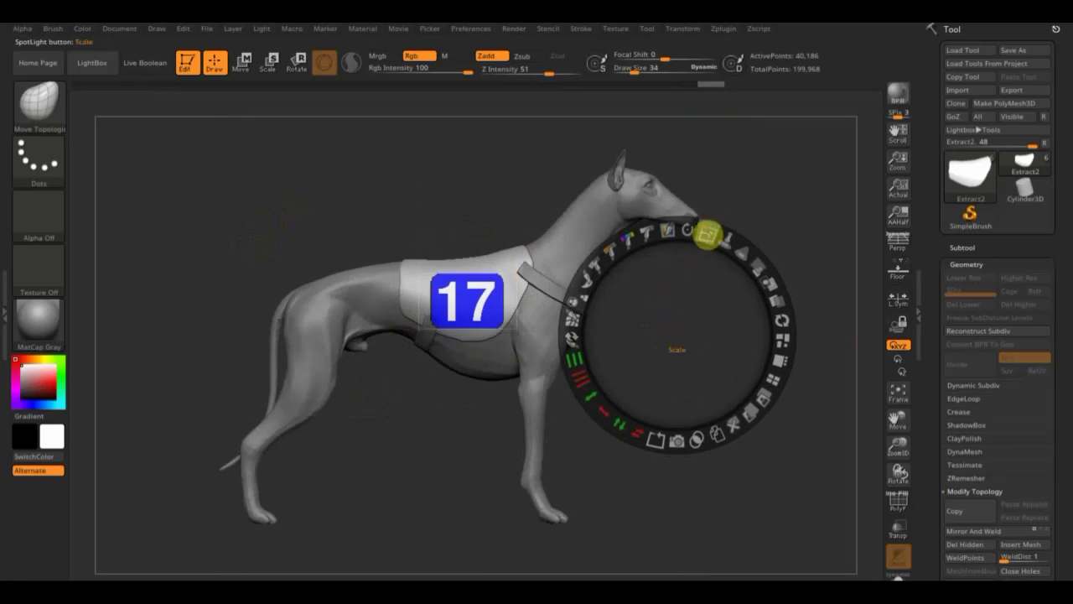
pyautogui.moveTo(707, 236); pyautogui.dragTo(684, 223)
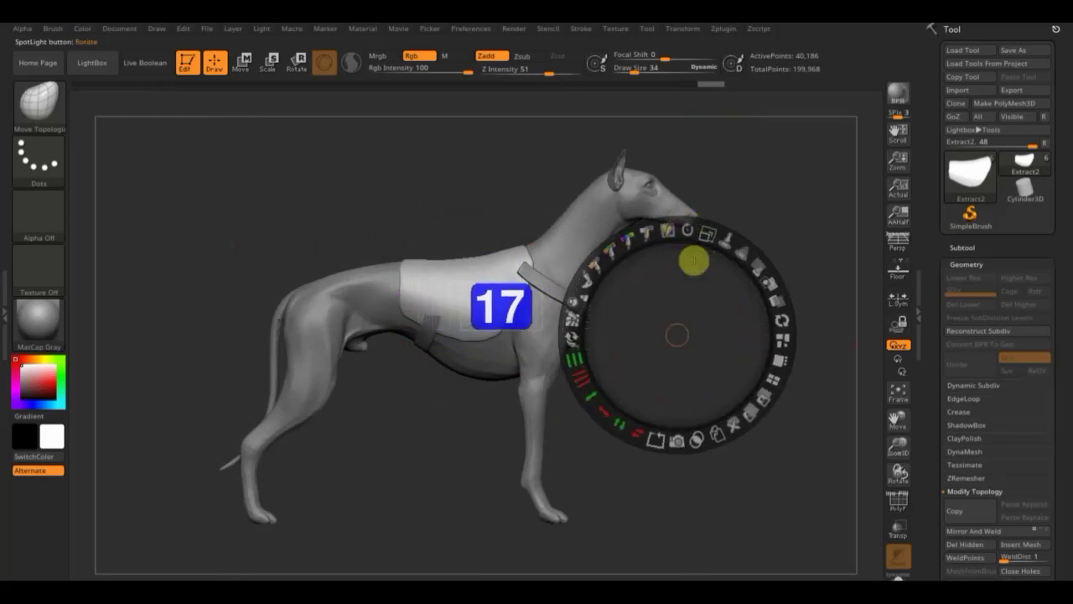
pyautogui.moveTo(694, 261); pyautogui.dragTo(670, 263)
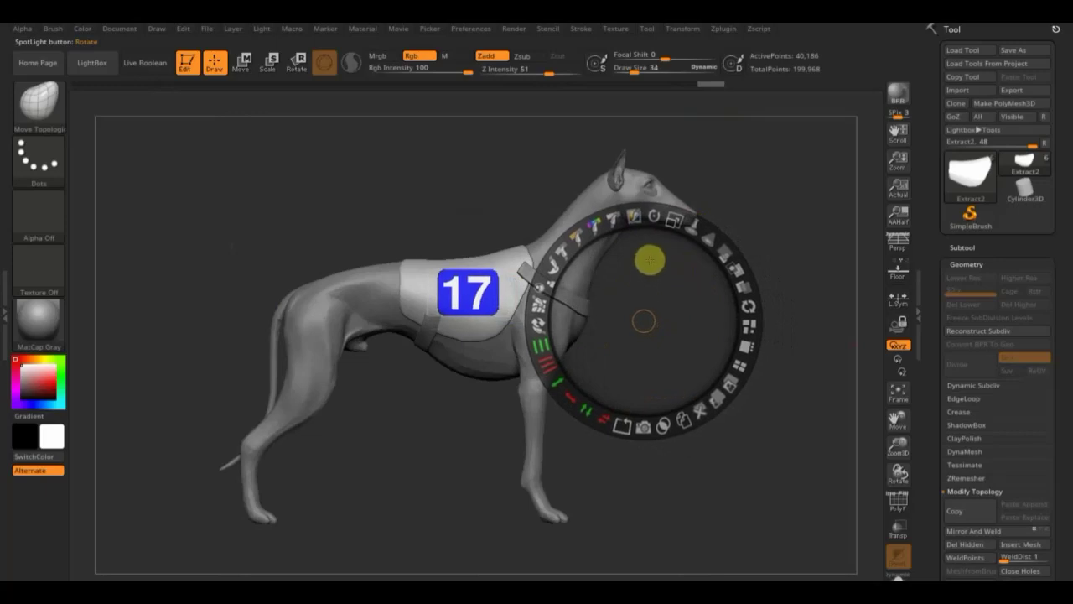
pyautogui.click(727, 245)
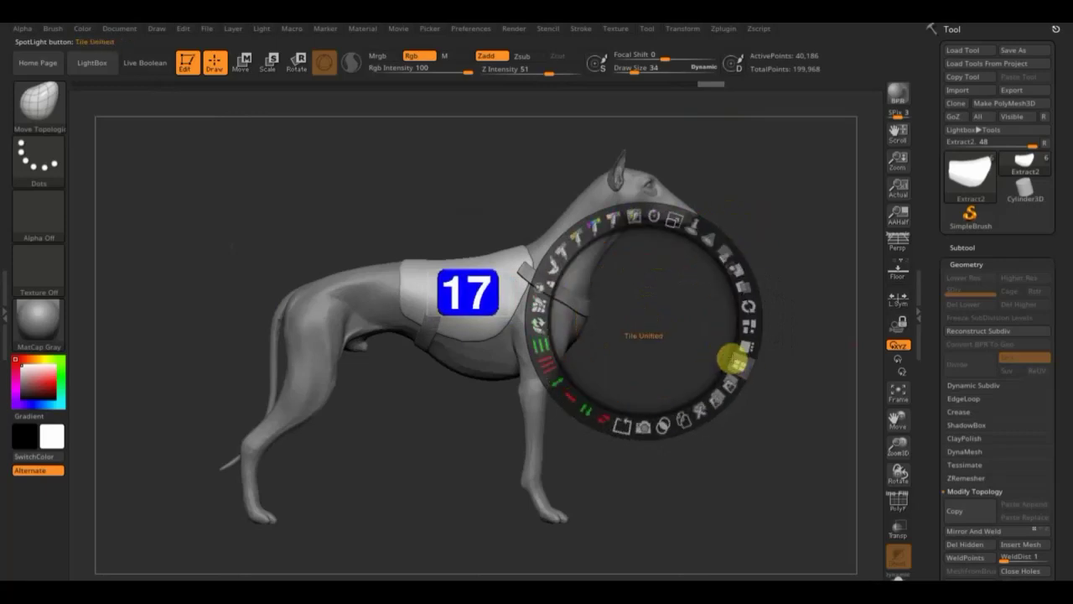
pyautogui.press('z')
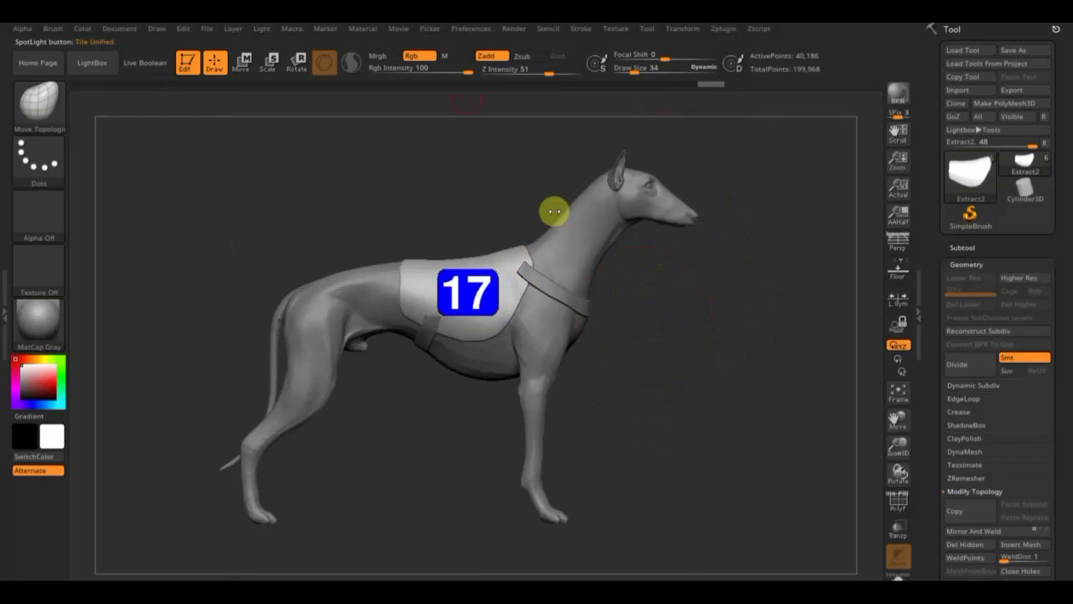
pyautogui.click(50, 102)
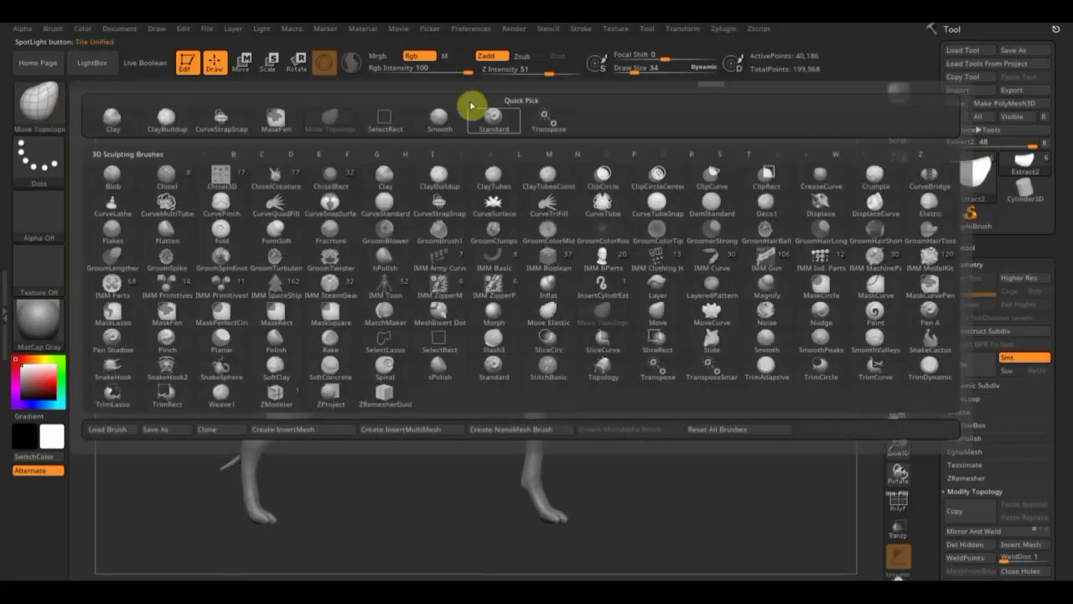
# Paint the 17 onto the saddle blanket with the Standard brush, Rgb on and Zadd off, then turn Spotlight off.
pyautogui.click(472, 134)
pyautogui.click(411, 56)
pyautogui.click(486, 56)
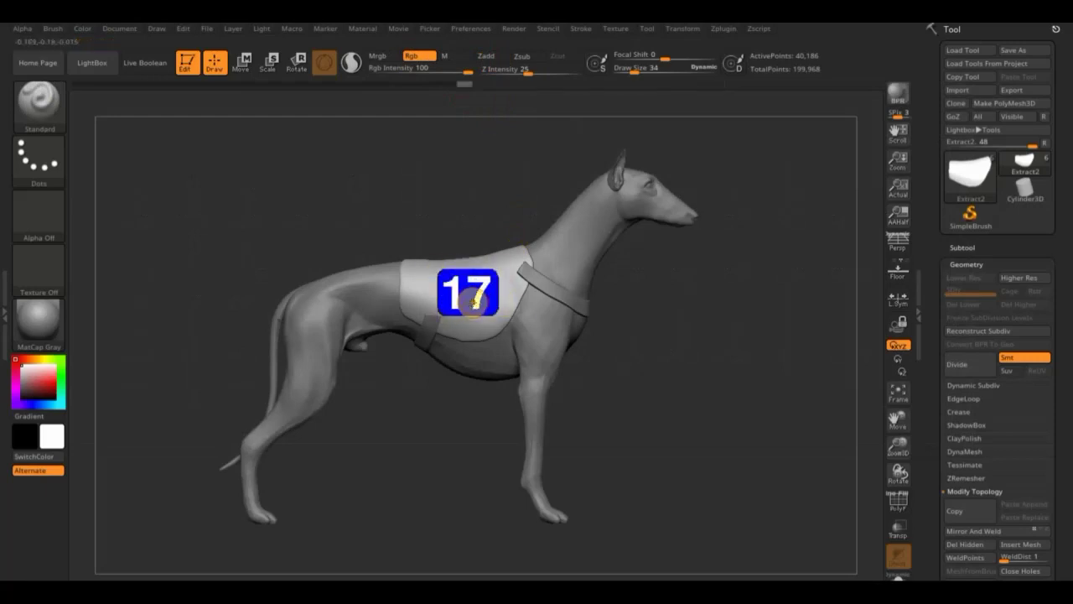
pyautogui.moveTo(430, 275)
pyautogui.mouseDown()
pyautogui.moveTo(647, 333)
pyautogui.moveTo(558, 343)
pyautogui.moveTo(662, 313)
pyautogui.moveTo(680, 333)
pyautogui.moveTo(694, 325)
pyautogui.mouseUp()
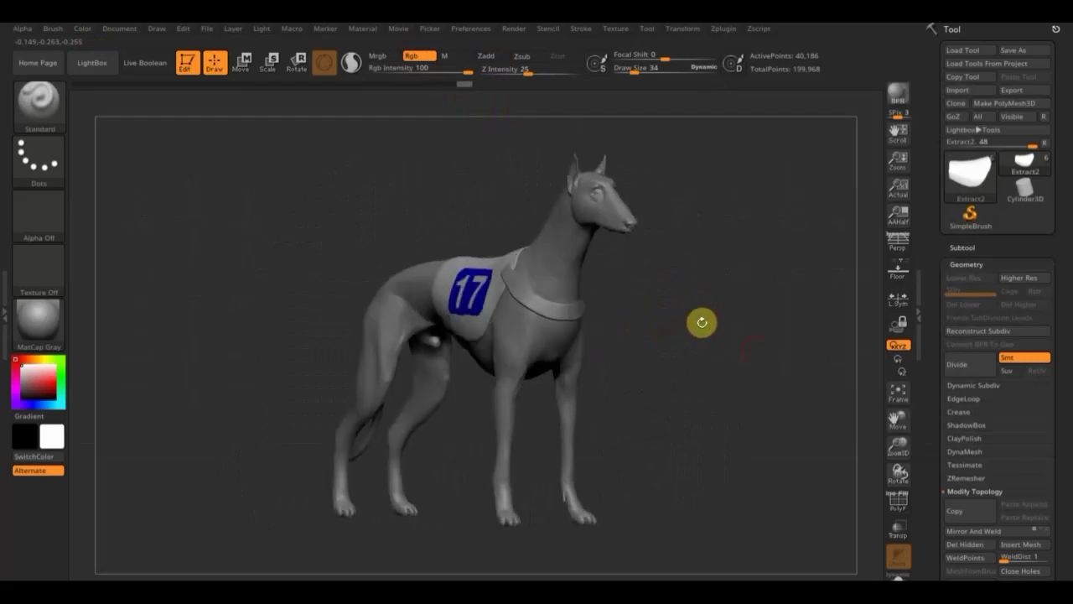
pyautogui.click(1020, 570)
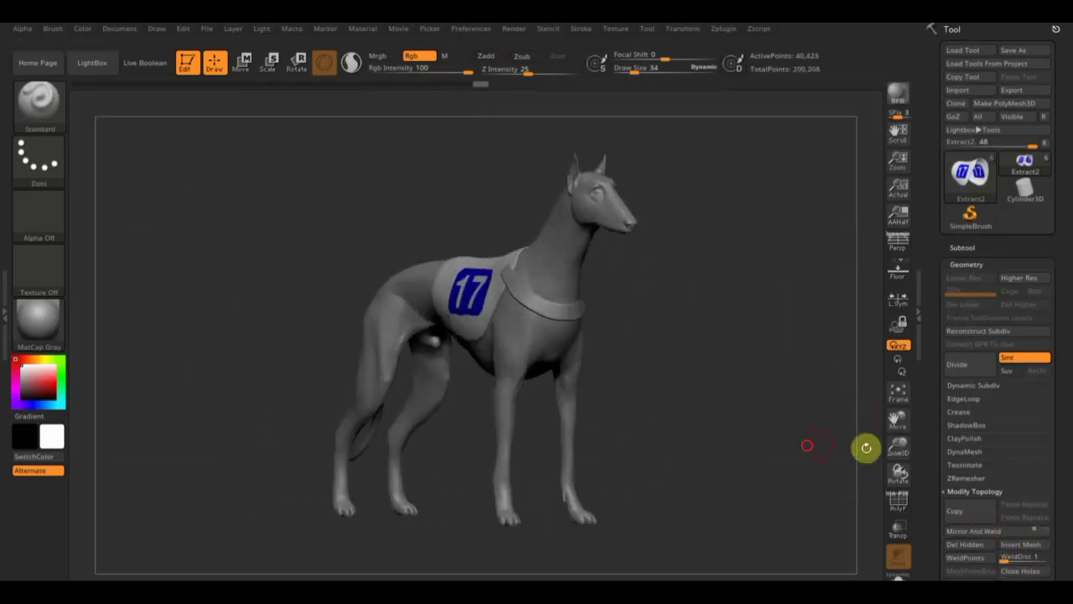
# Fill the greyhound with the picked blue and cover the white saddle patches using a larger brush.
pyautogui.moveTo(866, 447)
pyautogui.mouseDown()
pyautogui.moveTo(719, 448)
pyautogui.moveTo(779, 445)
pyautogui.moveTo(773, 437)
pyautogui.mouseUp()
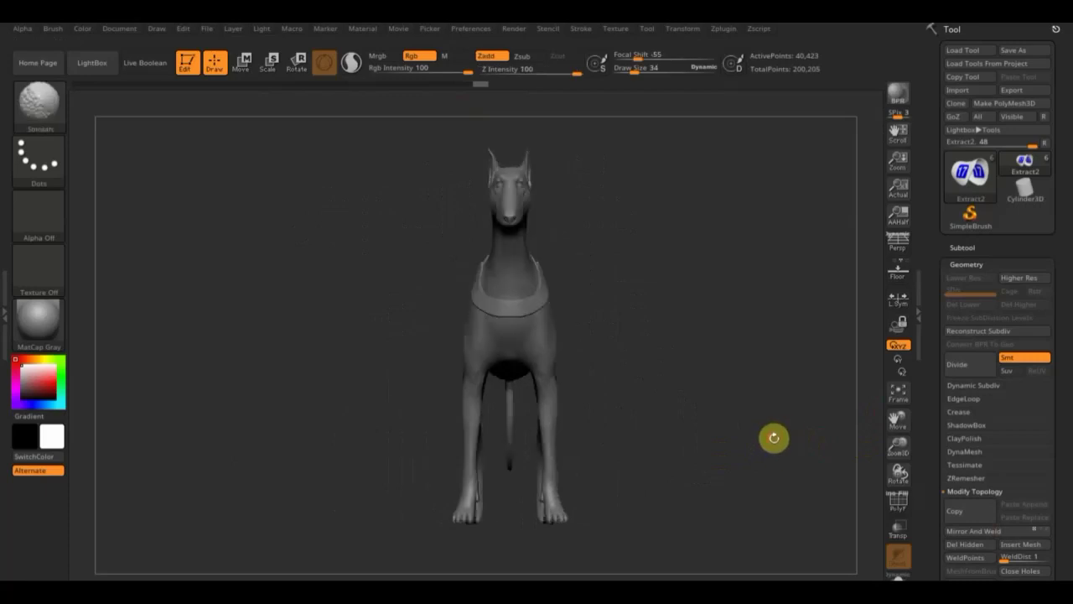
pyautogui.press('ctrl')
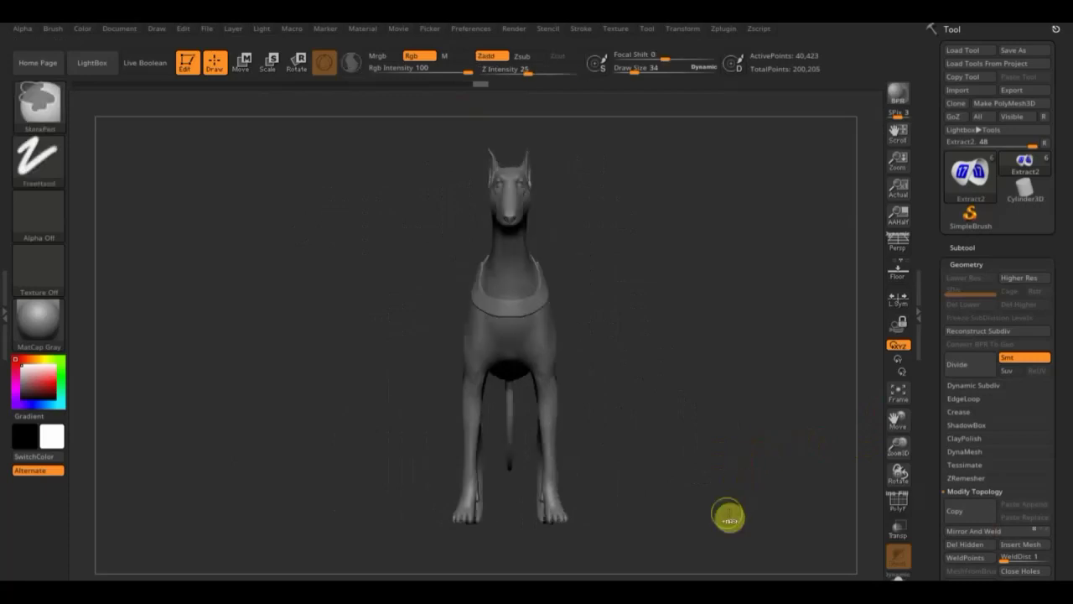
pyautogui.moveTo(702, 486); pyautogui.dragTo(772, 481)
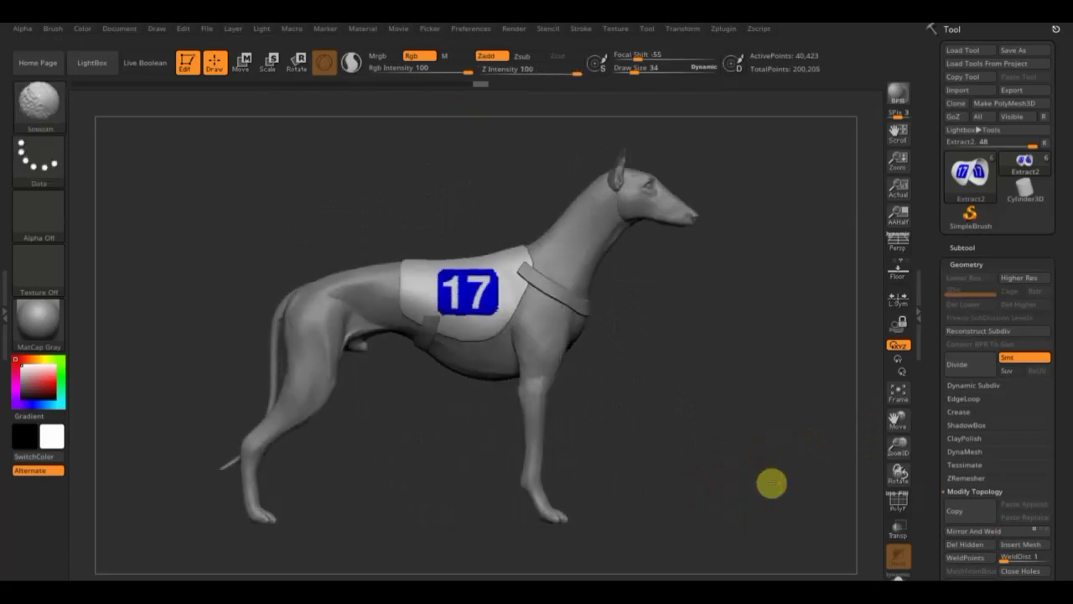
pyautogui.press('c')
pyautogui.hotkey('ctrl', 'f')
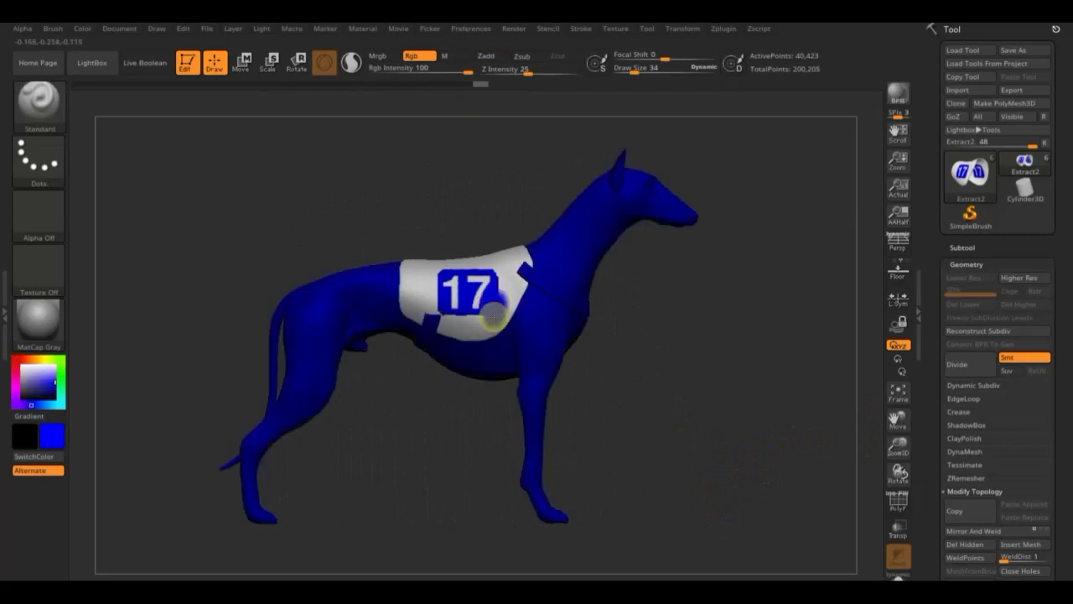
pyautogui.moveTo(501, 281); pyautogui.dragTo(457, 255)
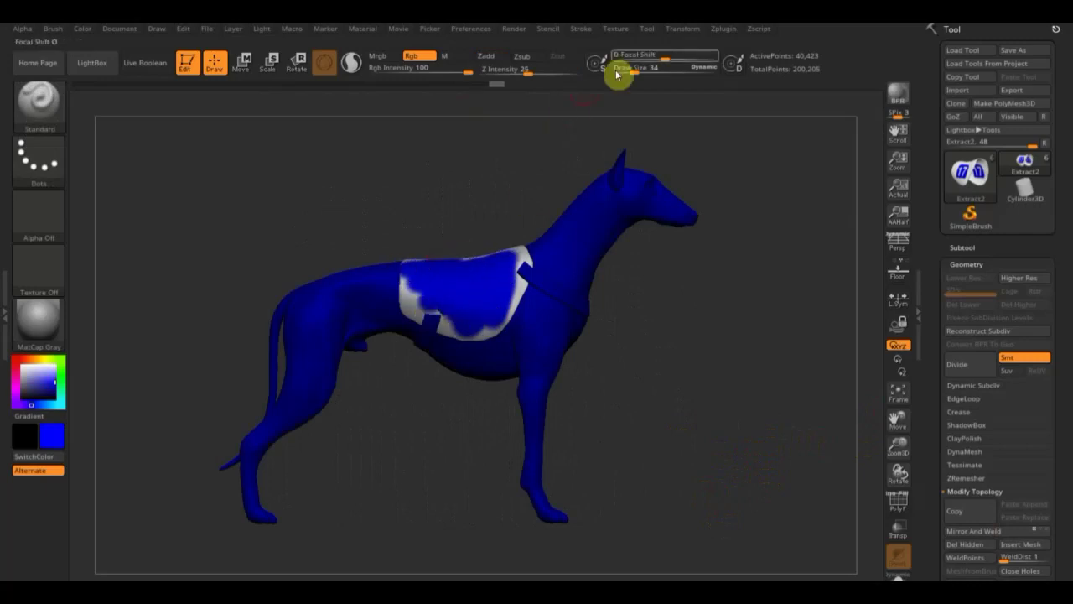
pyautogui.moveTo(644, 74); pyautogui.dragTo(649, 74)
pyautogui.moveTo(553, 243)
pyautogui.mouseDown()
pyautogui.moveTo(522, 249)
pyautogui.moveTo(517, 271)
pyautogui.moveTo(414, 295)
pyautogui.moveTo(450, 330)
pyautogui.moveTo(512, 293)
pyautogui.mouseUp()
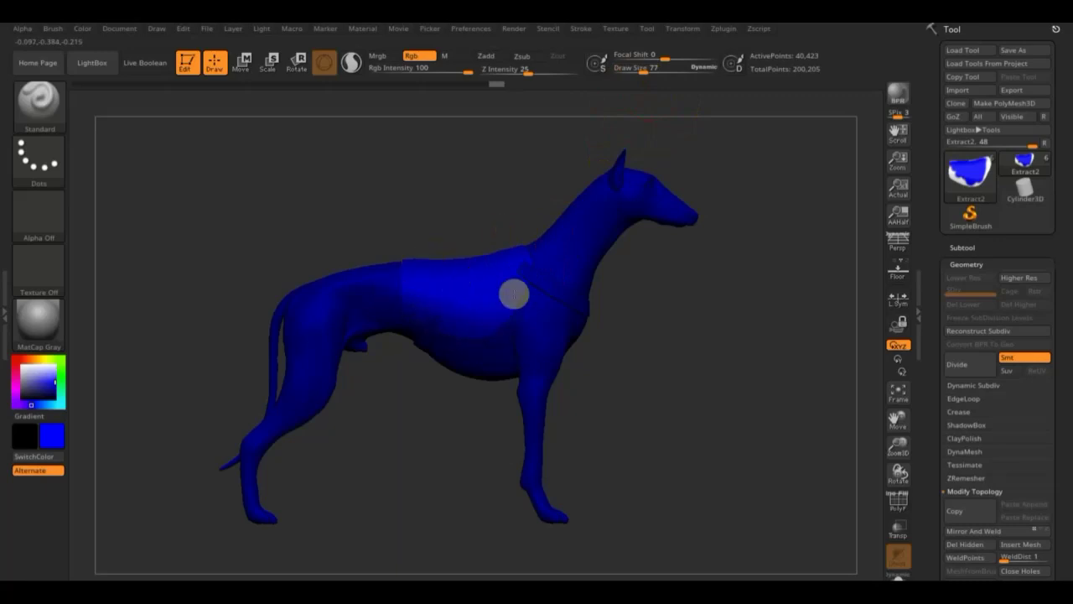
pyautogui.moveTo(595, 326); pyautogui.dragTo(590, 362)
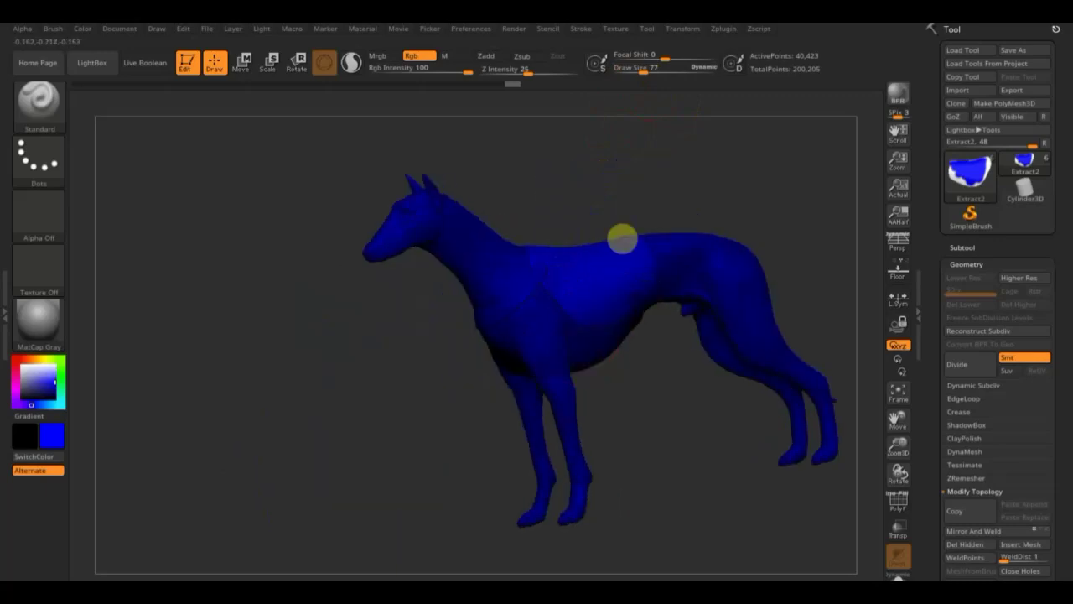
# Rotate the dog to a right-facing side profile.
pyautogui.moveTo(625, 280)
pyautogui.mouseDown()
pyautogui.moveTo(723, 183)
pyautogui.moveTo(785, 167)
pyautogui.mouseUp()
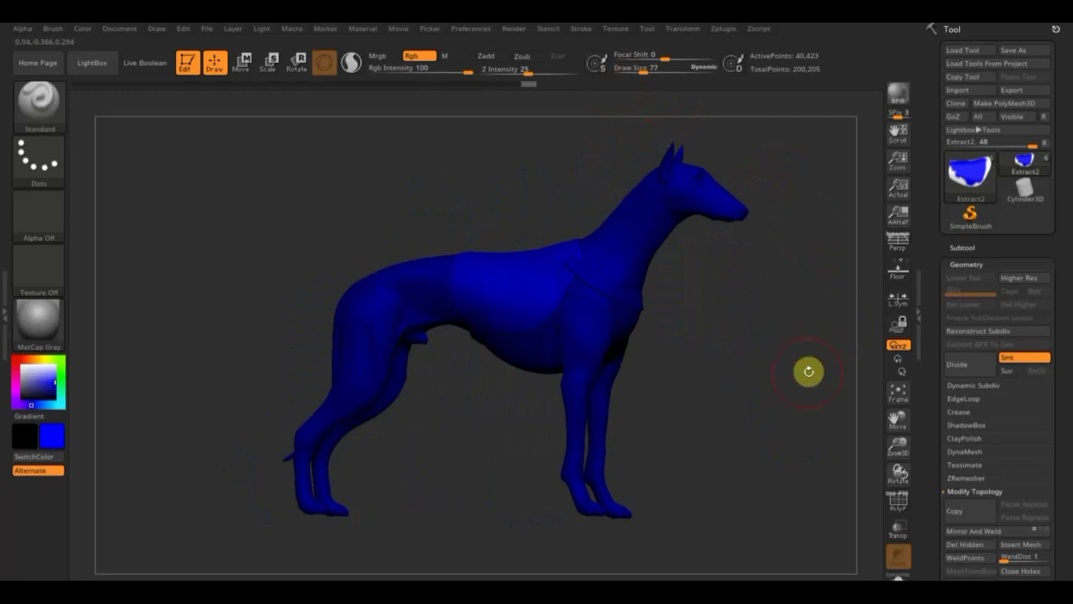
pyautogui.moveTo(810, 372); pyautogui.dragTo(833, 395)
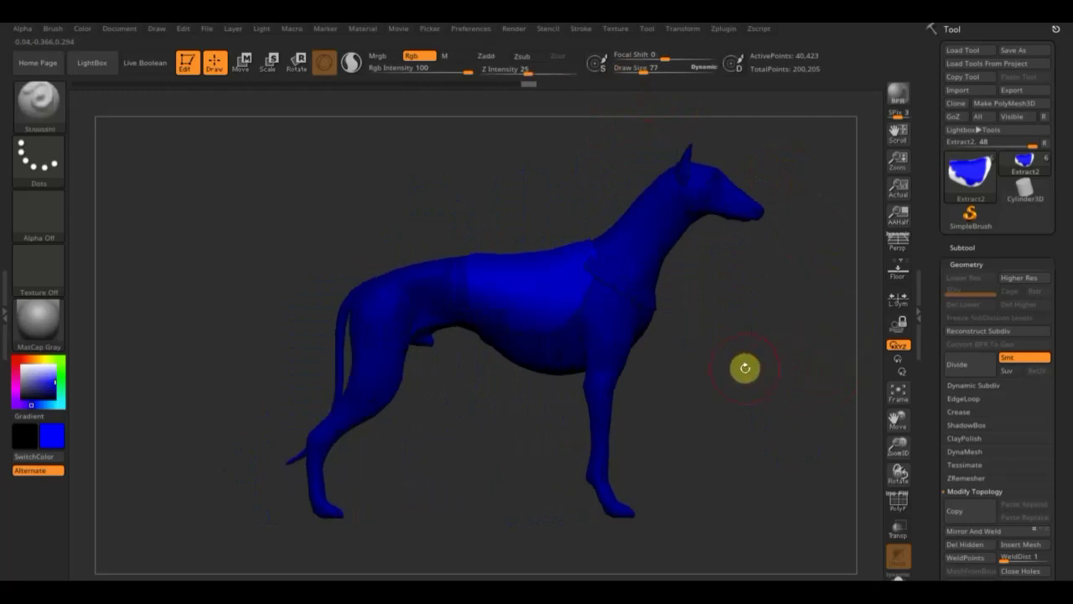
pyautogui.press('shift')
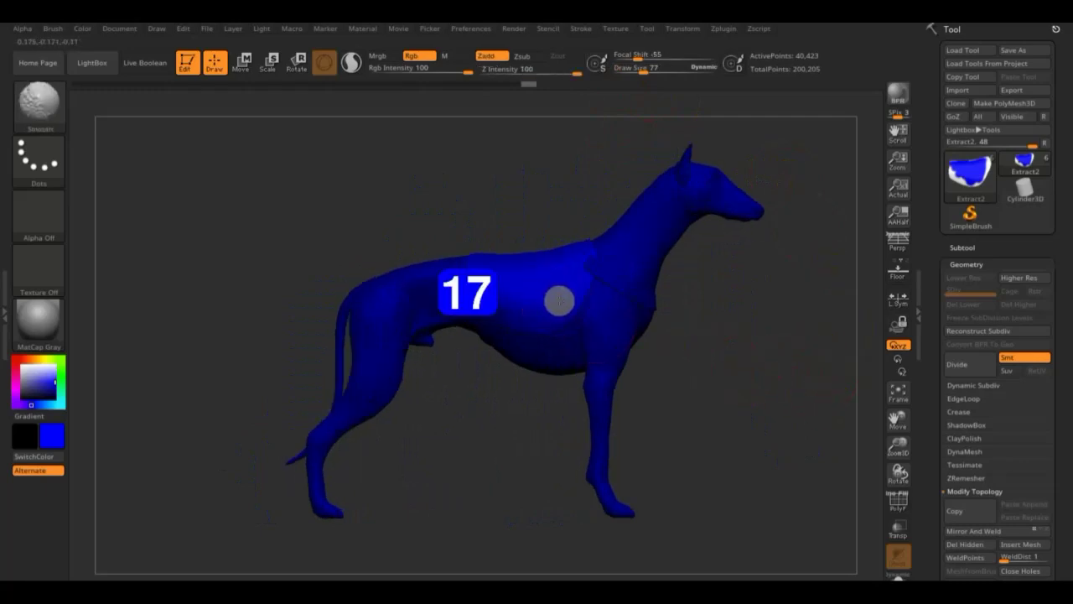
# Bring the 17 image up over the dog, dismiss the dial, and set Draw Size to 36.
pyautogui.press('space')
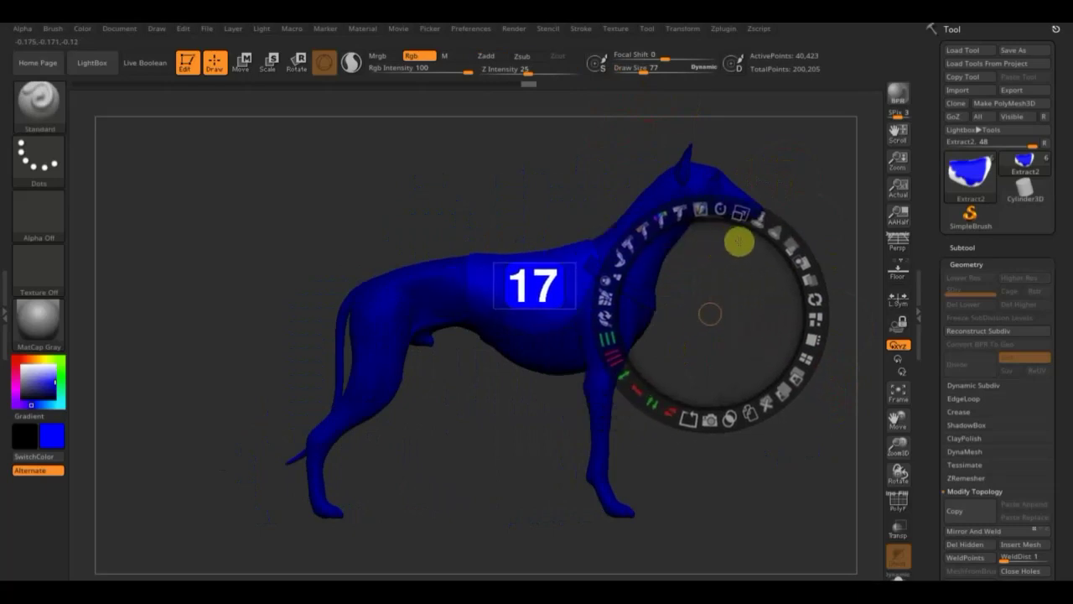
pyautogui.click(738, 242)
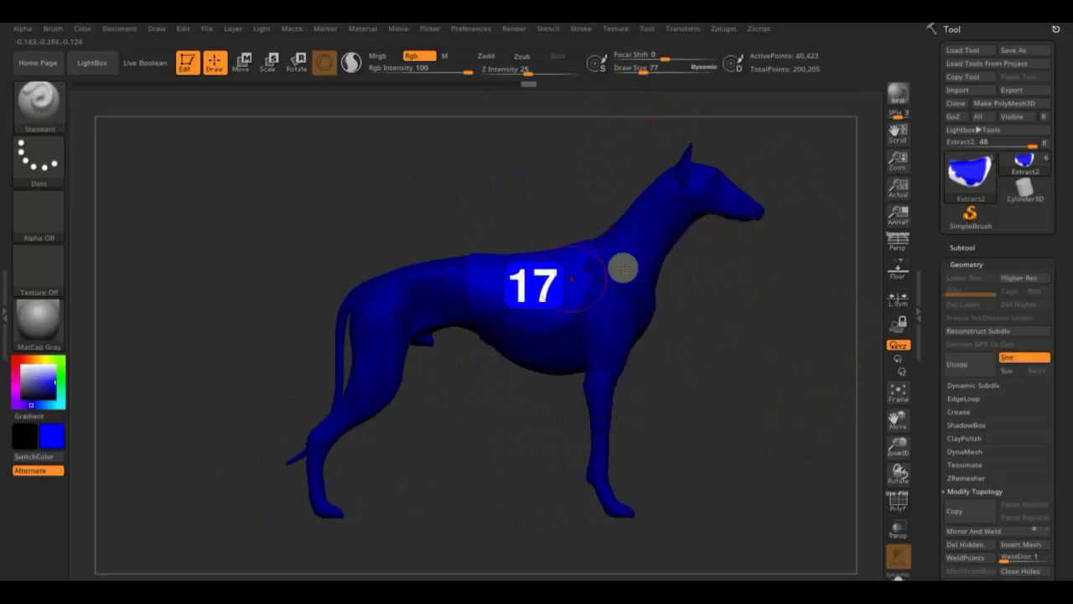
pyautogui.click(634, 81)
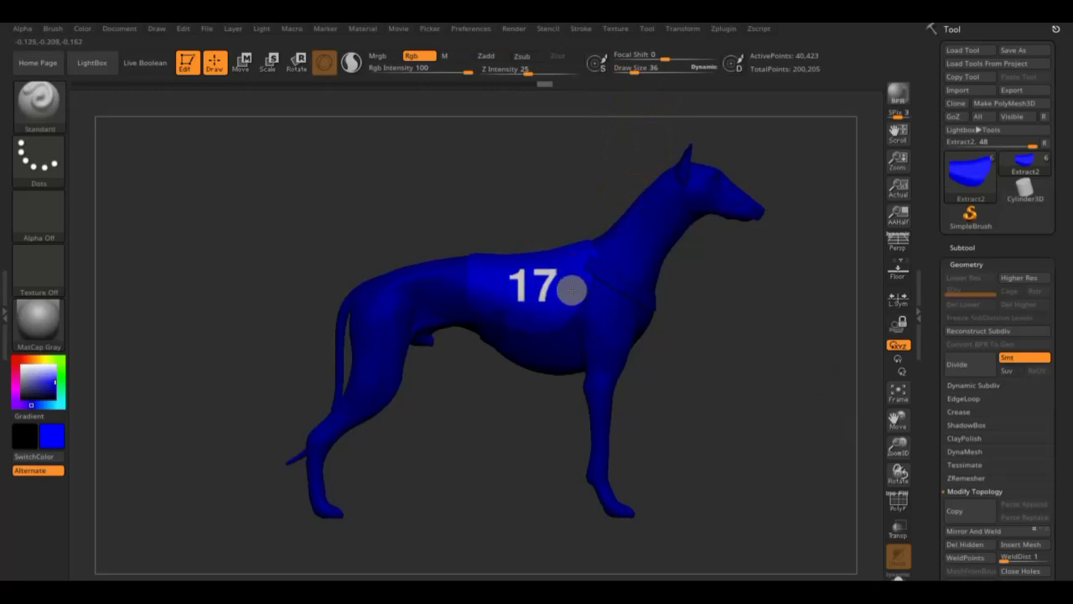
# Turn the dog to face left and move the 17 image onto its flank.
pyautogui.moveTo(581, 184)
pyautogui.mouseDown()
pyautogui.moveTo(444, 183)
pyautogui.moveTo(666, 168)
pyautogui.mouseUp()
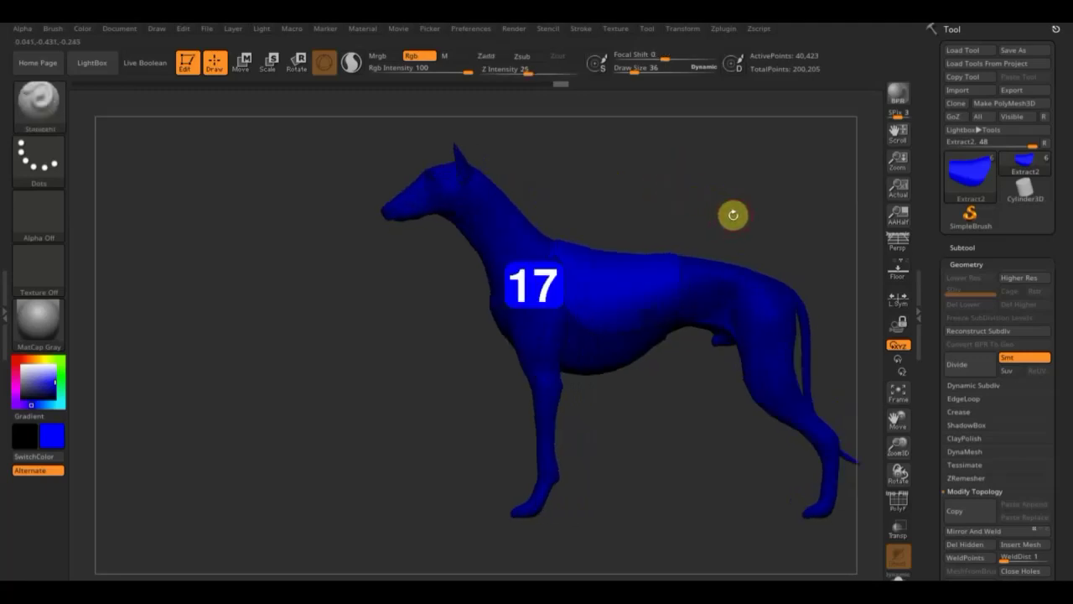
pyautogui.hotkey('shift', 'z')
pyautogui.moveTo(730, 247); pyautogui.dragTo(825, 252)
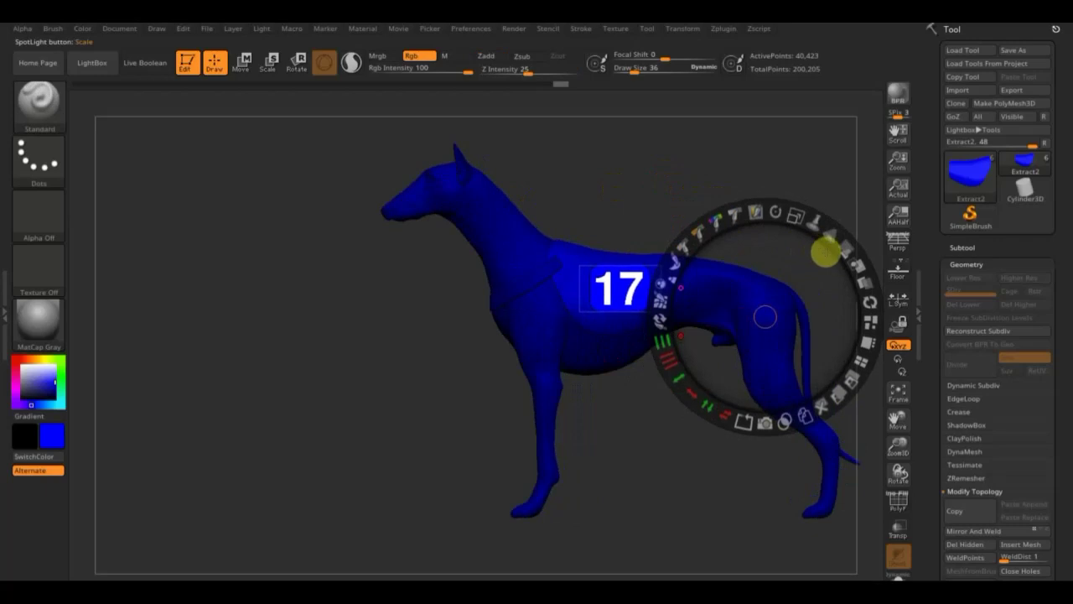
# Close the Spotlight dial, zoom close on the torso and 17, and reduce Draw Size to 13.
pyautogui.hotkey('shift', 'z')
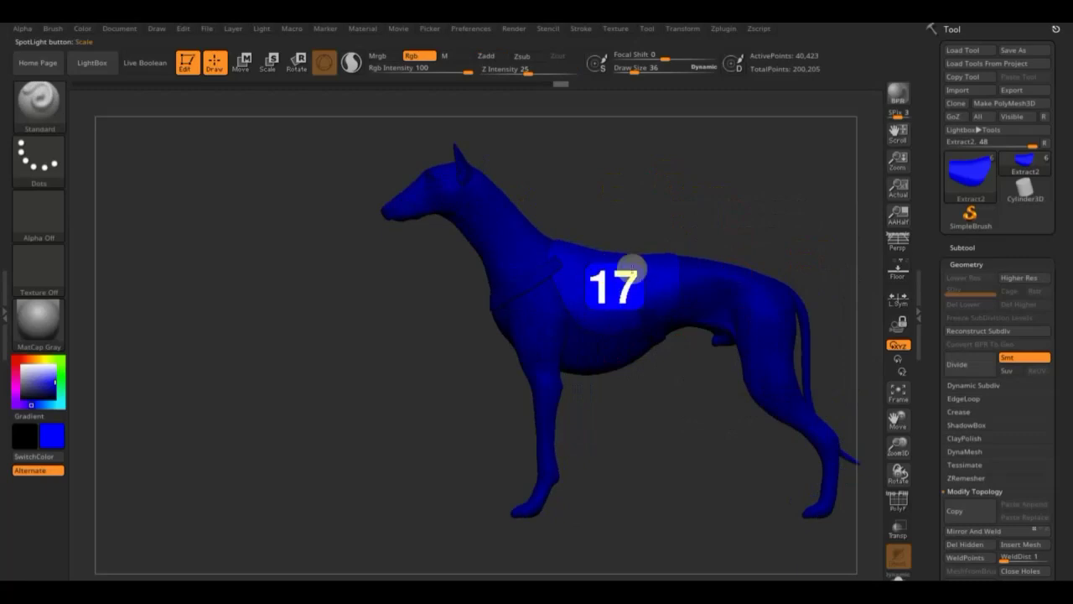
pyautogui.press('shift')
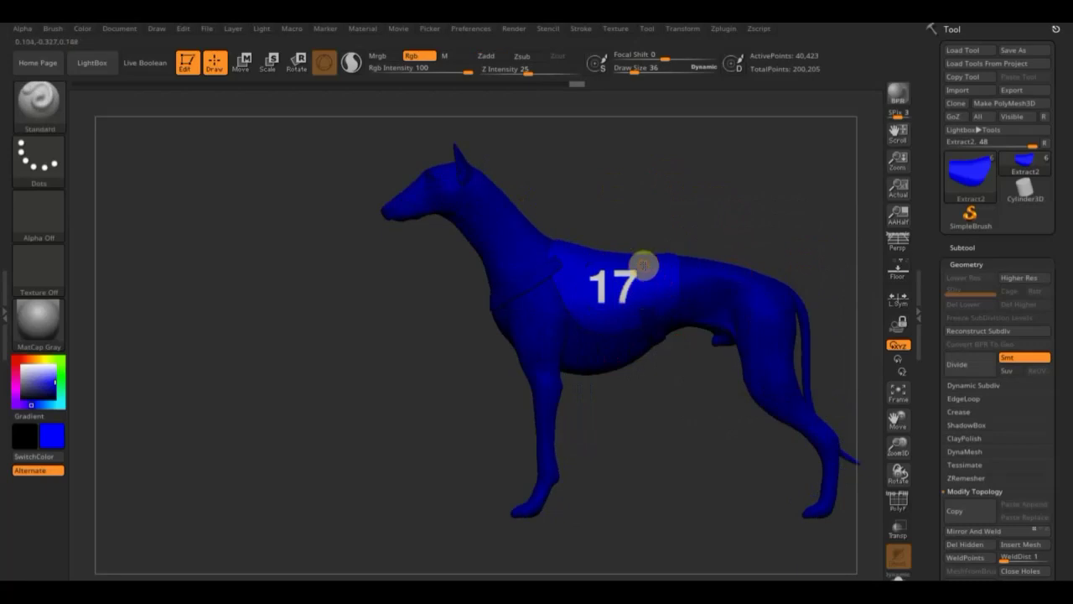
pyautogui.press('shift')
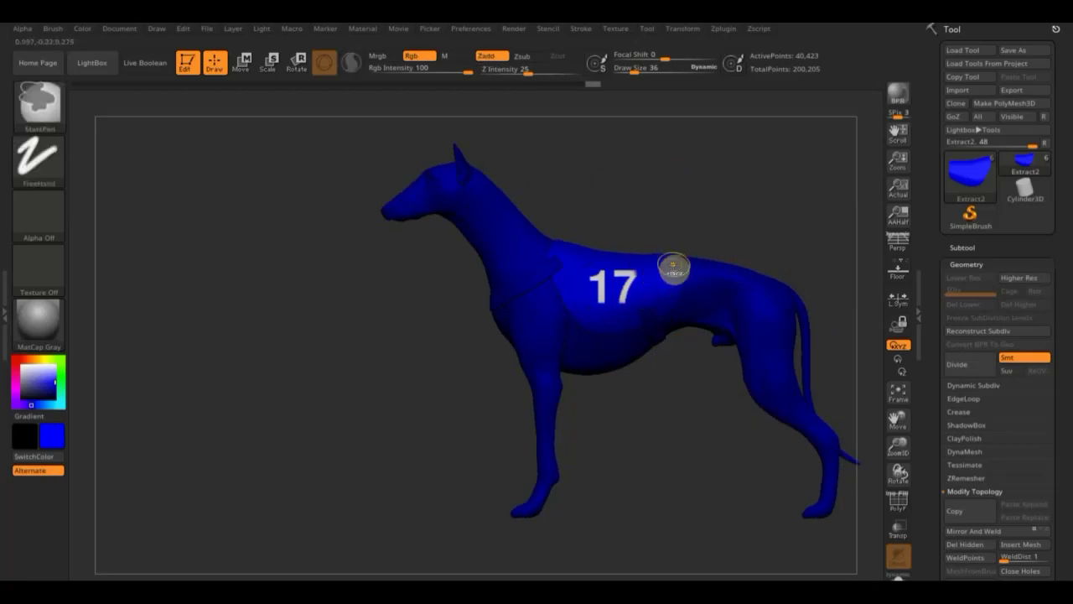
pyautogui.moveTo(757, 227)
pyautogui.keyDown('ctrl'); pyautogui.mouseDown(button='right')
pyautogui.moveTo(783, 280)
pyautogui.moveTo(812, 424)
pyautogui.moveTo(664, 88)
pyautogui.mouseUp(button='right'); pyautogui.keyUp('ctrl')
pyautogui.moveTo(634, 69); pyautogui.dragTo(627, 69)
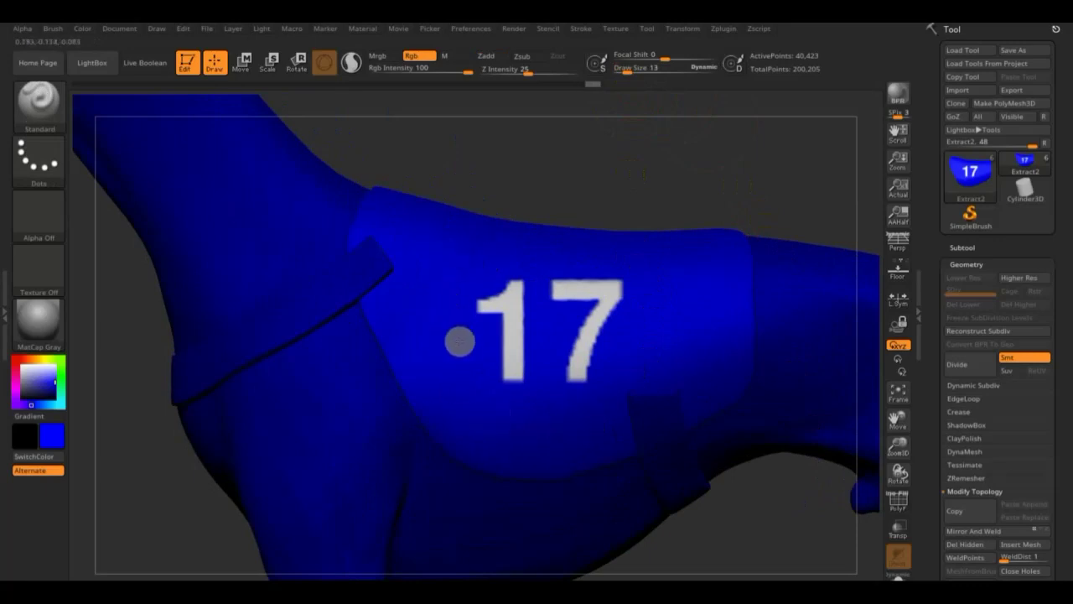
# Reframe the whole dog, divide the mesh to SDiv 3 with Ctrl+D, and raise Draw Size to 58.
pyautogui.moveTo(717, 196)
pyautogui.keyDown('ctrl'); pyautogui.mouseDown(button='right')
pyautogui.moveTo(747, 209)
pyautogui.moveTo(617, 110)
pyautogui.mouseUp(button='right'); pyautogui.keyUp('ctrl')
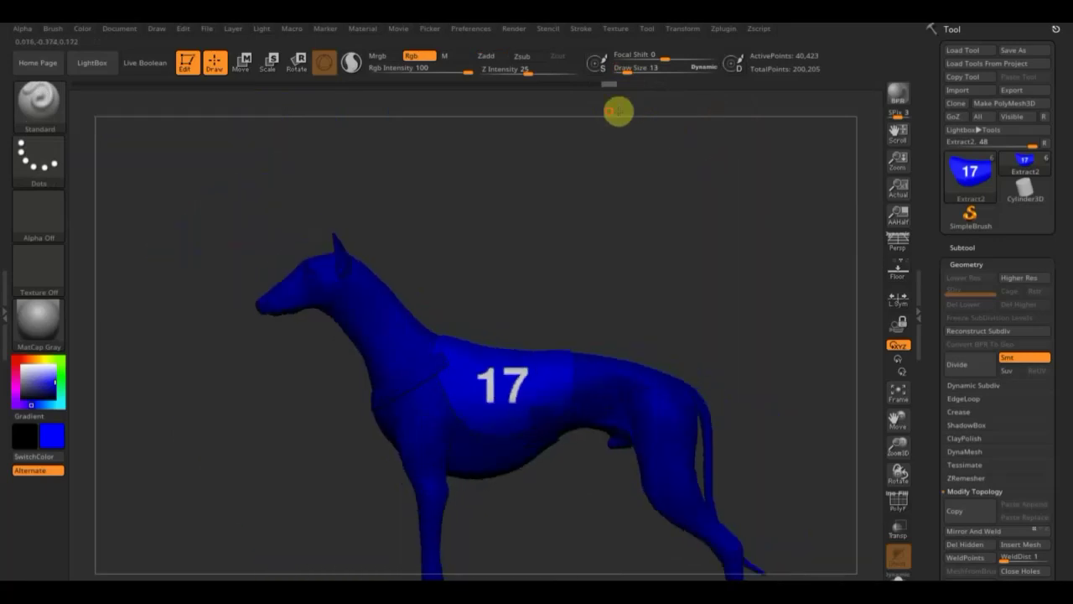
pyautogui.moveTo(684, 278)
pyautogui.keyDown('ctrl'); pyautogui.mouseDown(button='right')
pyautogui.moveTo(706, 319)
pyautogui.moveTo(712, 268)
pyautogui.moveTo(797, 433)
pyautogui.moveTo(715, 308)
pyautogui.moveTo(676, 282)
pyautogui.mouseUp(button='right'); pyautogui.keyUp('ctrl')
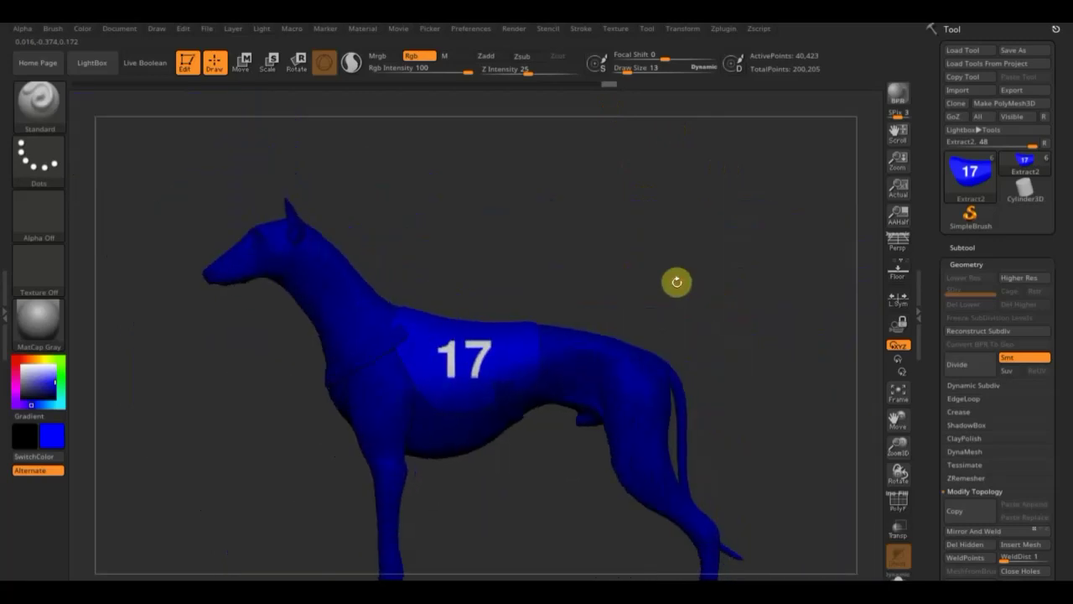
pyautogui.press('b')
pyautogui.press('s')
pyautogui.press('t')
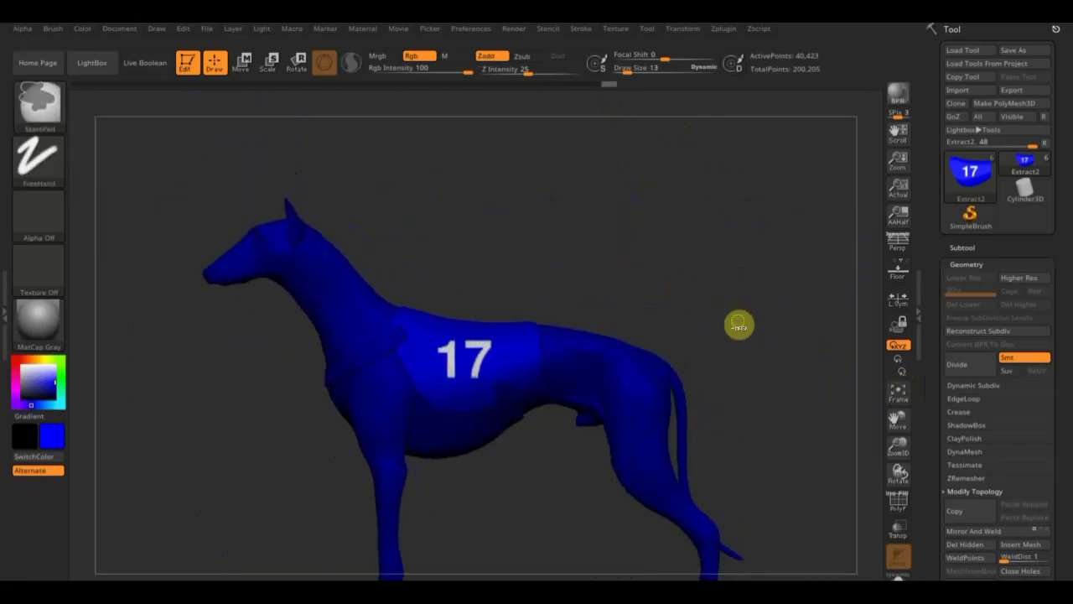
pyautogui.hotkey('ctrl', 'd')
pyautogui.hotkey('ctrl', 'd')
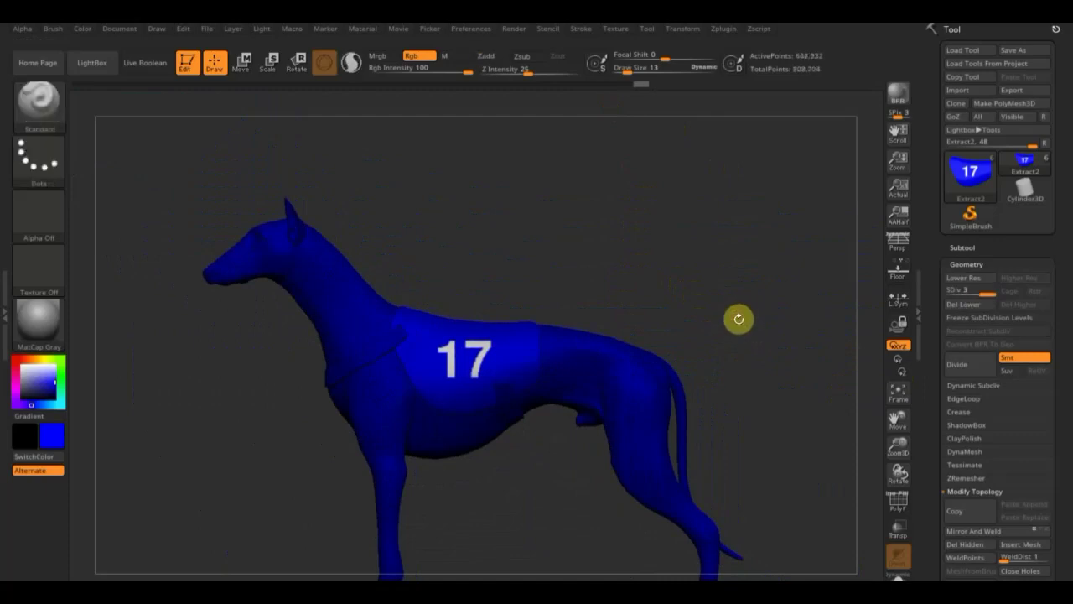
pyautogui.click(635, 70)
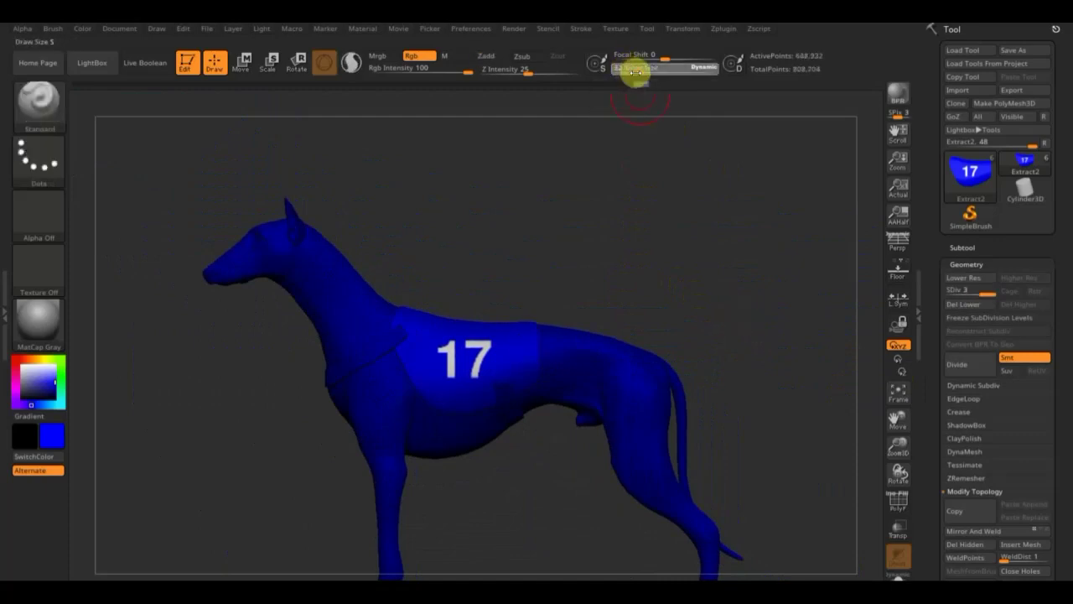
pyautogui.moveTo(635, 72); pyautogui.dragTo(643, 98)
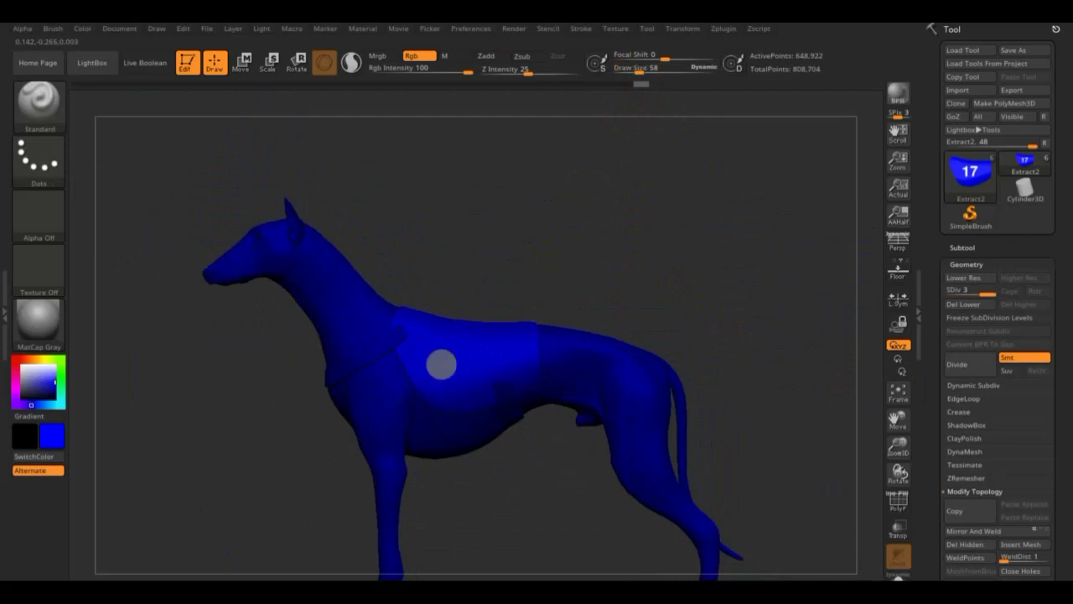
# Turn the dog to face right, move the 17 image up onto the torso, and close the Spotlight dial.
pyautogui.moveTo(464, 330)
pyautogui.mouseDown(button='right')
pyautogui.moveTo(562, 275)
pyautogui.moveTo(651, 271)
pyautogui.mouseUp(button='right')
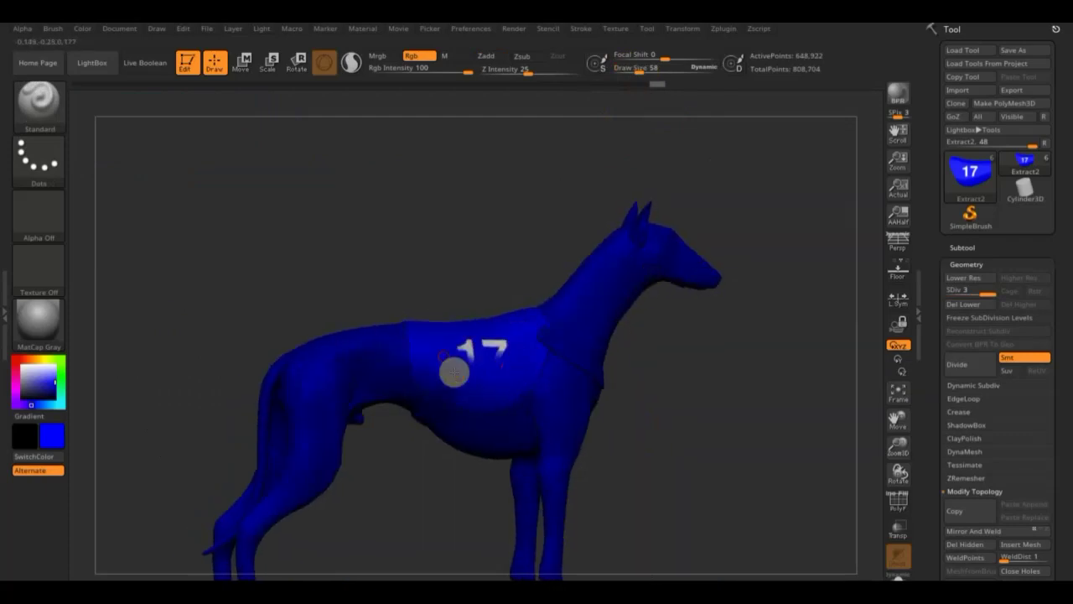
pyautogui.moveTo(637, 427); pyautogui.dragTo(685, 455, button='right')
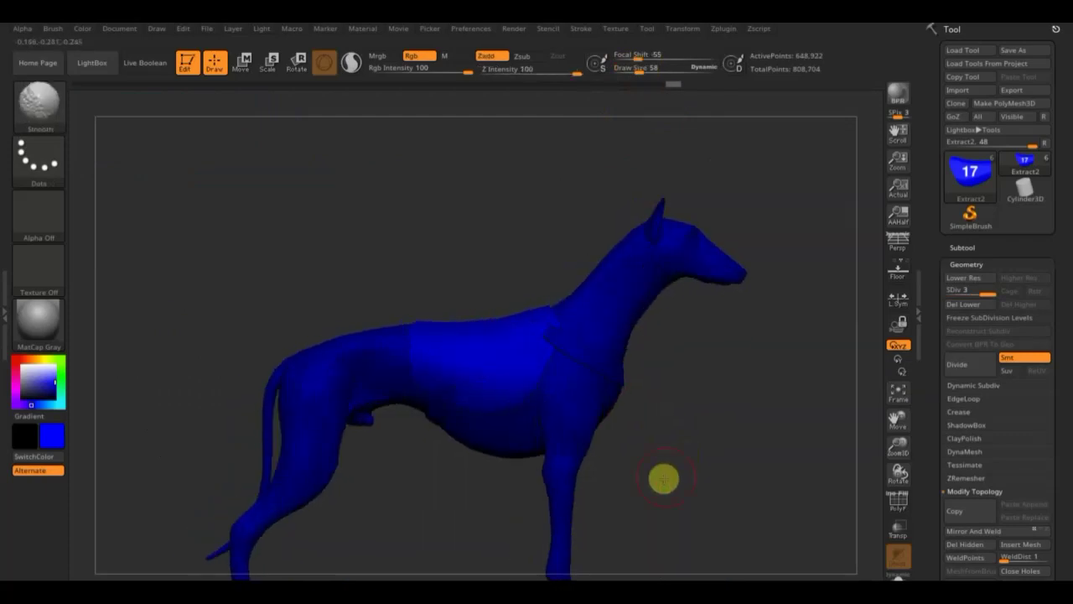
pyautogui.press('shift')
pyautogui.hotkey('shift', 'z')
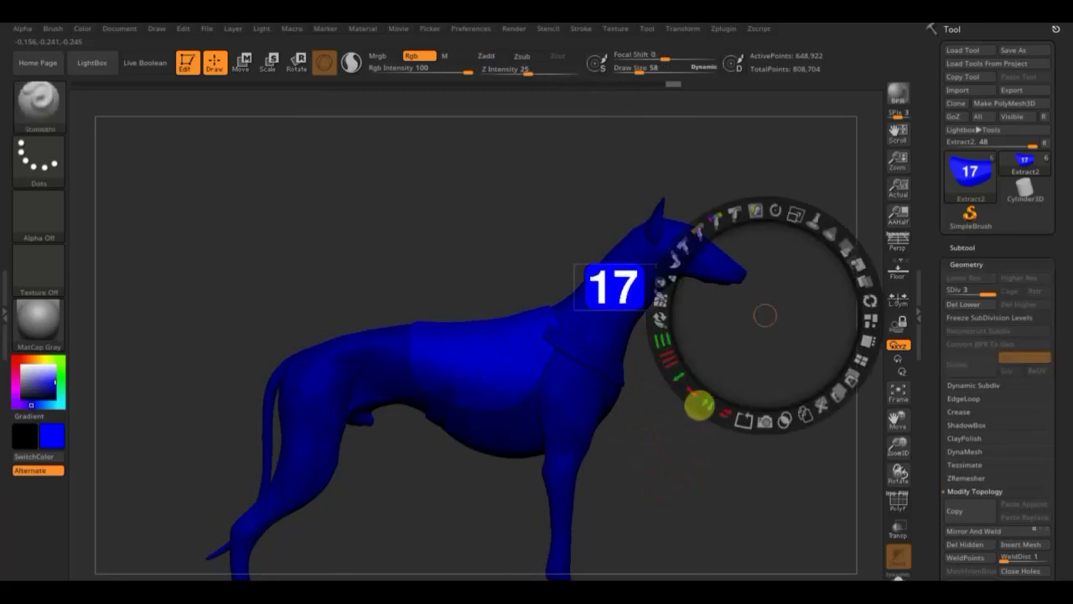
pyautogui.moveTo(779, 249)
pyautogui.mouseDown()
pyautogui.moveTo(667, 305)
pyautogui.moveTo(651, 325)
pyautogui.mouseUp()
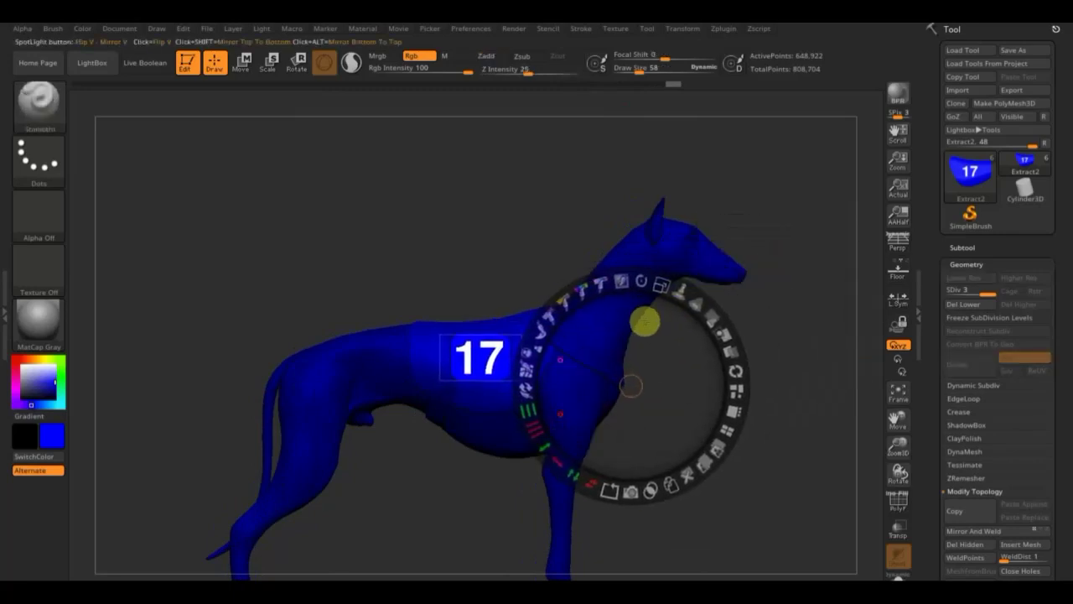
pyautogui.press('z')
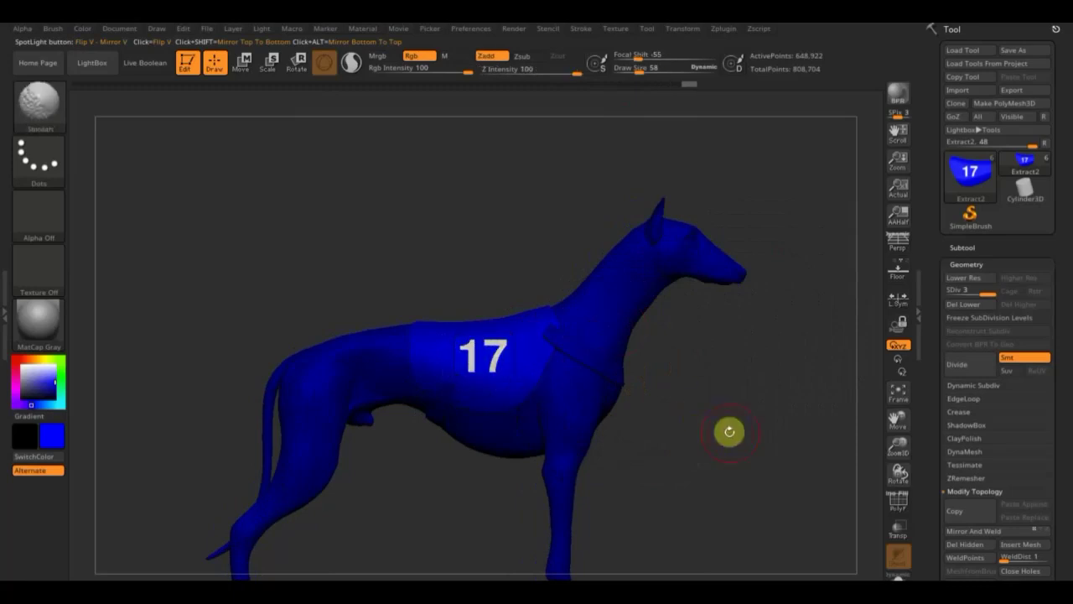
pyautogui.moveTo(726, 431)
pyautogui.keyDown('alt'); pyautogui.mouseDown()
pyautogui.moveTo(711, 392)
pyautogui.moveTo(774, 428)
pyautogui.moveTo(747, 383)
pyautogui.moveTo(696, 424)
pyautogui.moveTo(579, 424)
pyautogui.moveTo(736, 371)
pyautogui.mouseUp(); pyautogui.keyUp('alt')
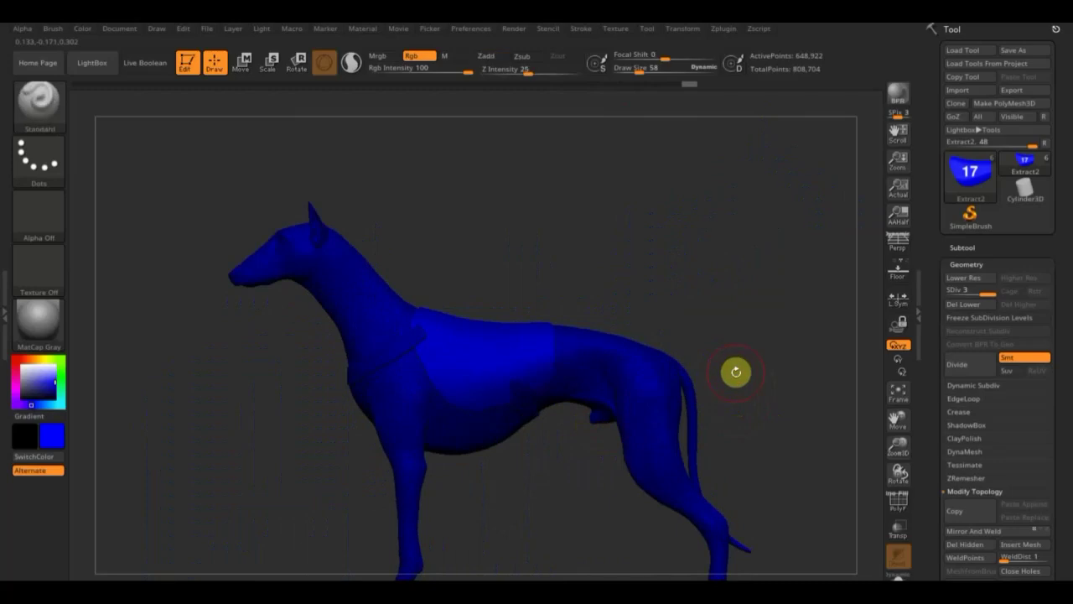
pyautogui.press('shift')
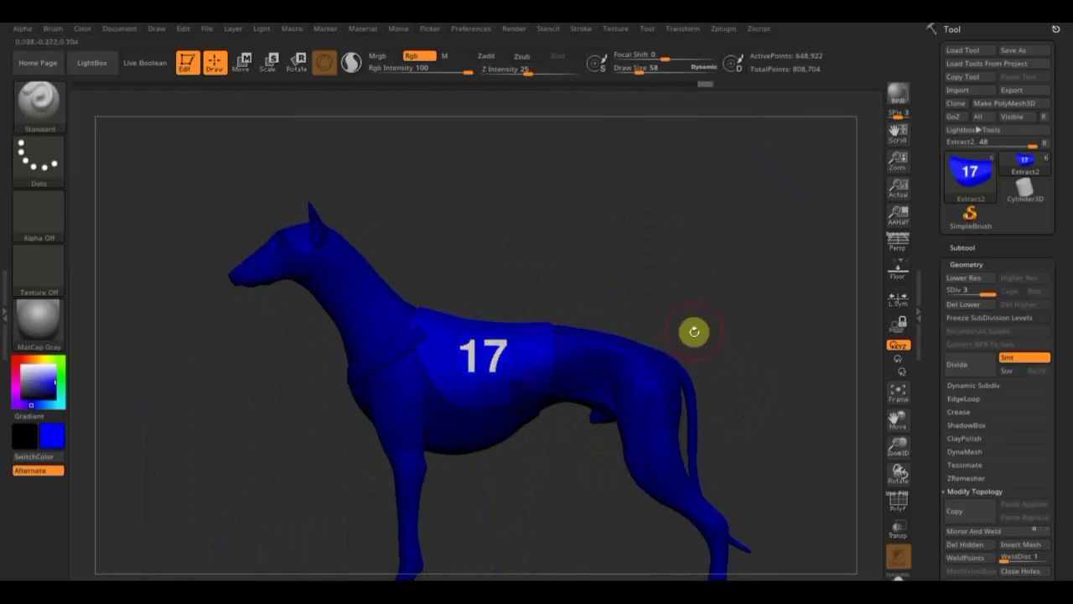
# Zoom in on the torso's 17, turn the dog to its other side, then frame the whole dog.
pyautogui.moveTo(700, 309); pyautogui.dragTo(692, 288)
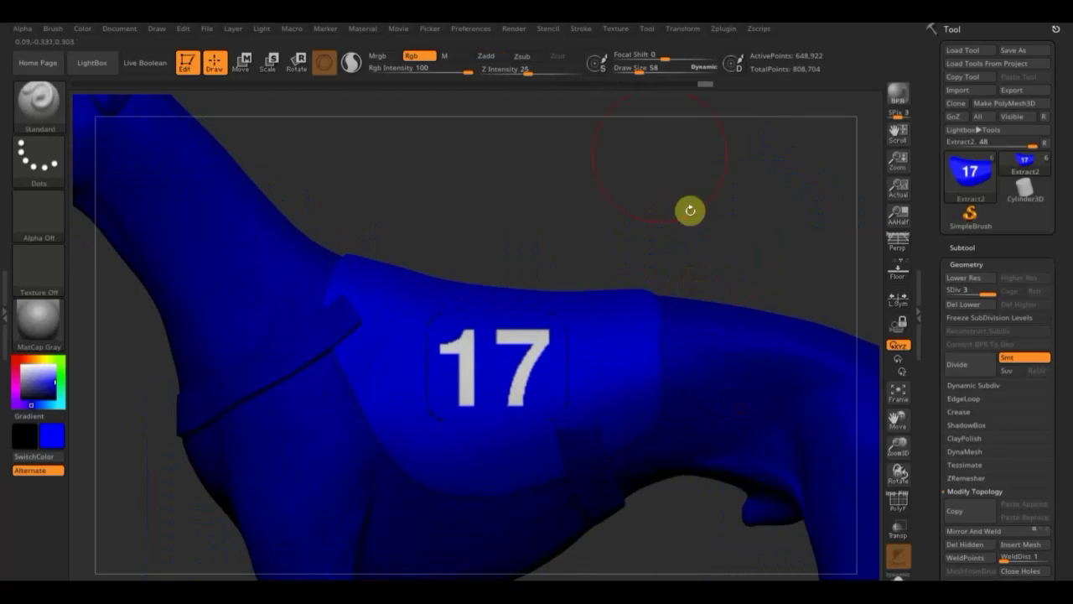
pyautogui.moveTo(642, 67); pyautogui.dragTo(632, 68)
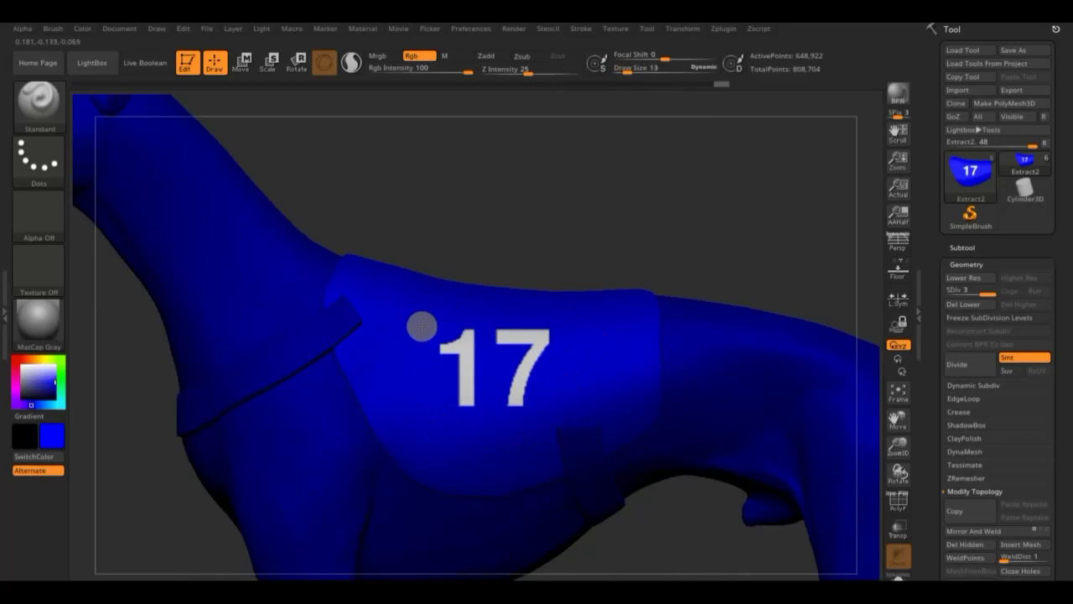
pyautogui.moveTo(544, 214); pyautogui.dragTo(689, 208)
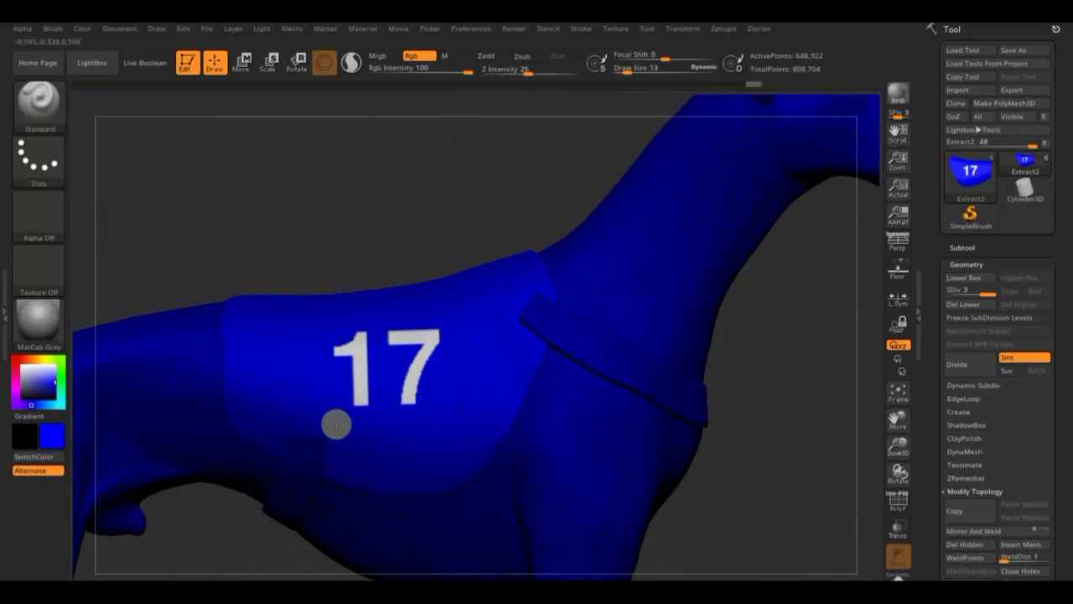
pyautogui.press('shift')
pyautogui.keyDown('shift'); pyautogui.moveTo(748, 467); pyautogui.dragTo(764, 498); pyautogui.keyUp('shift')
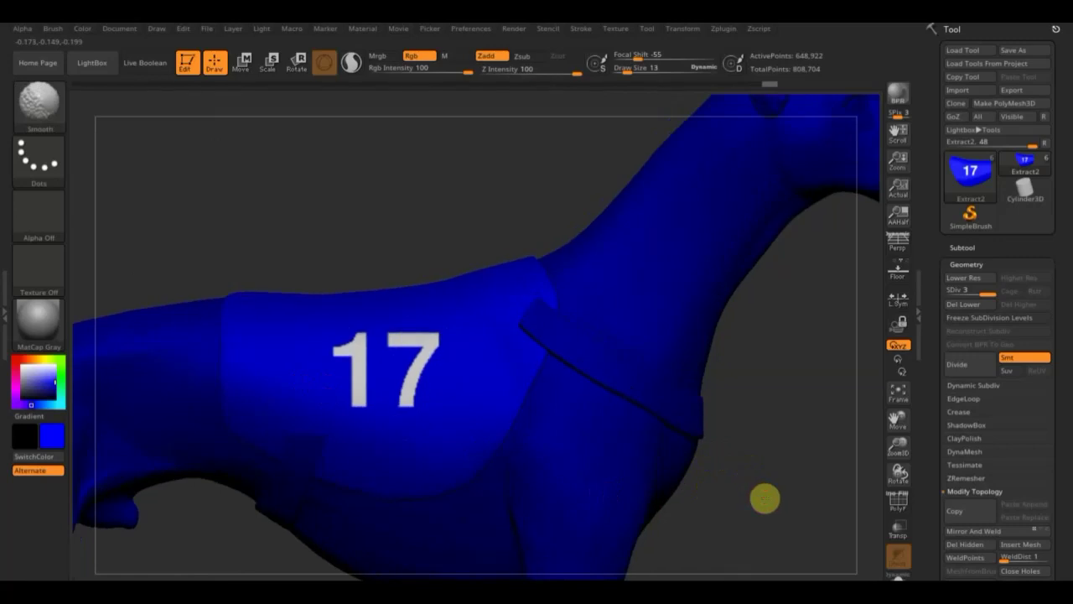
pyautogui.press('f')
pyautogui.keyDown('alt'); pyautogui.moveTo(660, 407); pyautogui.dragTo(725, 386); pyautogui.keyUp('alt')
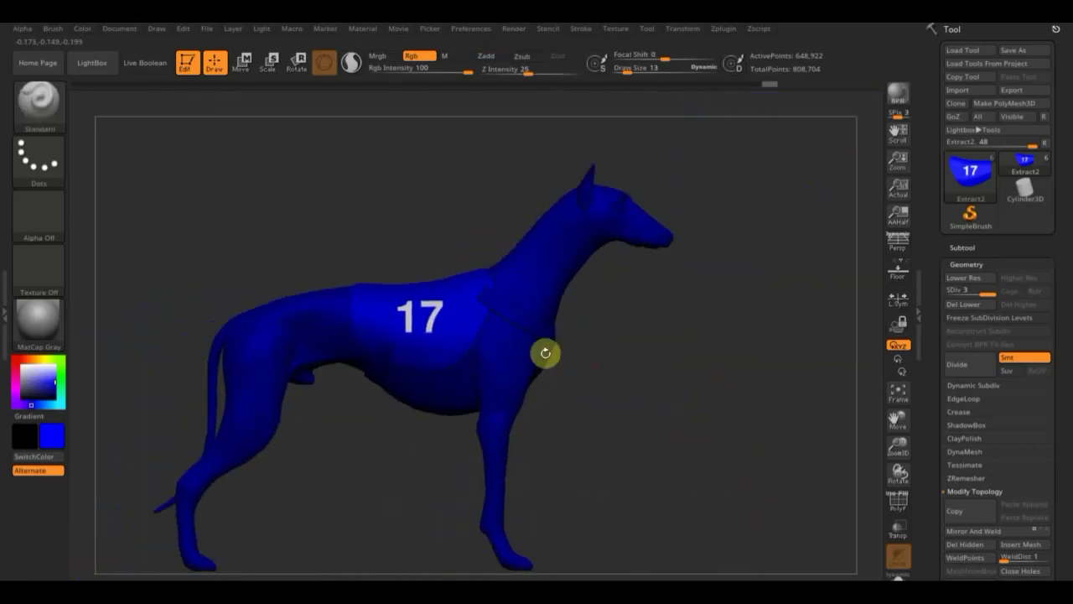
# Paint the shoulder collar on the борзая subtool near-black at Draw Size 51.
pyautogui.keyDown('alt'); pyautogui.click(524, 321); pyautogui.keyUp('alt')
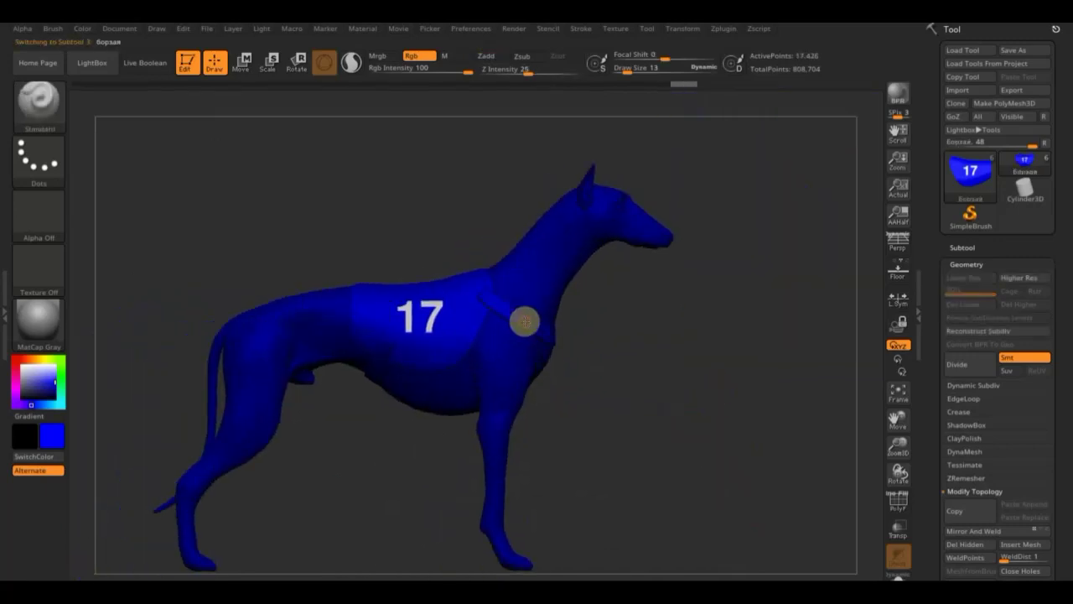
pyautogui.click(52, 435)
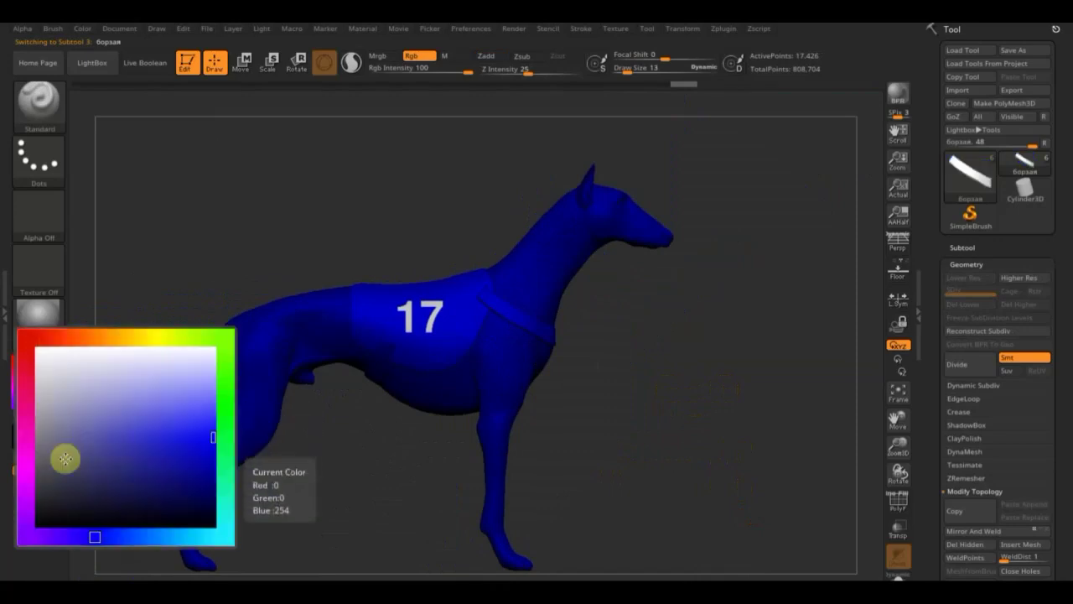
pyautogui.click(42, 504)
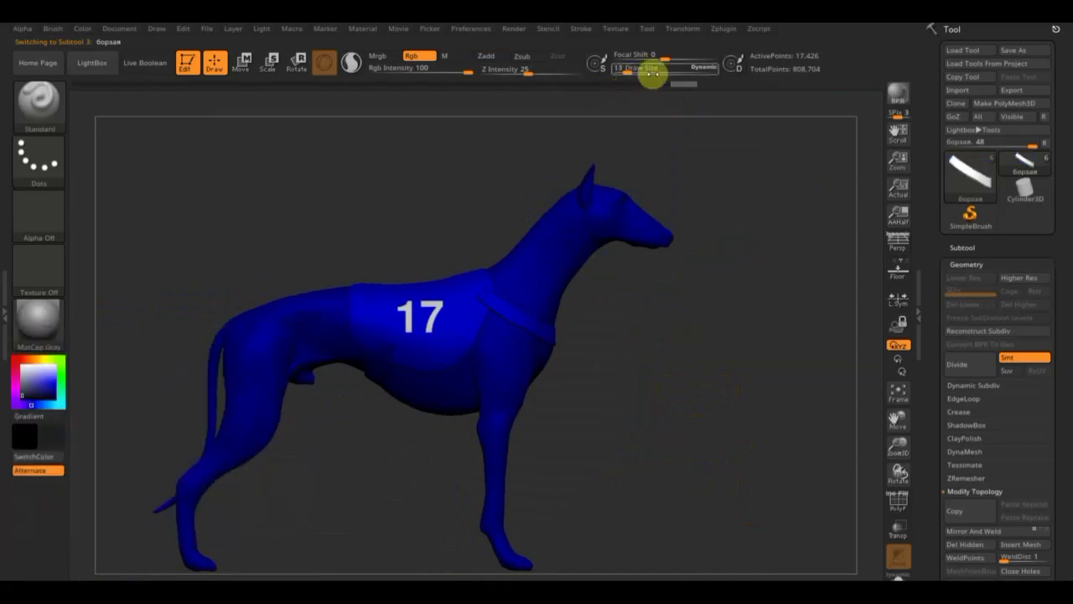
pyautogui.moveTo(644, 83); pyautogui.dragTo(635, 83)
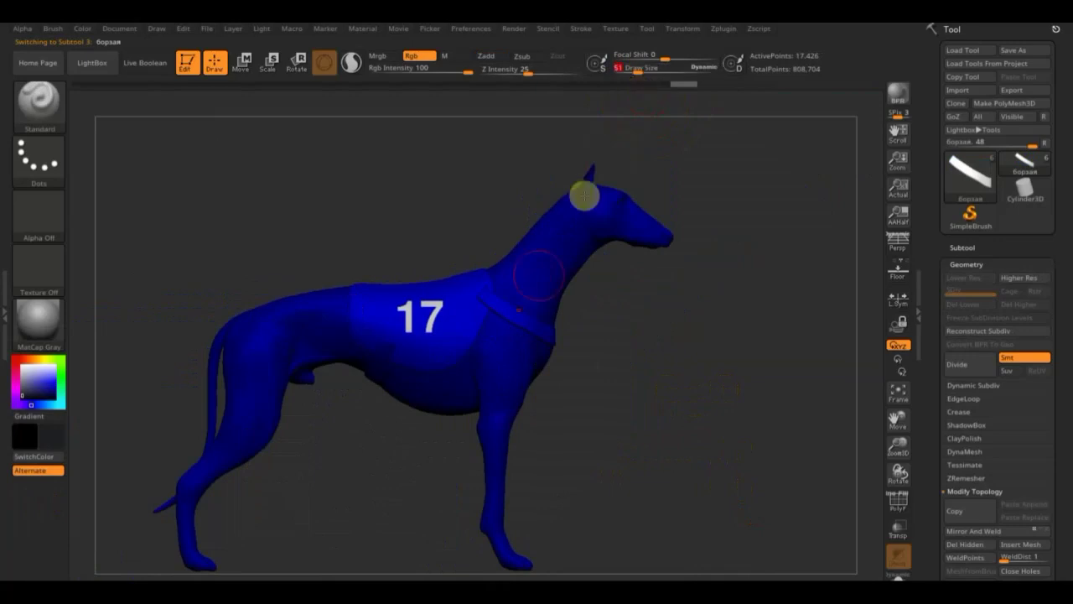
pyautogui.moveTo(491, 299)
pyautogui.mouseDown()
pyautogui.moveTo(547, 336)
pyautogui.moveTo(636, 351)
pyautogui.moveTo(593, 358)
pyautogui.mouseUp()
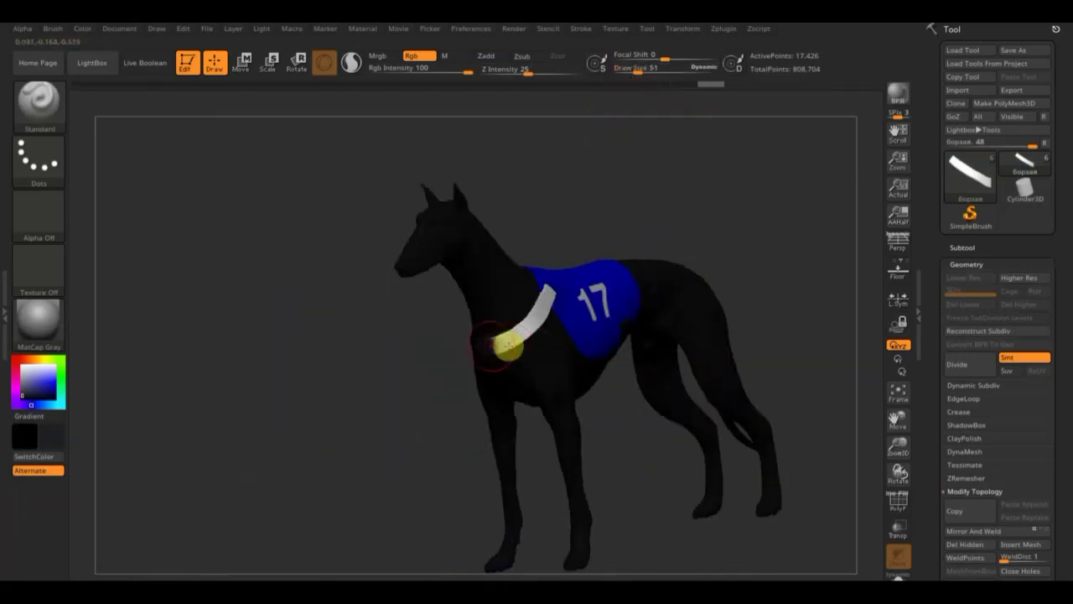
pyautogui.moveTo(508, 347)
pyautogui.mouseDown()
pyautogui.moveTo(551, 295)
pyautogui.moveTo(477, 357)
pyautogui.moveTo(532, 321)
pyautogui.mouseUp()
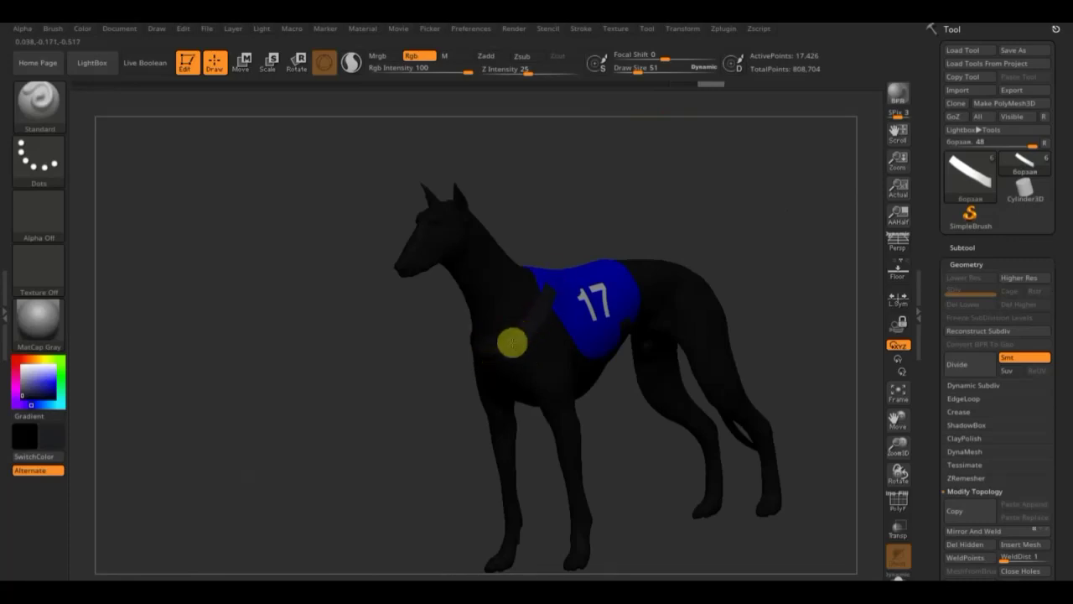
pyautogui.moveTo(359, 349)
pyautogui.mouseDown()
pyautogui.moveTo(503, 331)
pyautogui.moveTo(605, 369)
pyautogui.mouseUp()
# With the Standard brush, paint the remaining white collar dark on the борзая1 subtool.
pyautogui.press('b')
pyautogui.press('s')
pyautogui.press('t')
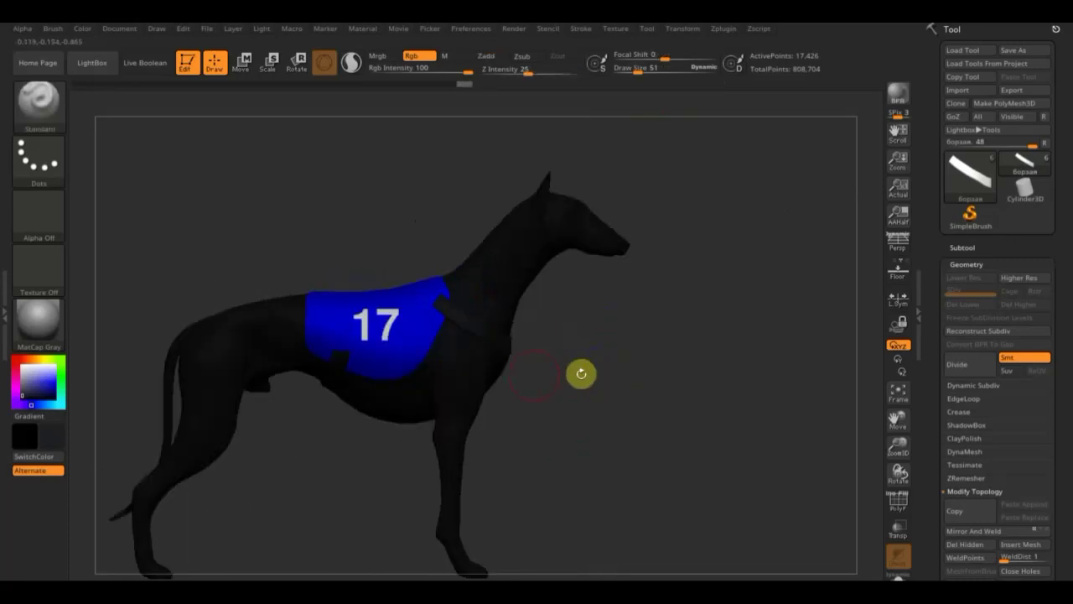
pyautogui.keyDown('alt'); pyautogui.click(336, 365); pyautogui.keyUp('alt')
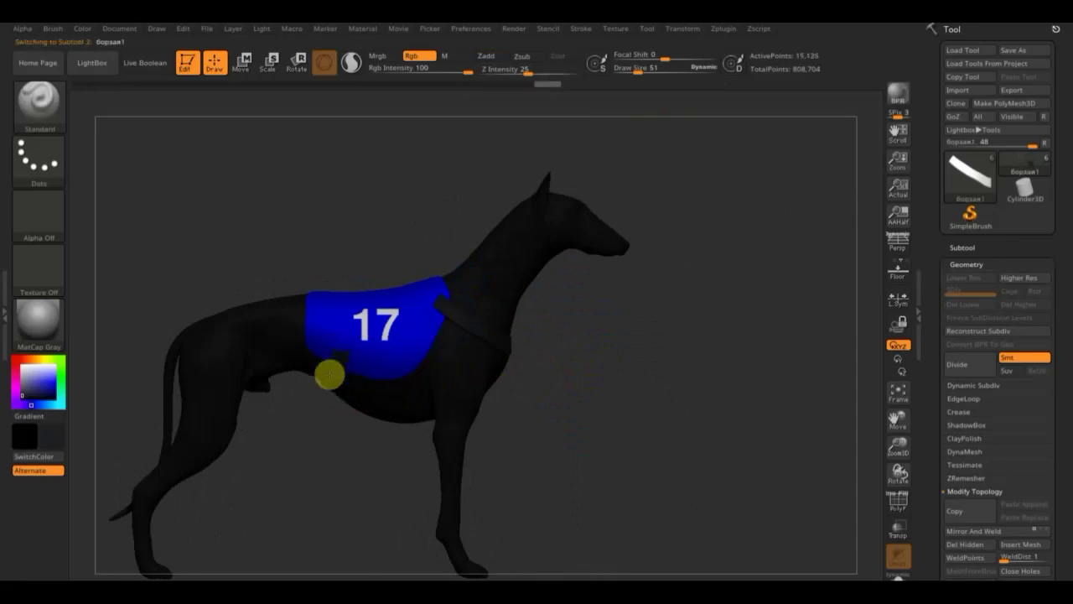
pyautogui.moveTo(314, 412); pyautogui.dragTo(354, 293)
pyautogui.moveTo(330, 383)
pyautogui.mouseDown()
pyautogui.moveTo(287, 431)
pyautogui.moveTo(293, 414)
pyautogui.mouseUp()
pyautogui.moveTo(403, 335)
pyautogui.mouseDown()
pyautogui.moveTo(511, 299)
pyautogui.moveTo(550, 263)
pyautogui.mouseUp()
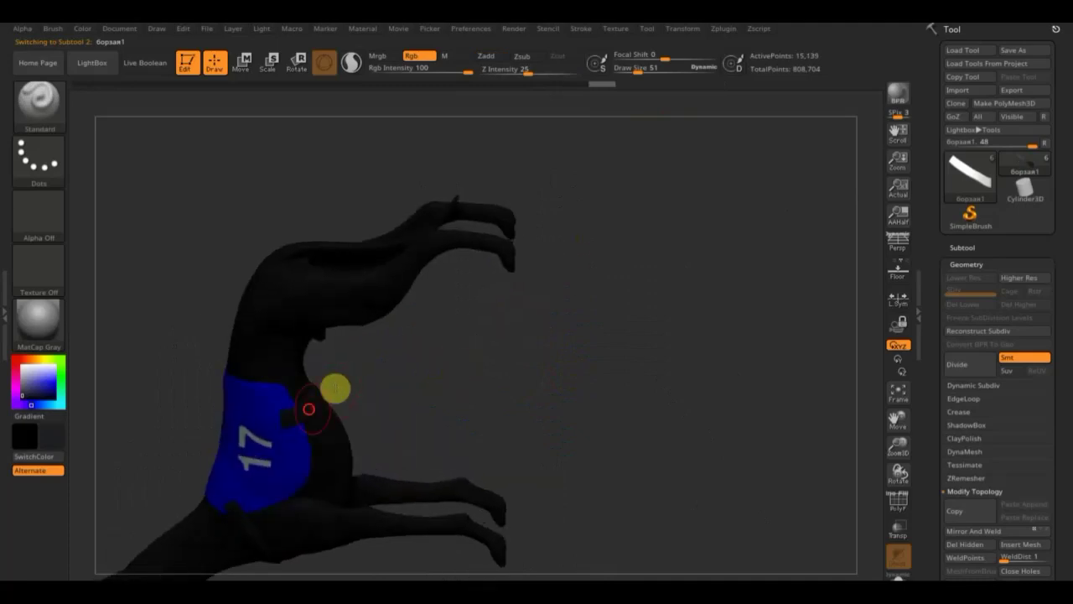
pyautogui.moveTo(493, 339); pyautogui.dragTo(374, 495)
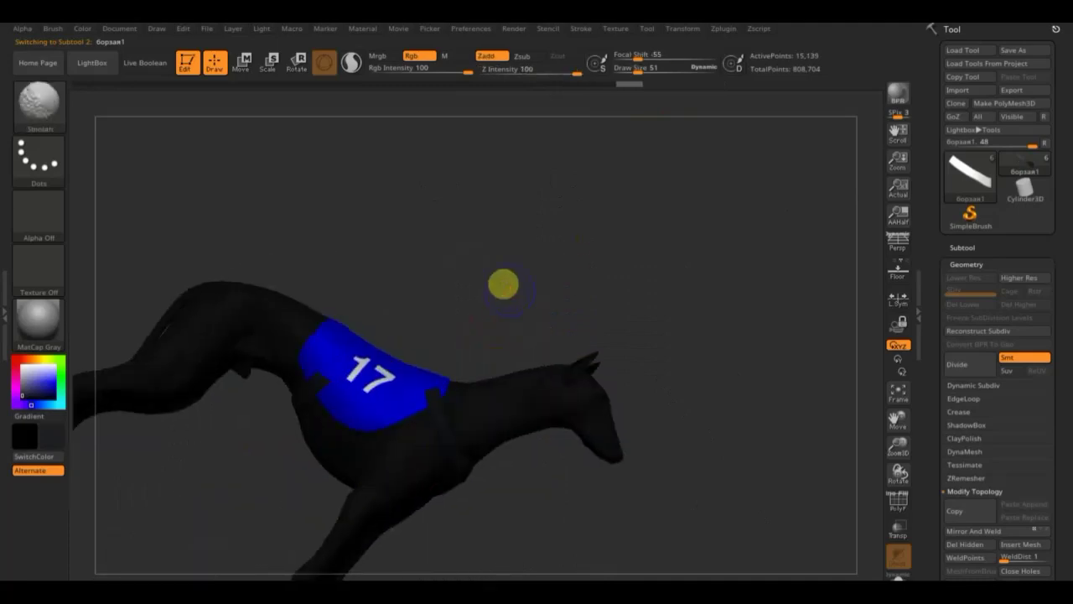
pyautogui.moveTo(503, 282)
pyautogui.mouseDown()
pyautogui.moveTo(576, 375)
pyautogui.moveTo(709, 306)
pyautogui.moveTo(743, 369)
pyautogui.mouseUp()
pyautogui.scroll(-3, 577, 373)
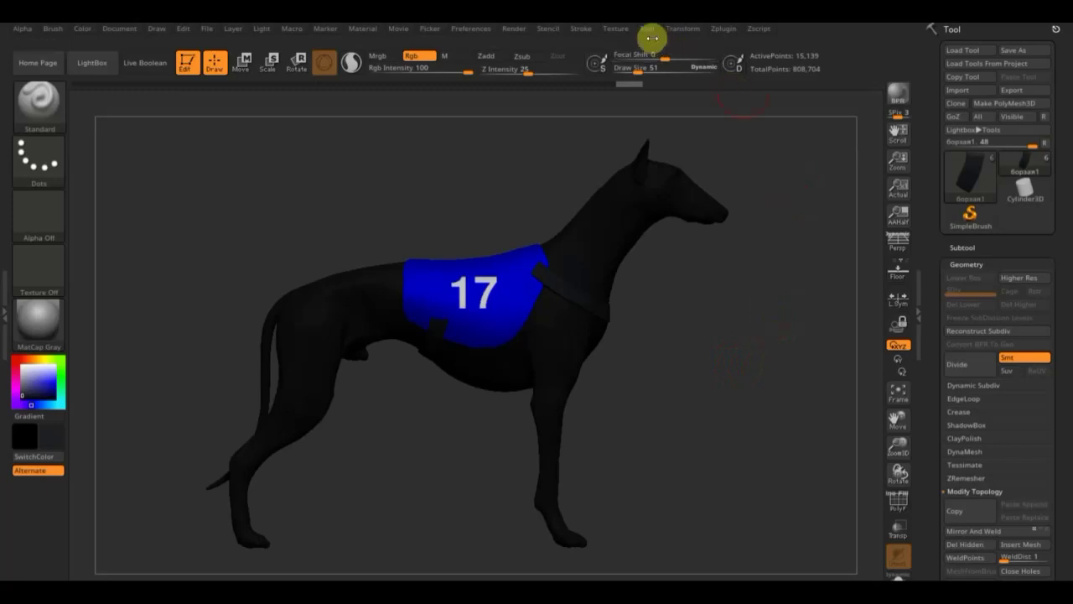
# Import the borzoi photo Eyl2hayXMAEH5MU from the борзая folder and make it the current texture.
pyautogui.click(617, 29)
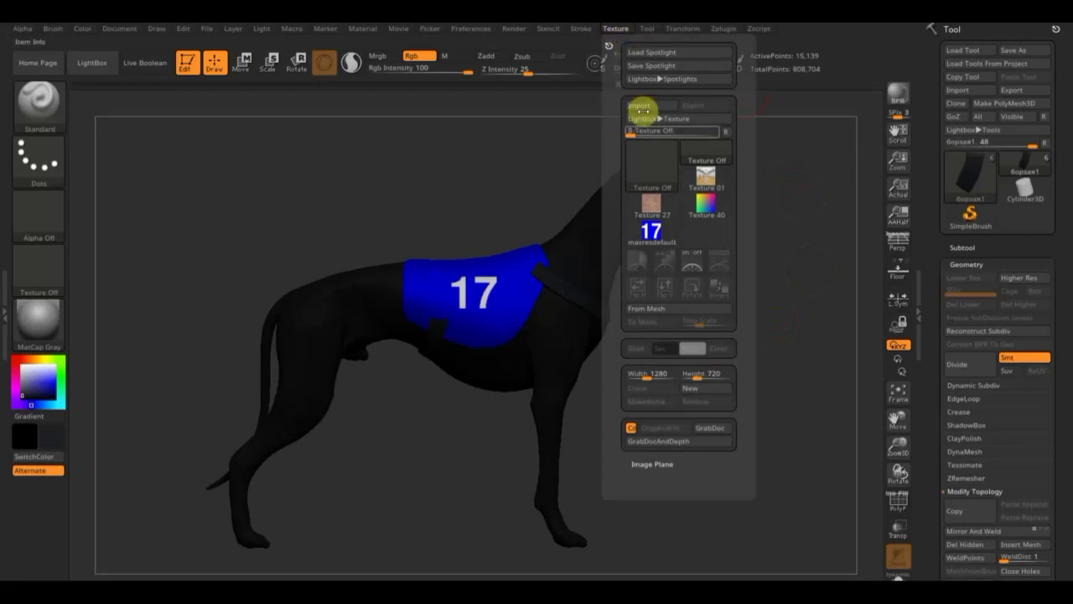
pyautogui.click(652, 106)
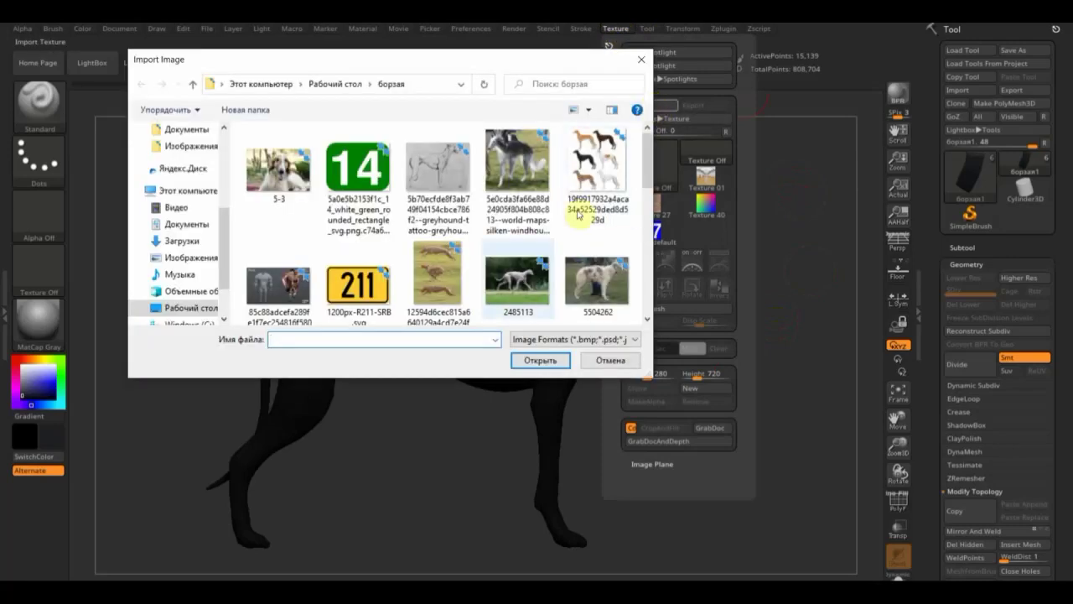
pyautogui.click(507, 283)
pyautogui.scroll(-2, 511, 286)
pyautogui.scroll(-3, 510, 286)
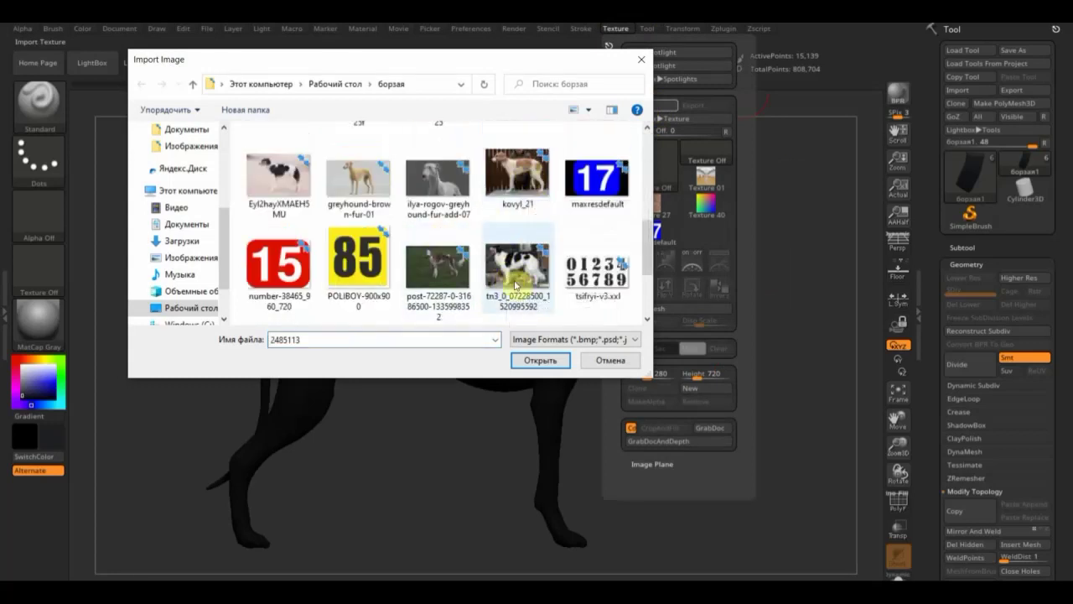
pyautogui.click(515, 180)
pyautogui.scroll(-2, 515, 184)
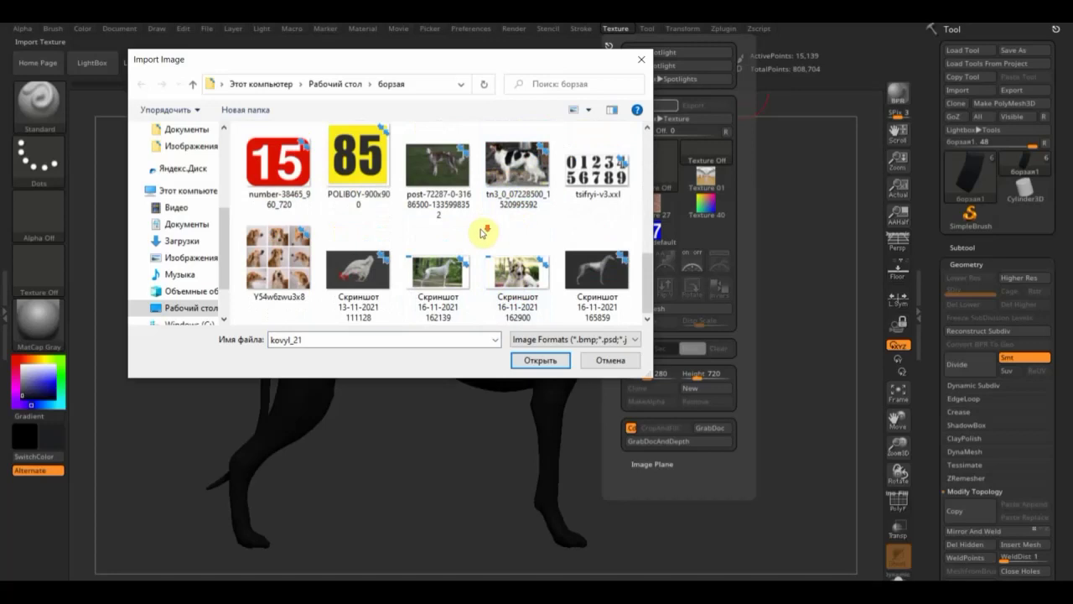
pyautogui.scroll(1, 483, 231)
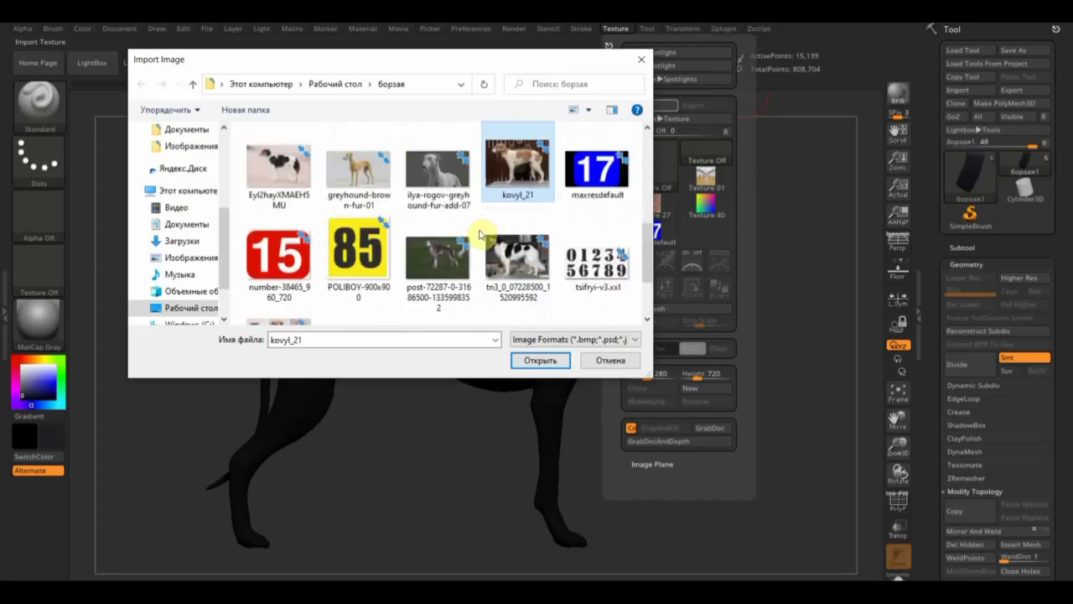
pyautogui.click(292, 183)
pyautogui.click(540, 359)
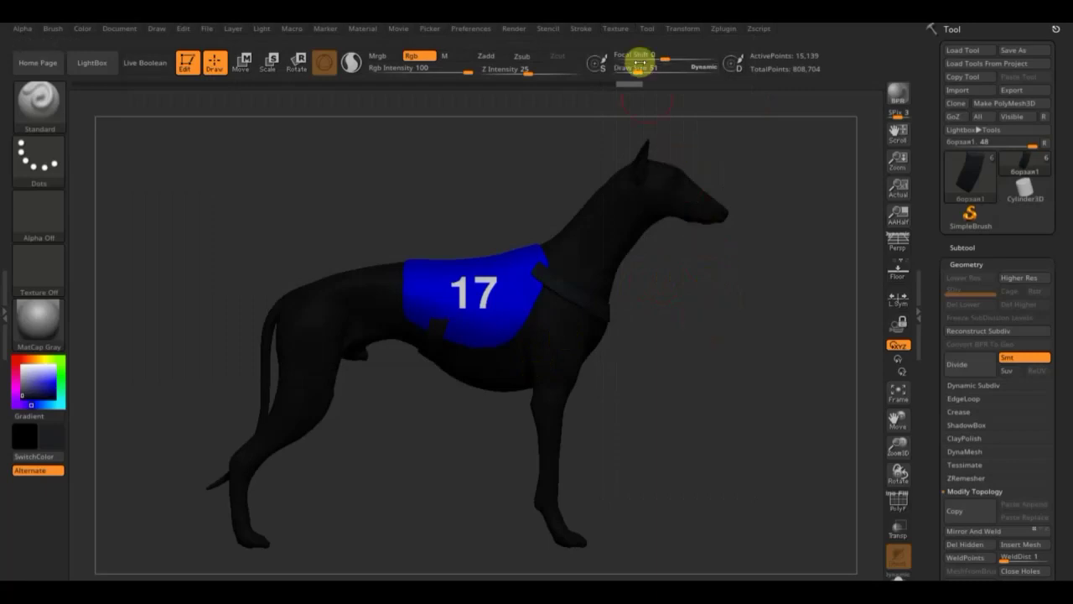
pyautogui.click(616, 28)
pyautogui.click(705, 232)
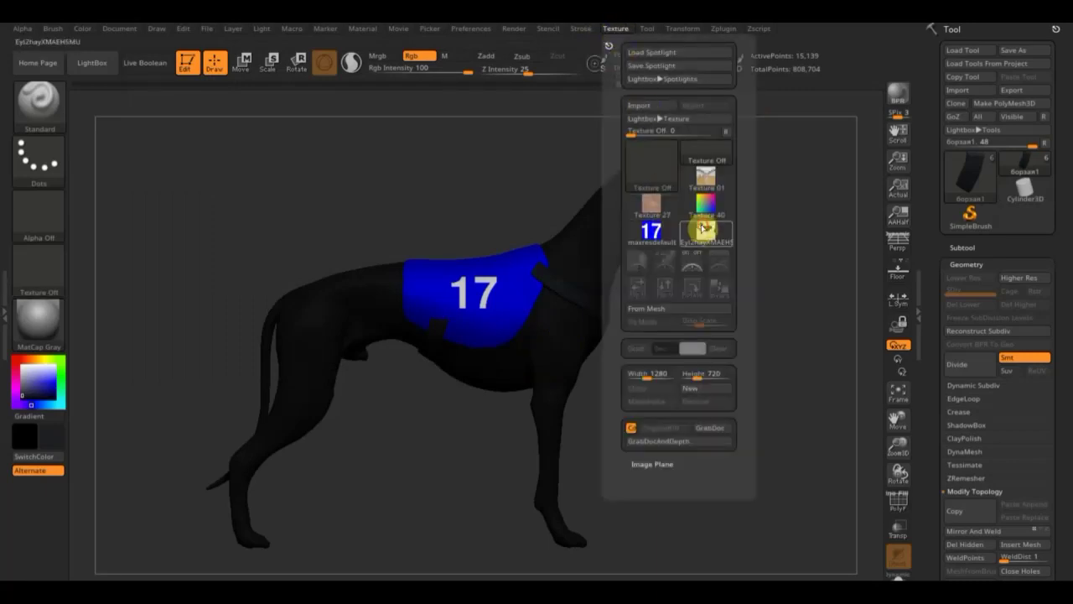
# Add the borzoi photo to Spotlight, enlarge it and make it semi-transparent.
pyautogui.click(718, 258)
pyautogui.click(508, 235)
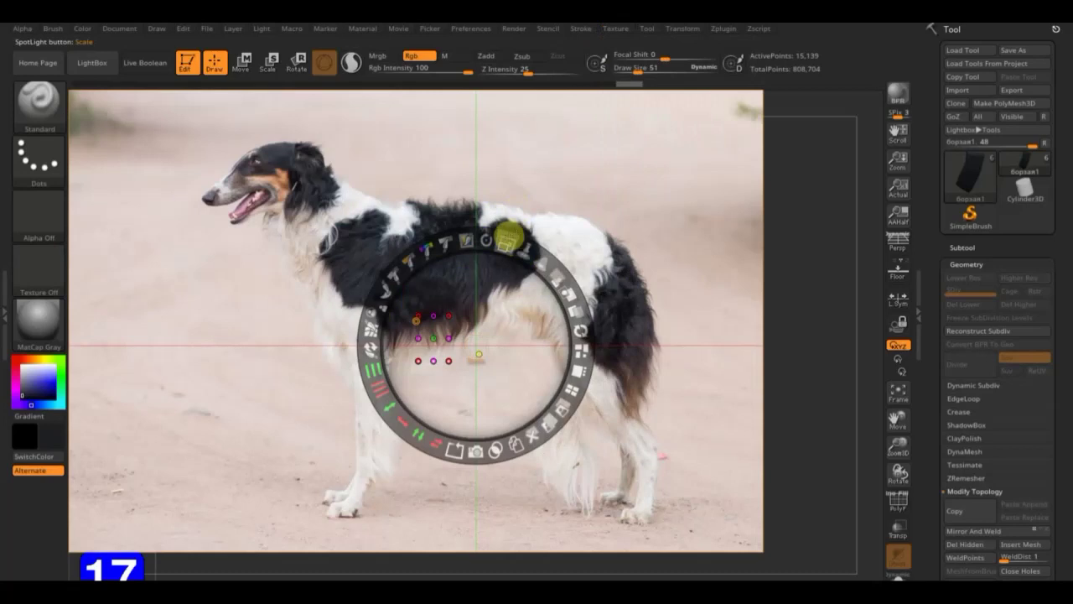
pyautogui.moveTo(506, 243)
pyautogui.mouseDown()
pyautogui.moveTo(478, 232)
pyautogui.moveTo(577, 255)
pyautogui.mouseUp()
pyautogui.moveTo(466, 243)
pyautogui.mouseDown()
pyautogui.moveTo(478, 235)
pyautogui.moveTo(498, 285)
pyautogui.mouseUp()
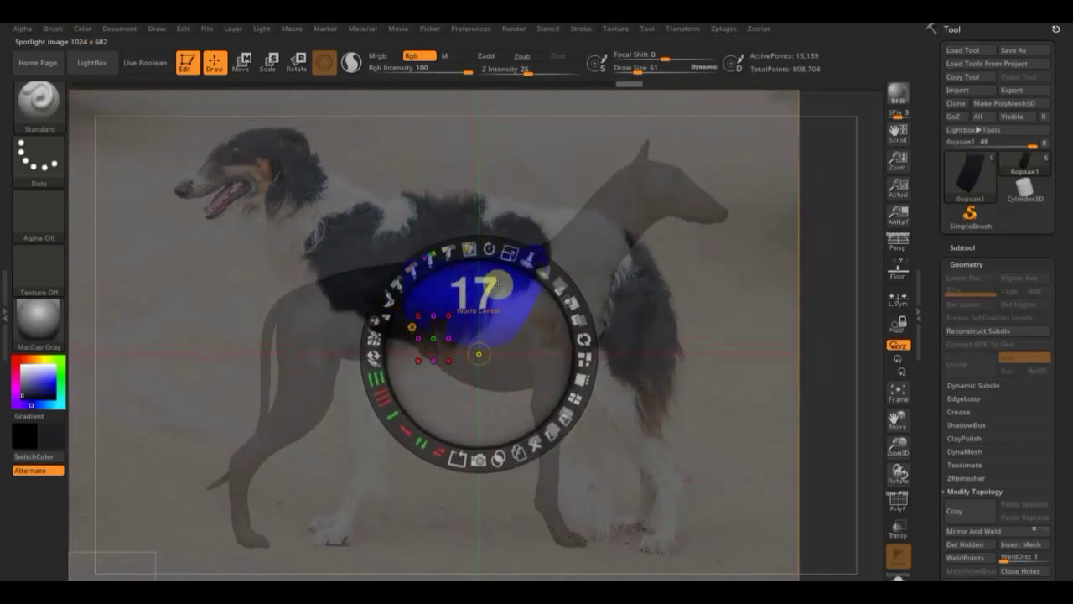
pyautogui.press('z')
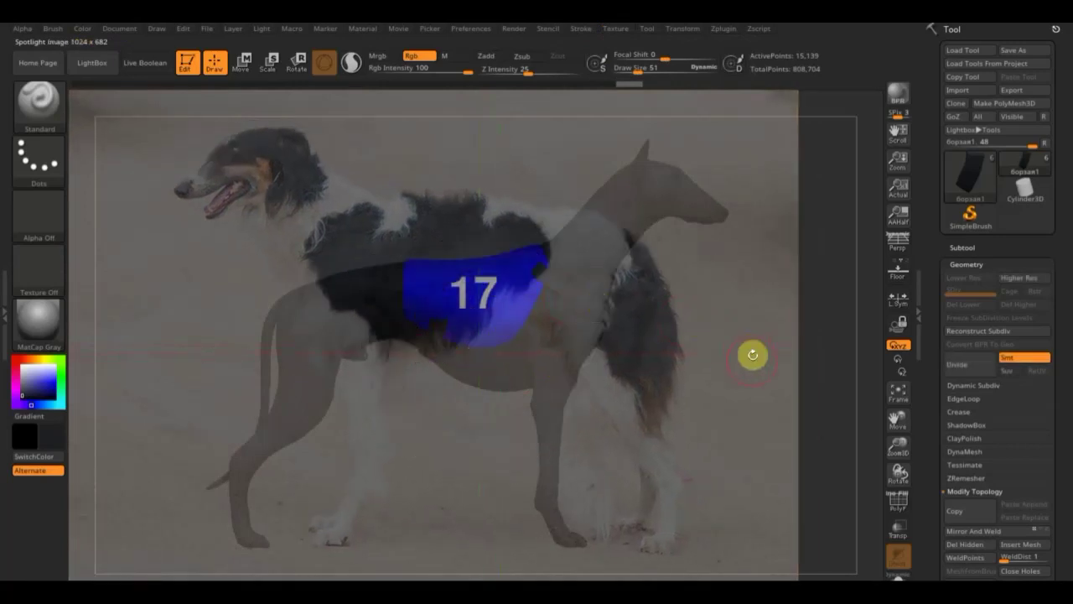
# Rotate the greyhound to match the photo's side pose, then restore the photo to full opacity.
pyautogui.moveTo(745, 360)
pyautogui.mouseDown()
pyautogui.moveTo(602, 369)
pyautogui.moveTo(692, 369)
pyautogui.moveTo(685, 378)
pyautogui.moveTo(679, 369)
pyautogui.moveTo(738, 357)
pyautogui.moveTo(722, 326)
pyautogui.moveTo(711, 328)
pyautogui.mouseUp()
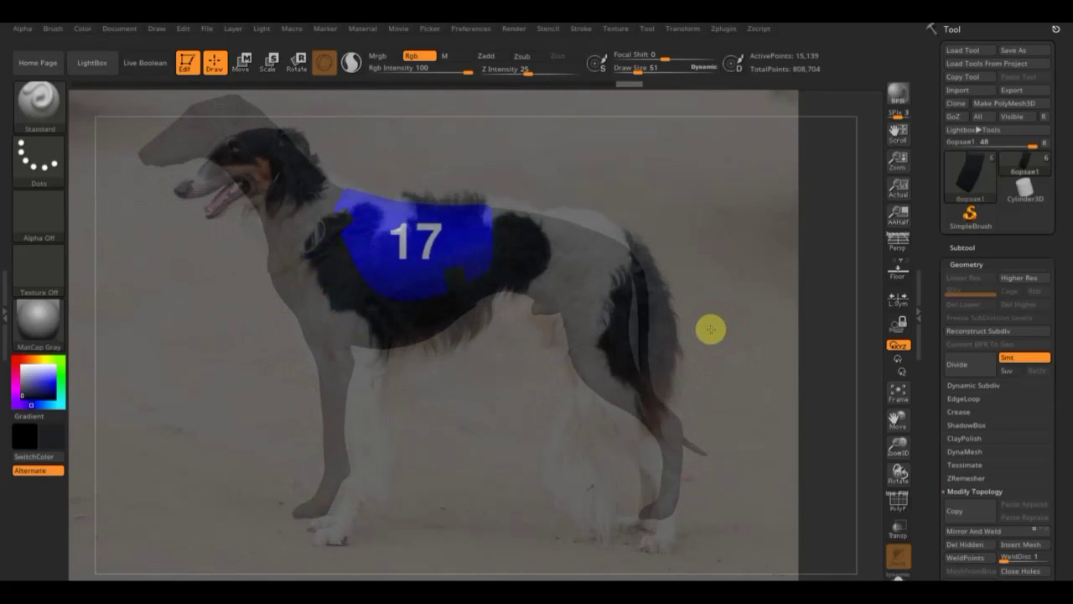
pyautogui.moveTo(710, 328)
pyautogui.mouseDown()
pyautogui.moveTo(730, 351)
pyautogui.moveTo(734, 340)
pyautogui.moveTo(696, 326)
pyautogui.mouseUp()
pyautogui.hotkey('shift', 'z')
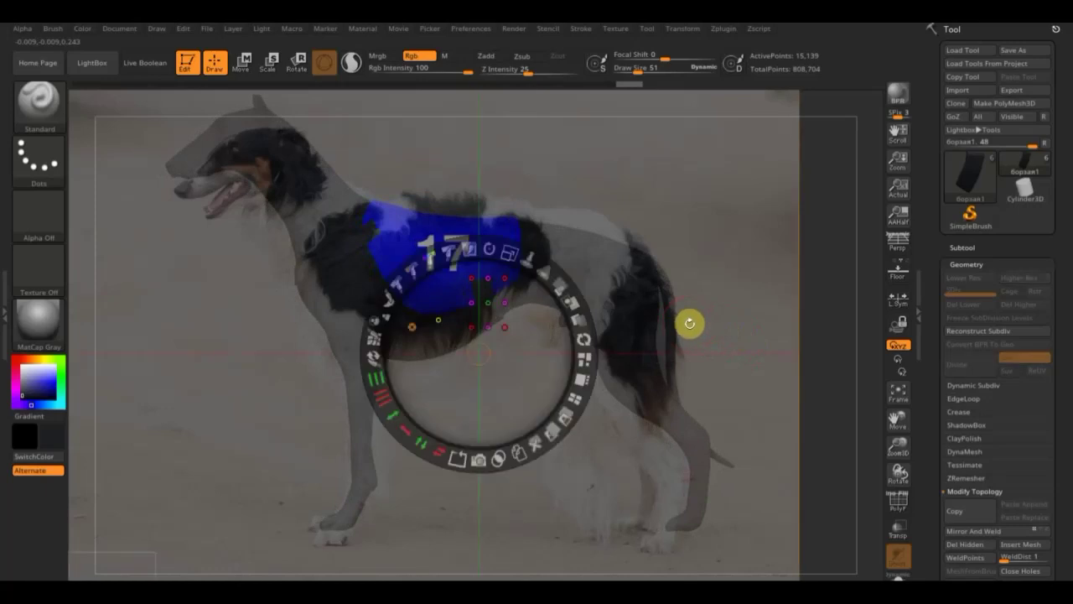
pyautogui.moveTo(565, 288)
pyautogui.mouseDown()
pyautogui.moveTo(578, 391)
pyautogui.moveTo(579, 378)
pyautogui.mouseUp()
pyautogui.press('z')
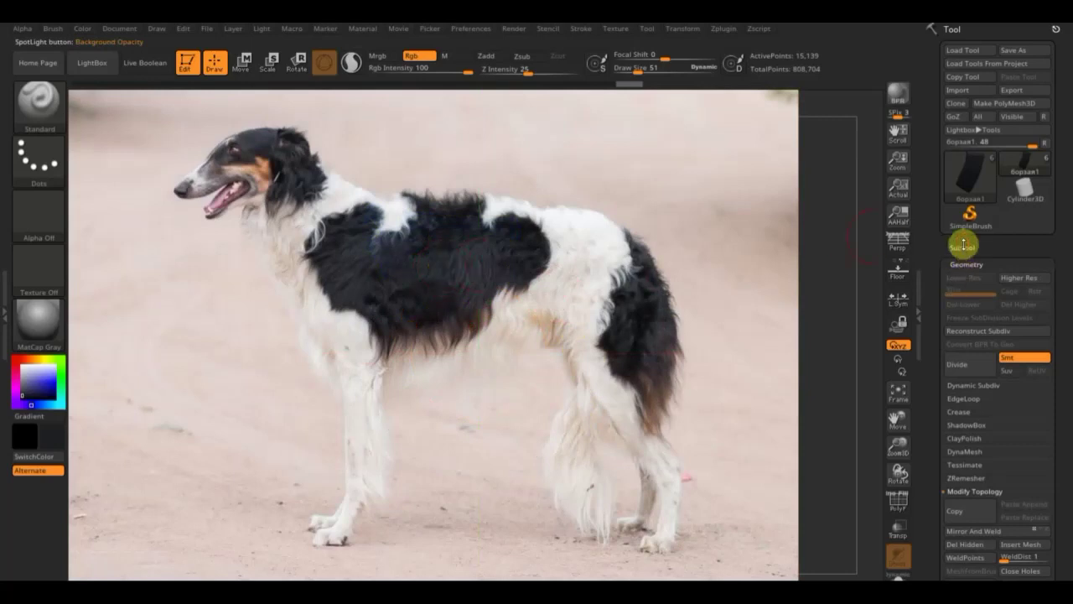
# On the борзая2 body subtool, paint the photo's coat through Spotlight at Draw Size 112, then hide the photo.
pyautogui.click(961, 247)
pyautogui.click(964, 279)
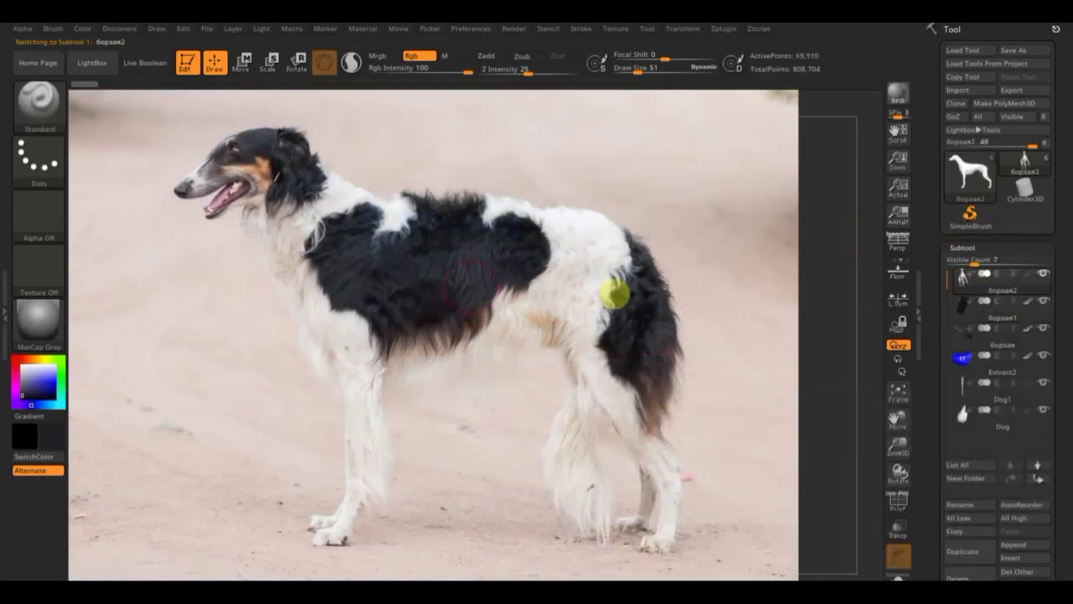
pyautogui.moveTo(639, 72); pyautogui.dragTo(652, 80)
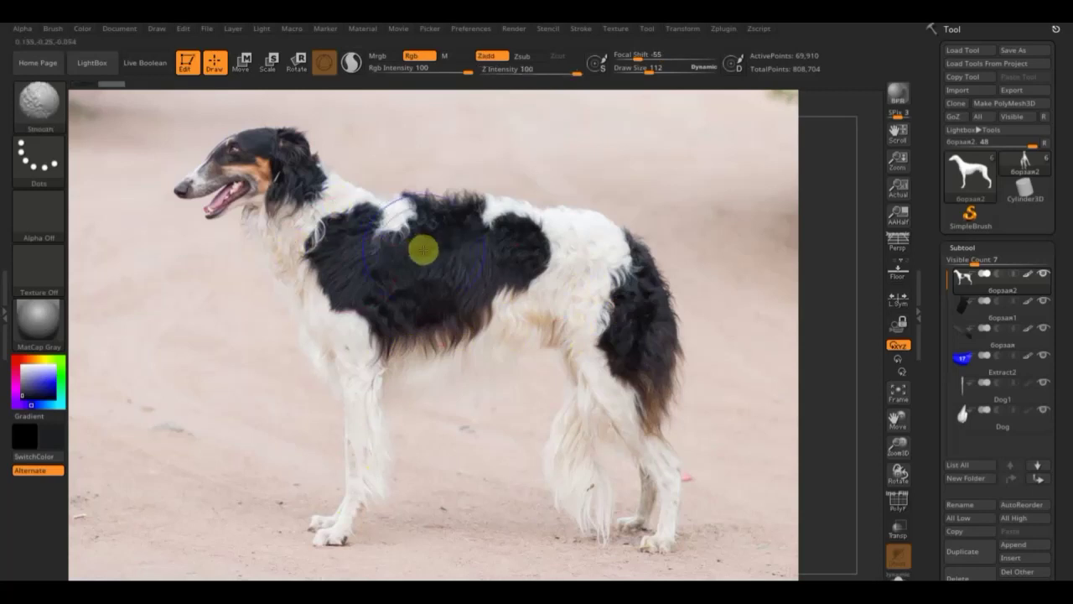
pyautogui.hotkey('shift', 'z')
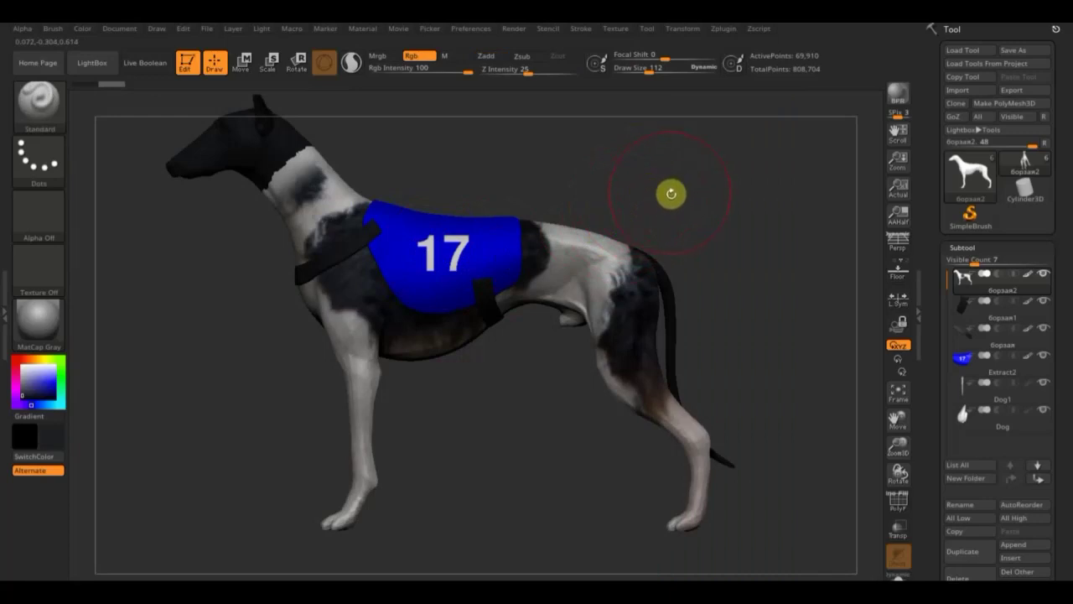
# Frame the dog, subdivide the body to 1.677 million points, and show the borzoi photo again.
pyautogui.moveTo(671, 193)
pyautogui.mouseDown()
pyautogui.moveTo(654, 181)
pyautogui.moveTo(699, 253)
pyautogui.moveTo(687, 263)
pyautogui.moveTo(677, 352)
pyautogui.moveTo(671, 304)
pyautogui.moveTo(707, 276)
pyautogui.mouseUp()
pyautogui.moveTo(660, 246)
pyautogui.keyDown('alt'); pyautogui.mouseDown()
pyautogui.moveTo(654, 226)
pyautogui.moveTo(704, 271)
pyautogui.mouseUp(); pyautogui.keyUp('alt')
pyautogui.moveTo(606, 180)
pyautogui.keyDown('alt'); pyautogui.mouseDown()
pyautogui.moveTo(644, 190)
pyautogui.moveTo(695, 251)
pyautogui.moveTo(674, 263)
pyautogui.moveTo(649, 234)
pyautogui.moveTo(654, 256)
pyautogui.moveTo(544, 132)
pyautogui.mouseUp(); pyautogui.keyUp('alt')
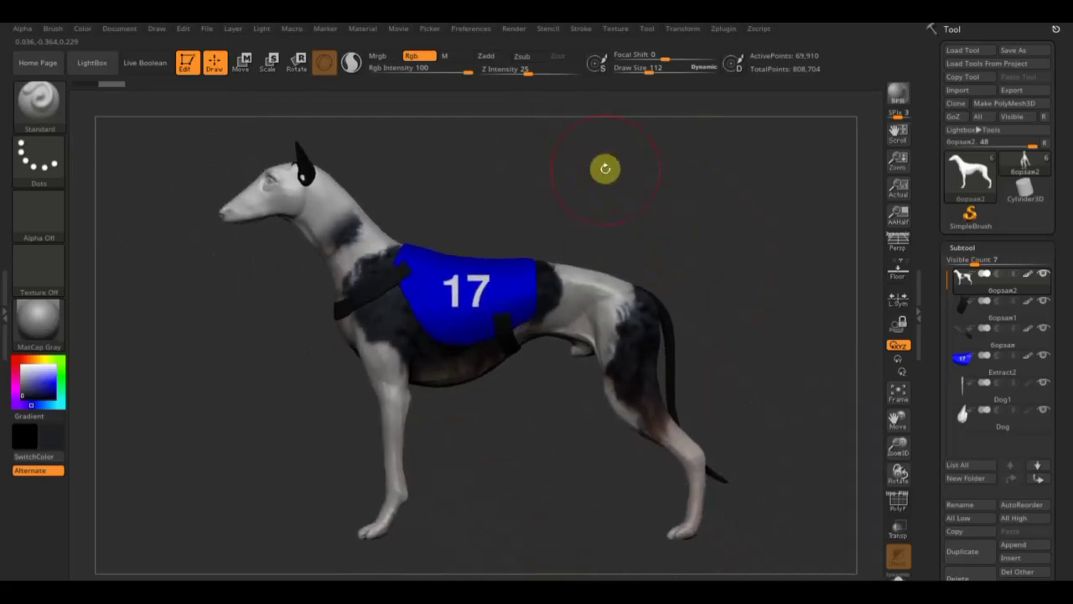
pyautogui.press('b')
pyautogui.press('s')
pyautogui.press('f')
pyautogui.hotkey('ctrl', 'd')
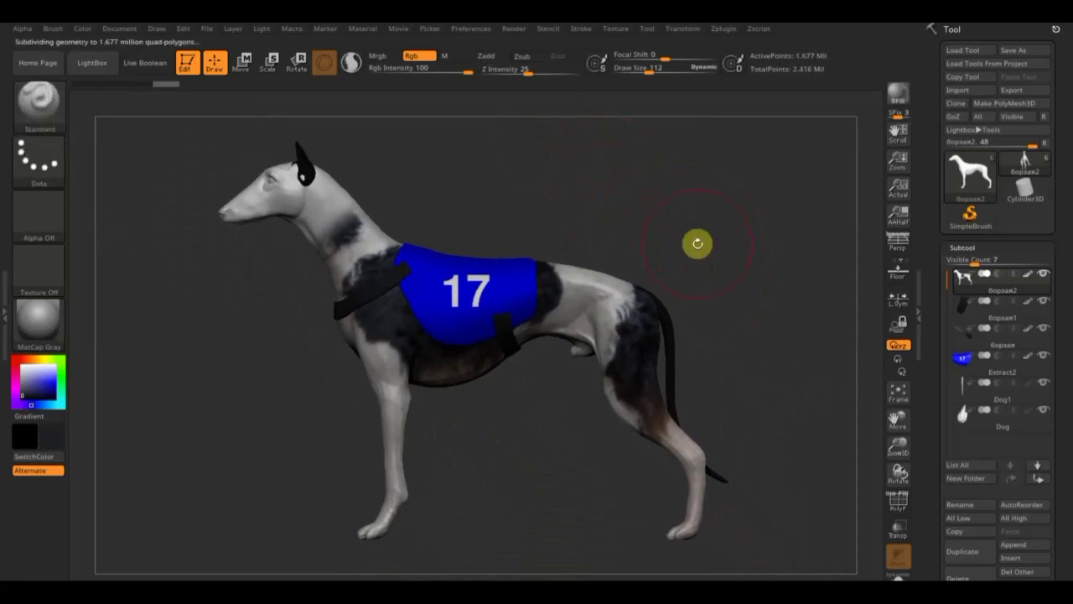
pyautogui.hotkey('shift', 'z')
# Lower the photo's opacity and rotate the greyhound to match the photo's pose.
pyautogui.press('z')
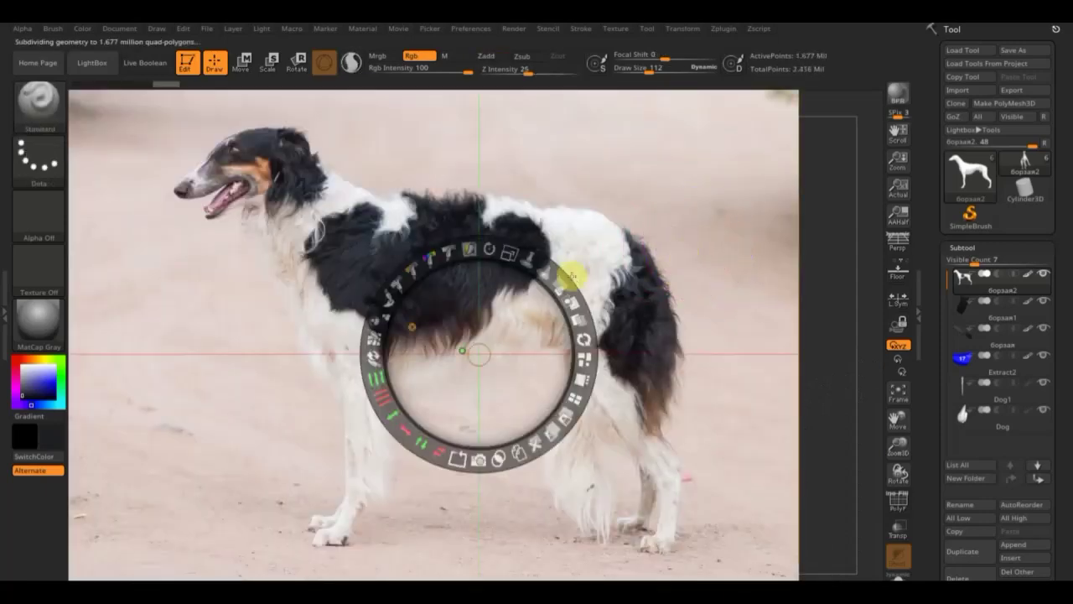
pyautogui.moveTo(570, 275); pyautogui.dragTo(450, 235)
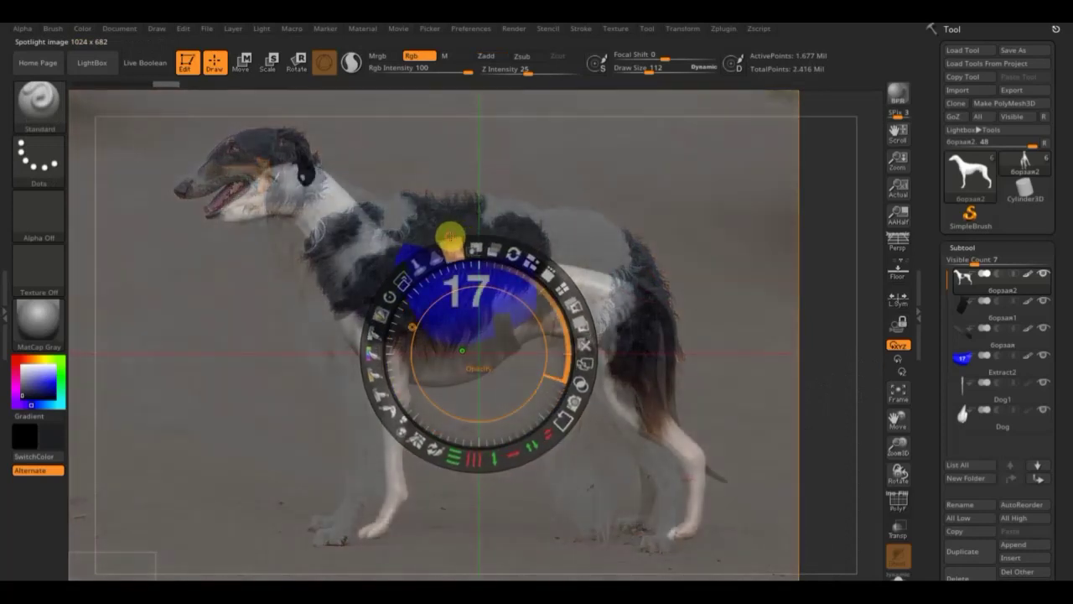
pyautogui.press('z')
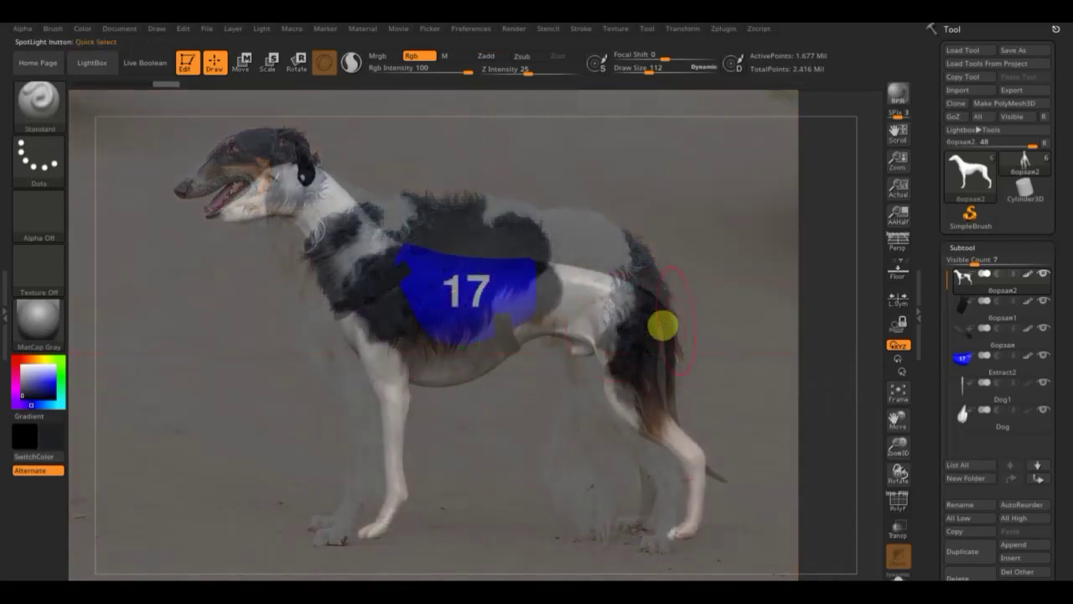
pyautogui.moveTo(719, 305)
pyautogui.mouseDown()
pyautogui.moveTo(699, 280)
pyautogui.moveTo(718, 318)
pyautogui.moveTo(678, 283)
pyautogui.moveTo(699, 288)
pyautogui.moveTo(694, 299)
pyautogui.mouseUp()
pyautogui.moveTo(694, 301); pyautogui.dragTo(697, 297)
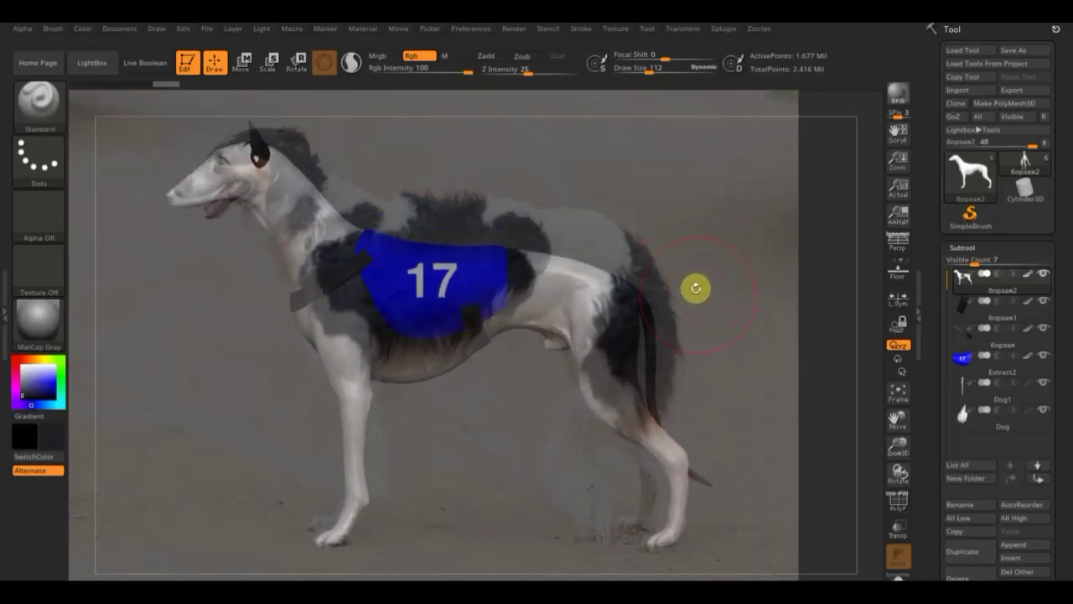
# Set the reference photo back to full opacity, then hide it to reveal the repainted model.
pyautogui.hotkey('shift', 'z')
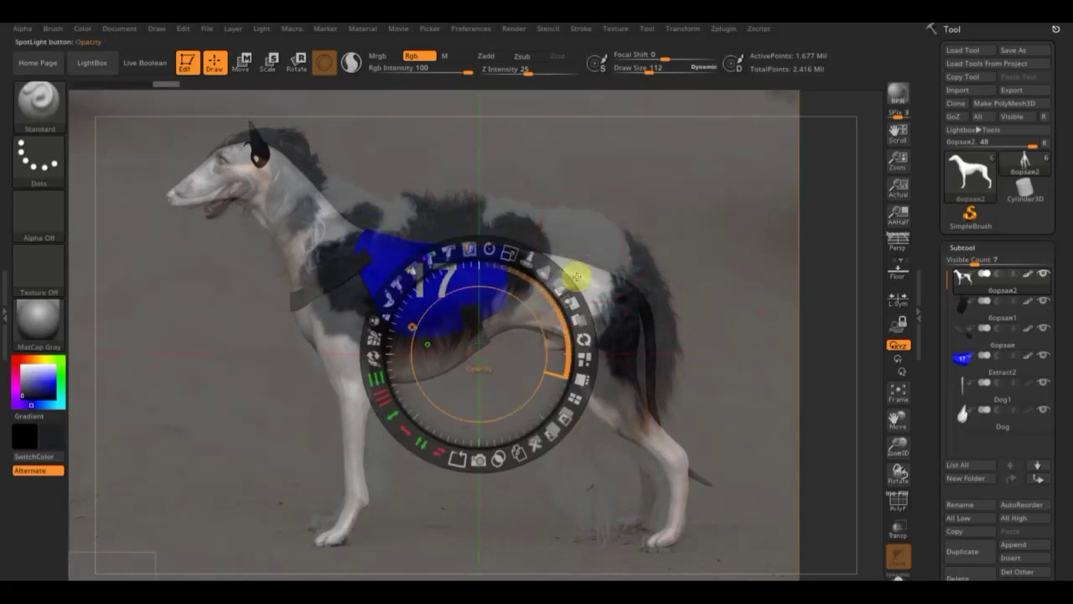
pyautogui.moveTo(561, 285); pyautogui.dragTo(578, 402)
pyautogui.press('z')
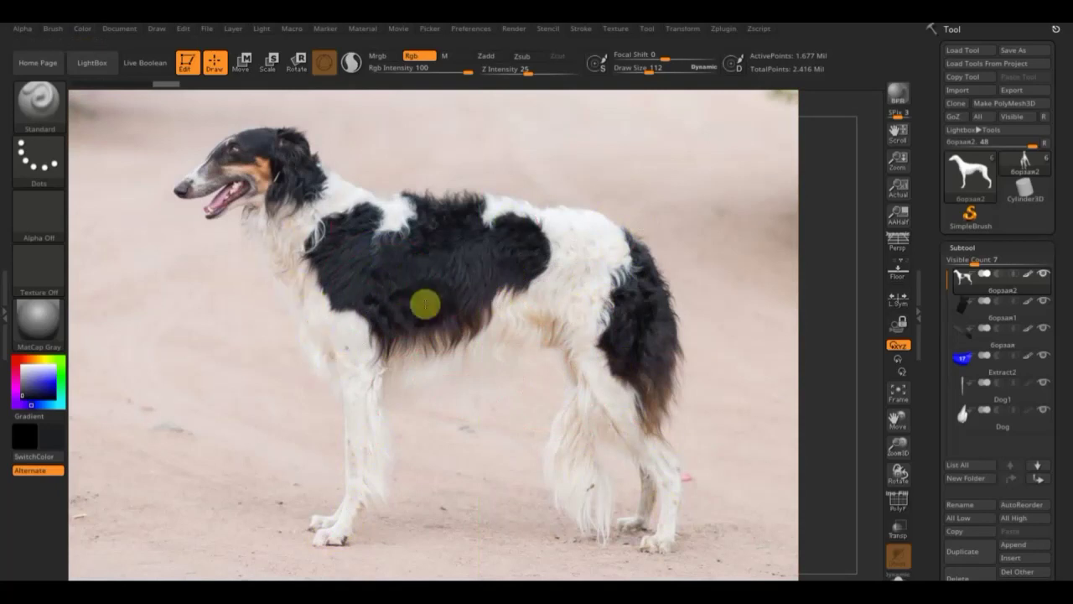
pyautogui.hotkey('shift', 'z')
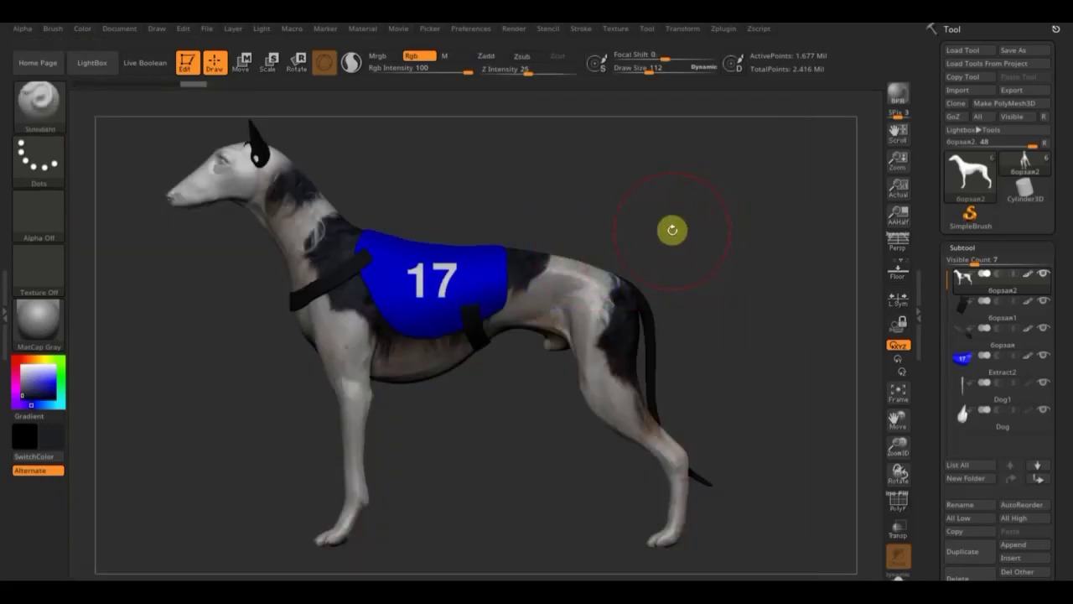
# Frame the greyhound's head in a close three-quarter front view and show the borzoi photo again.
pyautogui.moveTo(680, 226)
pyautogui.mouseDown()
pyautogui.moveTo(663, 230)
pyautogui.moveTo(699, 230)
pyautogui.moveTo(628, 170)
pyautogui.moveTo(618, 175)
pyautogui.moveTo(671, 232)
pyautogui.moveTo(714, 214)
pyautogui.mouseUp()
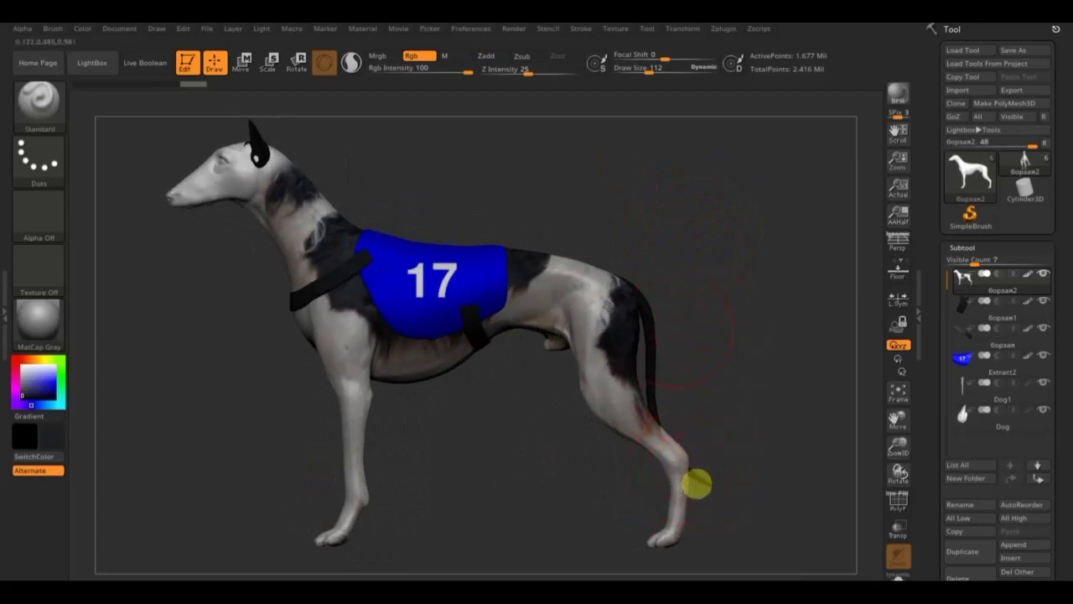
pyautogui.keyDown('alt'); pyautogui.moveTo(692, 222); pyautogui.dragTo(760, 314); pyautogui.keyUp('alt')
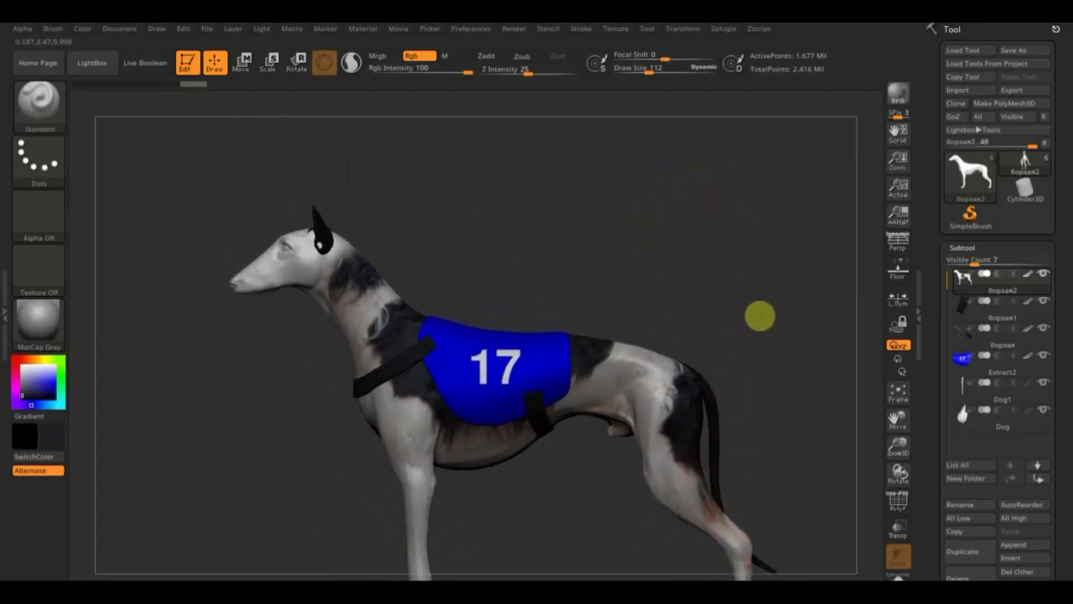
pyautogui.keyDown('alt'); pyautogui.moveTo(690, 230); pyautogui.dragTo(724, 271); pyautogui.keyUp('alt')
pyautogui.moveTo(609, 212)
pyautogui.mouseDown()
pyautogui.moveTo(645, 263)
pyautogui.moveTo(682, 269)
pyautogui.moveTo(635, 234)
pyautogui.moveTo(689, 296)
pyautogui.mouseUp()
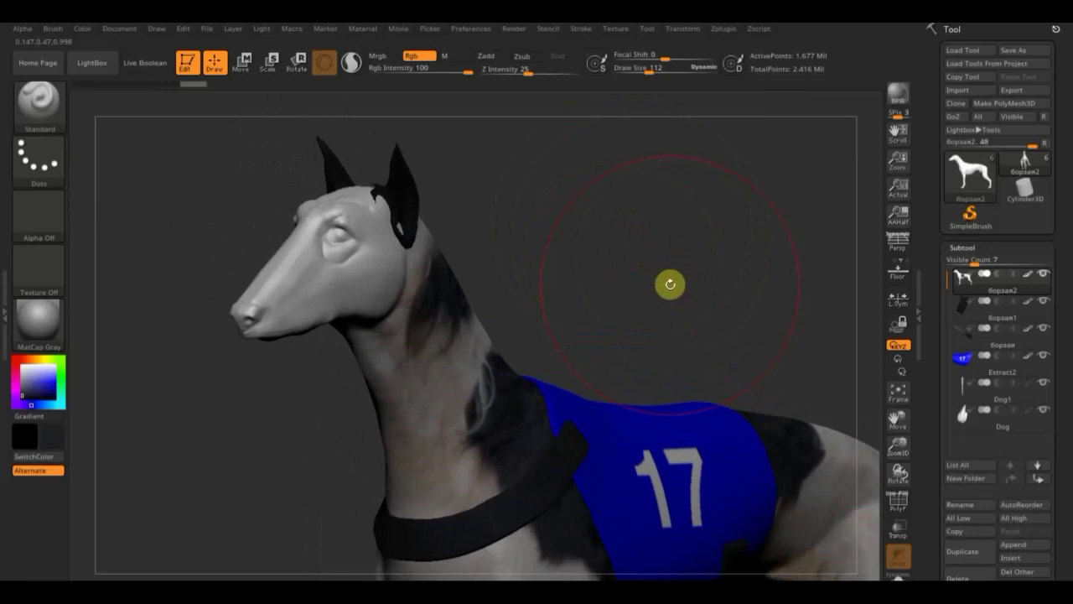
pyautogui.hotkey('shift', 'z')
# Scale and move the borzoi photo until its head lines up with the model's head.
pyautogui.press('z')
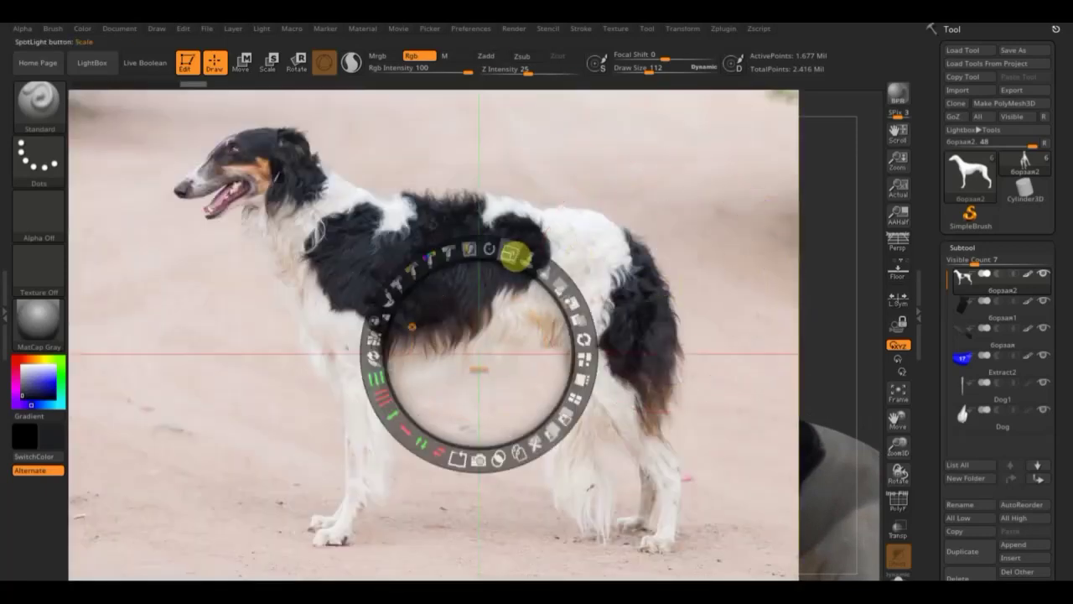
pyautogui.moveTo(511, 255)
pyautogui.mouseDown()
pyautogui.moveTo(566, 268)
pyautogui.moveTo(471, 260)
pyautogui.mouseUp()
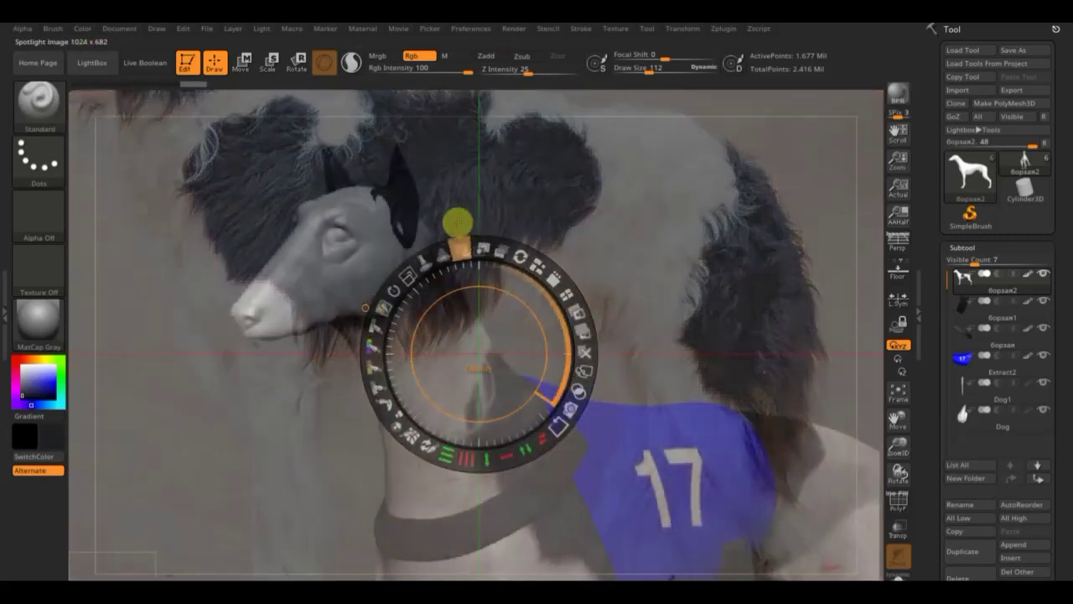
pyautogui.moveTo(546, 352); pyautogui.dragTo(704, 508)
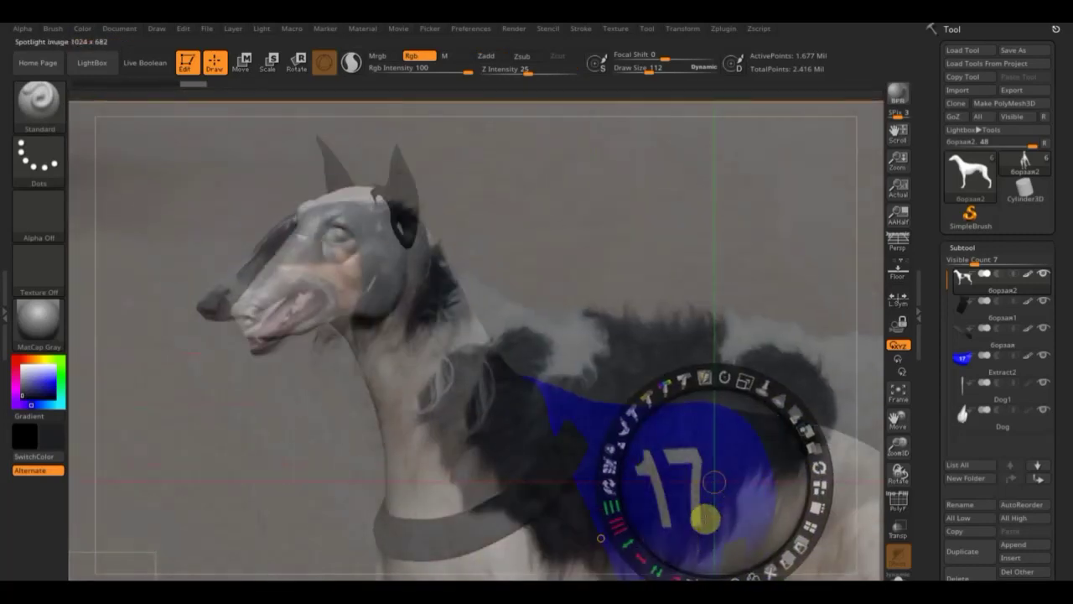
pyautogui.moveTo(747, 376); pyautogui.dragTo(742, 386)
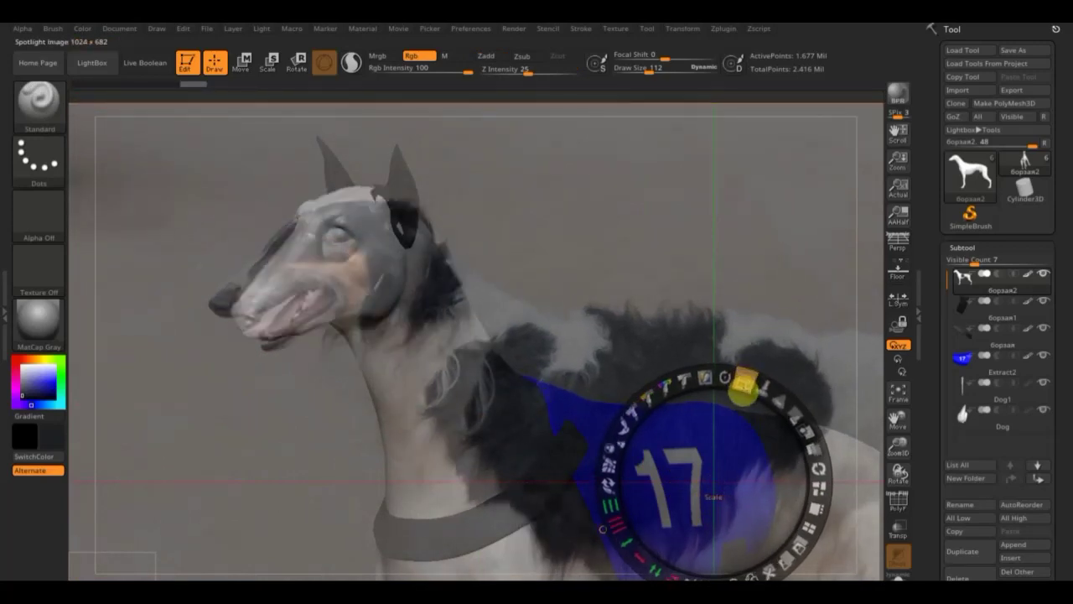
pyautogui.moveTo(744, 388)
pyautogui.mouseDown()
pyautogui.moveTo(772, 479)
pyautogui.moveTo(792, 480)
pyautogui.mouseUp()
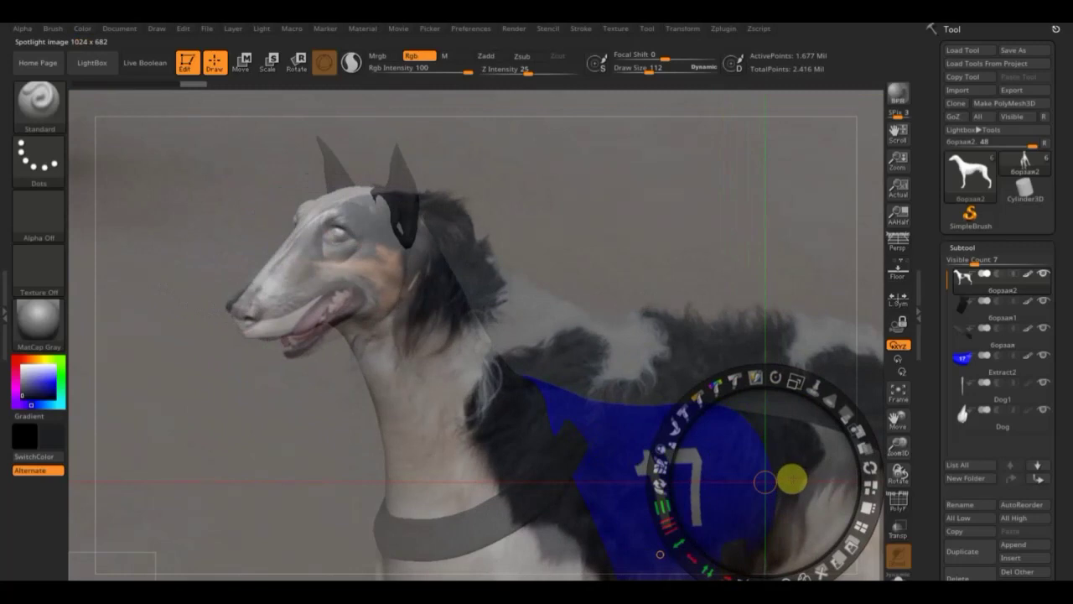
pyautogui.moveTo(793, 478); pyautogui.dragTo(790, 478)
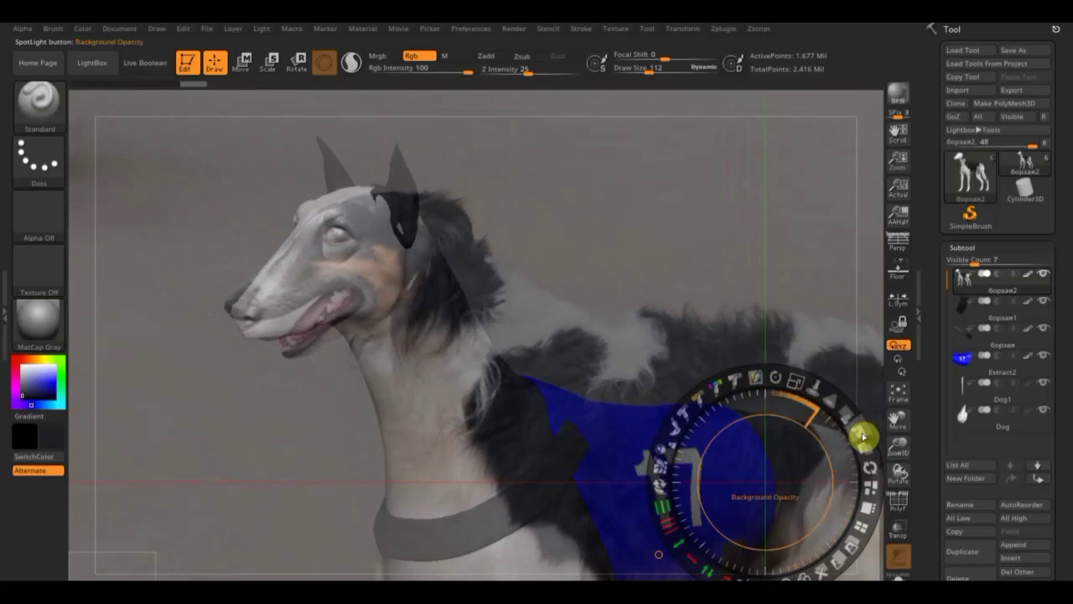
pyautogui.press('z')
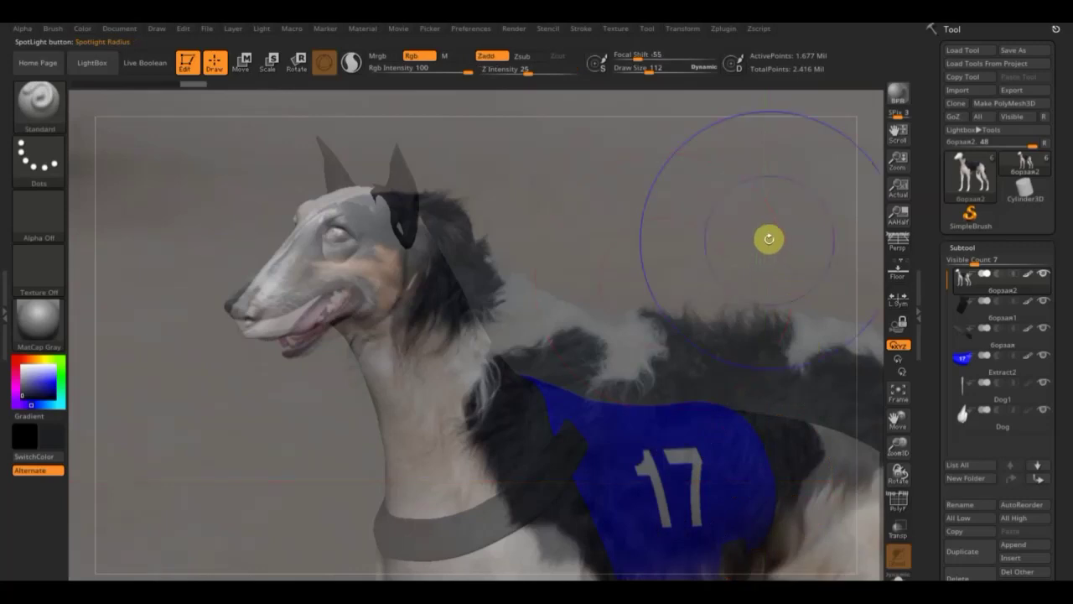
# Turn the model to a left-facing side view and make the photo fully opaque.
pyautogui.moveTo(762, 249)
pyautogui.mouseDown()
pyautogui.moveTo(654, 277)
pyautogui.moveTo(699, 282)
pyautogui.moveTo(725, 305)
pyautogui.moveTo(800, 307)
pyautogui.moveTo(758, 278)
pyautogui.mouseUp()
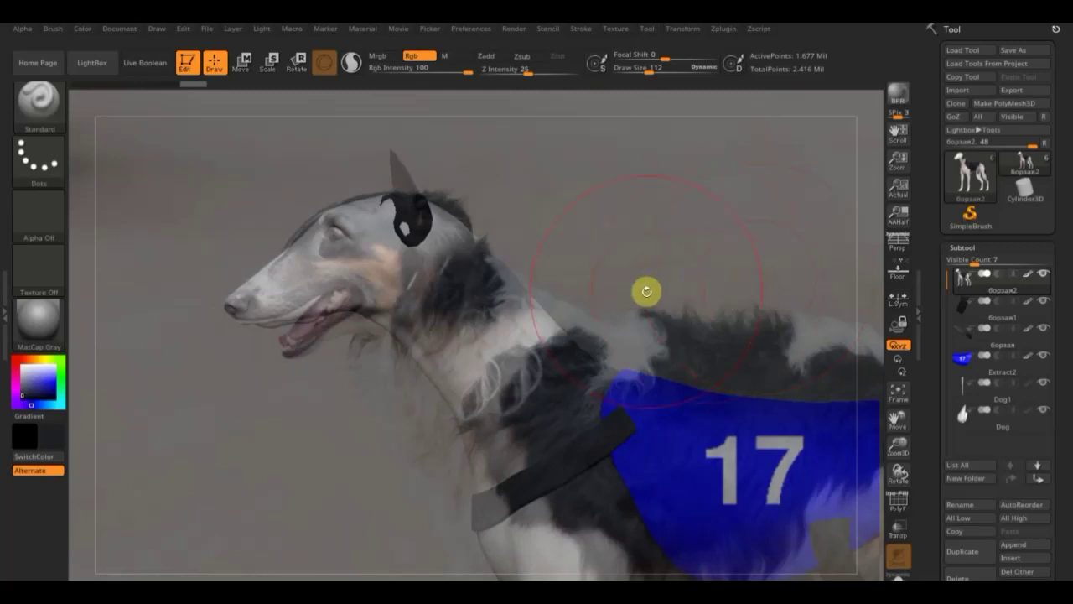
pyautogui.hotkey('shift', 'z')
pyautogui.moveTo(842, 380)
pyautogui.mouseDown()
pyautogui.moveTo(834, 400)
pyautogui.moveTo(853, 457)
pyautogui.mouseUp()
pyautogui.press('z')
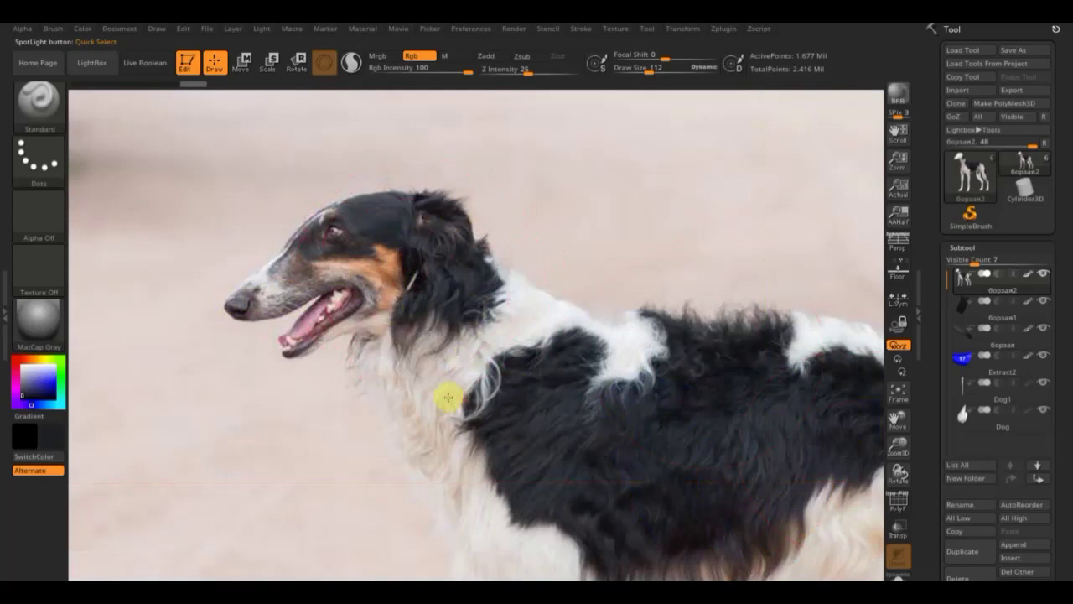
# Hide the photo, turn the head to a left-facing profile, and reduce Draw Size from 77 to 31.
pyautogui.hotkey('shift', 'z')
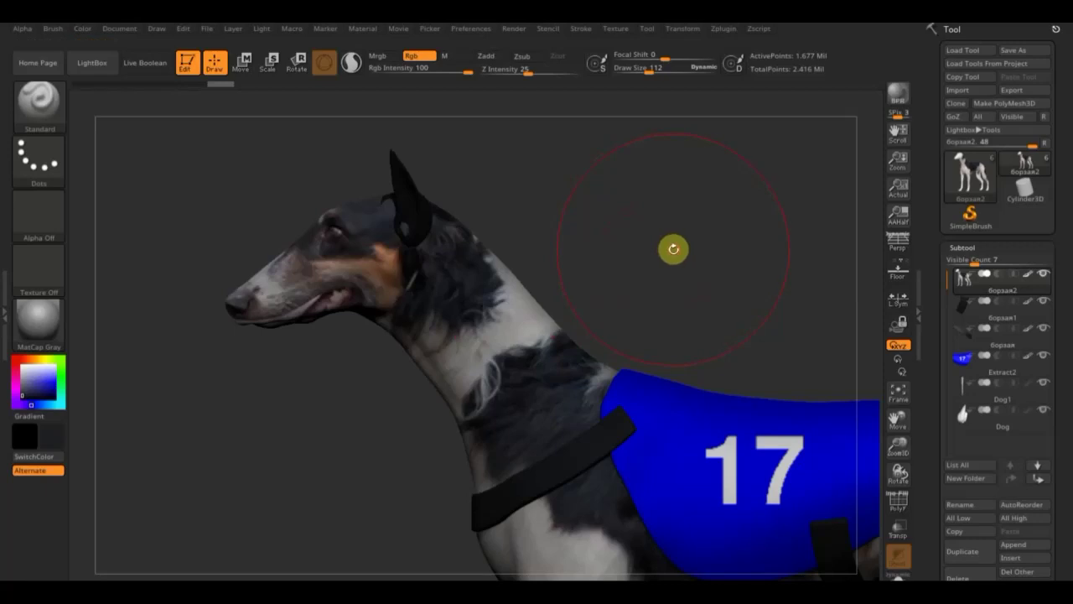
pyautogui.moveTo(673, 248)
pyautogui.mouseDown()
pyautogui.moveTo(753, 264)
pyautogui.moveTo(716, 273)
pyautogui.mouseUp()
pyautogui.moveTo(577, 227)
pyautogui.mouseDown()
pyautogui.moveTo(560, 287)
pyautogui.moveTo(643, 270)
pyautogui.moveTo(678, 299)
pyautogui.moveTo(803, 324)
pyautogui.mouseUp()
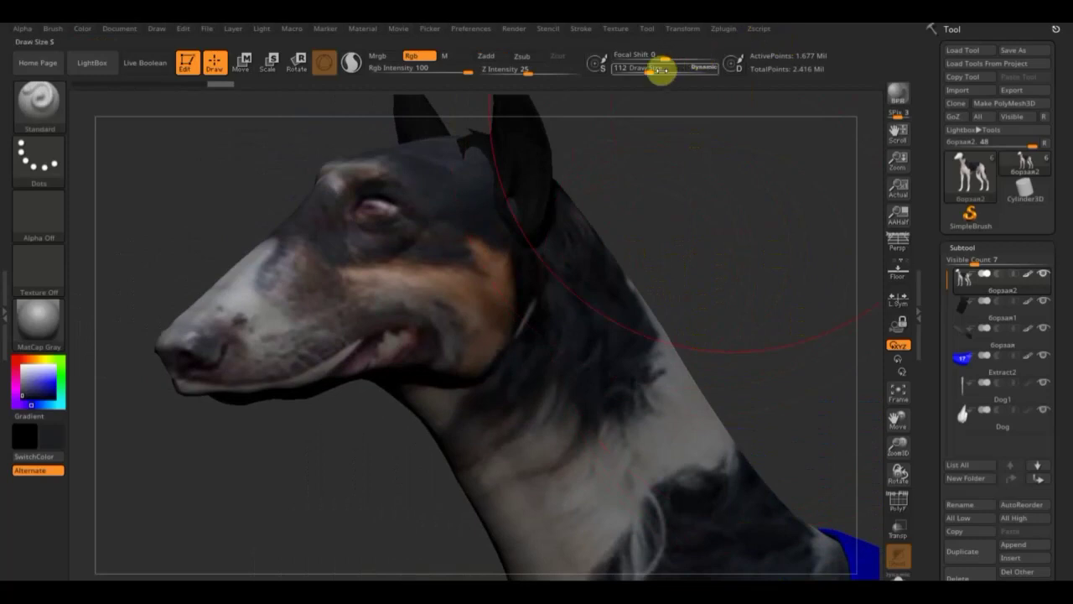
pyautogui.moveTo(663, 71); pyautogui.dragTo(643, 70)
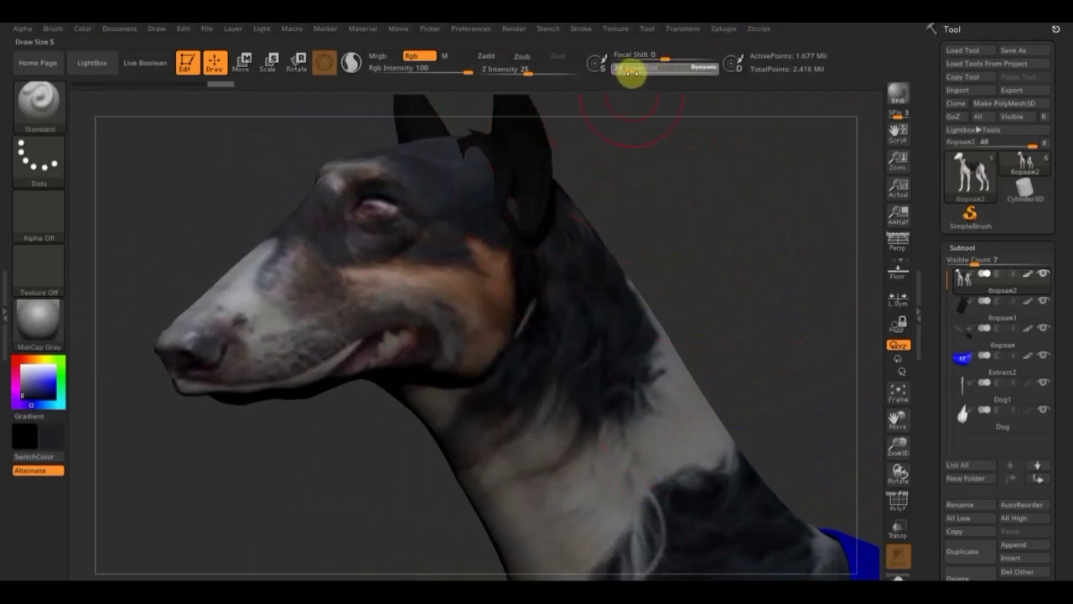
pyautogui.moveTo(369, 394)
pyautogui.mouseDown()
pyautogui.moveTo(324, 426)
pyautogui.moveTo(300, 427)
pyautogui.mouseUp()
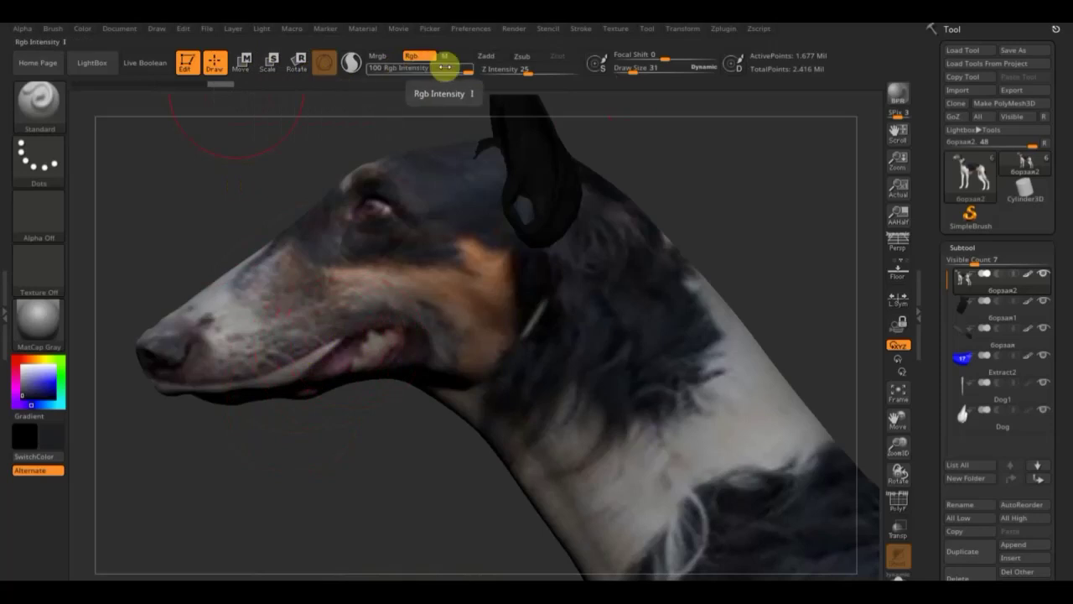
# Lower the colour intensity and paint softly along the muzzle.
pyautogui.moveTo(462, 72)
pyautogui.mouseDown()
pyautogui.moveTo(408, 72)
pyautogui.moveTo(391, 85)
pyautogui.mouseUp()
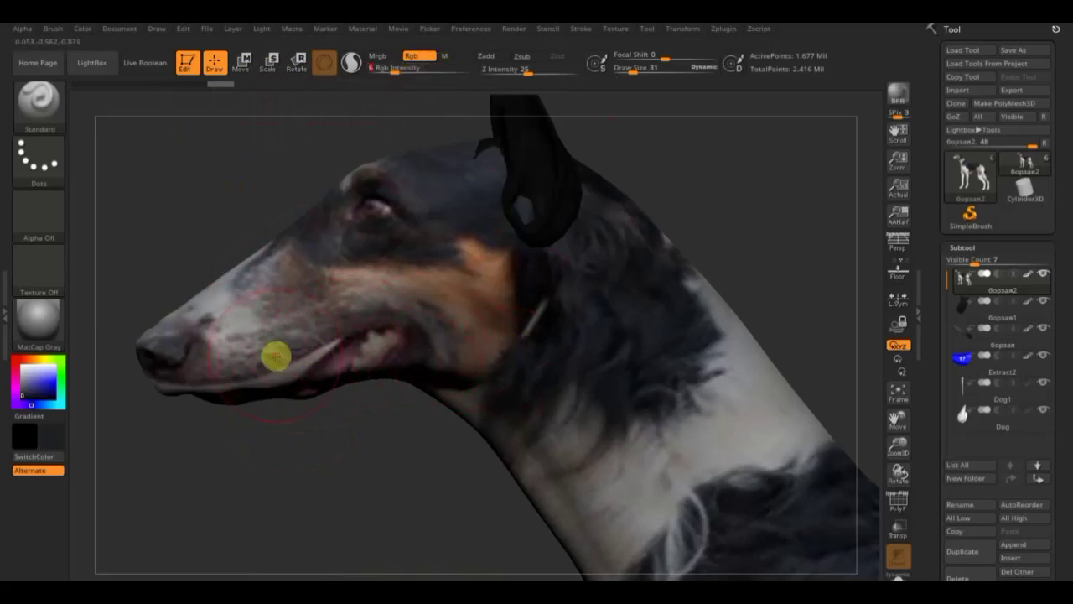
pyautogui.moveTo(251, 359)
pyautogui.mouseDown()
pyautogui.moveTo(284, 378)
pyautogui.moveTo(322, 342)
pyautogui.mouseUp()
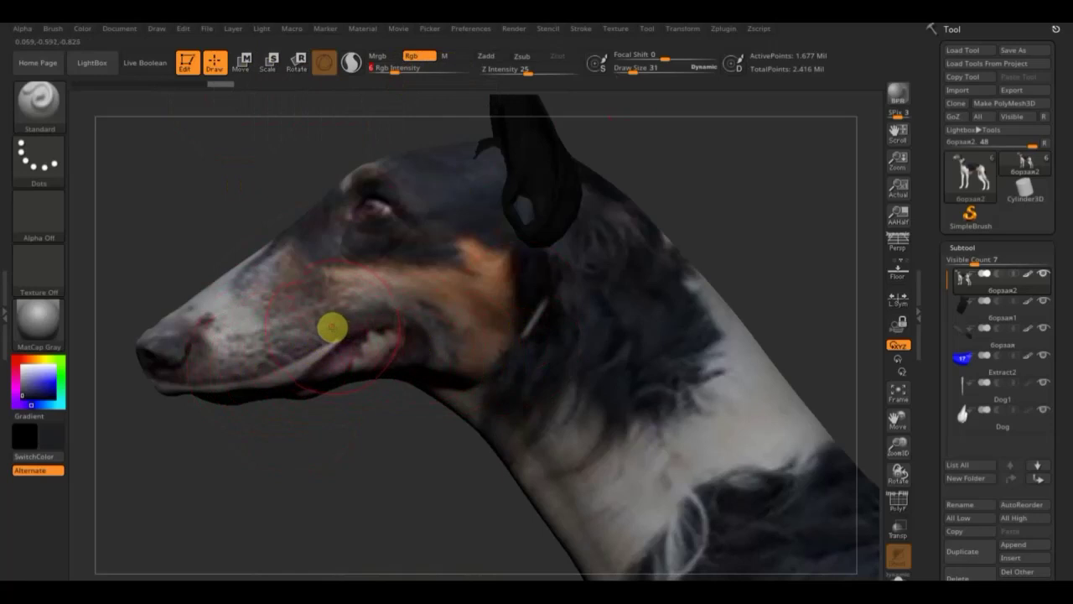
pyautogui.moveTo(332, 328)
pyautogui.mouseDown()
pyautogui.moveTo(337, 340)
pyautogui.moveTo(295, 365)
pyautogui.moveTo(312, 365)
pyautogui.moveTo(223, 385)
pyautogui.moveTo(407, 336)
pyautogui.moveTo(330, 347)
pyautogui.moveTo(414, 358)
pyautogui.moveTo(364, 335)
pyautogui.moveTo(327, 352)
pyautogui.moveTo(441, 347)
pyautogui.moveTo(419, 337)
pyautogui.moveTo(472, 313)
pyautogui.moveTo(400, 304)
pyautogui.moveTo(303, 318)
pyautogui.mouseUp()
# Sample tan and light grey from the face and lighten the muzzle with a size-20 brush.
pyautogui.press('c')
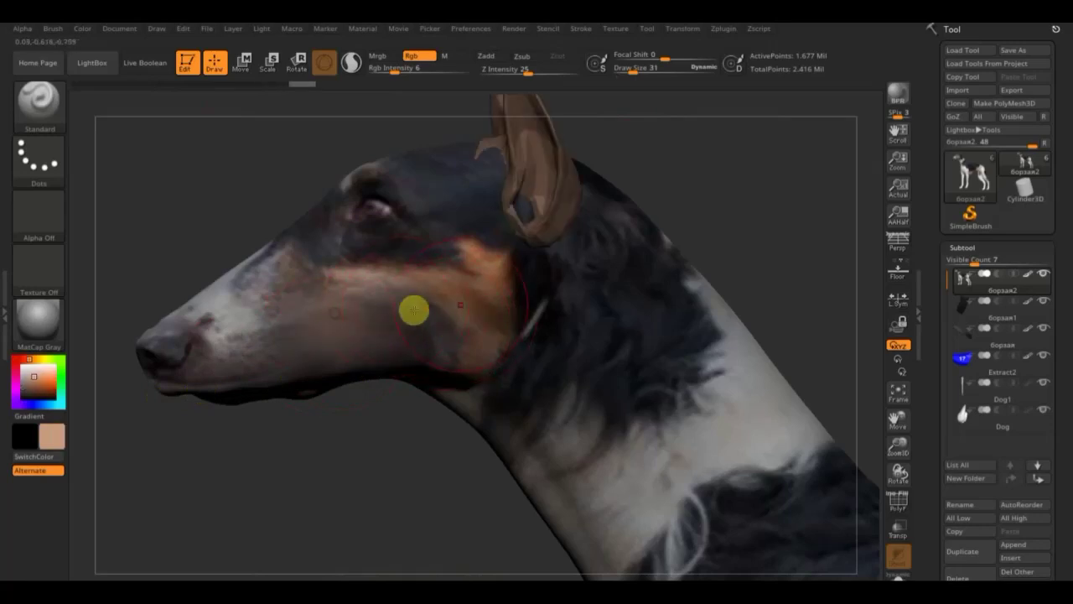
pyautogui.click(616, 71)
pyautogui.moveTo(616, 72); pyautogui.dragTo(618, 71)
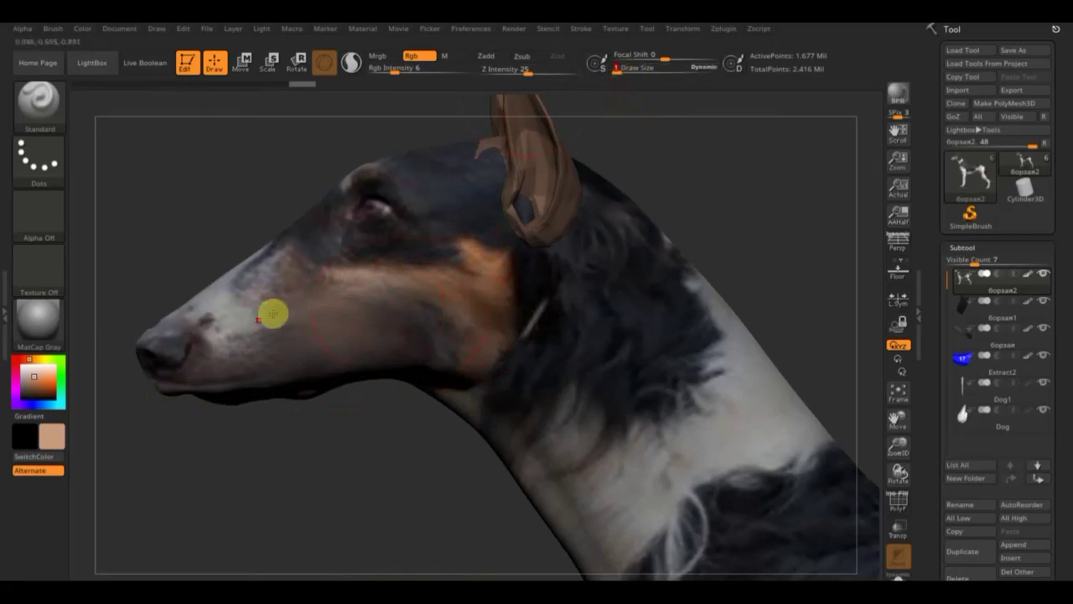
pyautogui.moveTo(616, 72); pyautogui.dragTo(625, 72)
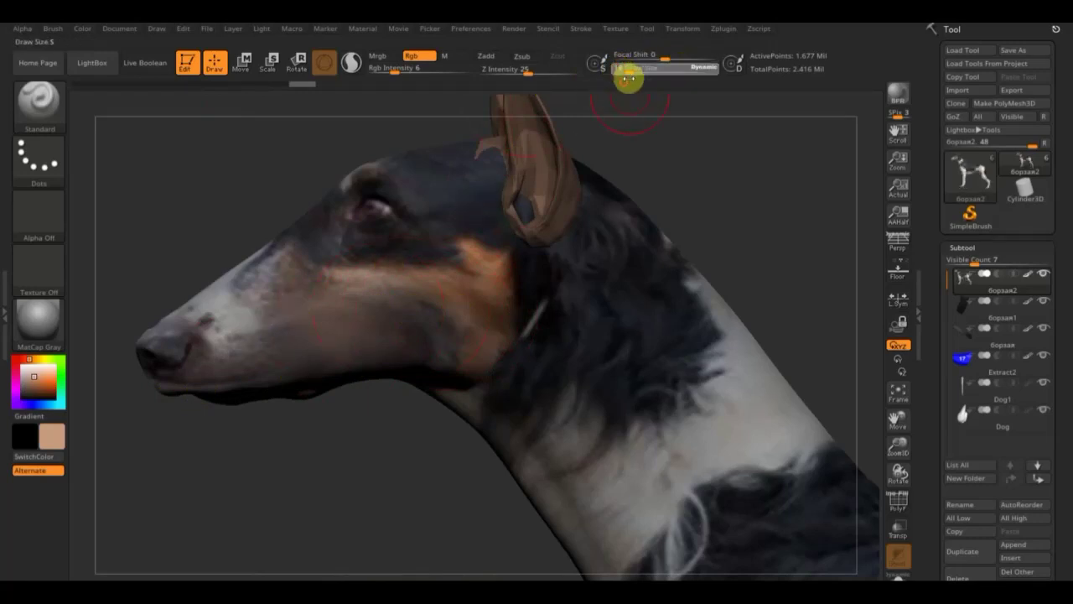
pyautogui.press('c')
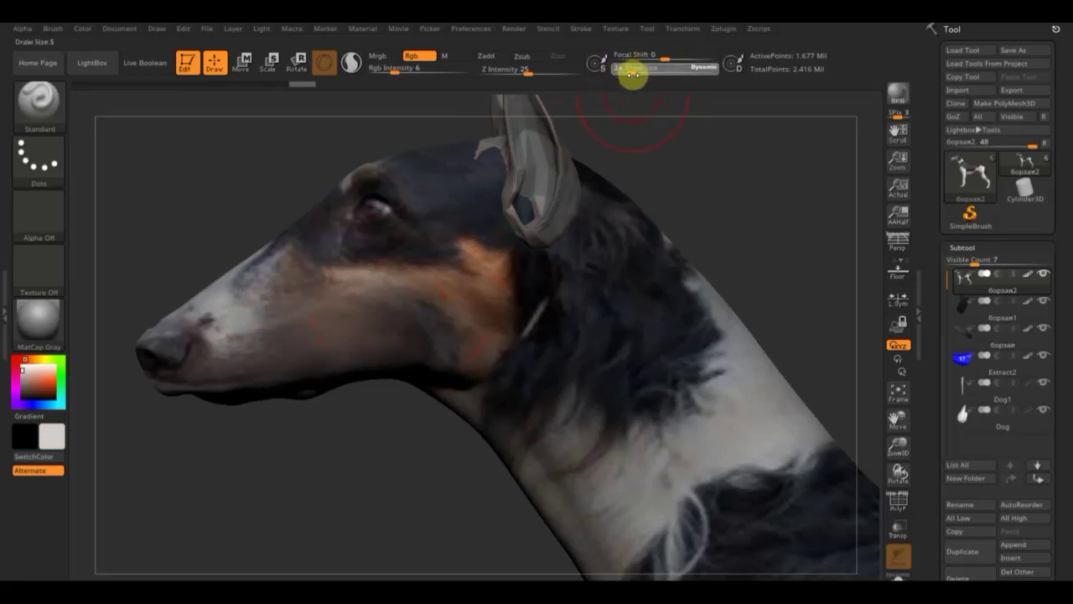
pyautogui.moveTo(632, 74); pyautogui.dragTo(629, 74)
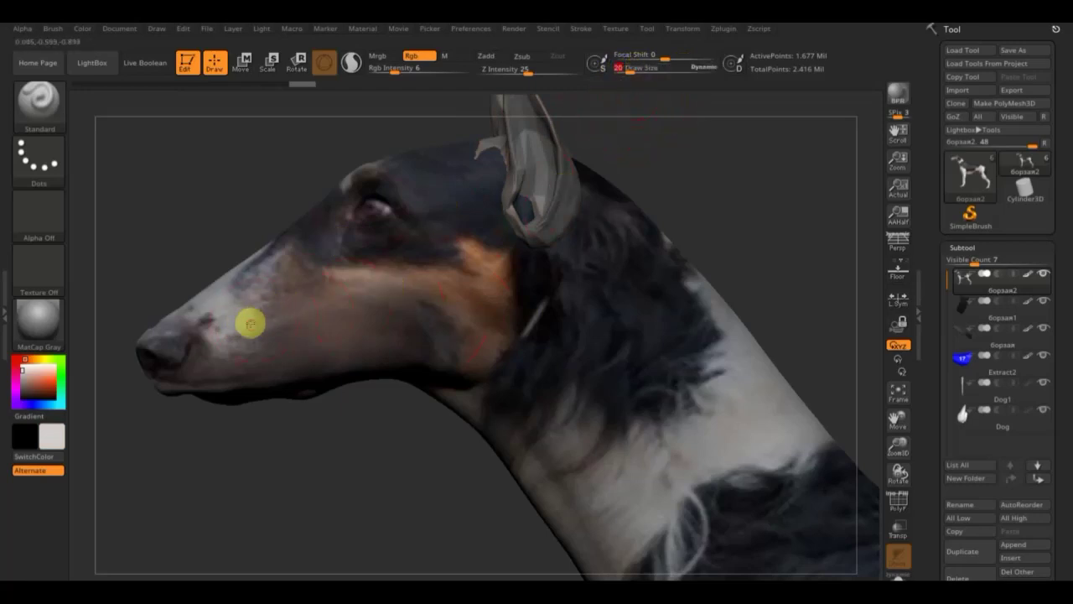
pyautogui.moveTo(250, 324)
pyautogui.mouseDown()
pyautogui.moveTo(305, 328)
pyautogui.moveTo(325, 317)
pyautogui.moveTo(297, 319)
pyautogui.moveTo(327, 307)
pyautogui.moveTo(451, 345)
pyautogui.moveTo(402, 318)
pyautogui.moveTo(447, 354)
pyautogui.moveTo(506, 347)
pyautogui.moveTo(453, 356)
pyautogui.moveTo(374, 295)
pyautogui.moveTo(352, 323)
pyautogui.moveTo(426, 321)
pyautogui.moveTo(322, 343)
pyautogui.moveTo(278, 299)
pyautogui.moveTo(327, 292)
pyautogui.moveTo(395, 317)
pyautogui.mouseUp()
# Sample a new paint colour and set the brush Draw Size to 11.
pyautogui.press('c')
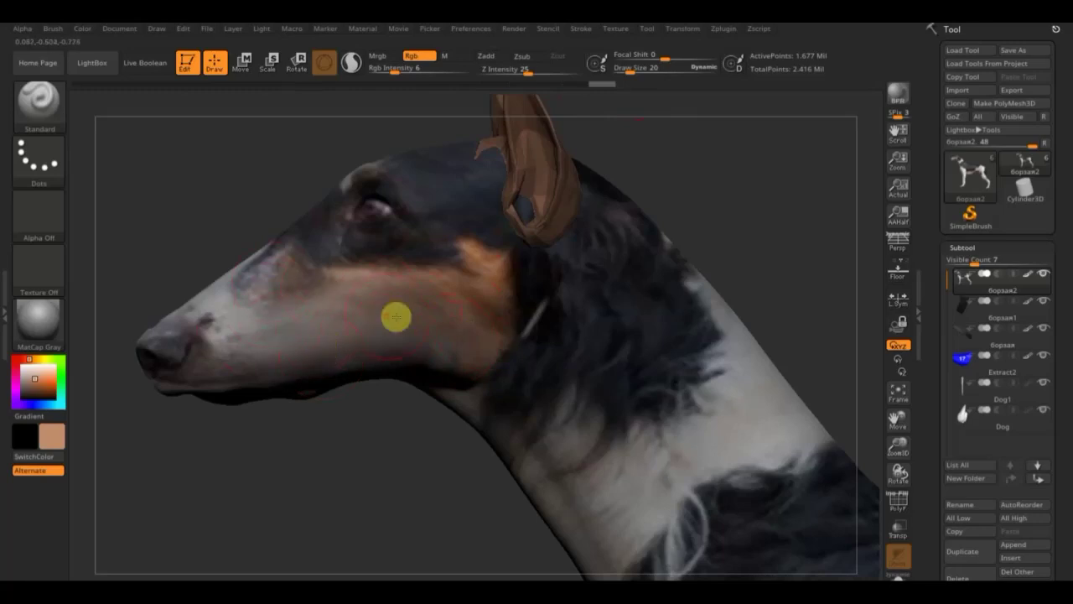
pyautogui.press('c')
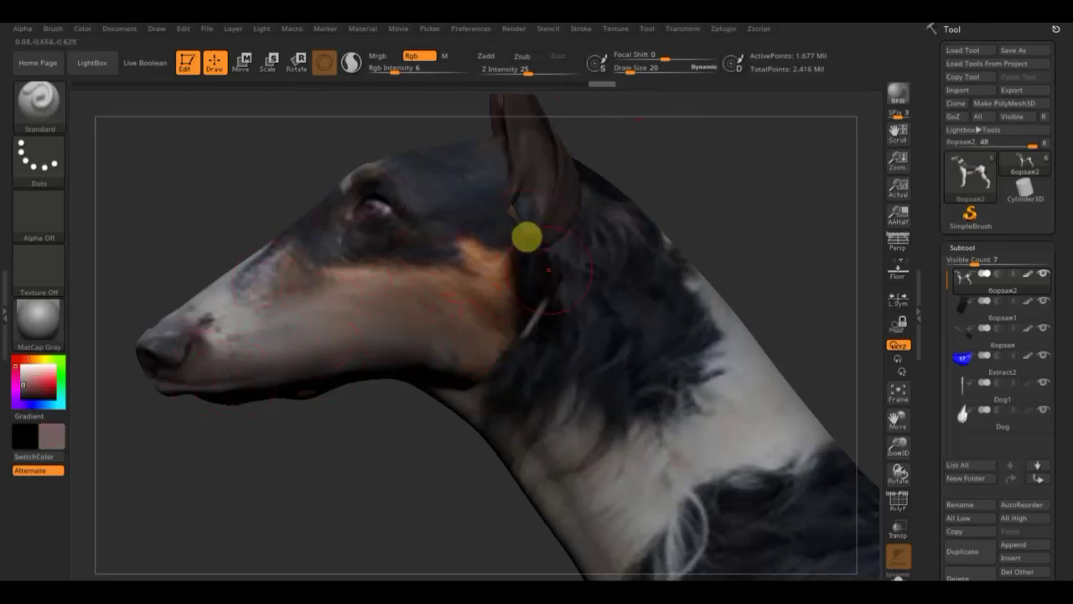
pyautogui.click(638, 68)
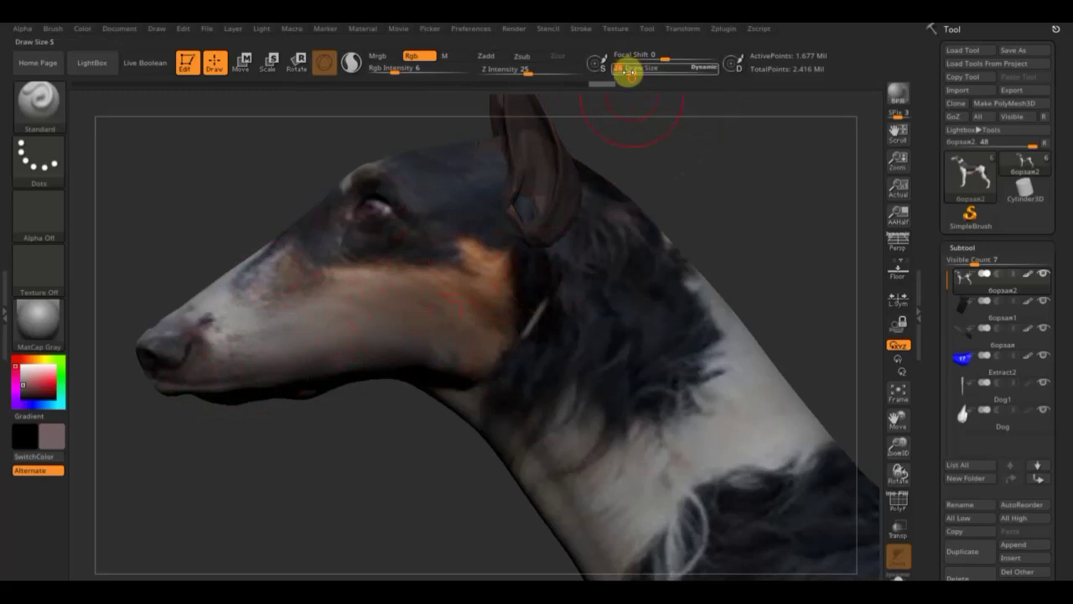
pyautogui.click(633, 73)
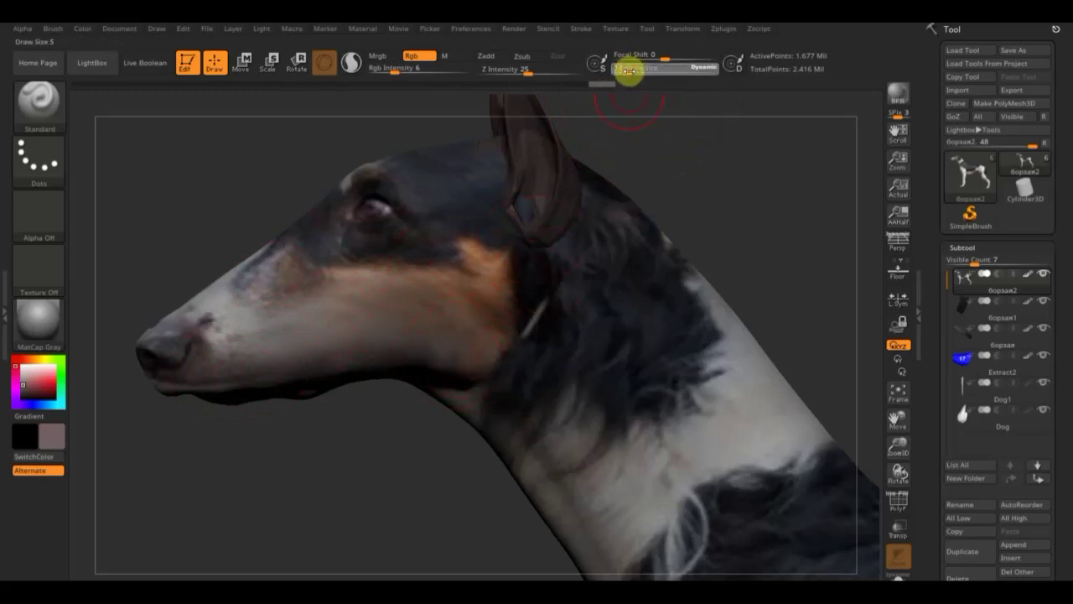
pyautogui.write('11')
pyautogui.press('Return')
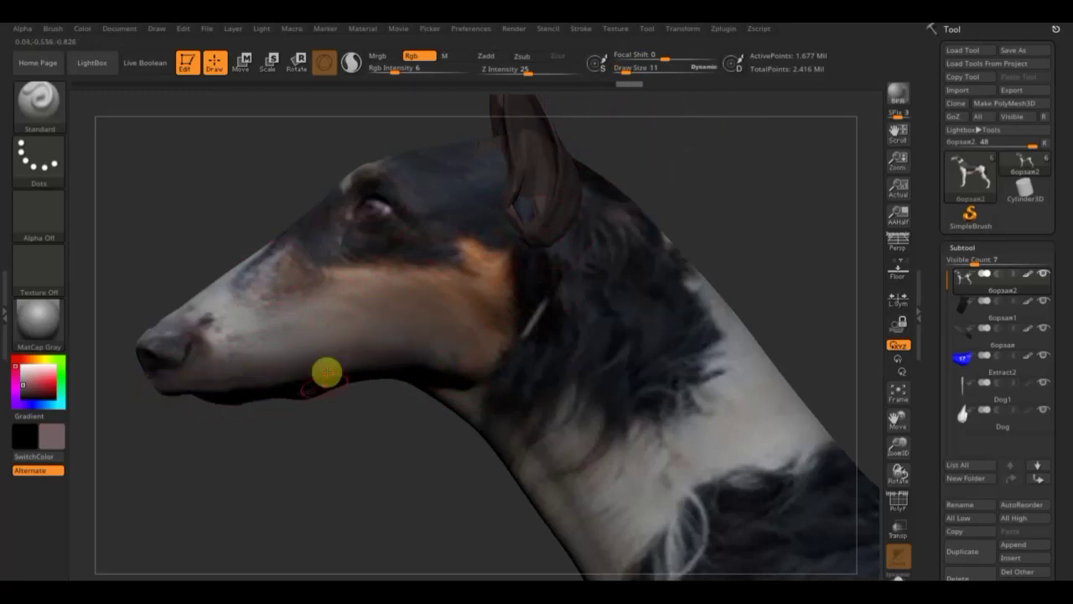
# Paint over the pale forehead patch above the eye with a sampled dark bluish coat colour.
pyautogui.moveTo(318, 458); pyautogui.dragTo(395, 445)
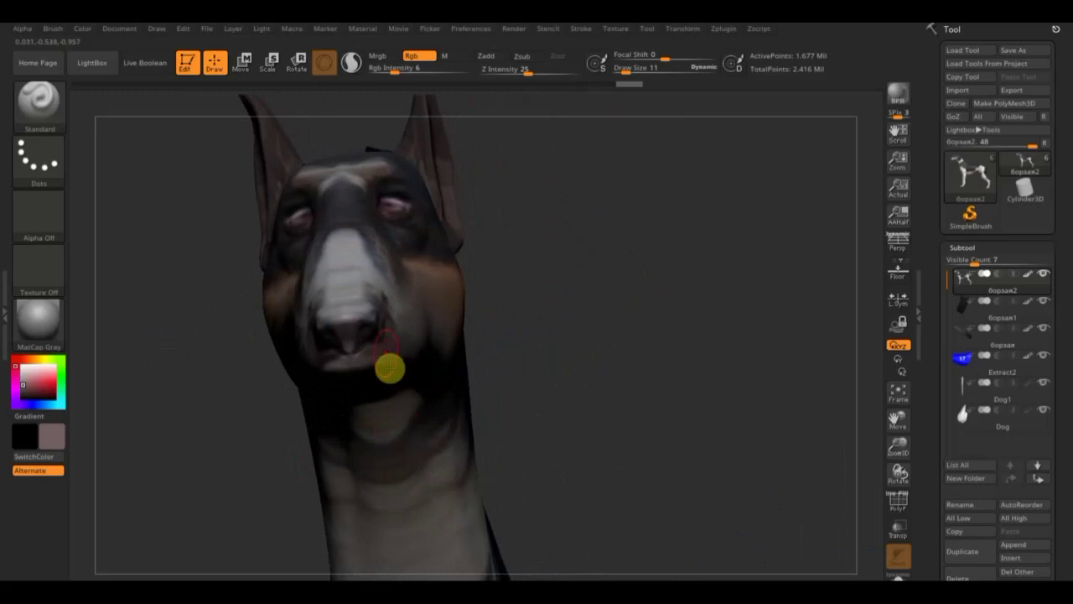
pyautogui.moveTo(598, 354); pyautogui.dragTo(350, 359)
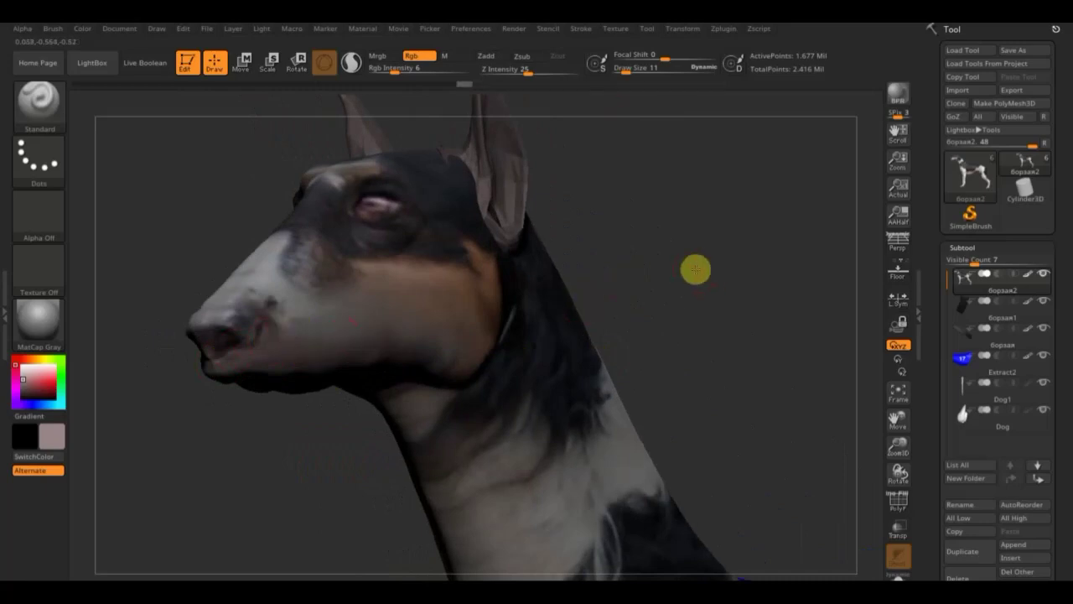
pyautogui.moveTo(695, 268)
pyautogui.mouseDown()
pyautogui.moveTo(730, 310)
pyautogui.moveTo(726, 296)
pyautogui.moveTo(696, 297)
pyautogui.mouseUp()
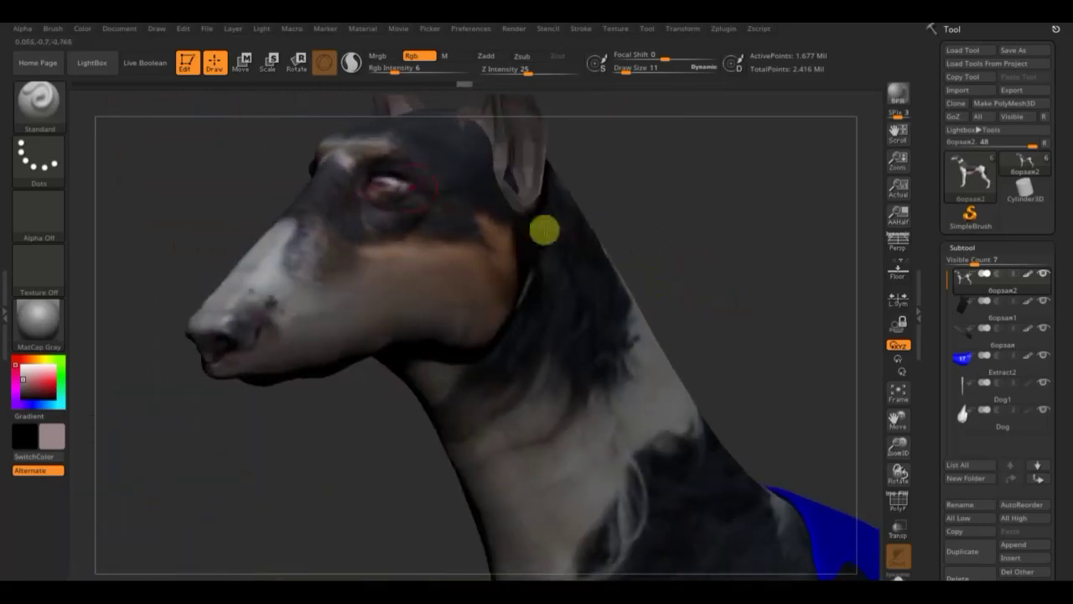
pyautogui.moveTo(197, 192)
pyautogui.mouseDown()
pyautogui.moveTo(216, 252)
pyautogui.moveTo(230, 227)
pyautogui.moveTo(354, 240)
pyautogui.mouseUp()
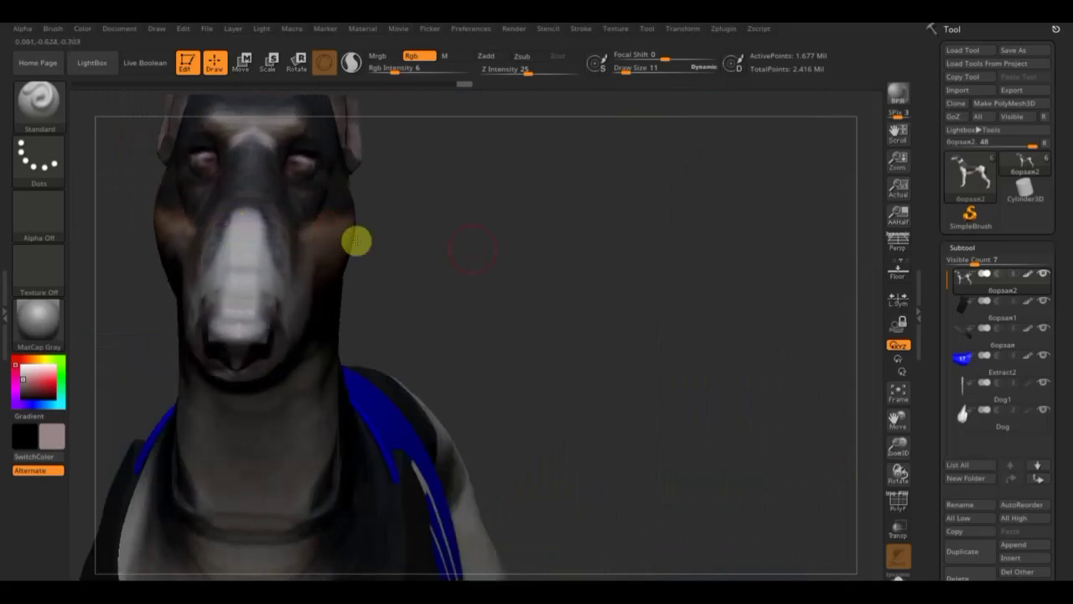
pyautogui.moveTo(529, 226); pyautogui.dragTo(642, 378)
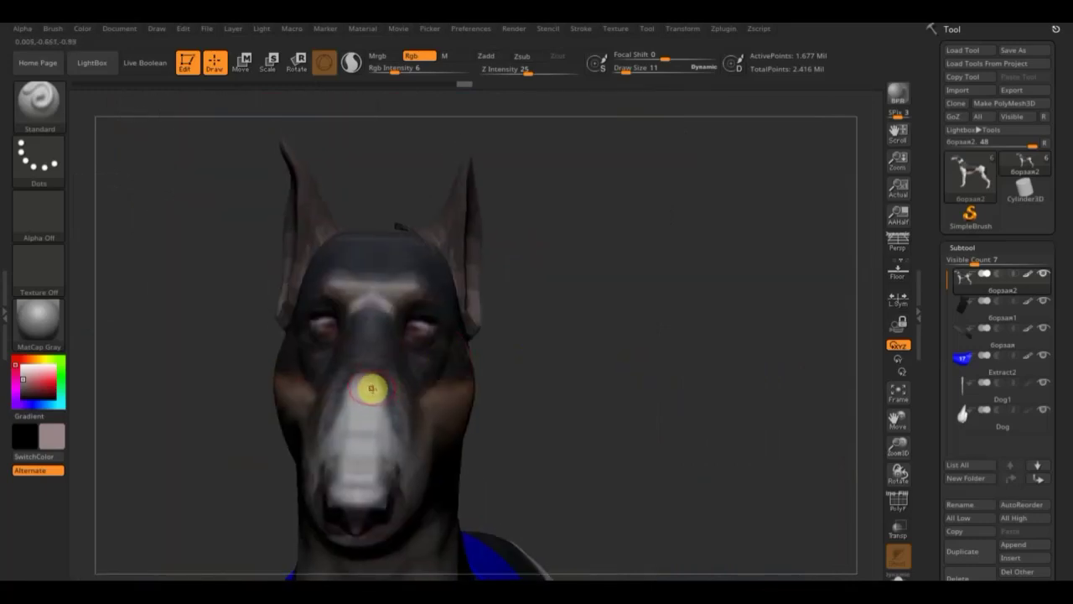
pyautogui.press('c')
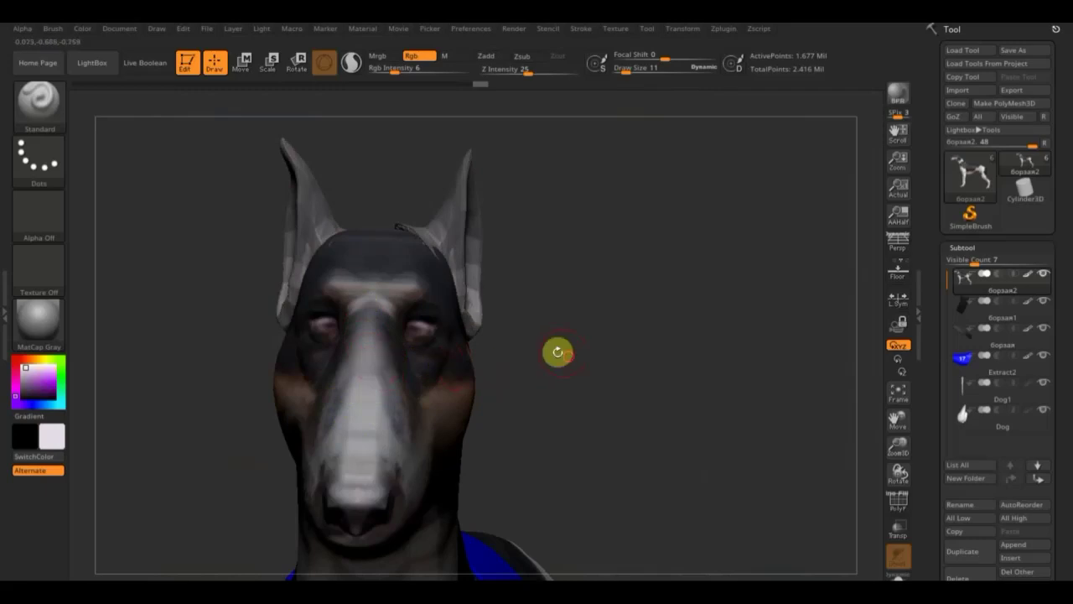
pyautogui.moveTo(558, 352); pyautogui.dragTo(572, 361)
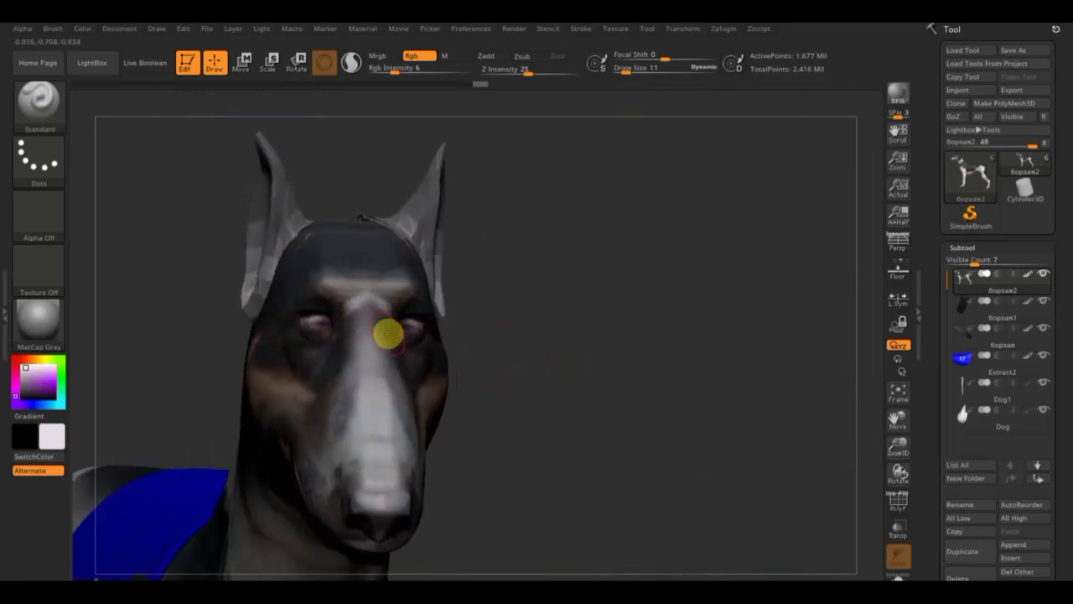
pyautogui.moveTo(630, 335); pyautogui.dragTo(452, 339)
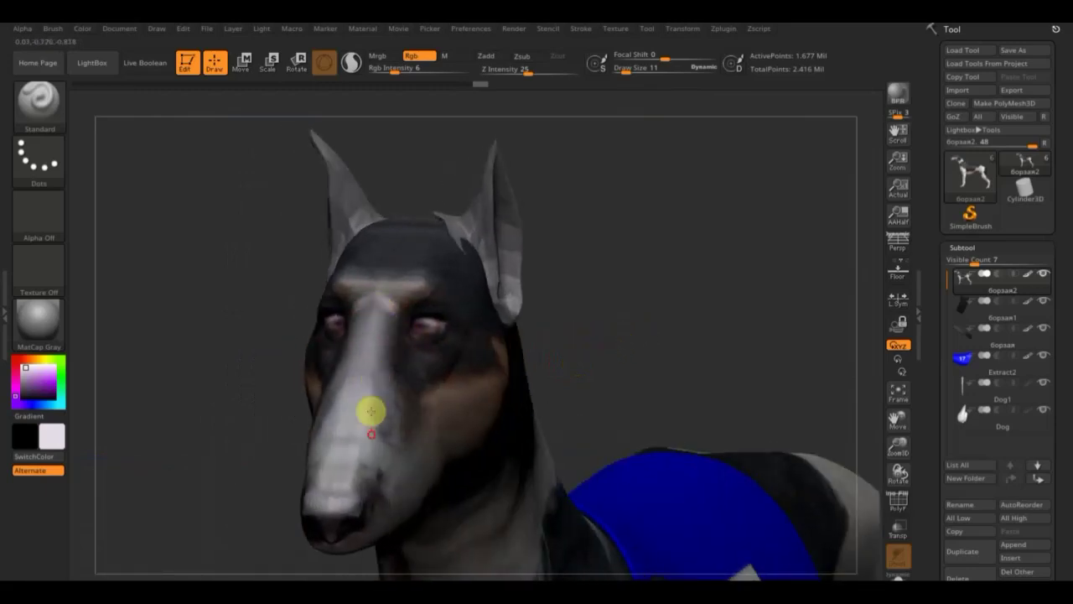
pyautogui.moveTo(695, 343)
pyautogui.mouseDown()
pyautogui.moveTo(665, 339)
pyautogui.moveTo(726, 335)
pyautogui.moveTo(698, 377)
pyautogui.moveTo(674, 347)
pyautogui.mouseUp()
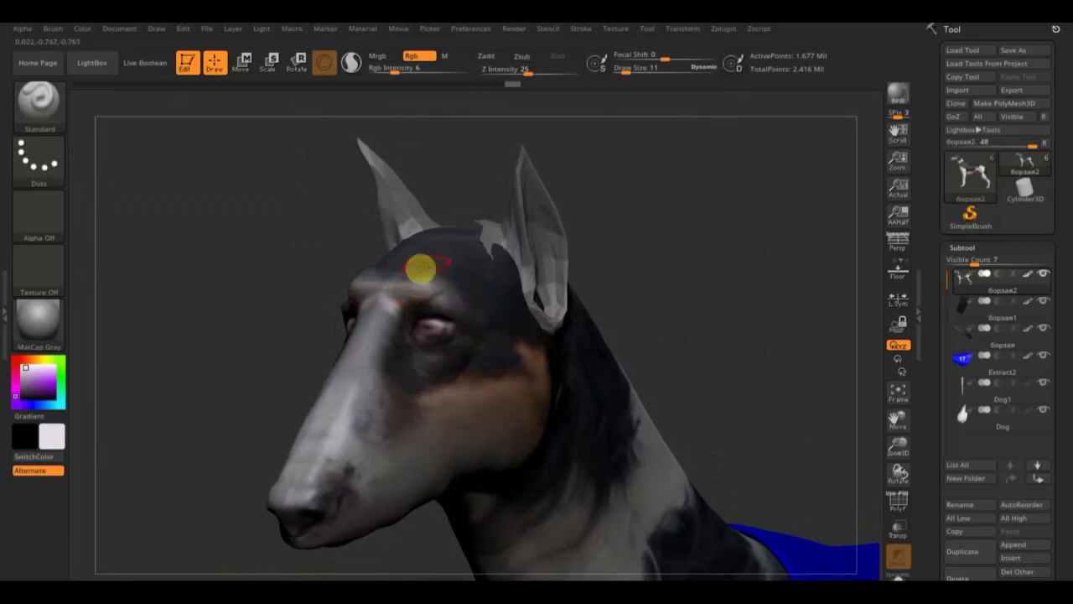
pyautogui.press('c')
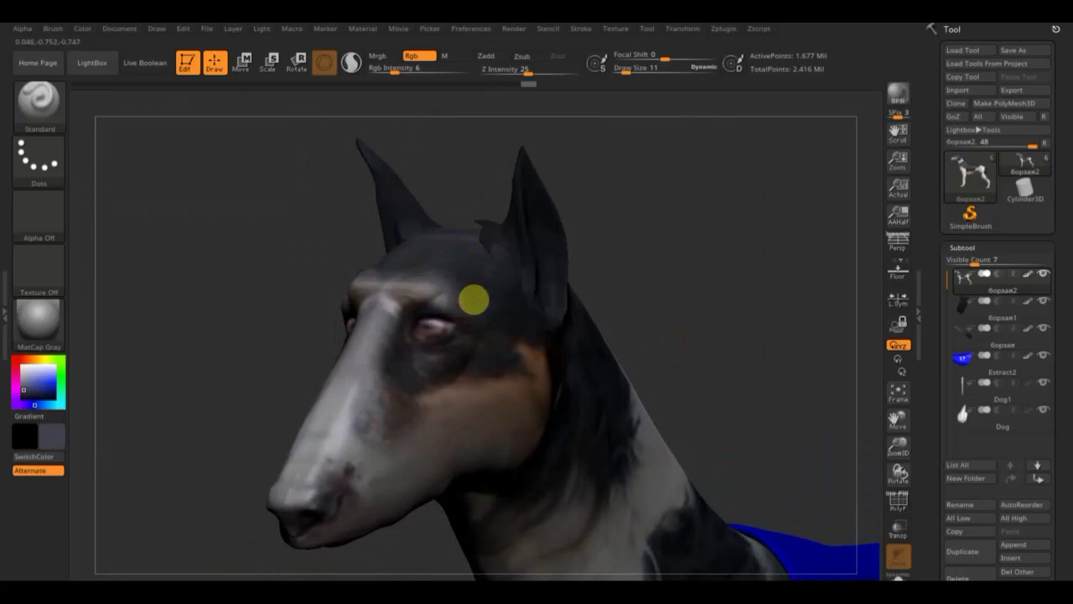
pyautogui.moveTo(443, 302)
pyautogui.mouseDown()
pyautogui.moveTo(390, 288)
pyautogui.moveTo(356, 360)
pyautogui.mouseUp()
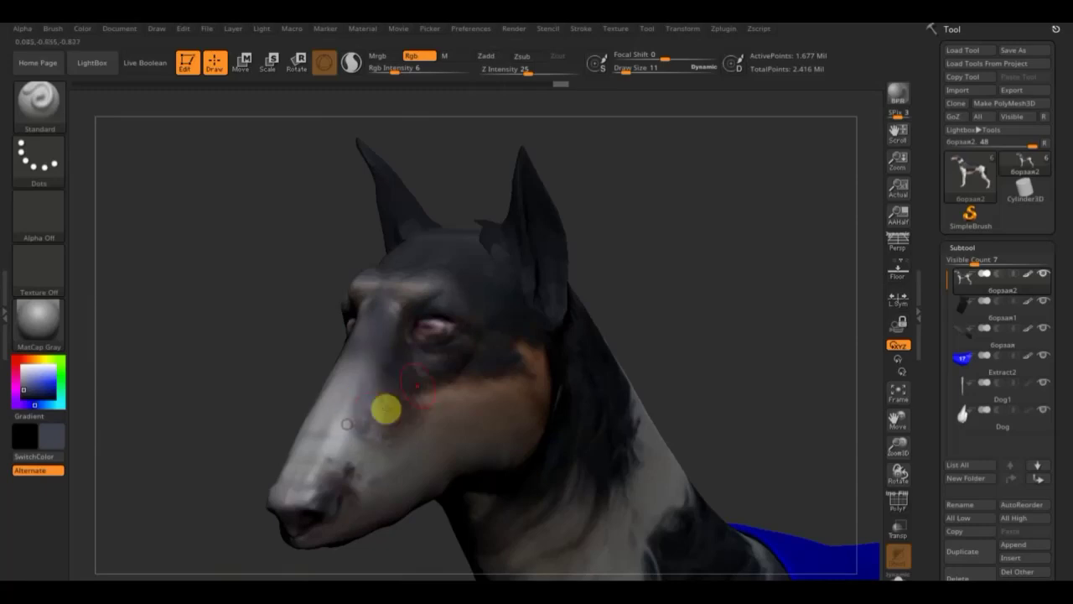
# Sample a reddish tone and paint a reddish ring around the eye.
pyautogui.moveTo(643, 236)
pyautogui.mouseDown()
pyautogui.moveTo(692, 230)
pyautogui.moveTo(536, 277)
pyautogui.mouseUp()
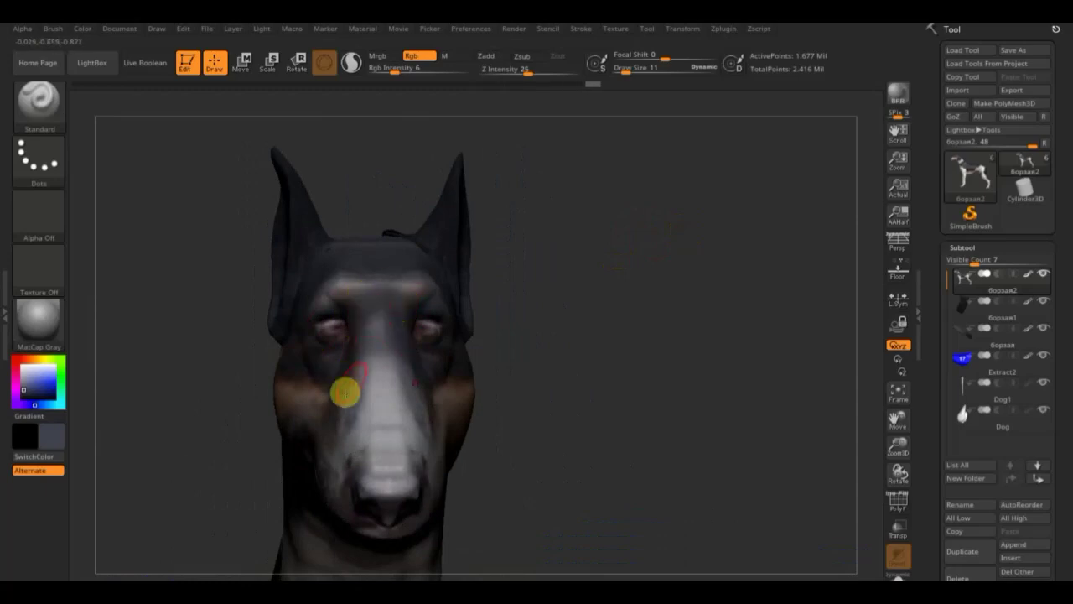
pyautogui.moveTo(551, 342); pyautogui.dragTo(570, 342)
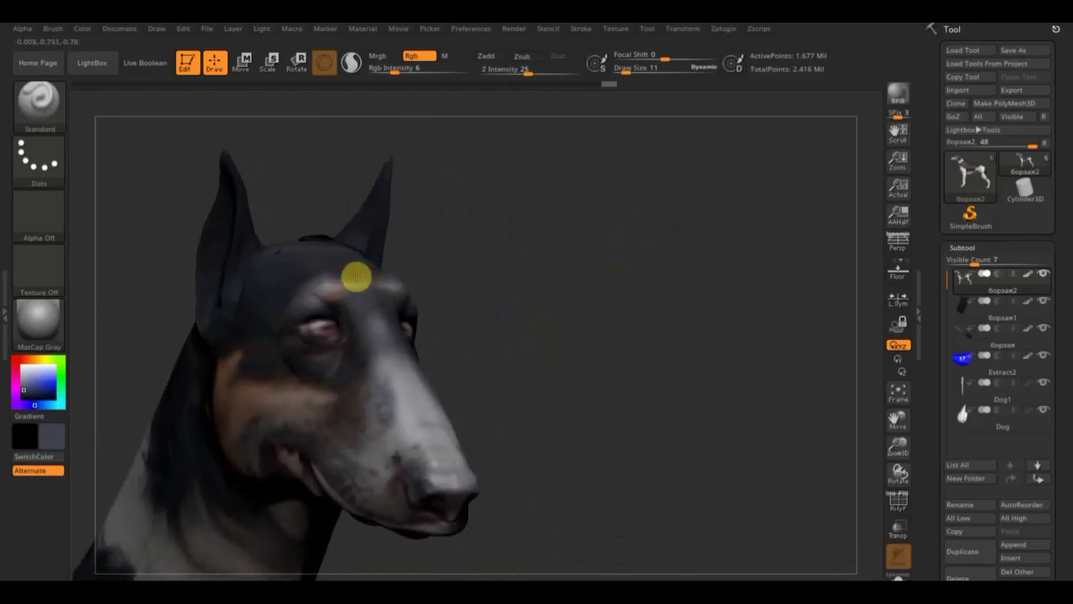
pyautogui.press('c')
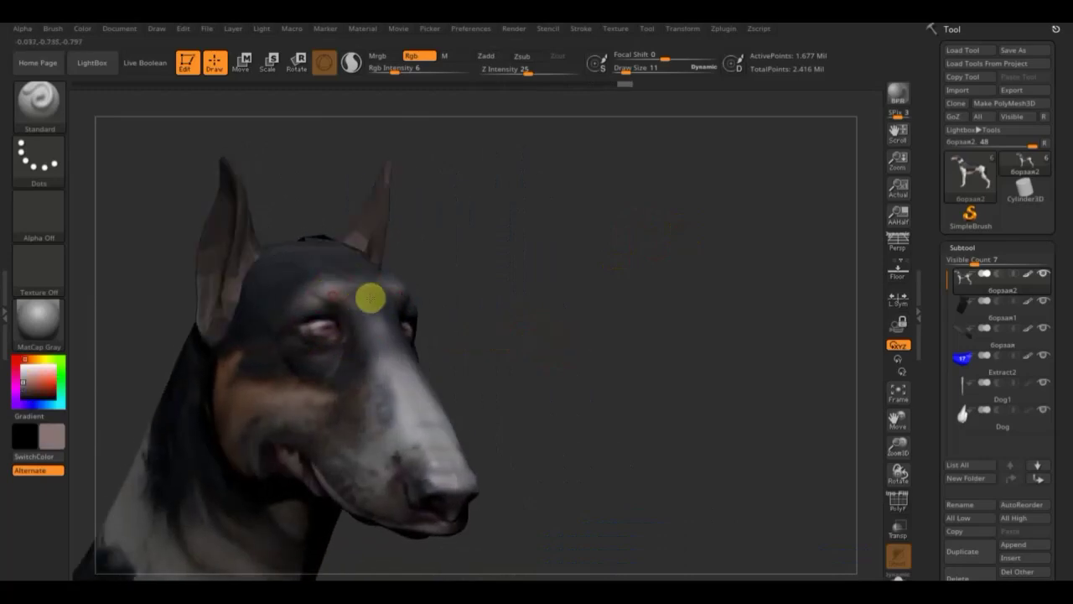
pyautogui.moveTo(370, 297); pyautogui.dragTo(319, 304)
pyautogui.moveTo(318, 304)
pyautogui.mouseDown(button='right')
pyautogui.moveTo(489, 314)
pyautogui.moveTo(428, 323)
pyautogui.mouseUp(button='right')
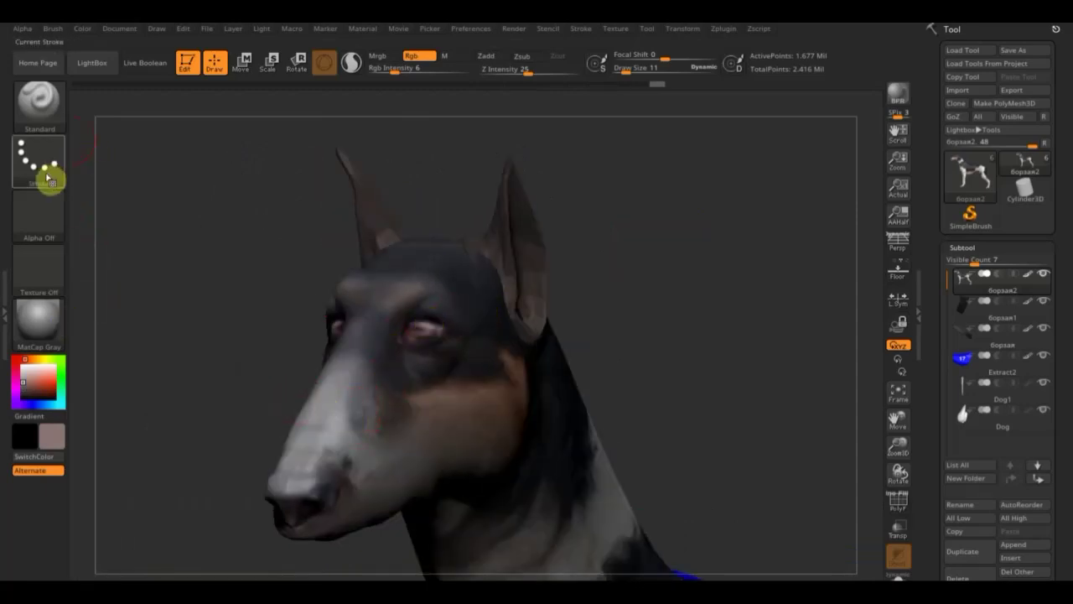
# Set the brush alpha to the Alpha 08 splatter and the stroke to DragRect.
pyautogui.click(48, 217)
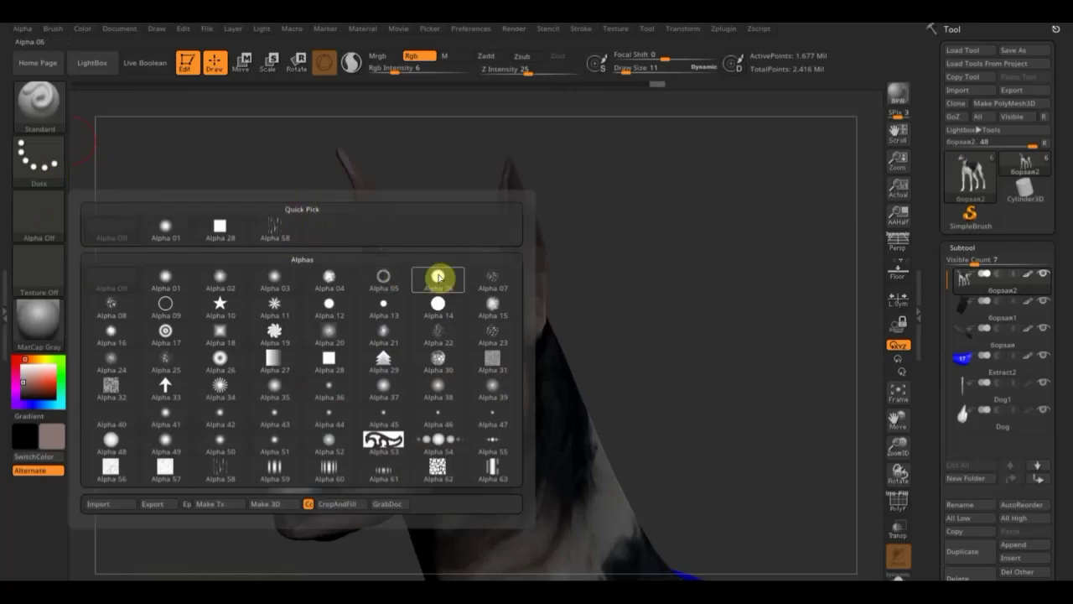
pyautogui.click(110, 305)
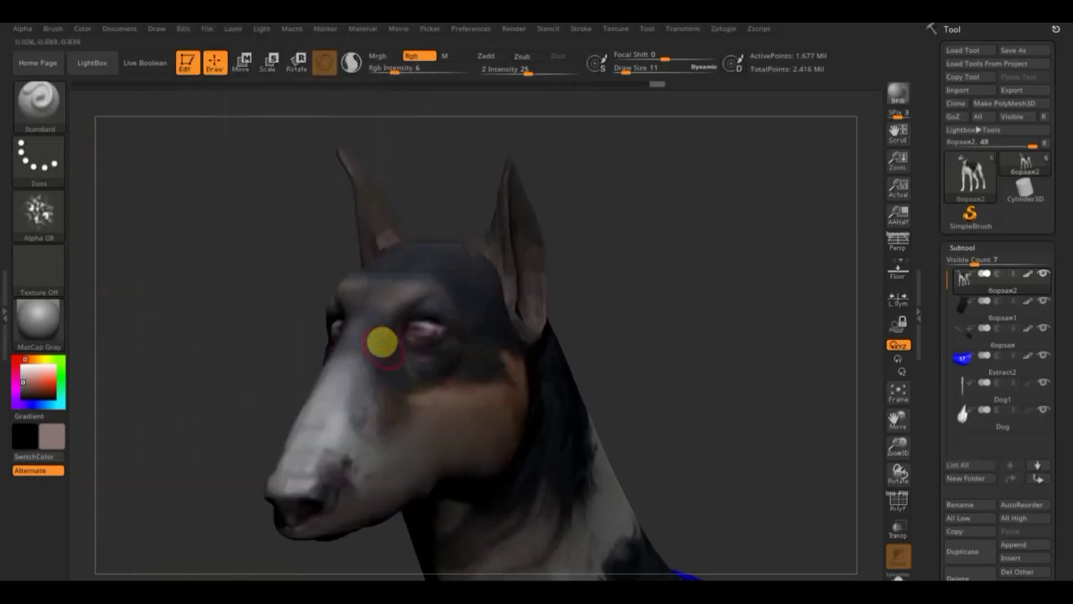
pyautogui.click(49, 168)
pyautogui.click(172, 175)
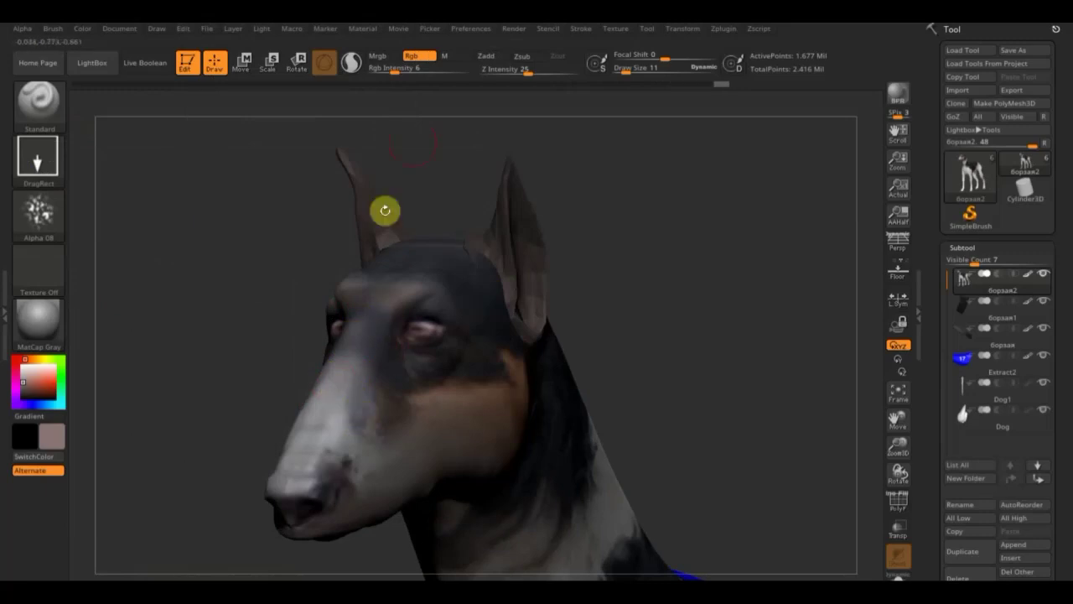
# At RGB intensity 100, stamp splatter speckles onto the muzzle below the eyes.
pyautogui.moveTo(383, 72); pyautogui.dragTo(450, 84)
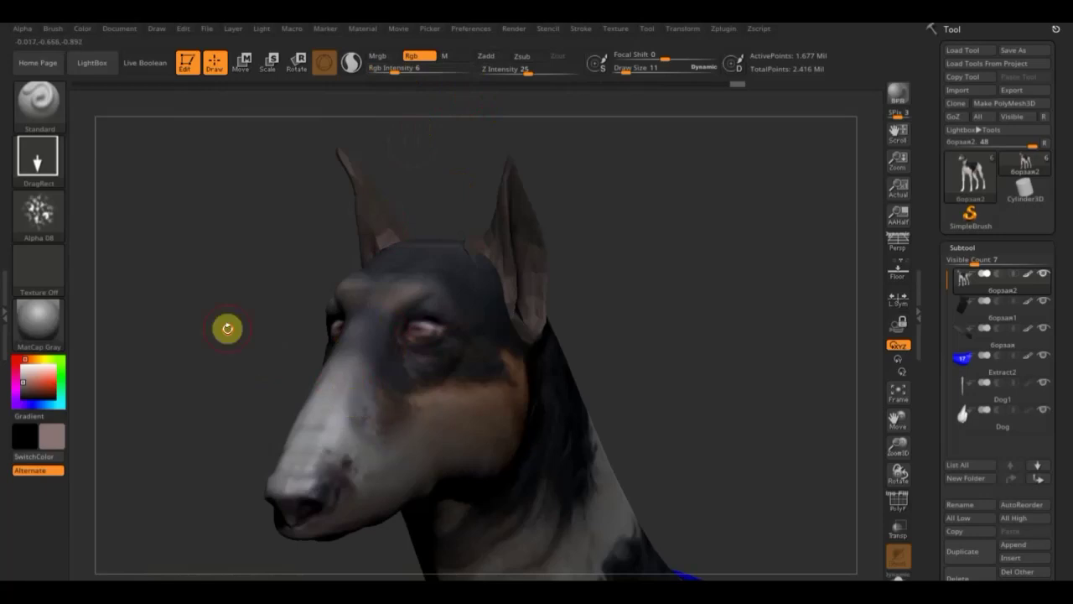
pyautogui.moveTo(227, 328)
pyautogui.mouseDown()
pyautogui.moveTo(259, 369)
pyautogui.moveTo(529, 91)
pyautogui.mouseUp()
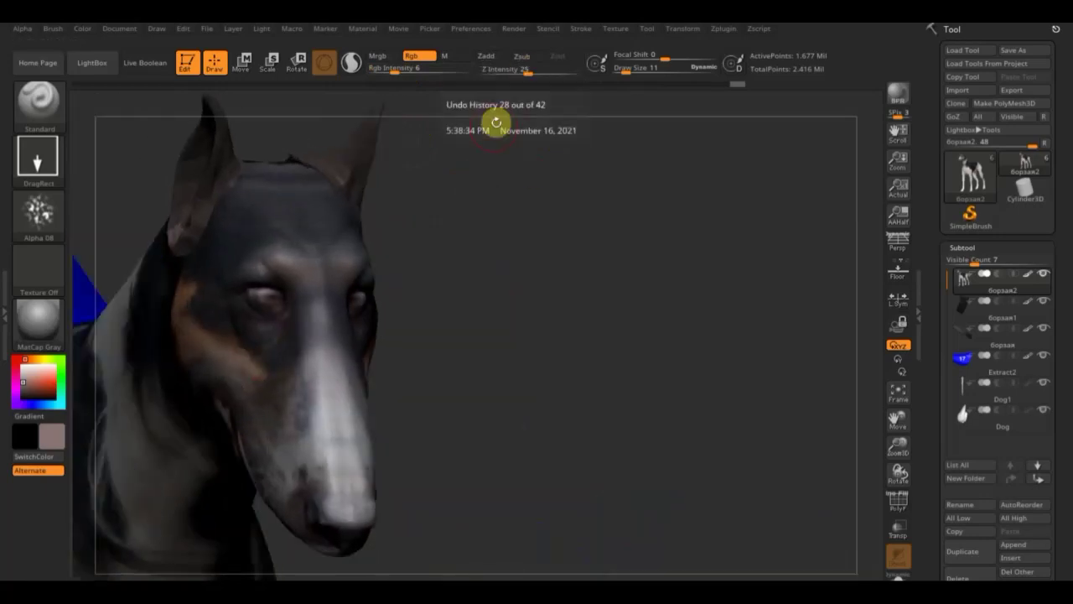
pyautogui.moveTo(407, 68); pyautogui.dragTo(450, 82)
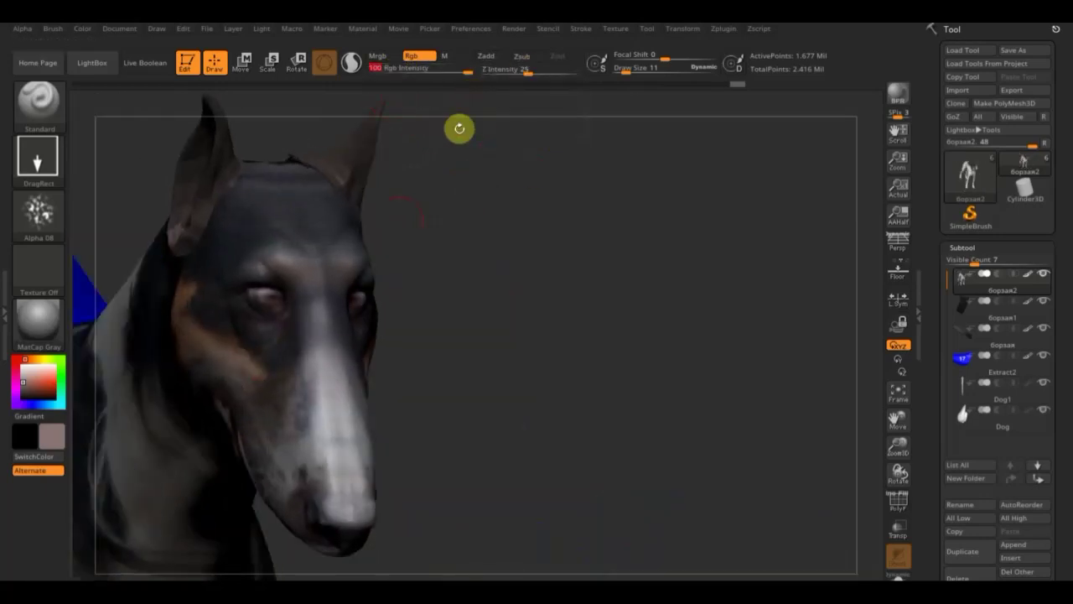
pyautogui.click(324, 382)
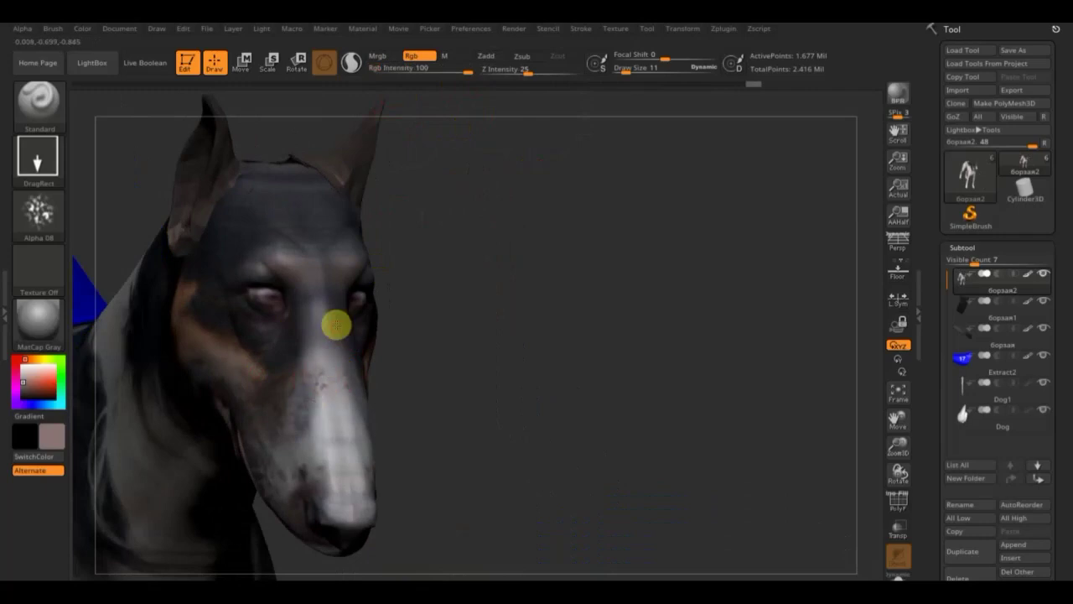
pyautogui.click(321, 342)
pyautogui.moveTo(458, 378); pyautogui.dragTo(430, 362)
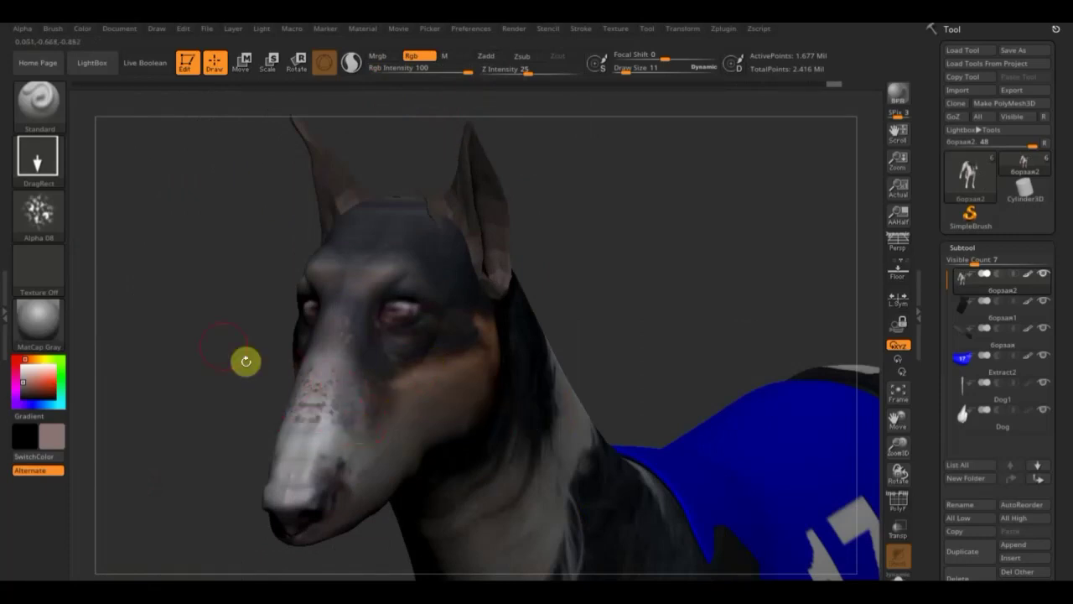
pyautogui.moveTo(244, 360)
pyautogui.mouseDown()
pyautogui.moveTo(156, 324)
pyautogui.moveTo(336, 383)
pyautogui.moveTo(366, 432)
pyautogui.mouseUp()
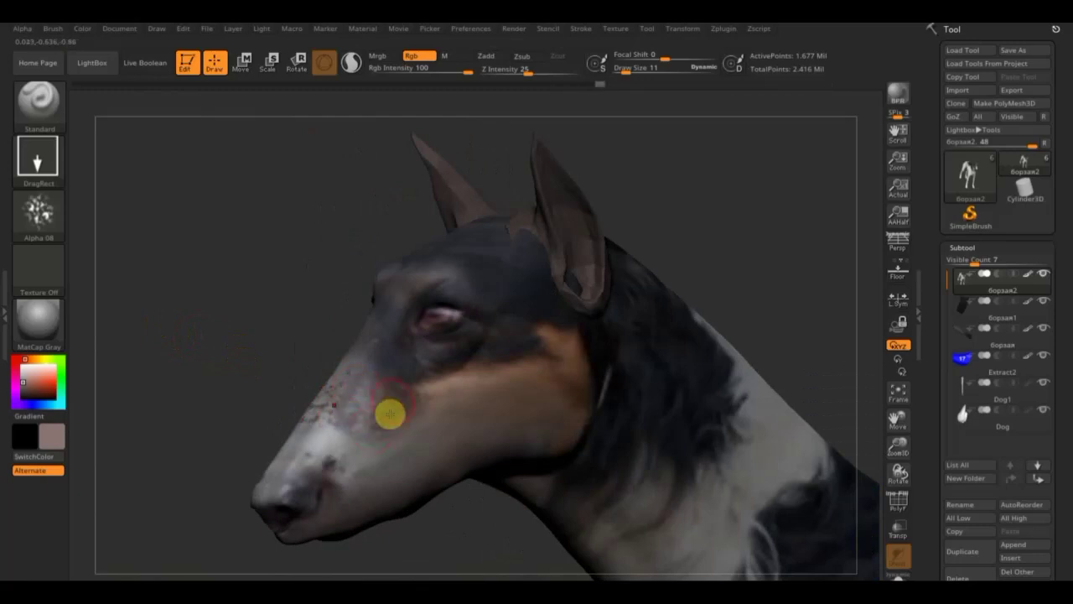
pyautogui.moveTo(331, 333); pyautogui.dragTo(318, 295)
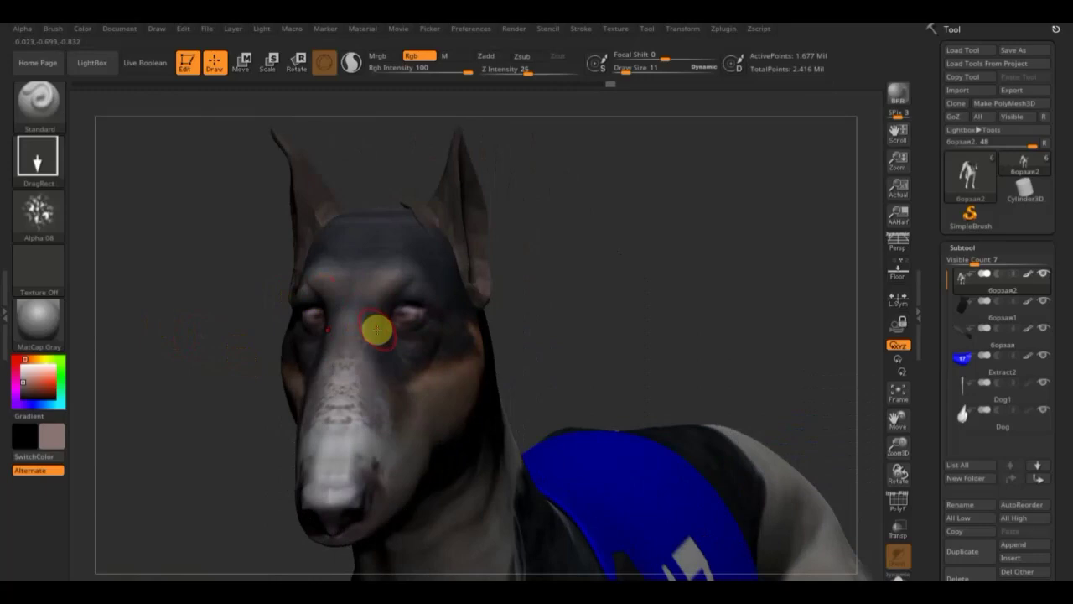
pyautogui.moveTo(345, 366)
pyautogui.mouseDown()
pyautogui.moveTo(367, 395)
pyautogui.moveTo(349, 342)
pyautogui.mouseUp()
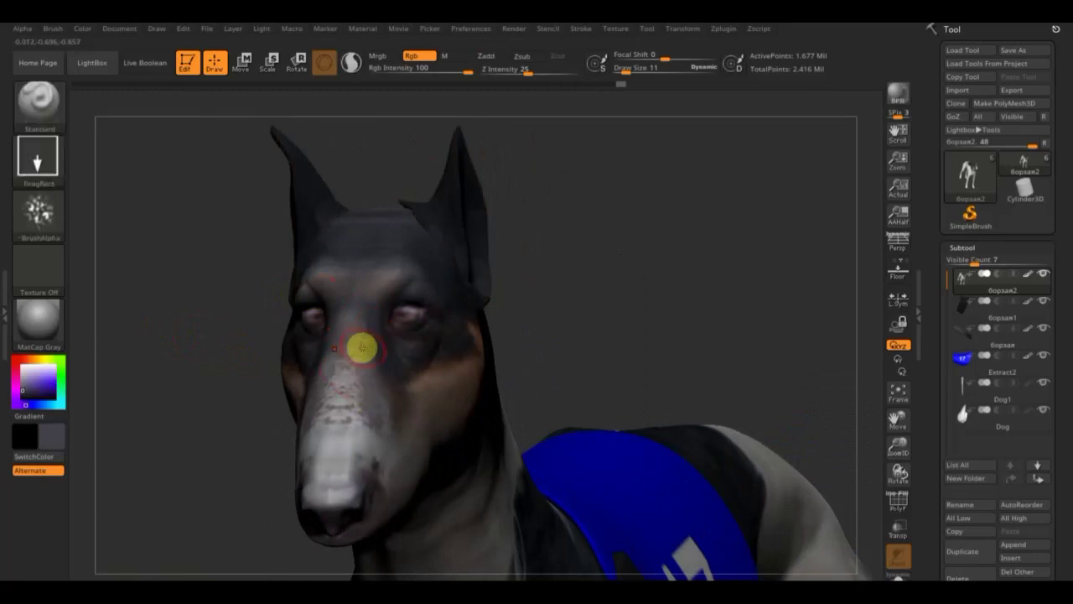
pyautogui.moveTo(339, 369)
pyautogui.mouseDown()
pyautogui.moveTo(383, 378)
pyautogui.moveTo(388, 445)
pyautogui.moveTo(349, 374)
pyautogui.moveTo(374, 402)
pyautogui.mouseUp()
# In side profile, paint dark speckles along the lower jaw and around the muzzle and lip.
pyautogui.moveTo(678, 353); pyautogui.dragTo(620, 364)
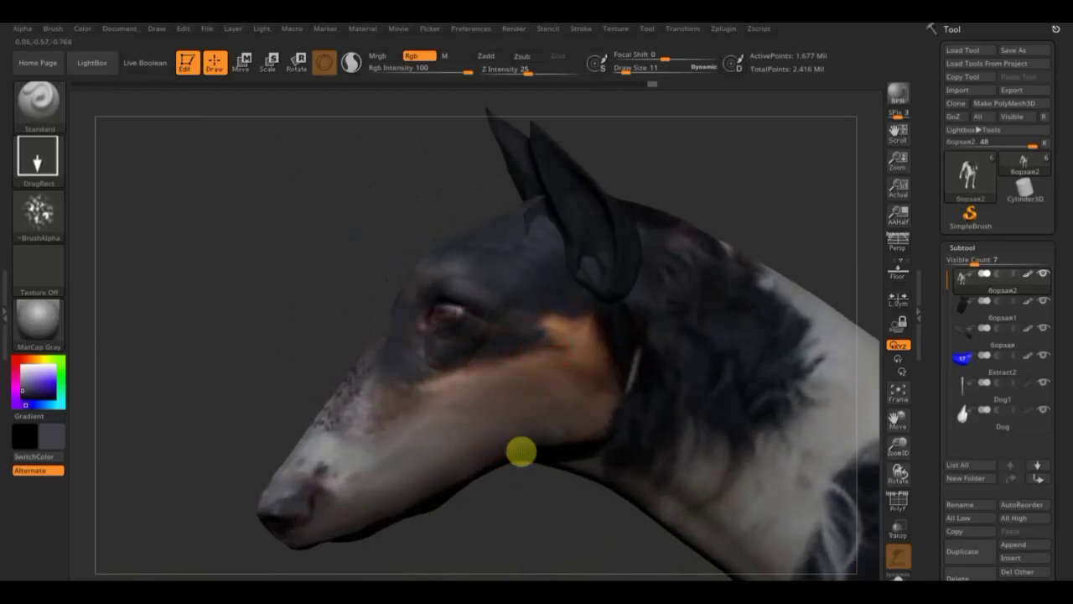
pyautogui.moveTo(510, 498); pyautogui.dragTo(495, 471, button='right')
pyautogui.moveTo(527, 447)
pyautogui.mouseDown()
pyautogui.moveTo(486, 448)
pyautogui.moveTo(440, 475)
pyautogui.mouseUp()
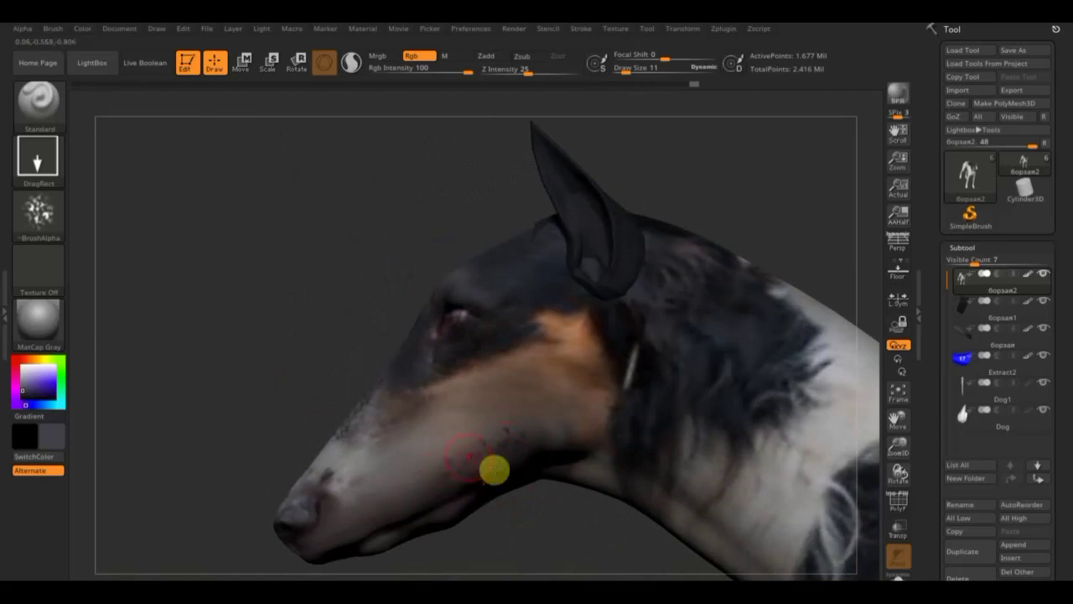
pyautogui.moveTo(544, 445); pyautogui.dragTo(467, 477)
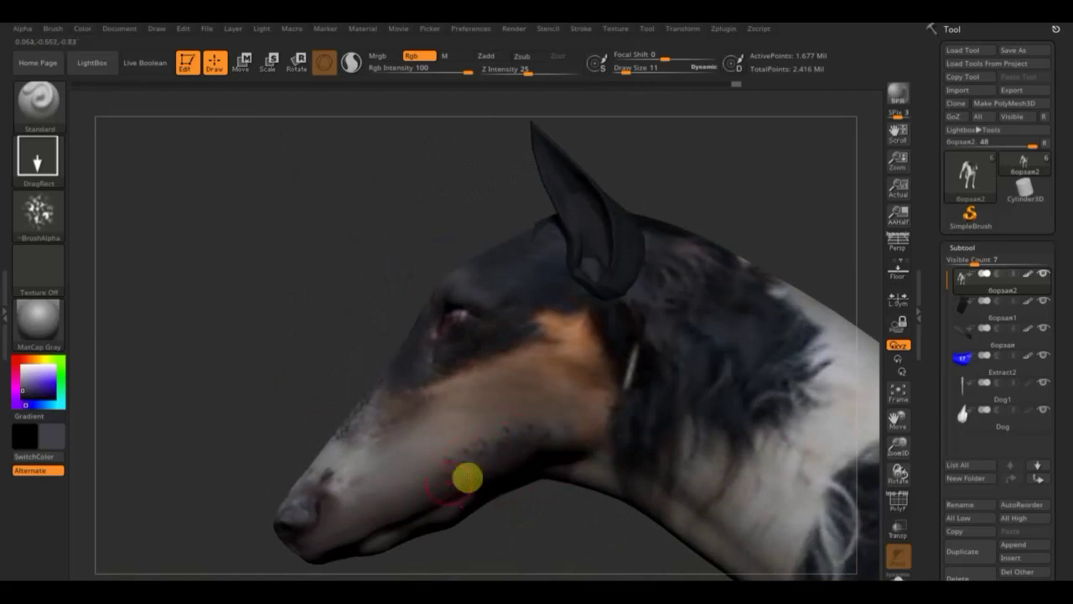
pyautogui.moveTo(408, 495); pyautogui.dragTo(382, 504)
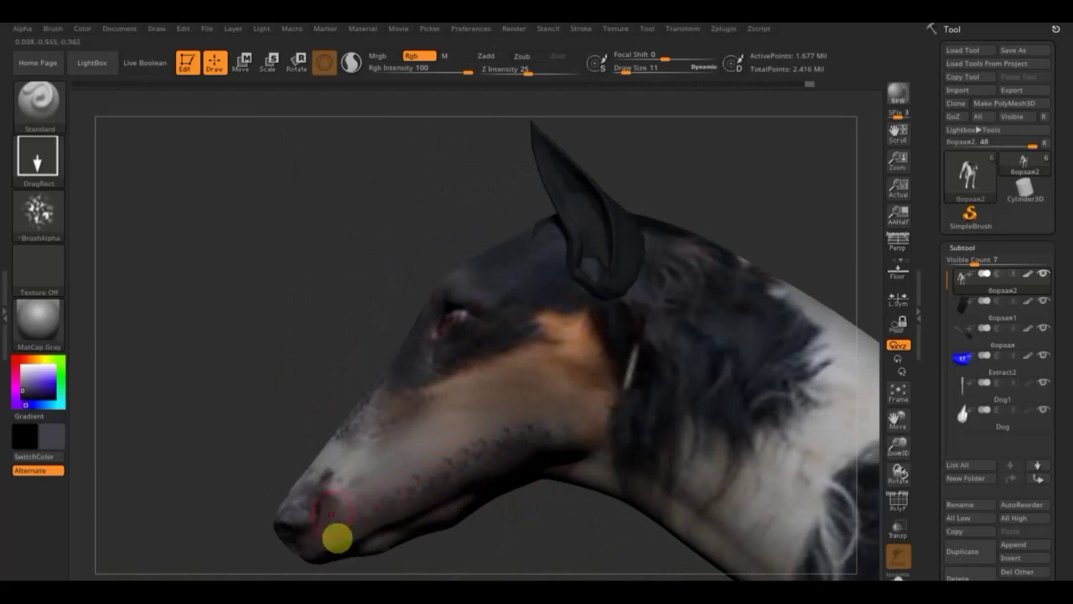
pyautogui.moveTo(336, 538)
pyautogui.mouseDown()
pyautogui.moveTo(366, 549)
pyautogui.moveTo(352, 562)
pyautogui.moveTo(366, 510)
pyautogui.moveTo(393, 538)
pyautogui.moveTo(445, 536)
pyautogui.moveTo(498, 575)
pyautogui.mouseUp()
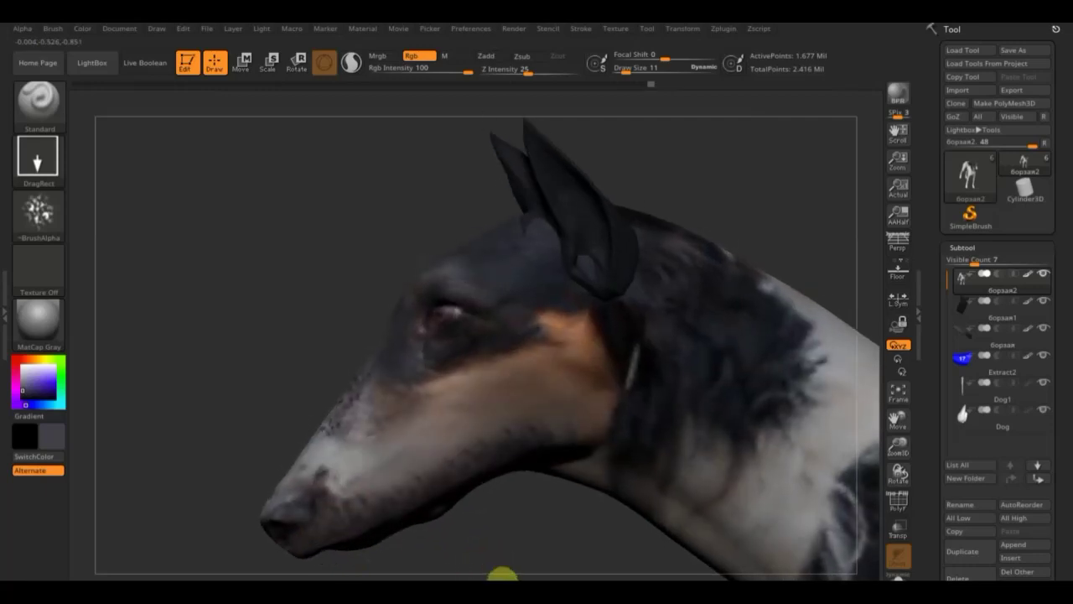
# Turn the brush alpha off, sample light grey from the model, and switch the stroke to FreeHand.
pyautogui.click(50, 216)
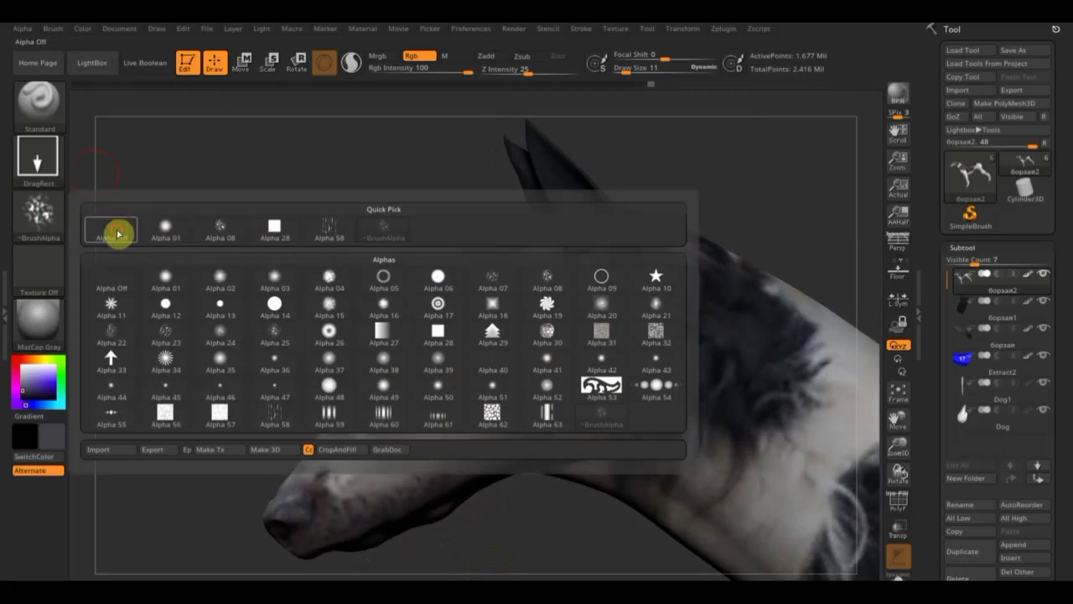
pyautogui.click(114, 232)
pyautogui.click(39, 156)
pyautogui.click(165, 174)
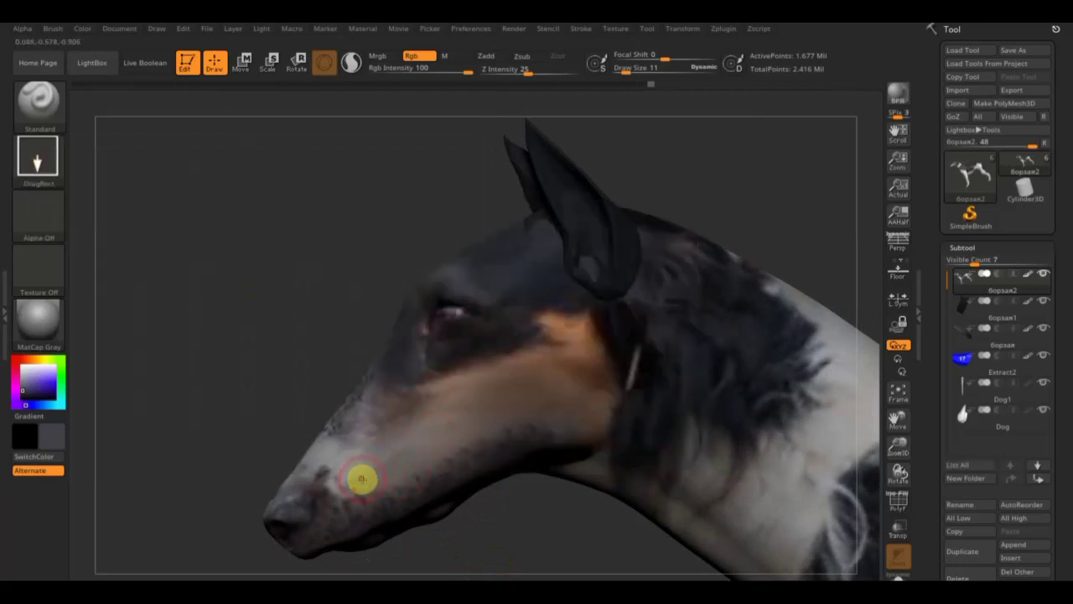
pyautogui.press('c')
pyautogui.moveTo(345, 491); pyautogui.dragTo(343, 474)
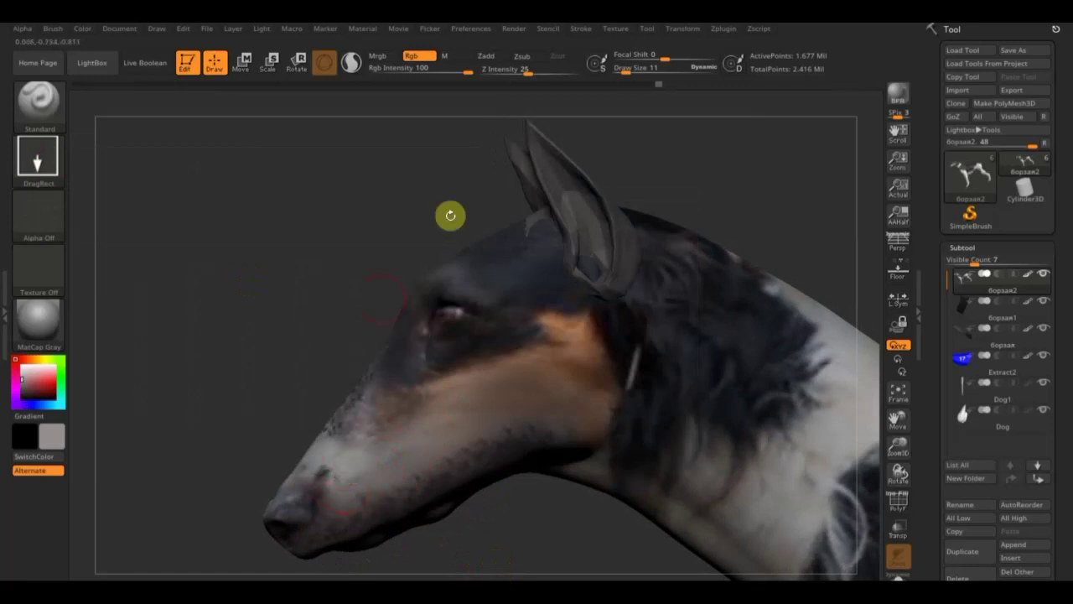
pyautogui.click(40, 167)
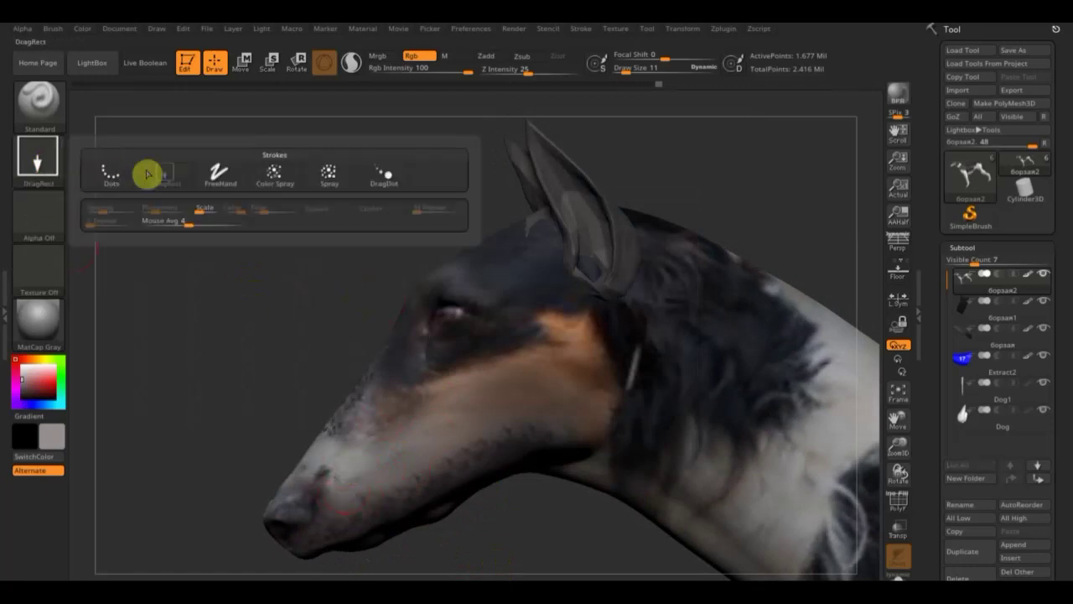
pyautogui.click(194, 177)
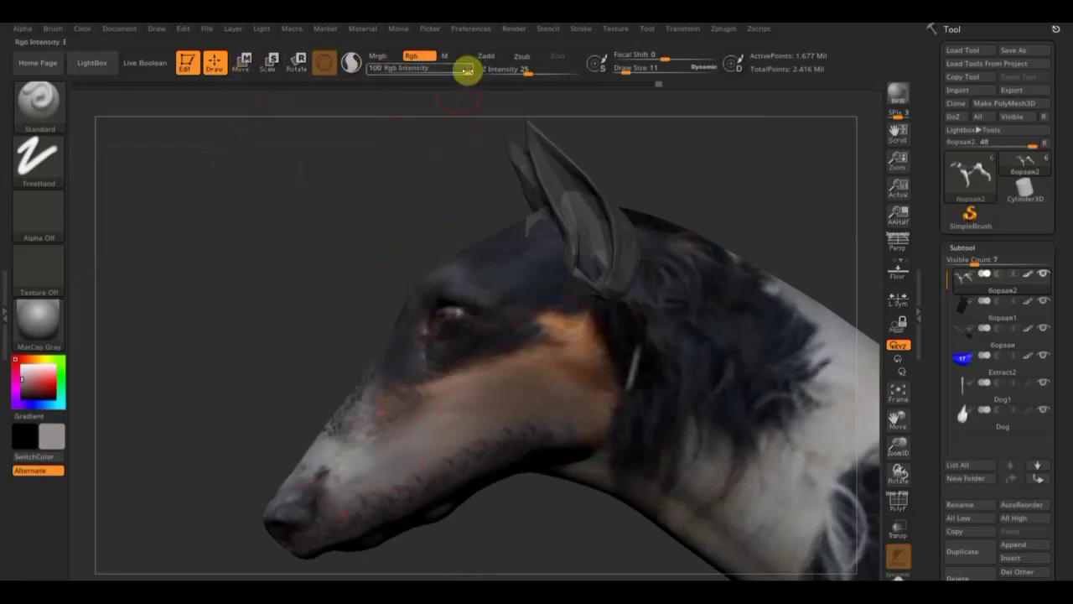
# Lower RGB intensity to 14 and sample tan from the muzzle and darker brown from the neck.
pyautogui.moveTo(466, 70); pyautogui.dragTo(407, 74)
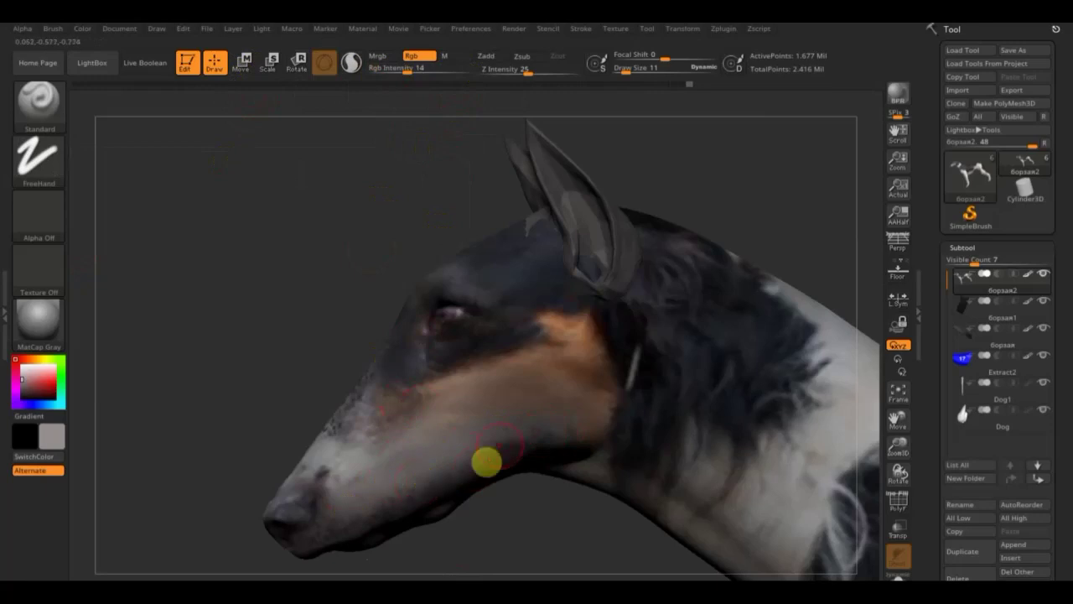
pyautogui.press('c')
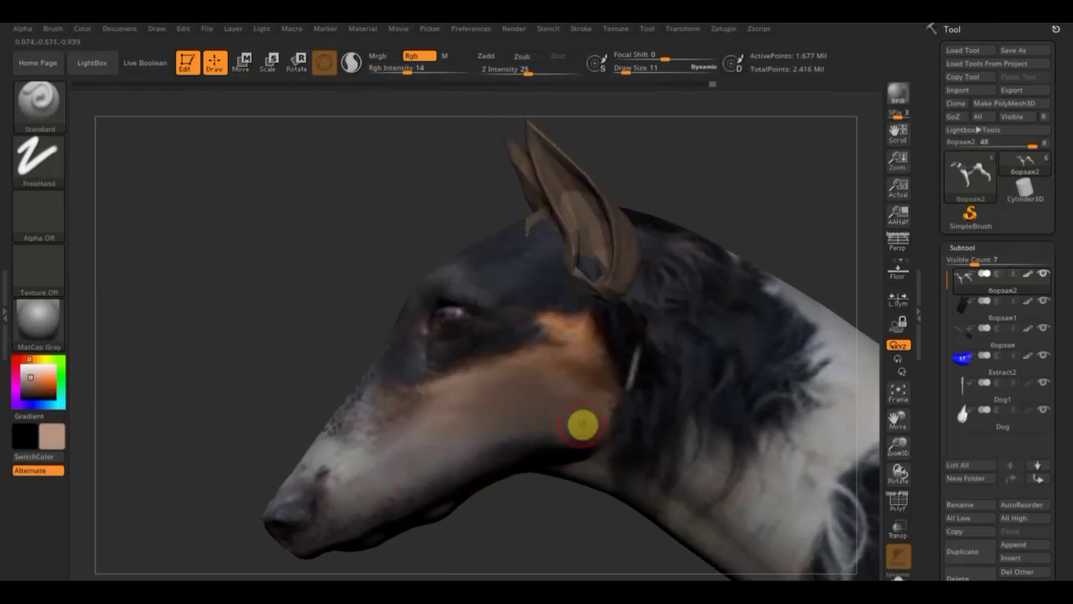
pyautogui.press('c')
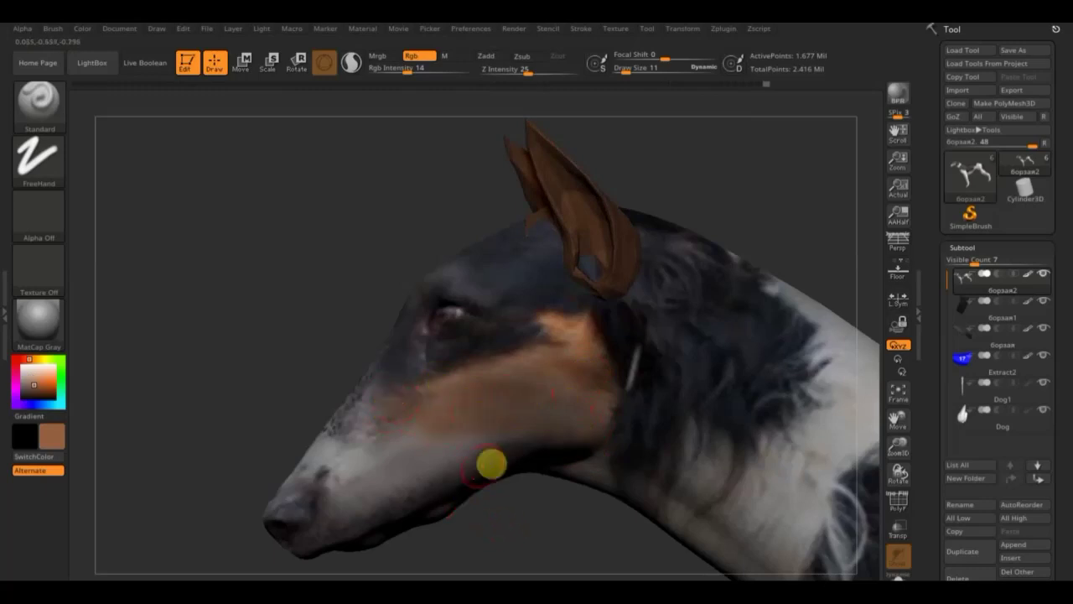
pyautogui.moveTo(527, 541)
pyautogui.mouseDown()
pyautogui.moveTo(525, 565)
pyautogui.moveTo(575, 548)
pyautogui.moveTo(591, 529)
pyautogui.moveTo(577, 400)
pyautogui.mouseUp()
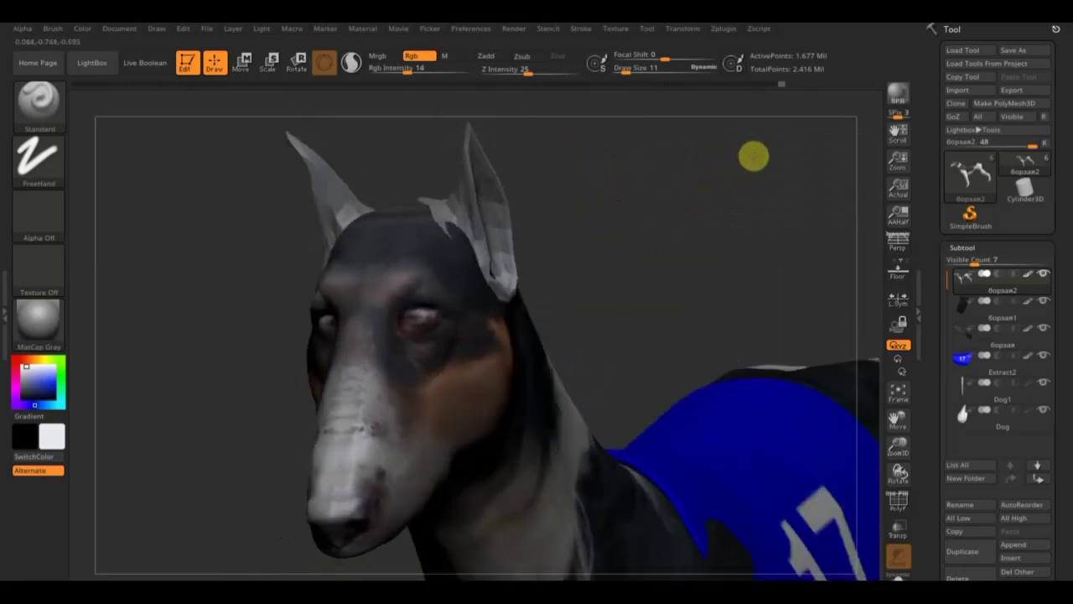
# Bring the head into view and shrink the Draw Size to 5.
pyautogui.moveTo(753, 156)
pyautogui.mouseDown()
pyautogui.moveTo(776, 159)
pyautogui.moveTo(735, 211)
pyautogui.moveTo(689, 197)
pyautogui.moveTo(694, 218)
pyautogui.mouseUp()
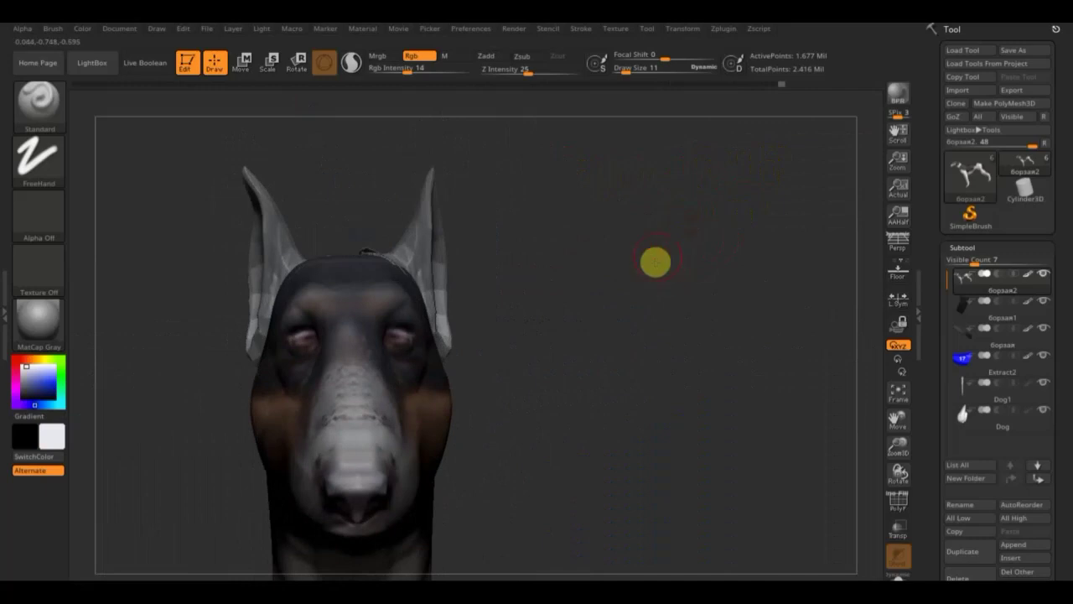
pyautogui.moveTo(655, 263)
pyautogui.mouseDown()
pyautogui.moveTo(695, 335)
pyautogui.moveTo(676, 318)
pyautogui.moveTo(686, 144)
pyautogui.mouseUp()
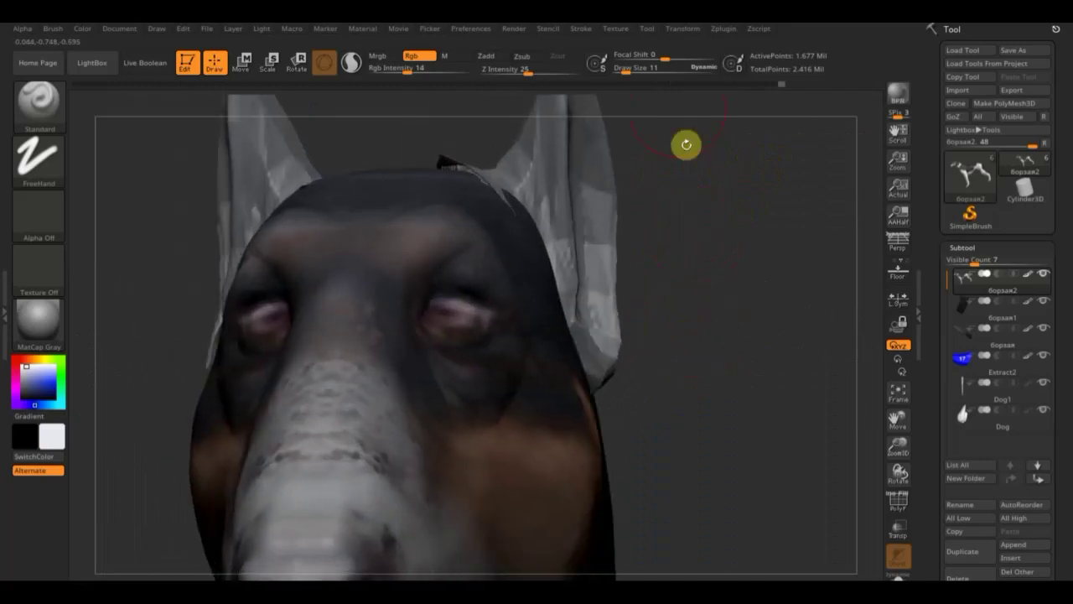
pyautogui.click(624, 71)
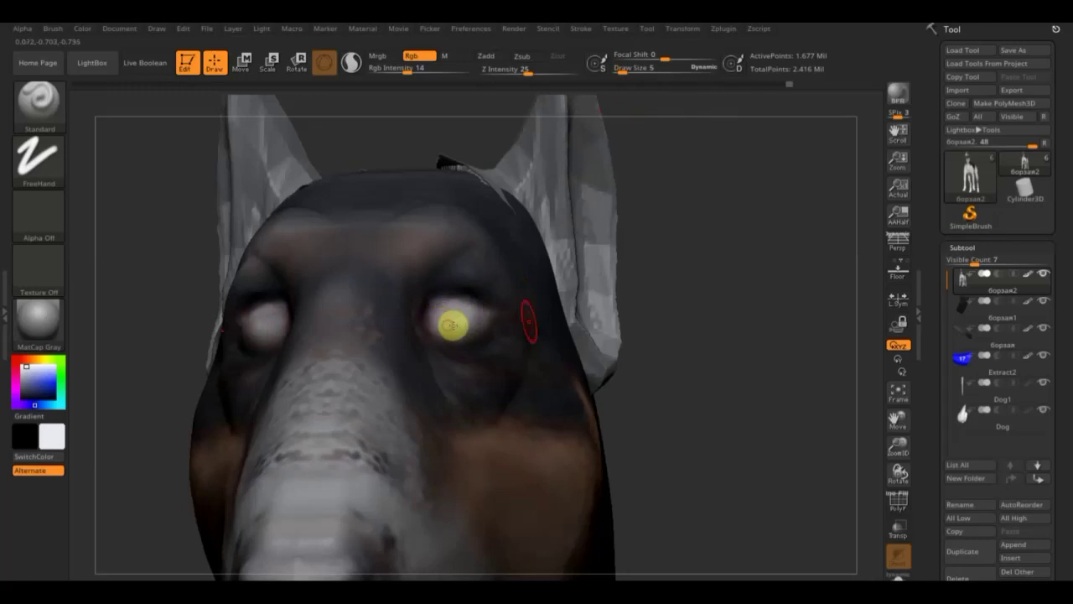
pyautogui.moveTo(807, 376)
pyautogui.keyDown('alt'); pyautogui.mouseDown()
pyautogui.moveTo(712, 207)
pyautogui.moveTo(723, 283)
pyautogui.moveTo(678, 268)
pyautogui.moveTo(673, 168)
pyautogui.moveTo(685, 270)
pyautogui.moveTo(699, 236)
pyautogui.moveTo(718, 309)
pyautogui.moveTo(759, 360)
pyautogui.moveTo(727, 349)
pyautogui.moveTo(671, 227)
pyautogui.moveTo(673, 302)
pyautogui.mouseUp(); pyautogui.keyUp('alt')
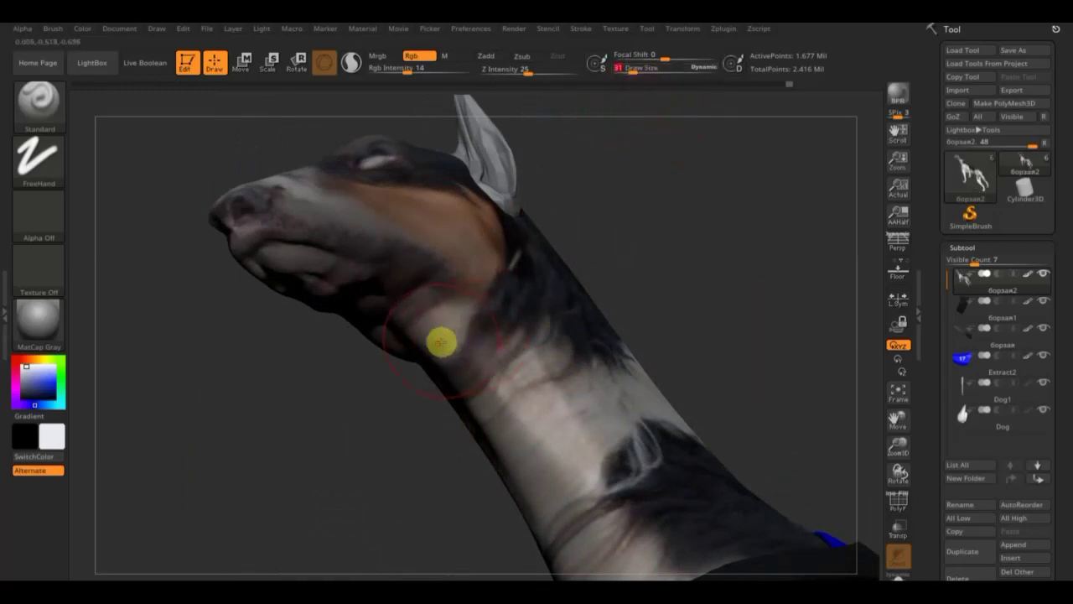
# Lighten the neck with sampled beige, then sample light tan and orange-brown coat colours.
pyautogui.press('c')
pyautogui.moveTo(439, 338)
pyautogui.mouseDown()
pyautogui.moveTo(478, 372)
pyautogui.moveTo(452, 321)
pyautogui.moveTo(517, 414)
pyautogui.moveTo(559, 524)
pyautogui.mouseUp()
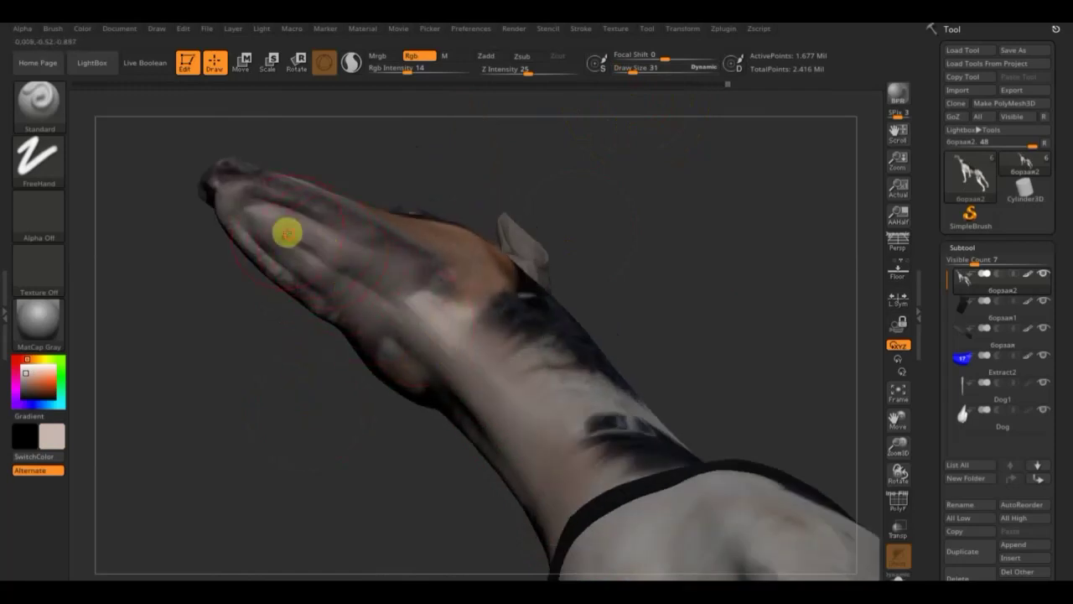
pyautogui.moveTo(659, 190)
pyautogui.mouseDown()
pyautogui.moveTo(646, 257)
pyautogui.moveTo(403, 213)
pyautogui.mouseUp()
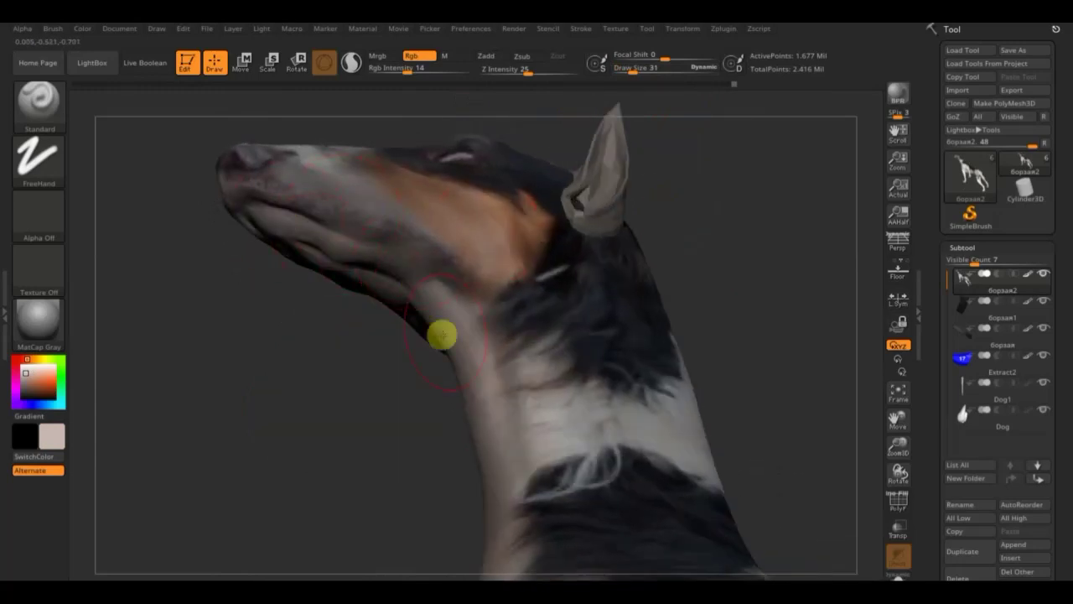
pyautogui.press('c')
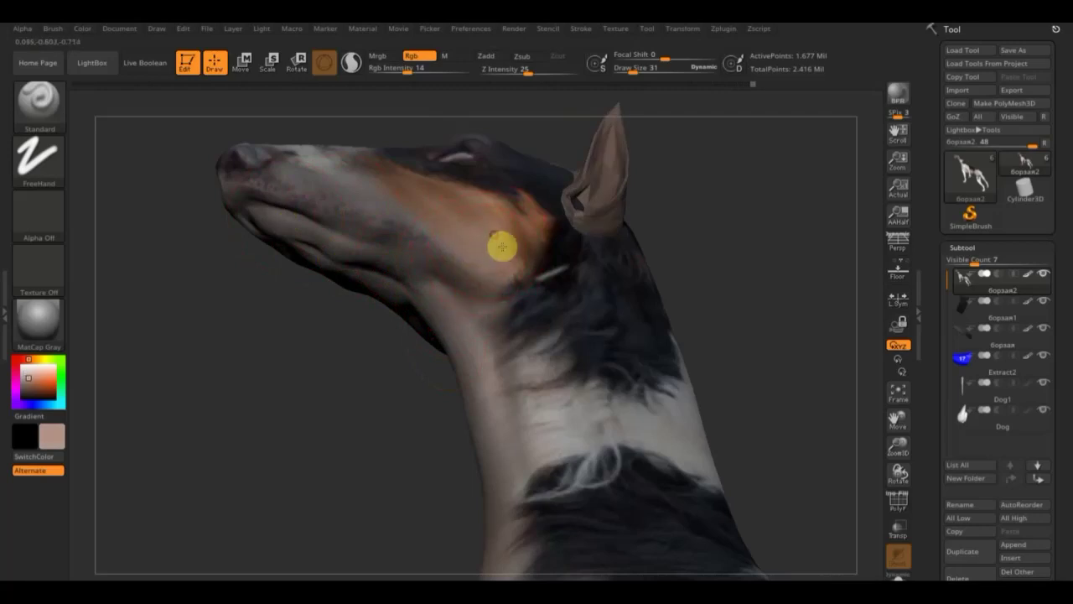
pyautogui.press('c')
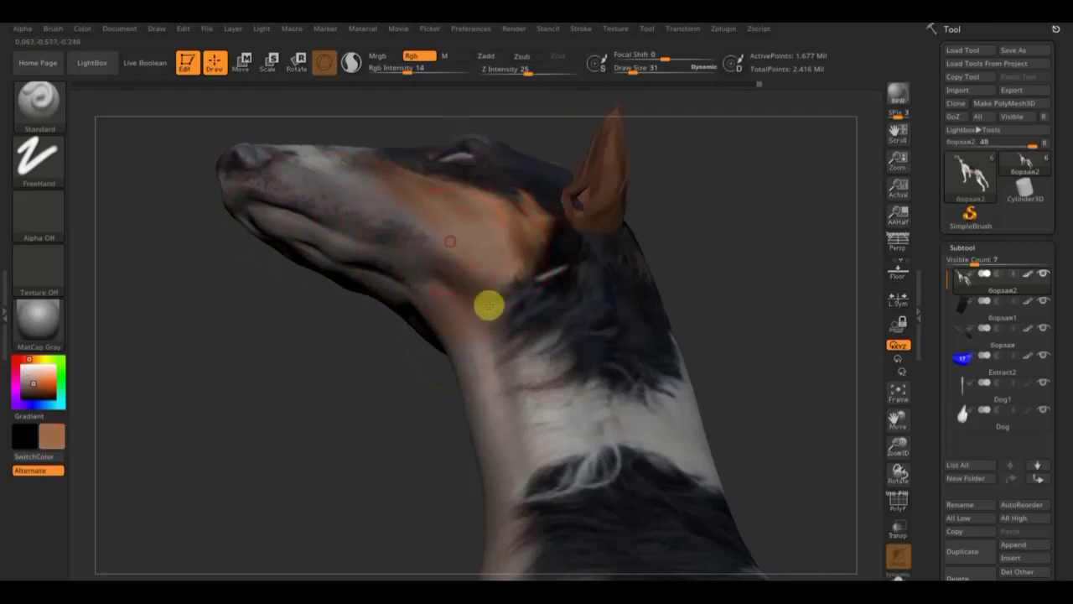
pyautogui.moveTo(768, 311)
pyautogui.mouseDown()
pyautogui.moveTo(784, 395)
pyautogui.moveTo(484, 492)
pyautogui.moveTo(394, 378)
pyautogui.moveTo(460, 391)
pyautogui.moveTo(369, 417)
pyautogui.moveTo(347, 383)
pyautogui.moveTo(371, 407)
pyautogui.moveTo(247, 367)
pyautogui.mouseUp()
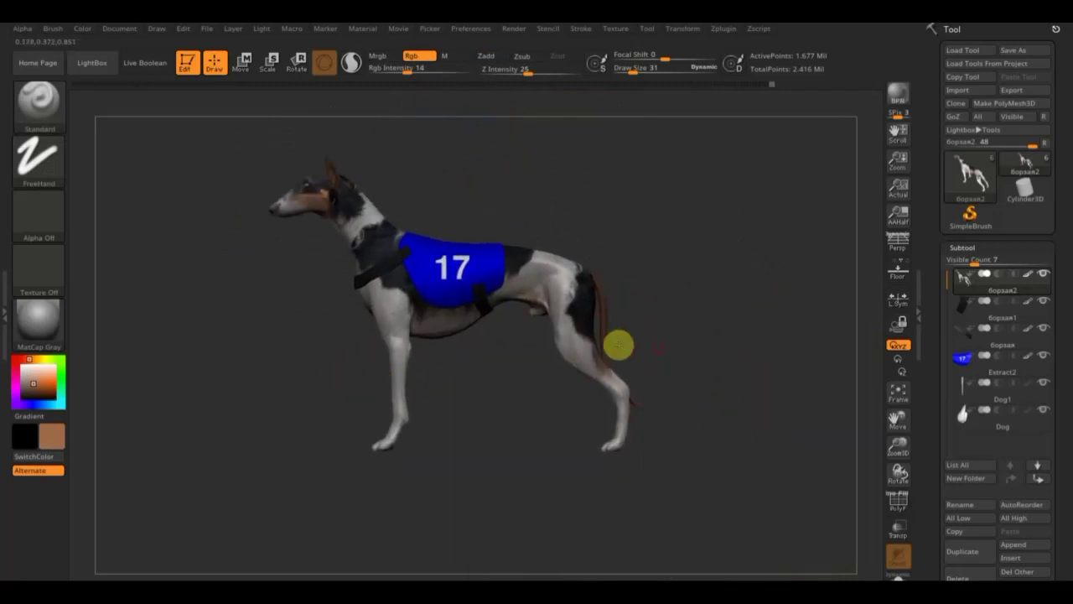
# Fill the tail with black and make the Dog1 tail subtool active.
pyautogui.moveTo(618, 344)
pyautogui.mouseDown()
pyautogui.moveTo(649, 304)
pyautogui.moveTo(665, 349)
pyautogui.moveTo(722, 367)
pyautogui.moveTo(589, 302)
pyautogui.moveTo(549, 303)
pyautogui.moveTo(683, 304)
pyautogui.mouseUp()
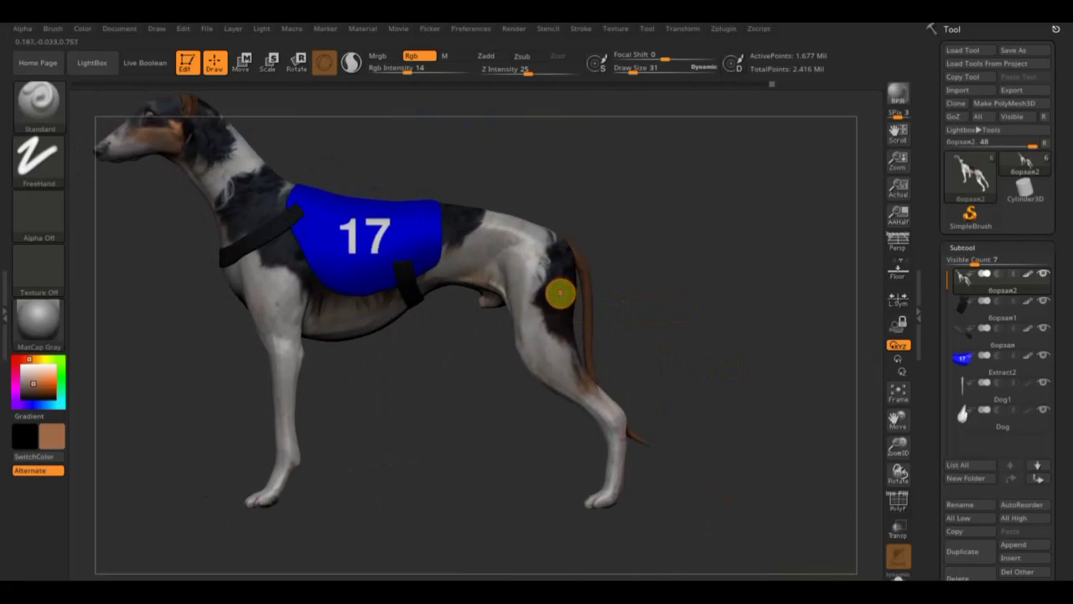
pyautogui.hotkey('ctrl', 'z')
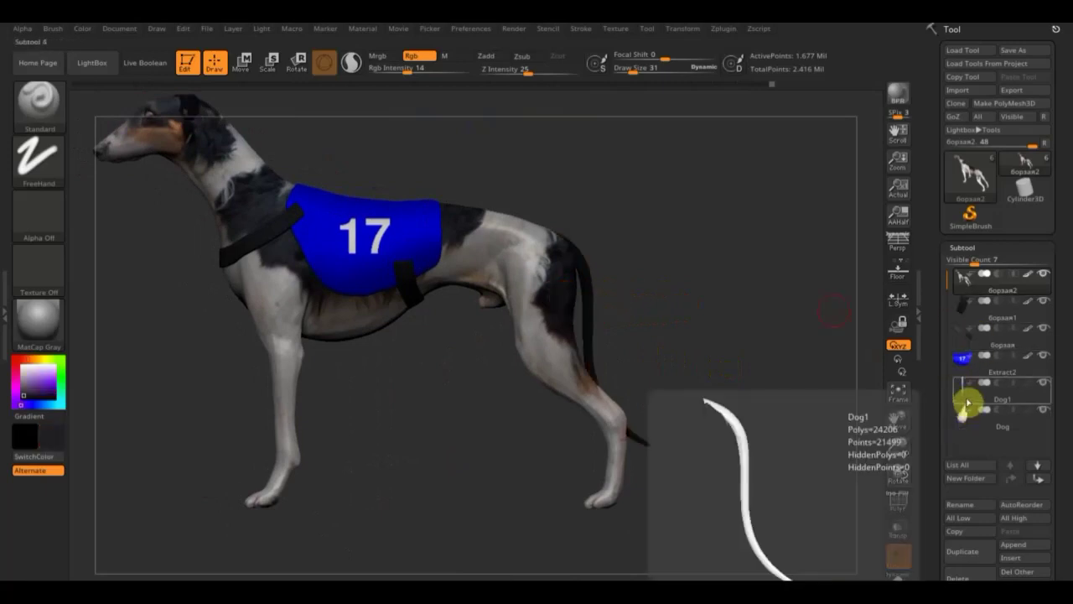
pyautogui.click(964, 388)
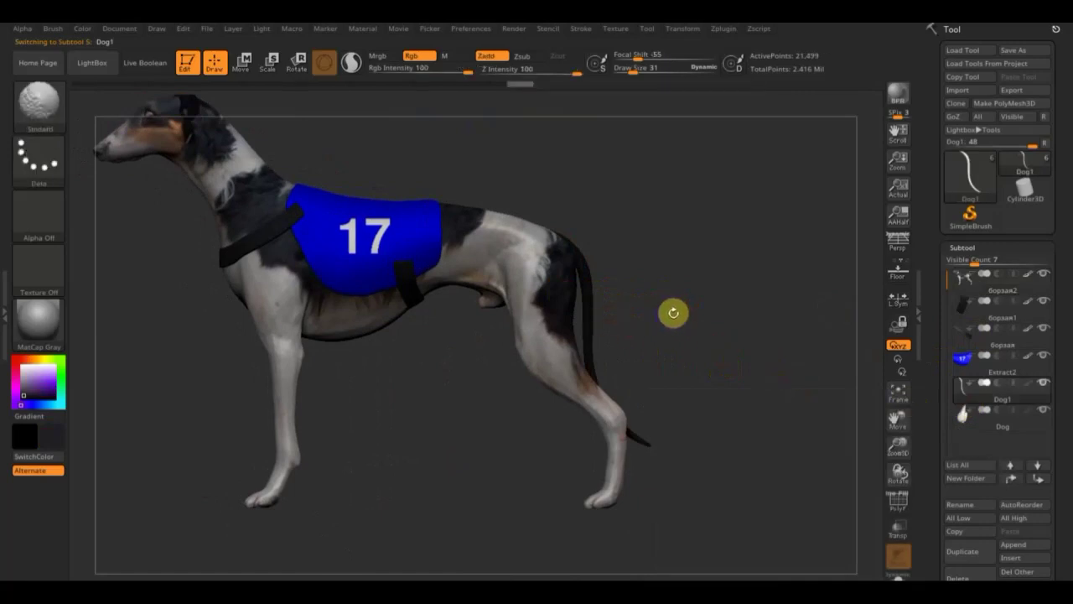
# Show the borzoi photo, rotate it about 30° over the dog, enlarge it and set full opacity.
pyautogui.hotkey('shift', 'z')
pyautogui.press('z')
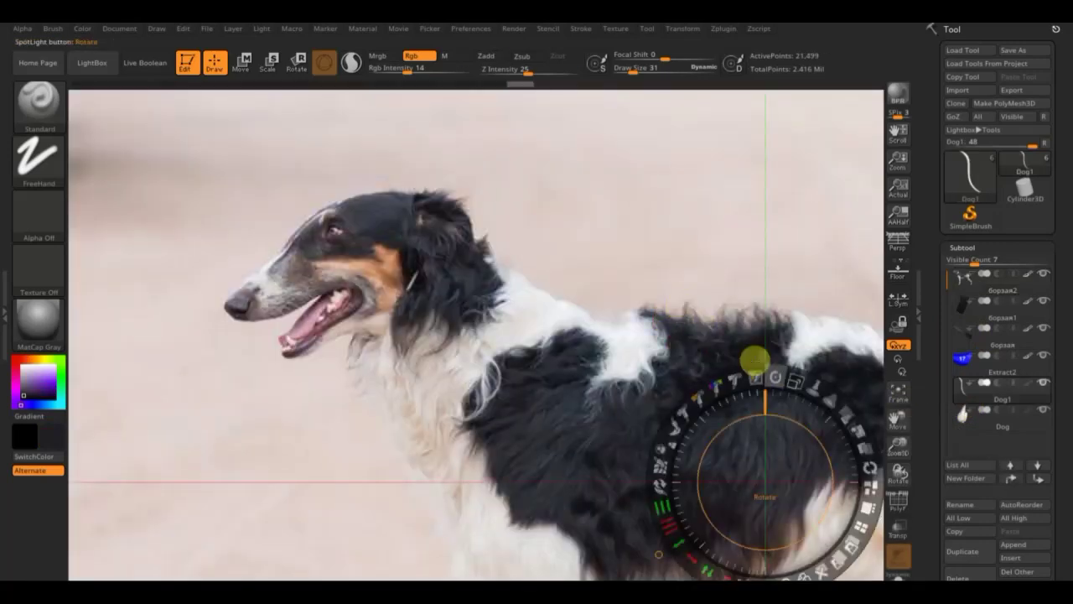
pyautogui.moveTo(795, 376)
pyautogui.mouseDown()
pyautogui.moveTo(737, 353)
pyautogui.moveTo(854, 417)
pyautogui.moveTo(711, 332)
pyautogui.mouseUp()
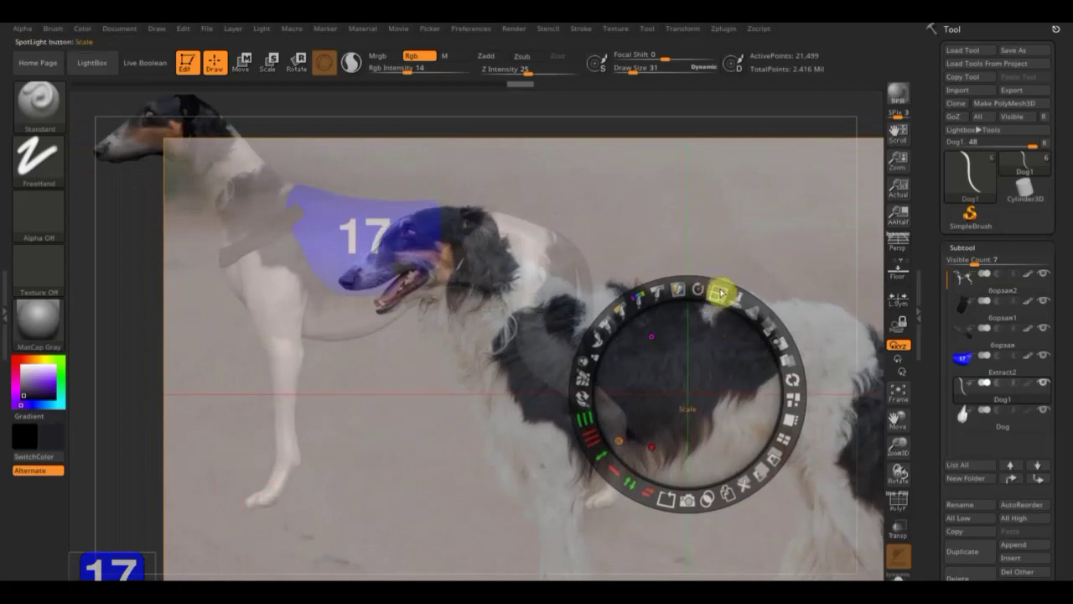
pyautogui.moveTo(695, 287); pyautogui.dragTo(625, 281)
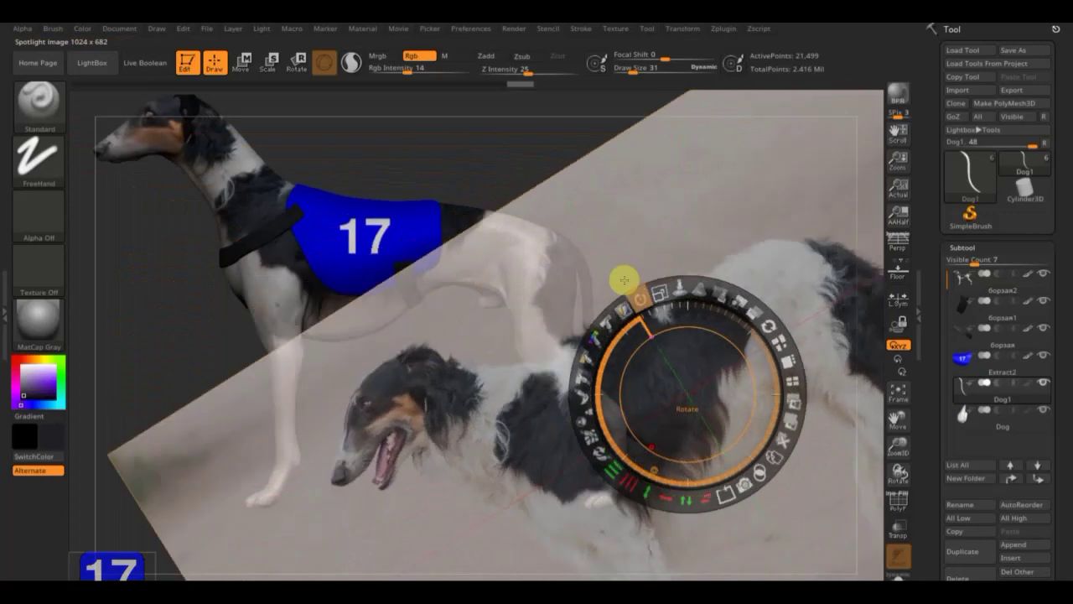
pyautogui.moveTo(635, 336)
pyautogui.mouseDown()
pyautogui.moveTo(639, 355)
pyautogui.moveTo(548, 374)
pyautogui.moveTo(370, 355)
pyautogui.mouseUp()
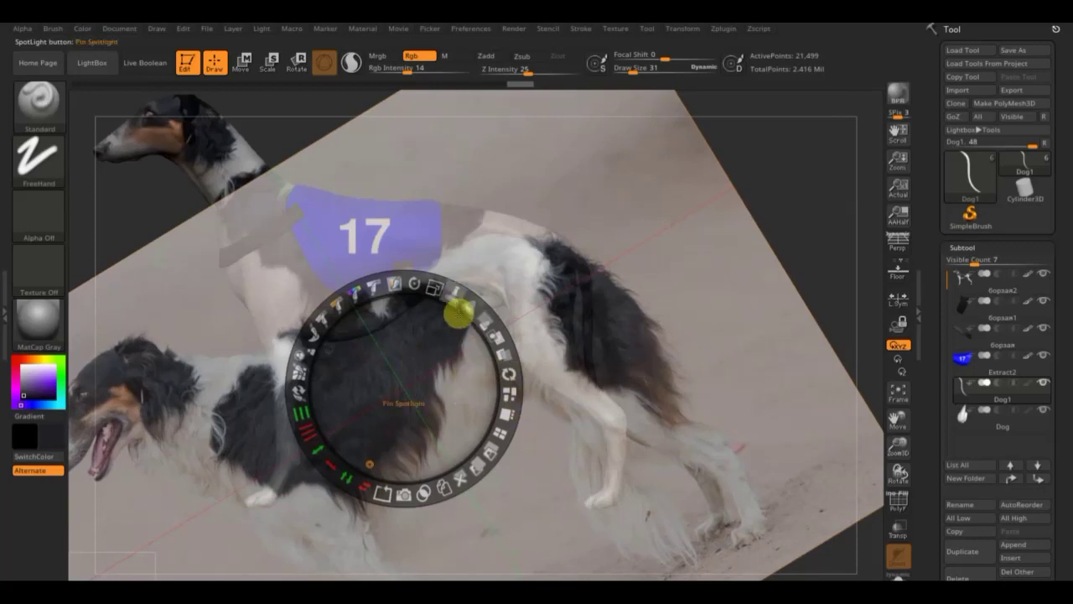
pyautogui.moveTo(458, 313)
pyautogui.mouseDown()
pyautogui.moveTo(422, 285)
pyautogui.moveTo(427, 335)
pyautogui.moveTo(450, 316)
pyautogui.moveTo(467, 321)
pyautogui.moveTo(455, 319)
pyautogui.moveTo(443, 343)
pyautogui.mouseUp()
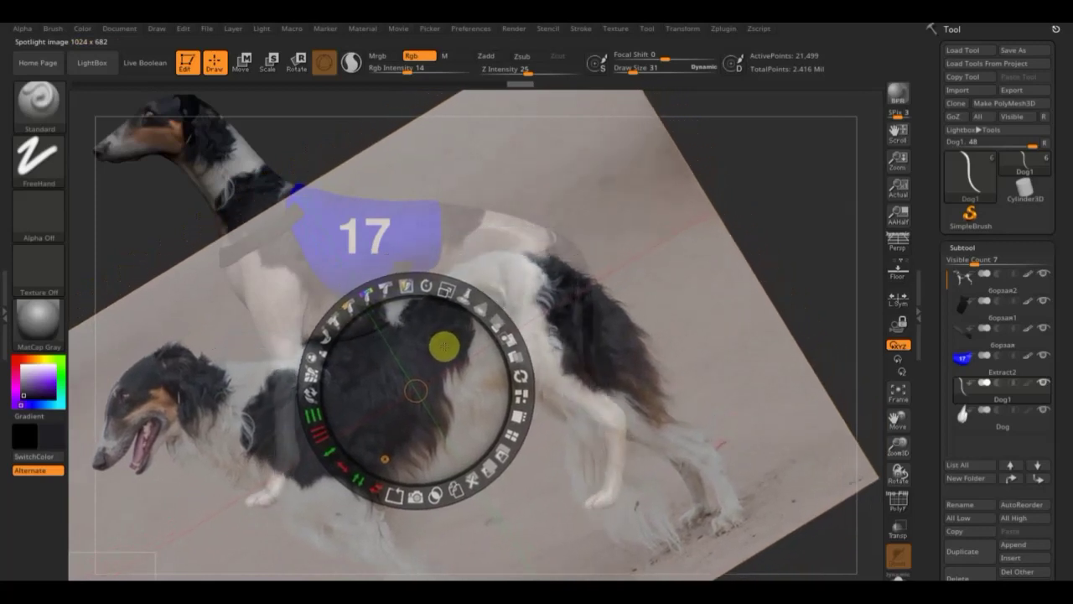
pyautogui.moveTo(450, 296)
pyautogui.mouseDown()
pyautogui.moveTo(454, 289)
pyautogui.moveTo(418, 352)
pyautogui.mouseUp()
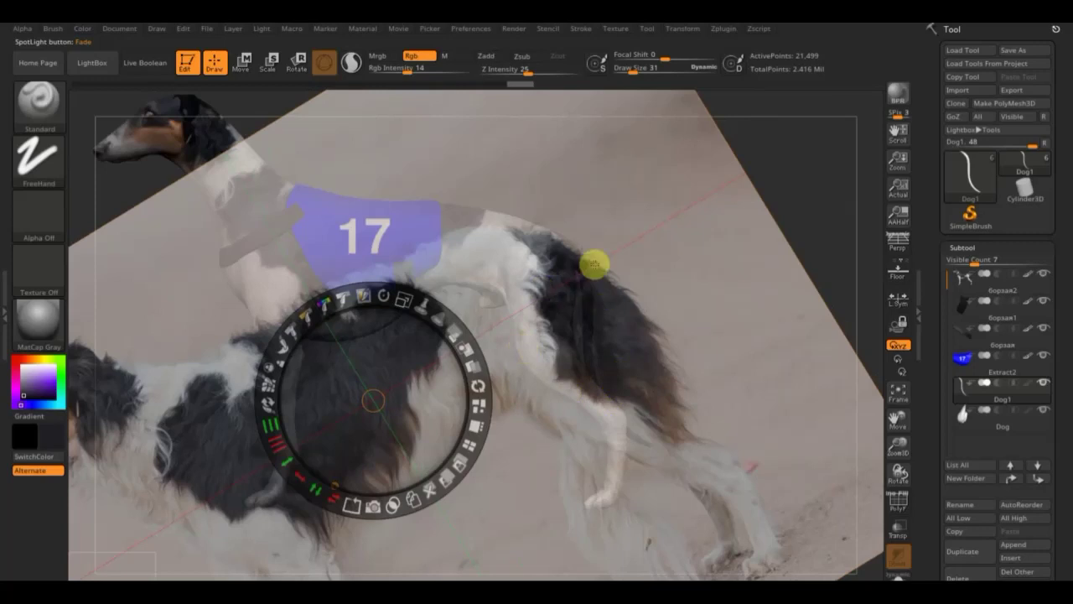
pyautogui.moveTo(412, 340)
pyautogui.mouseDown()
pyautogui.moveTo(443, 318)
pyautogui.moveTo(455, 498)
pyautogui.mouseUp()
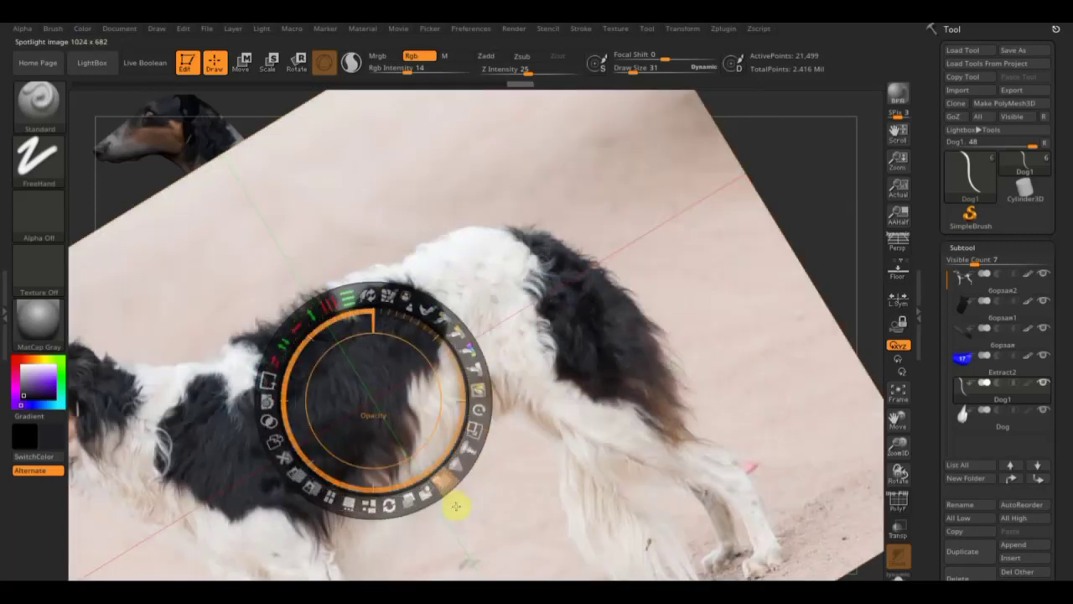
# Set RGB intensity to 100 and Draw Size to 51, then hide the reference photo.
pyautogui.press('z')
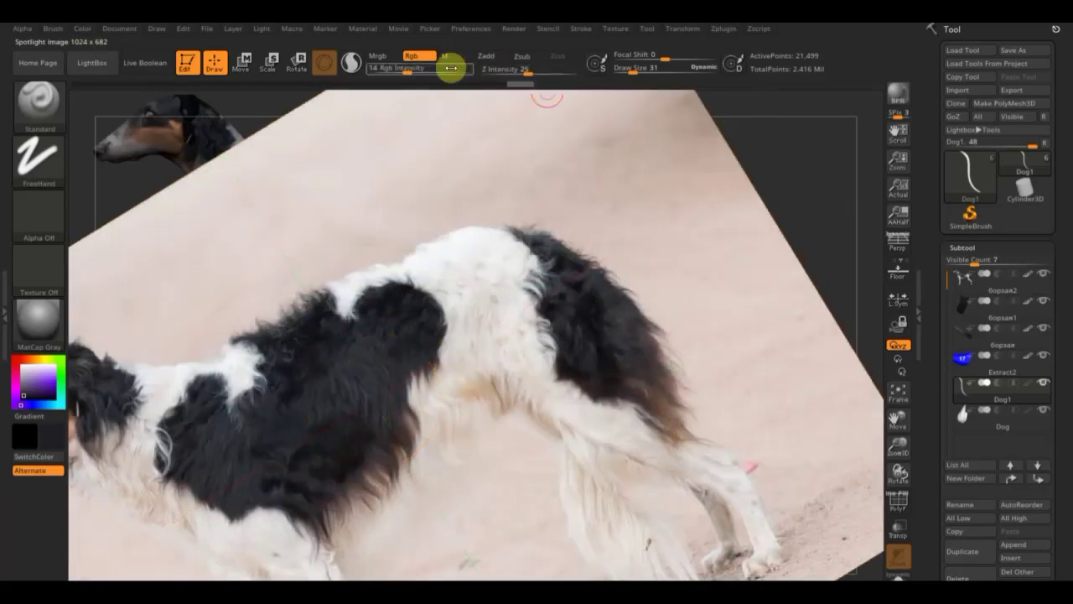
pyautogui.moveTo(449, 71); pyautogui.dragTo(482, 88)
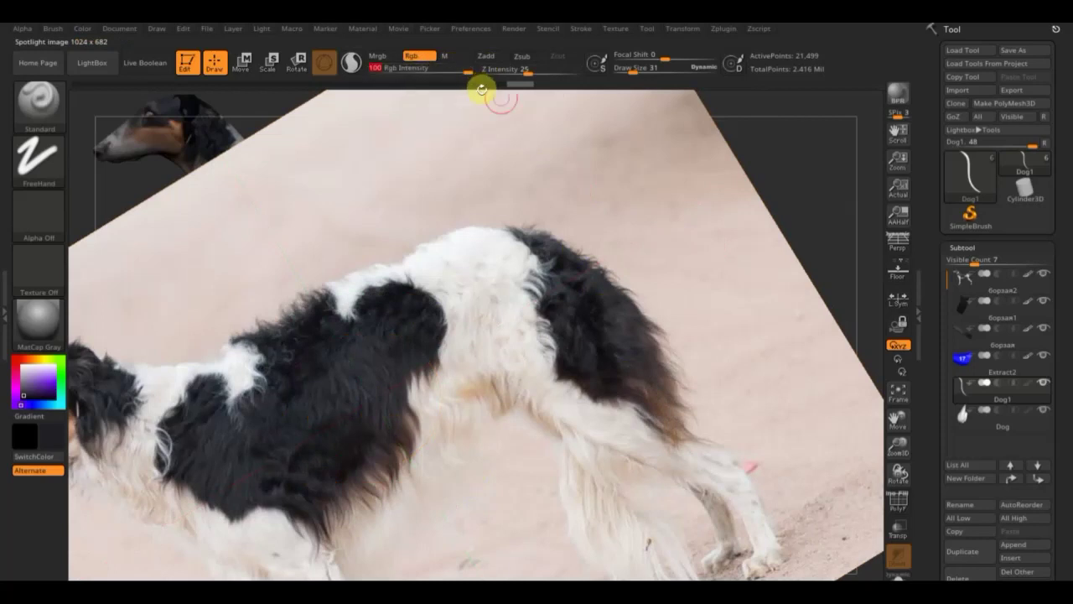
pyautogui.moveTo(628, 69); pyautogui.dragTo(637, 71)
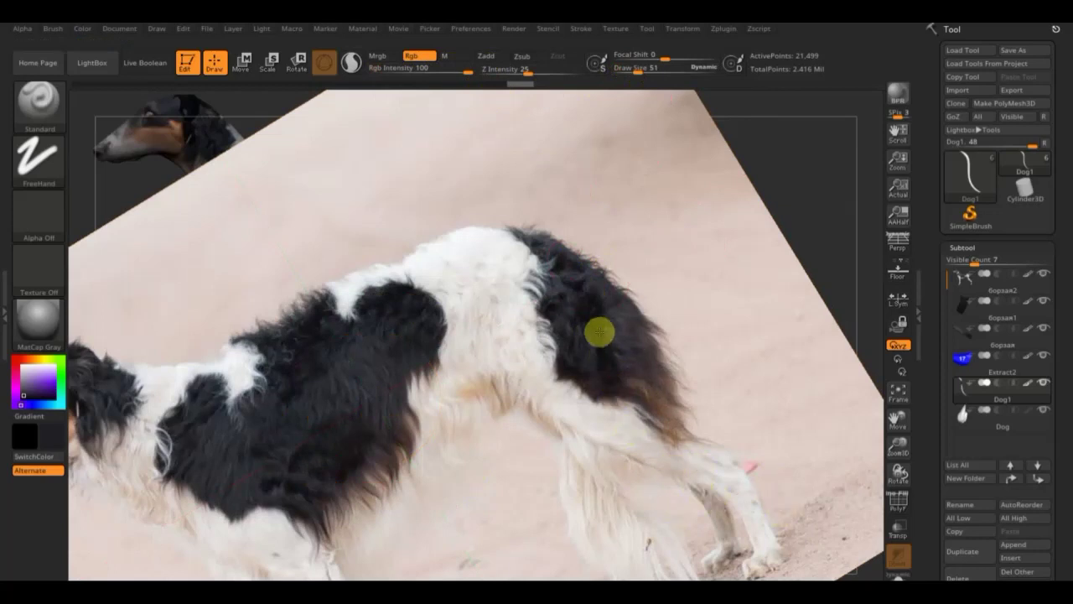
pyautogui.hotkey('shift', 'z')
# Inspect the hindquarters and hide the blue 17 vest subtool to reveal the painted coat.
pyautogui.moveTo(665, 356)
pyautogui.mouseDown()
pyautogui.moveTo(709, 318)
pyautogui.moveTo(668, 316)
pyautogui.moveTo(677, 372)
pyautogui.moveTo(574, 267)
pyautogui.mouseUp()
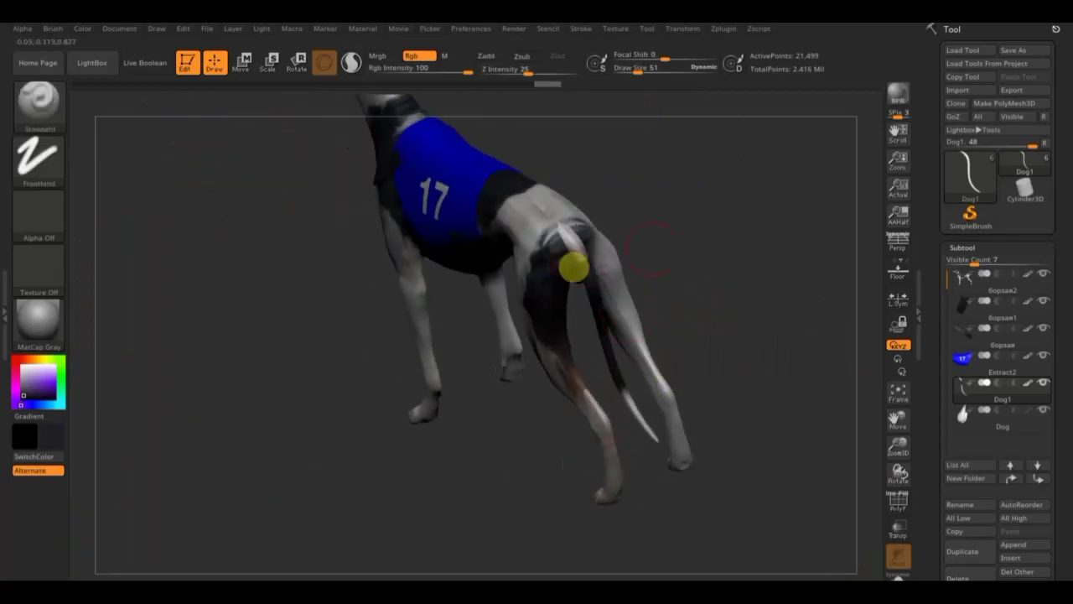
pyautogui.moveTo(696, 267)
pyautogui.mouseDown()
pyautogui.moveTo(711, 311)
pyautogui.moveTo(618, 280)
pyautogui.mouseUp()
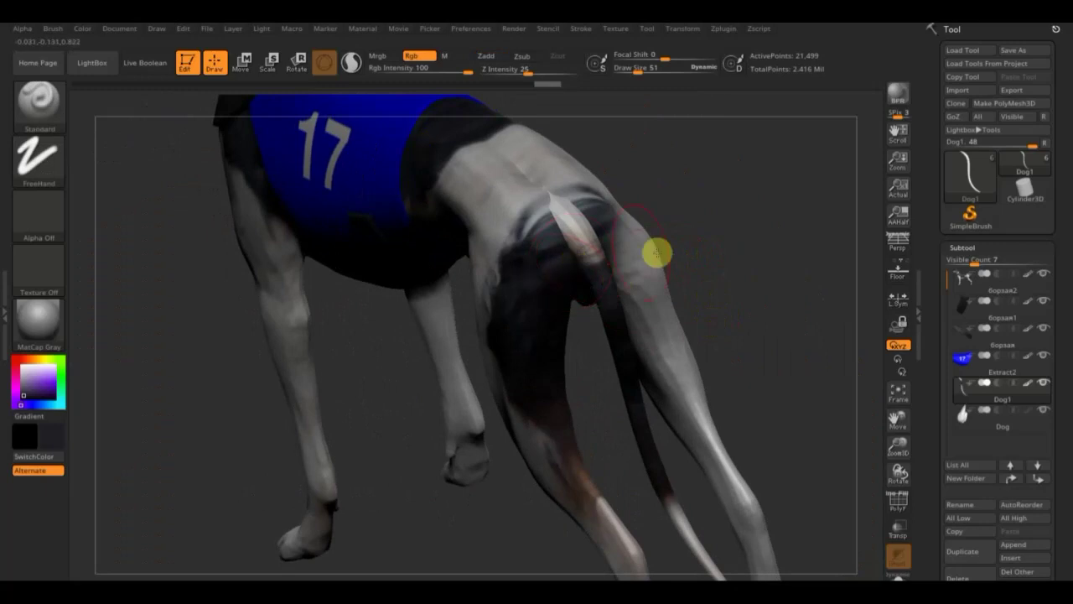
pyautogui.scroll(3, 674, 247)
pyautogui.moveTo(694, 246)
pyautogui.mouseDown()
pyautogui.moveTo(654, 246)
pyautogui.moveTo(706, 239)
pyautogui.moveTo(745, 201)
pyautogui.moveTo(855, 234)
pyautogui.moveTo(867, 270)
pyautogui.mouseUp()
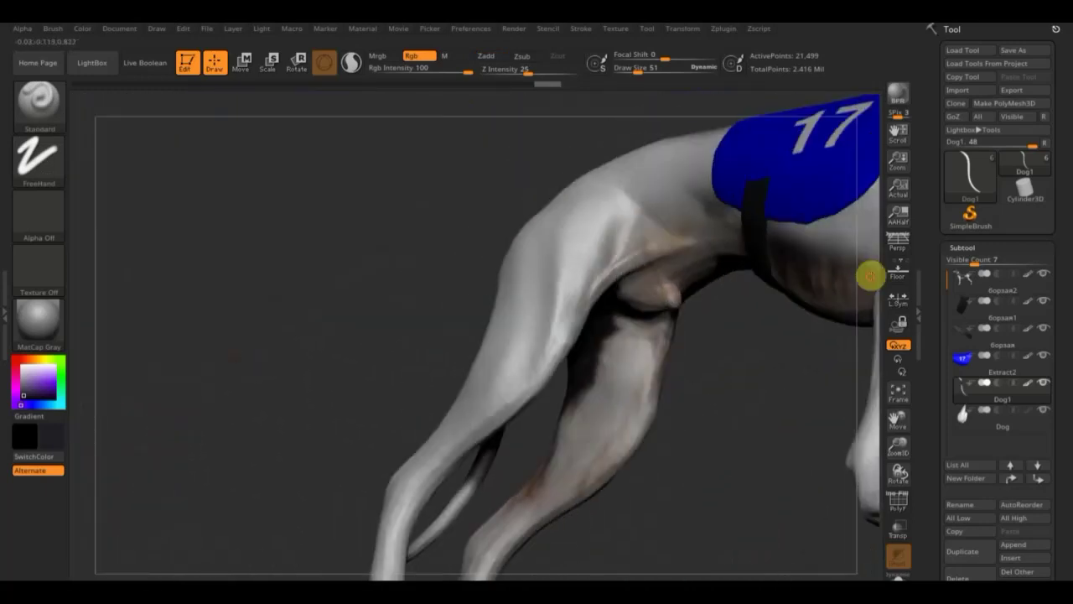
pyautogui.moveTo(730, 384); pyautogui.dragTo(748, 427)
pyautogui.press('f')
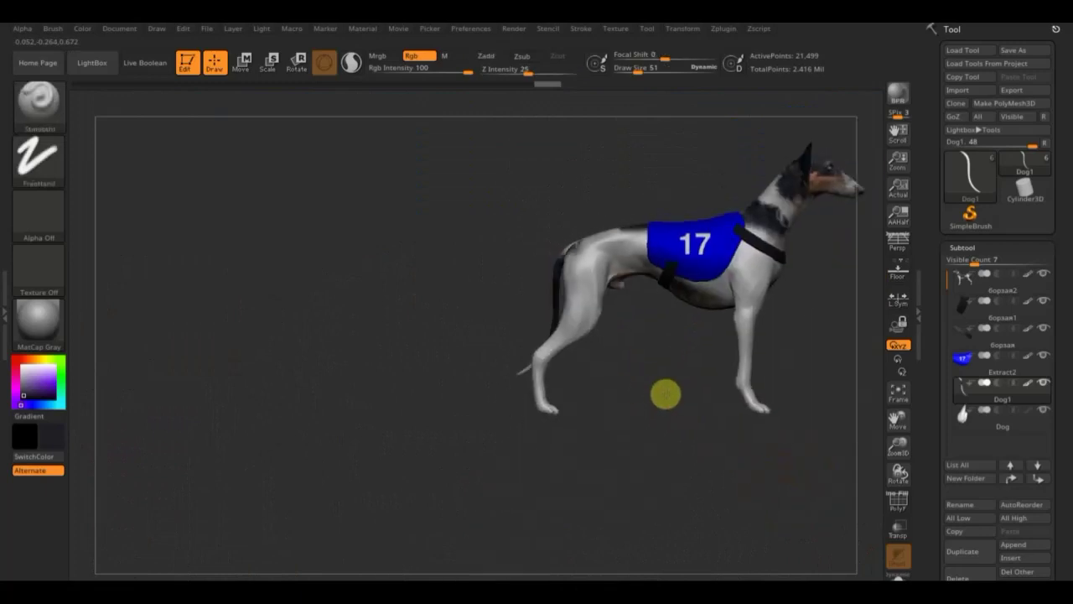
pyautogui.moveTo(663, 390)
pyautogui.mouseDown()
pyautogui.moveTo(490, 419)
pyautogui.moveTo(431, 407)
pyautogui.moveTo(674, 372)
pyautogui.moveTo(643, 376)
pyautogui.moveTo(642, 366)
pyautogui.mouseUp()
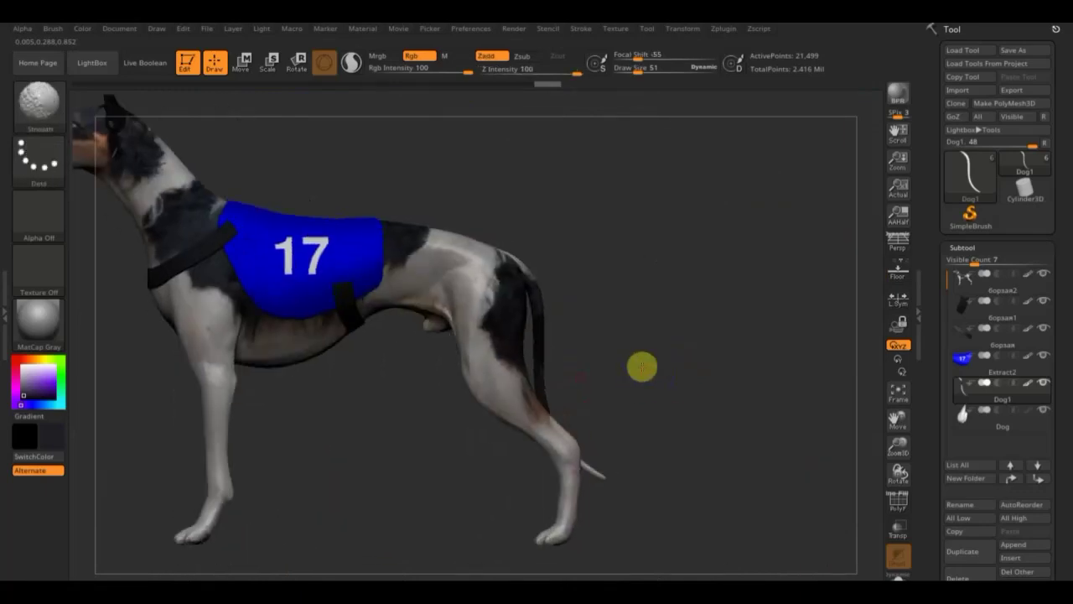
pyautogui.click(1042, 356)
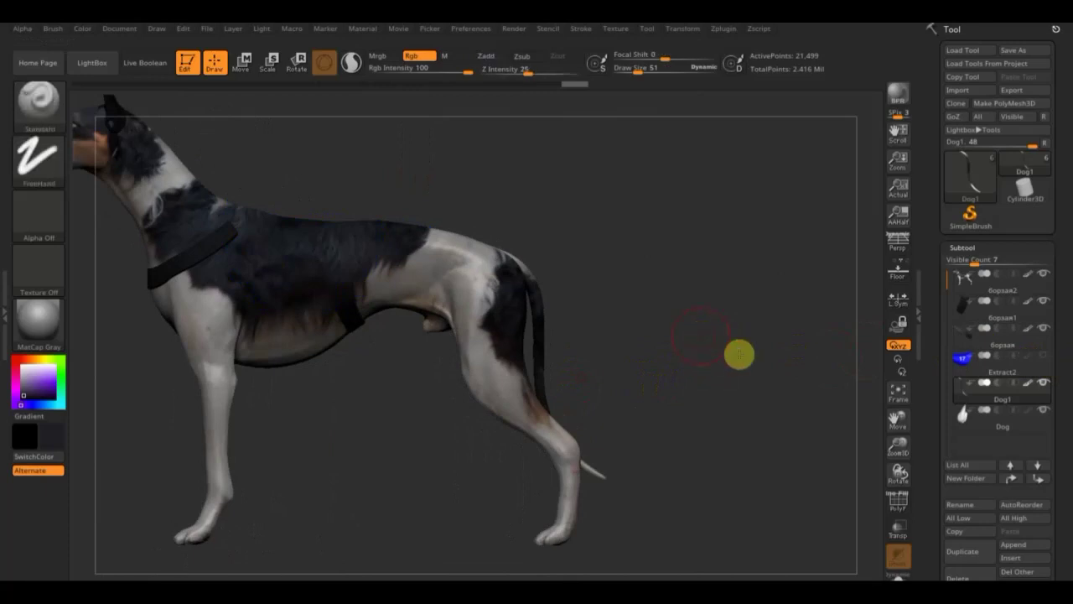
pyautogui.moveTo(739, 354)
pyautogui.keyDown('alt'); pyautogui.mouseDown()
pyautogui.moveTo(841, 381)
pyautogui.moveTo(817, 388)
pyautogui.moveTo(809, 373)
pyautogui.mouseUp(); pyautogui.keyUp('alt')
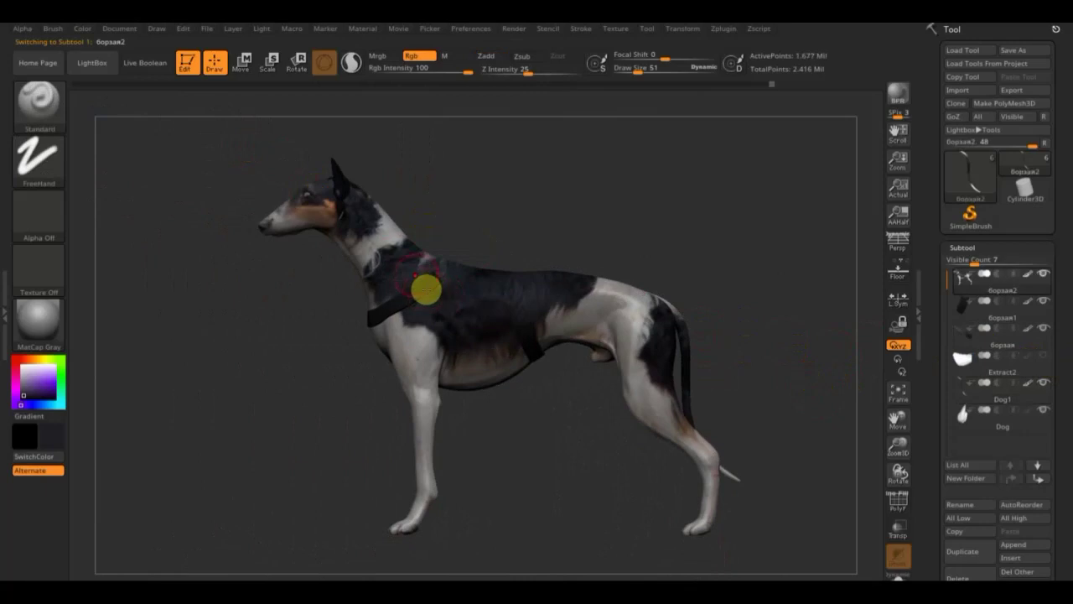
# With the body subtool active, recall the borzoi photo, level it, shrink it and lower its opacity.
pyautogui.keyDown('ctrl'); pyautogui.moveTo(201, 148); pyautogui.dragTo(421, 244); pyautogui.keyUp('ctrl')
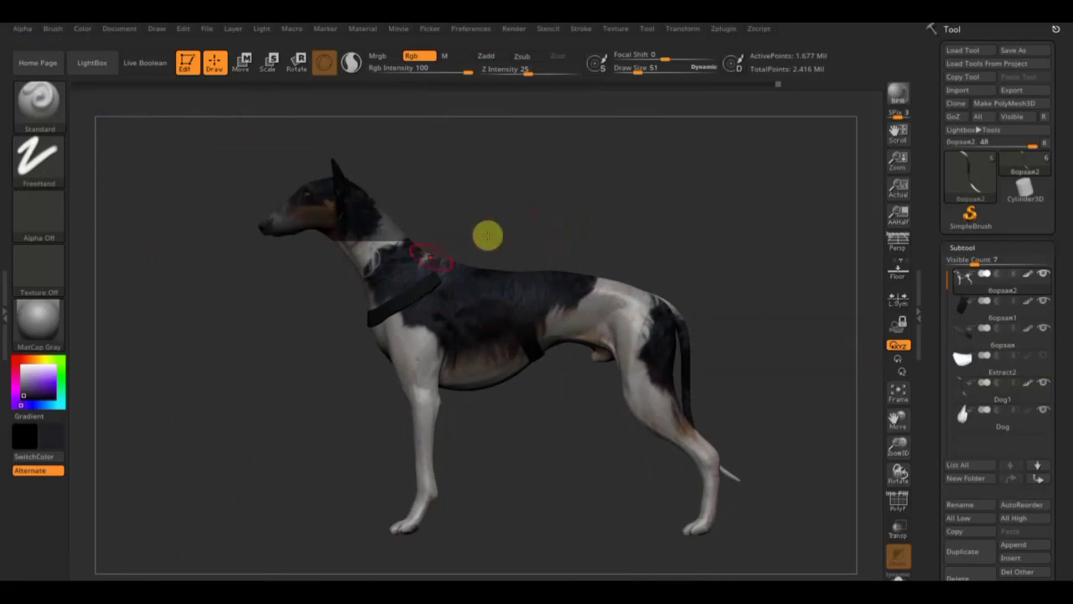
pyautogui.hotkey('shift', 'z')
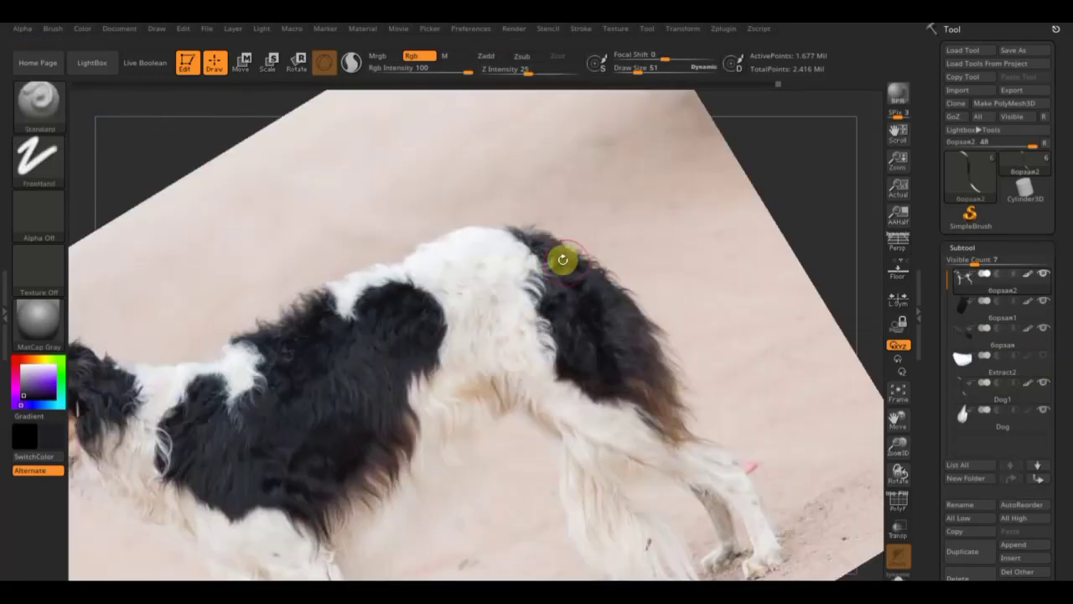
pyautogui.press('z')
pyautogui.moveTo(391, 276); pyautogui.dragTo(419, 344)
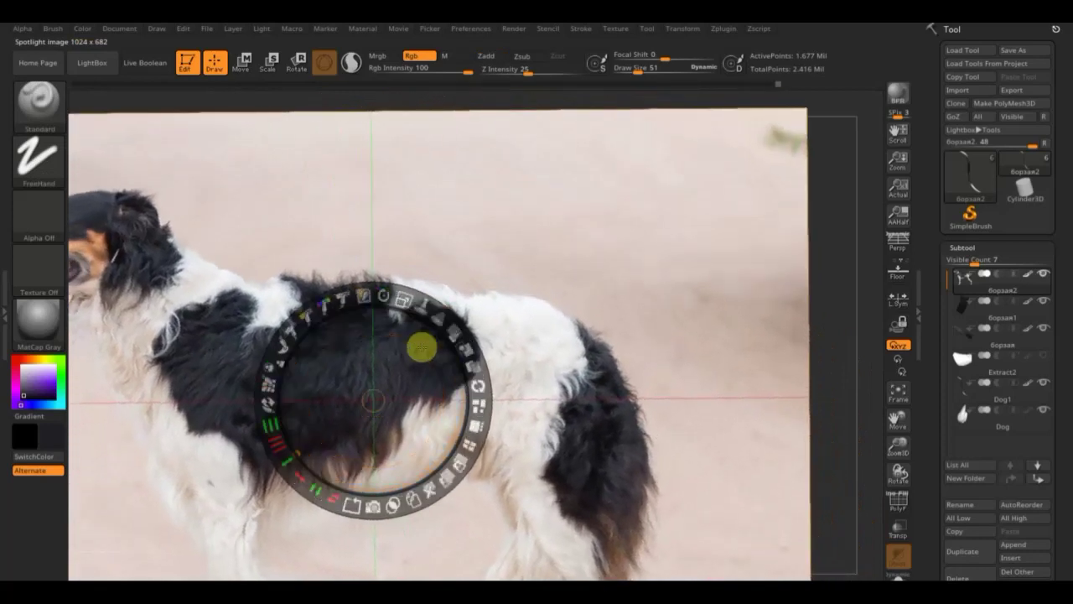
pyautogui.moveTo(409, 299)
pyautogui.mouseDown()
pyautogui.moveTo(377, 287)
pyautogui.moveTo(490, 276)
pyautogui.mouseUp()
pyautogui.moveTo(563, 283)
pyautogui.mouseDown()
pyautogui.moveTo(566, 298)
pyautogui.moveTo(560, 259)
pyautogui.moveTo(546, 270)
pyautogui.moveTo(433, 209)
pyautogui.mouseUp()
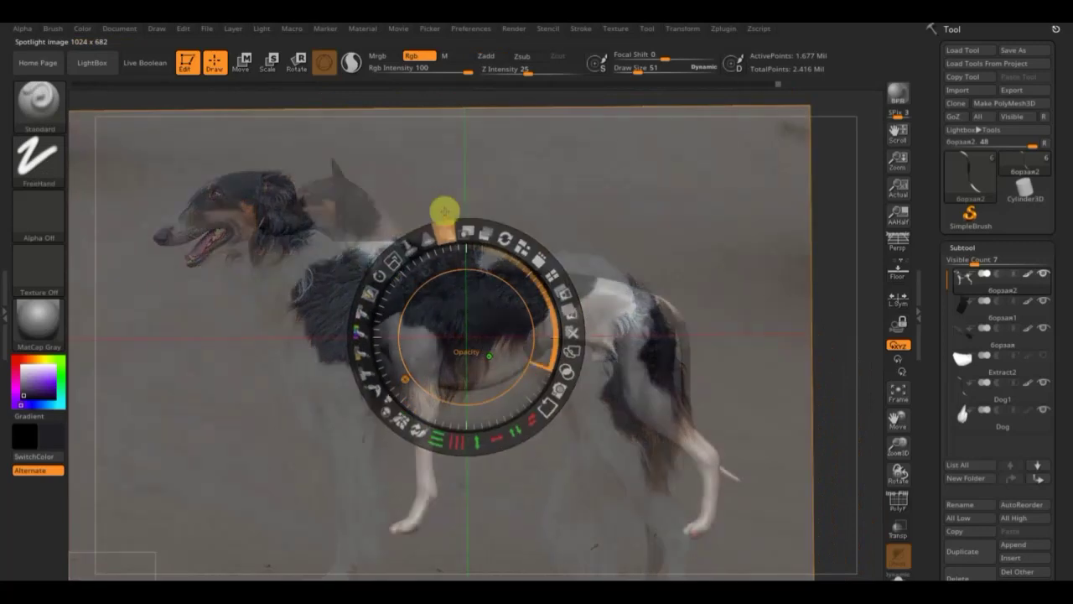
# Orbit the greyhound until its head, back and legs match the semi-transparent borzoi photo.
pyautogui.click(617, 285)
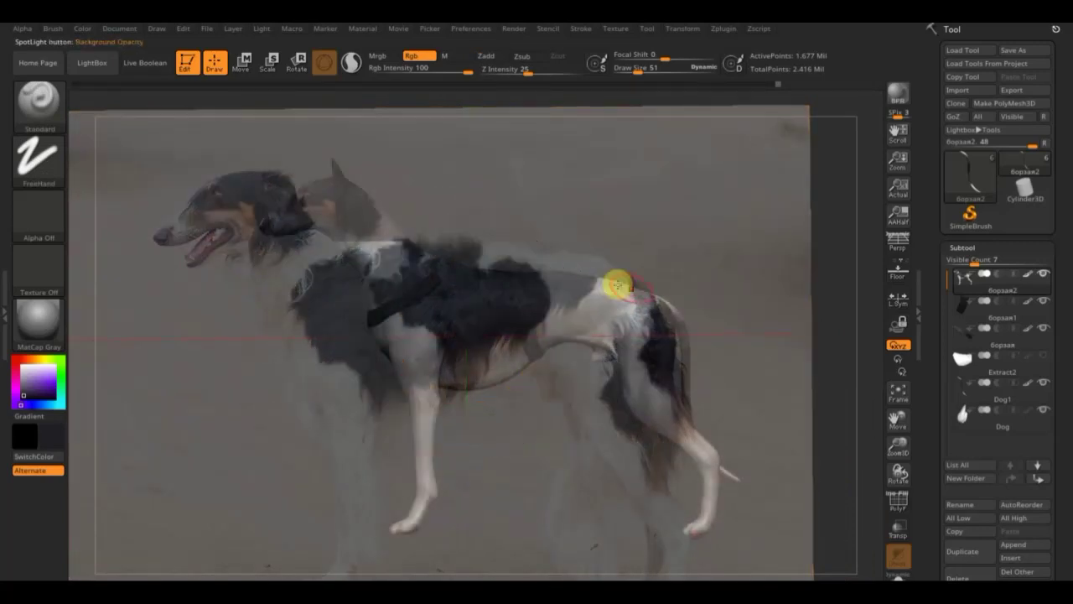
pyautogui.moveTo(684, 306)
pyautogui.mouseDown()
pyautogui.moveTo(675, 311)
pyautogui.moveTo(701, 306)
pyautogui.moveTo(665, 293)
pyautogui.moveTo(672, 301)
pyautogui.moveTo(711, 281)
pyautogui.mouseUp()
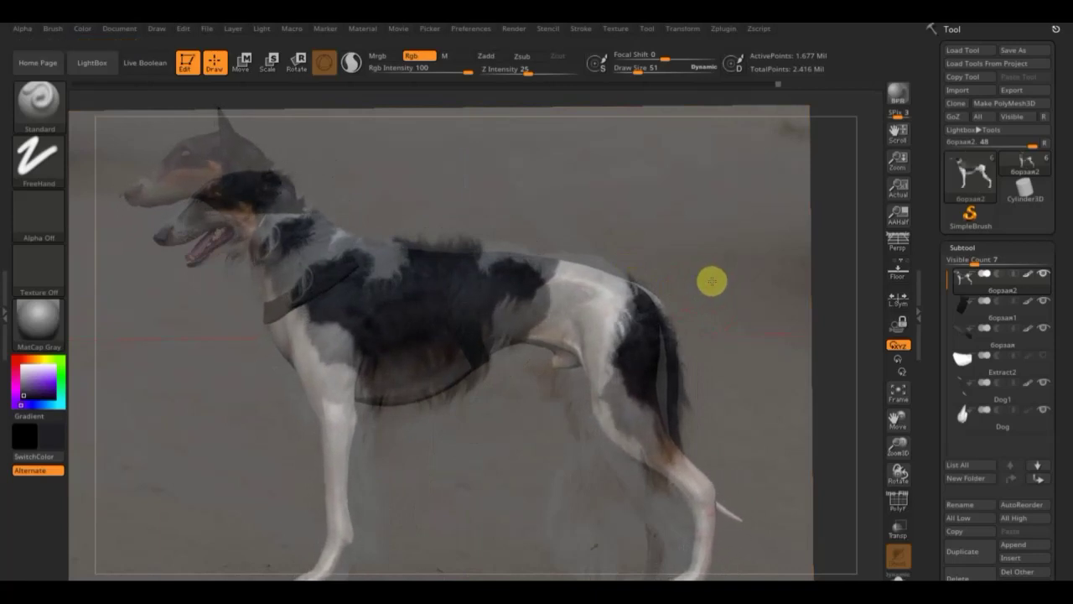
pyautogui.moveTo(712, 281)
pyautogui.mouseDown()
pyautogui.moveTo(750, 288)
pyautogui.moveTo(723, 295)
pyautogui.mouseUp()
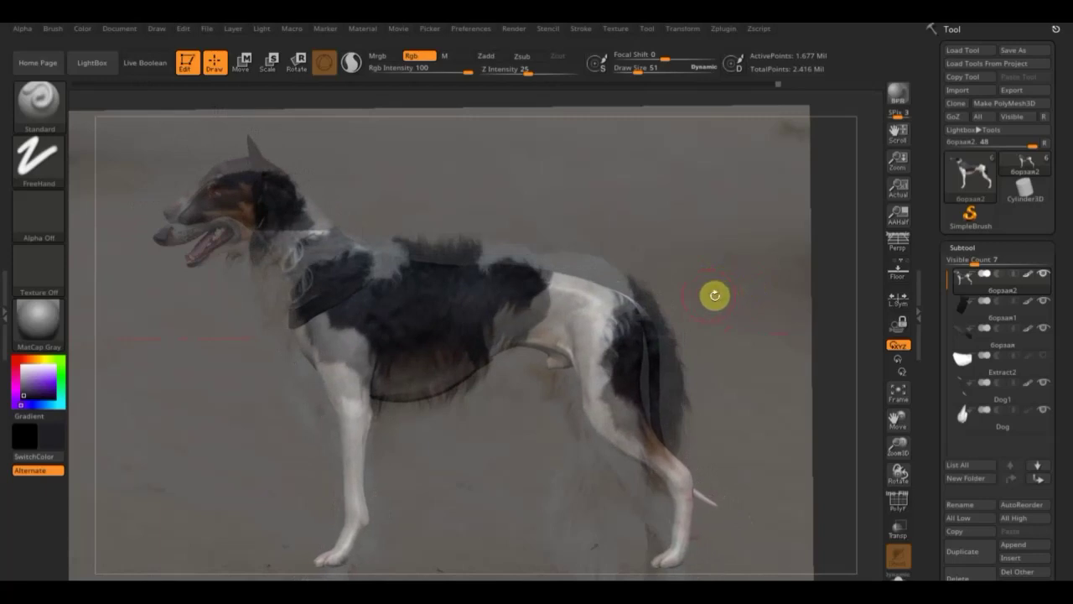
pyautogui.click(460, 301)
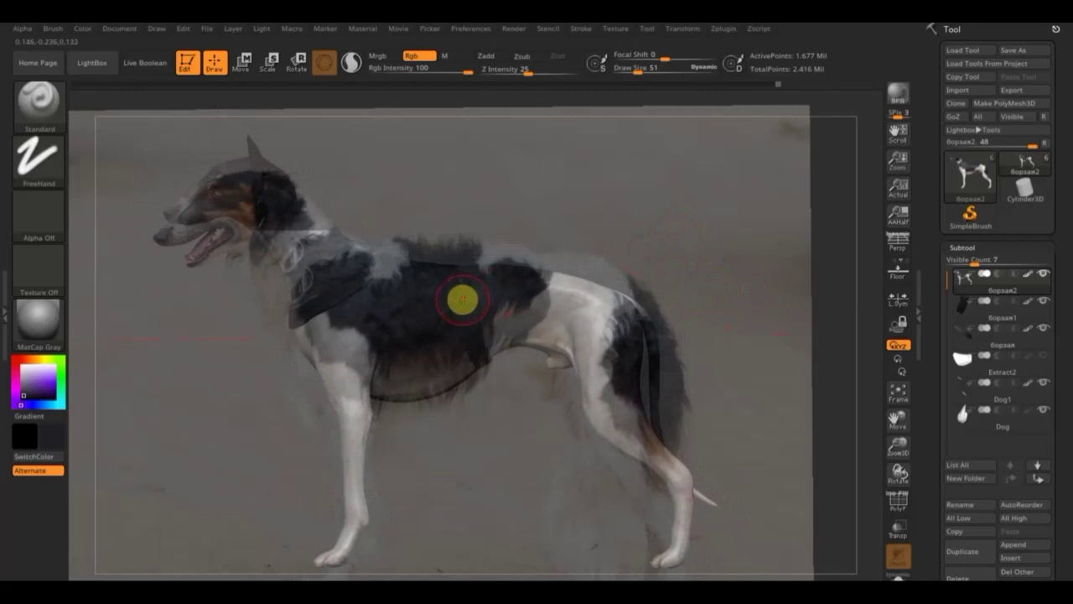
pyautogui.hotkey('shift', 'z')
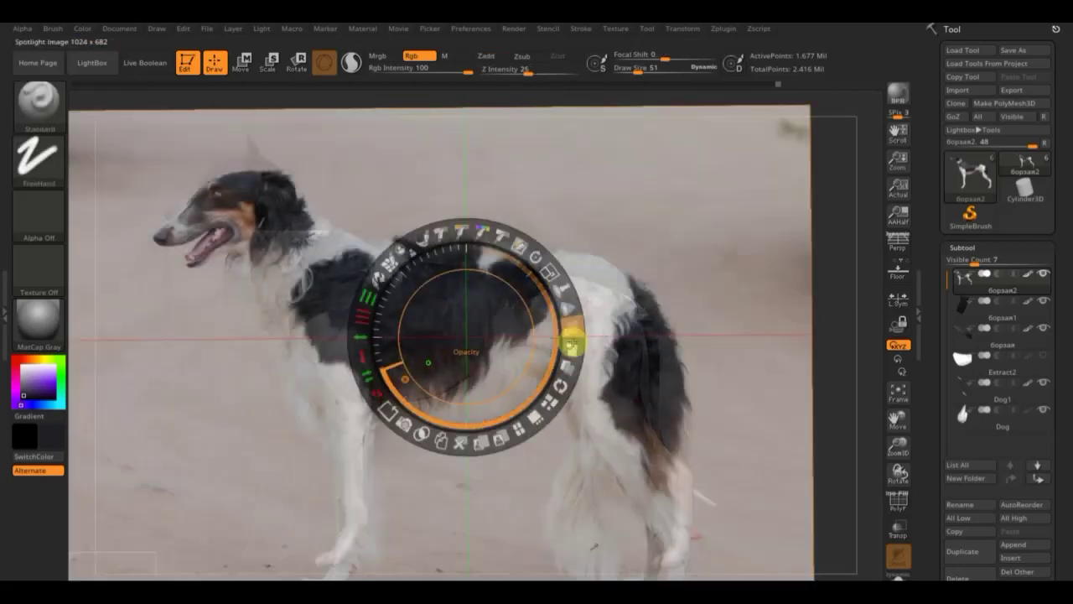
# Restore the borzoi photo to full opacity and enlarge the brush to 184.
pyautogui.moveTo(553, 265); pyautogui.dragTo(545, 460)
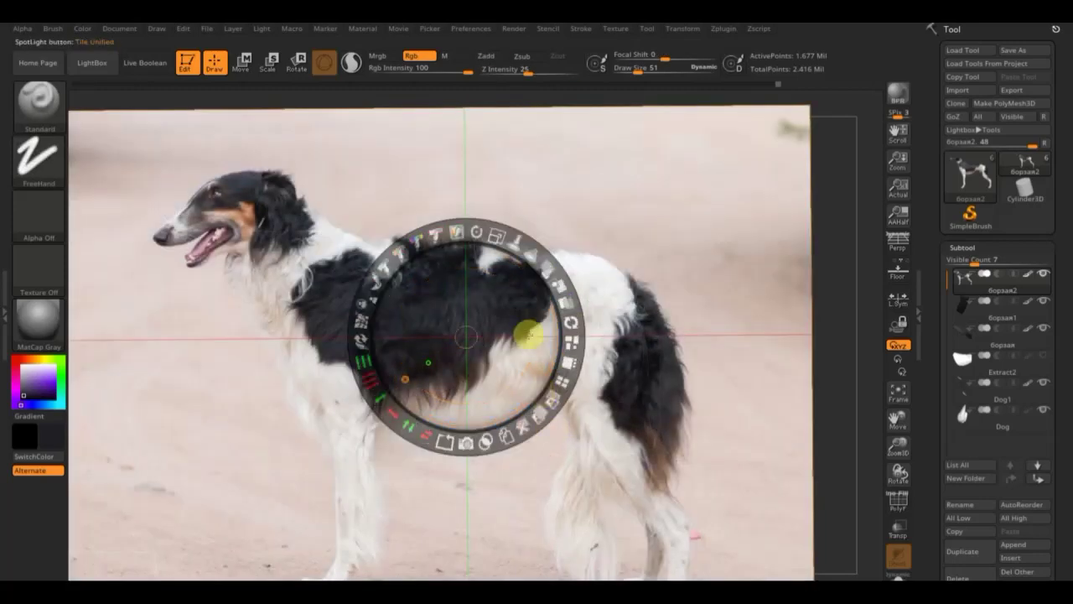
pyautogui.press('z')
pyautogui.moveTo(637, 68); pyautogui.dragTo(659, 68)
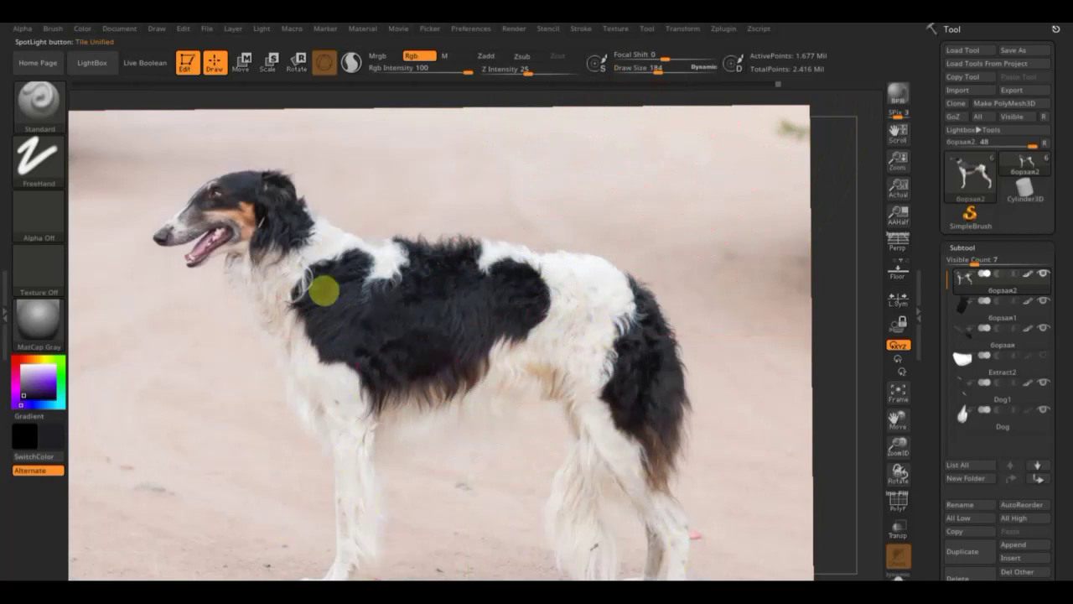
# Toggle the reference photo off and on while rotating the greyhound to inspect its painted coat.
pyautogui.hotkey('shift', 'z')
pyautogui.moveTo(282, 347)
pyautogui.mouseDown()
pyautogui.moveTo(243, 394)
pyautogui.moveTo(352, 390)
pyautogui.moveTo(251, 386)
pyautogui.mouseUp()
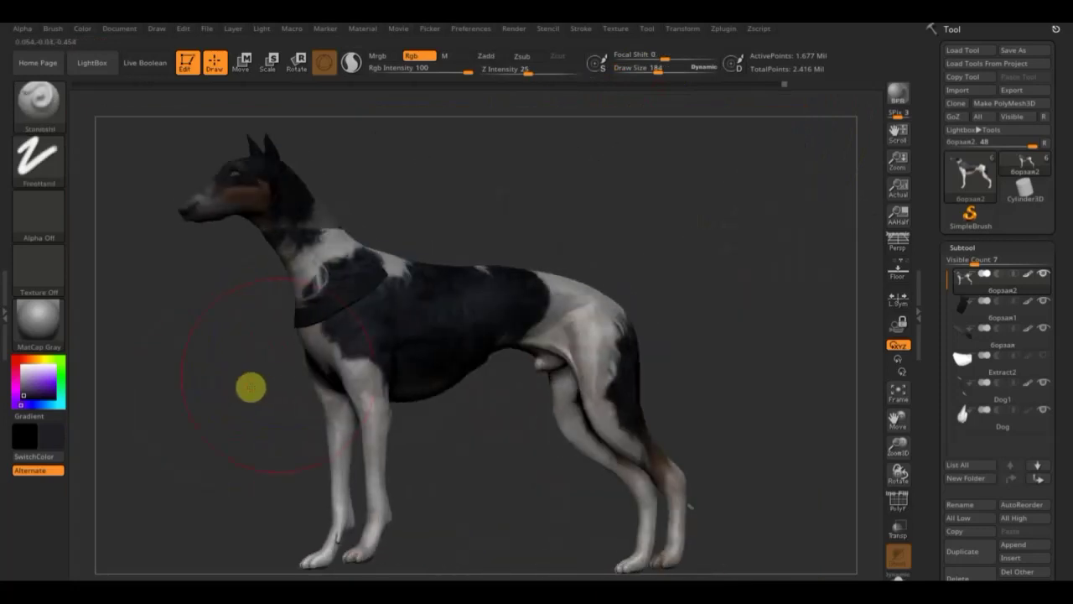
pyautogui.moveTo(651, 282); pyautogui.dragTo(719, 288)
pyautogui.hotkey('shift', 'z')
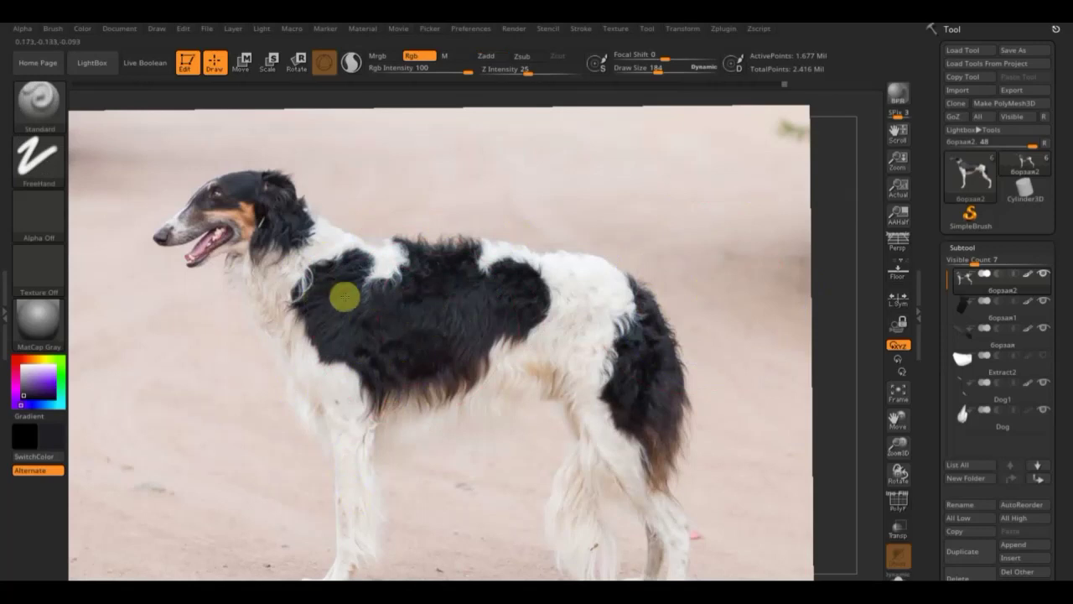
pyautogui.hotkey('shift', 'z')
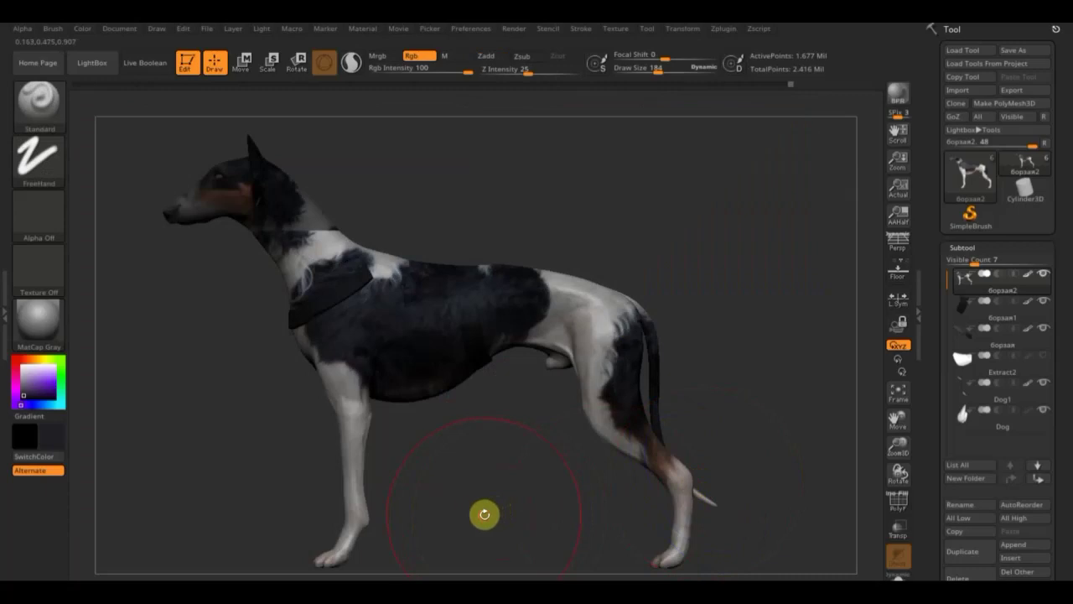
pyautogui.moveTo(484, 514)
pyautogui.mouseDown()
pyautogui.moveTo(616, 511)
pyautogui.moveTo(486, 513)
pyautogui.mouseUp()
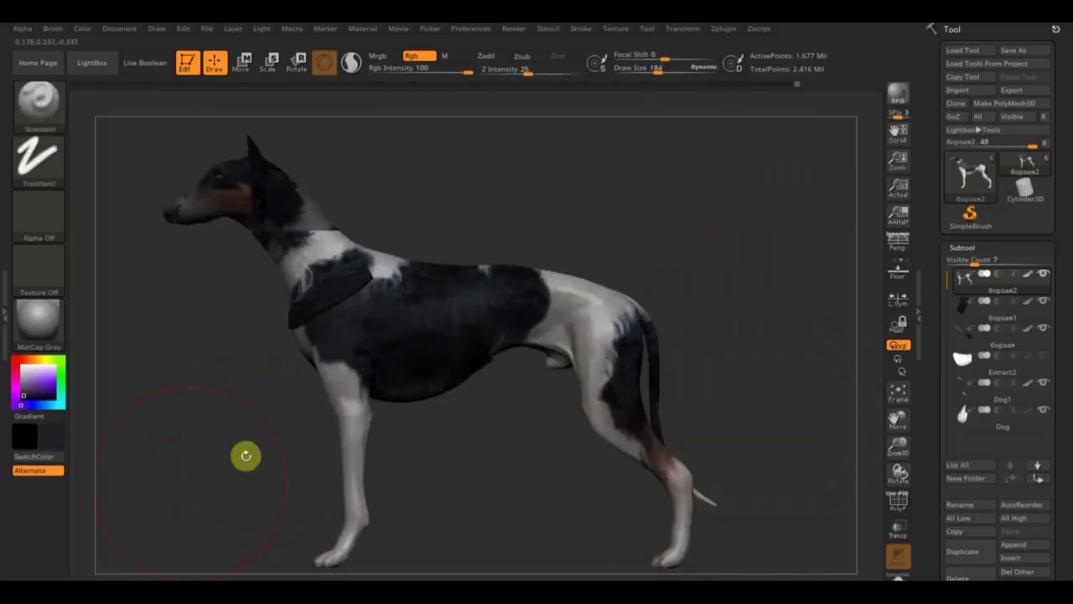
pyautogui.moveTo(244, 452); pyautogui.dragTo(318, 484)
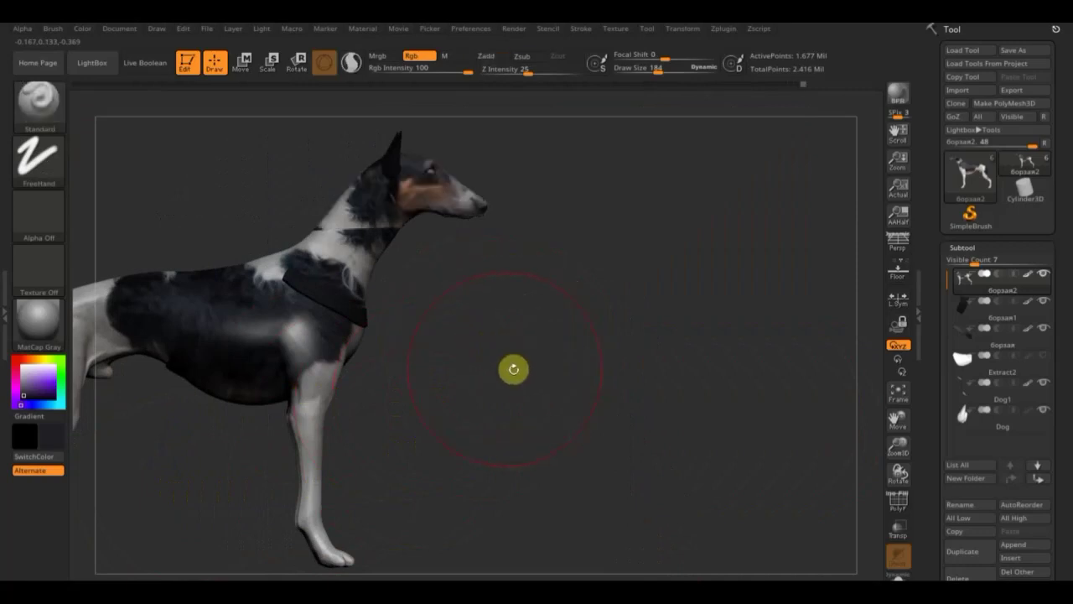
pyautogui.moveTo(511, 366)
pyautogui.mouseDown()
pyautogui.moveTo(469, 369)
pyautogui.moveTo(488, 371)
pyautogui.mouseUp()
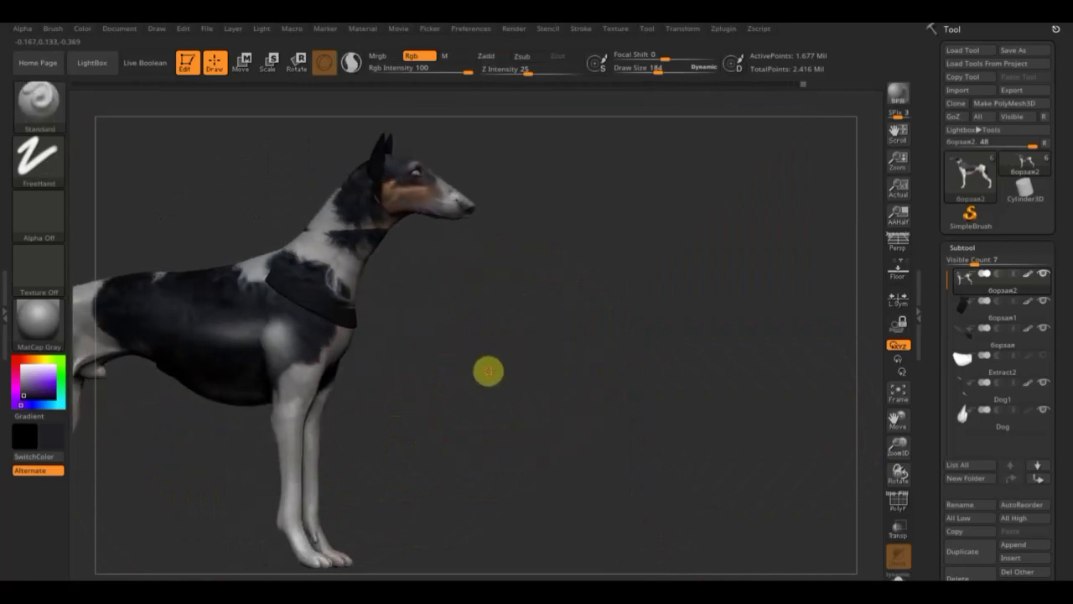
# Zoom in on the neck and shrink the Draw Size to 51.
pyautogui.scroll(3, 519, 378)
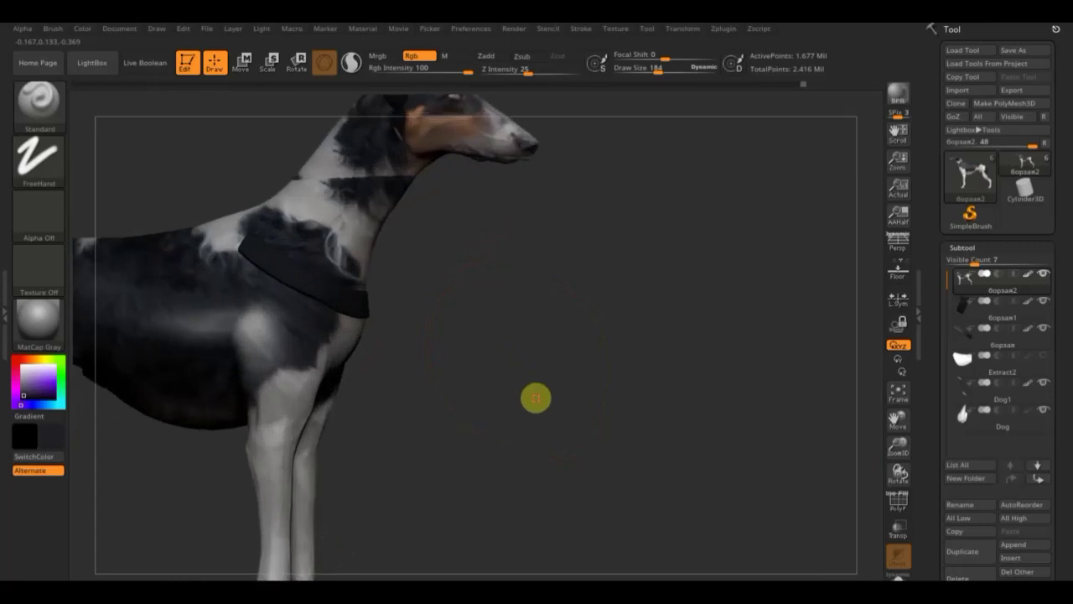
pyautogui.scroll(3, 613, 443)
pyautogui.moveTo(662, 66); pyautogui.dragTo(638, 75)
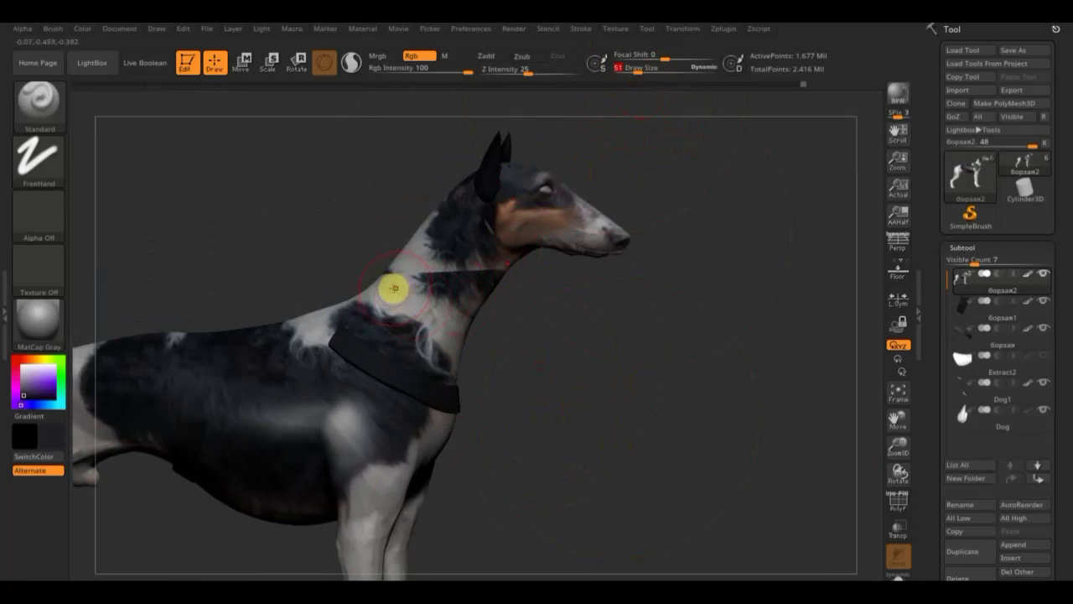
# Swap to white and paint over the dark patch on the dog's neck.
pyautogui.press('c')
pyautogui.moveTo(417, 268); pyautogui.dragTo(438, 295)
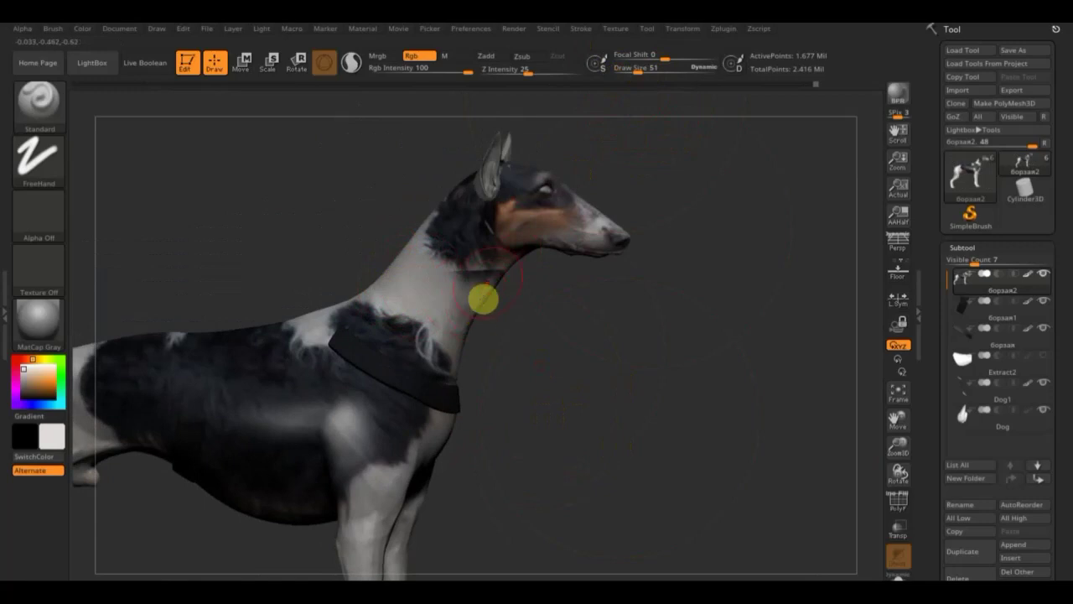
pyautogui.moveTo(461, 305)
pyautogui.mouseDown()
pyautogui.moveTo(530, 311)
pyautogui.moveTo(486, 271)
pyautogui.mouseUp()
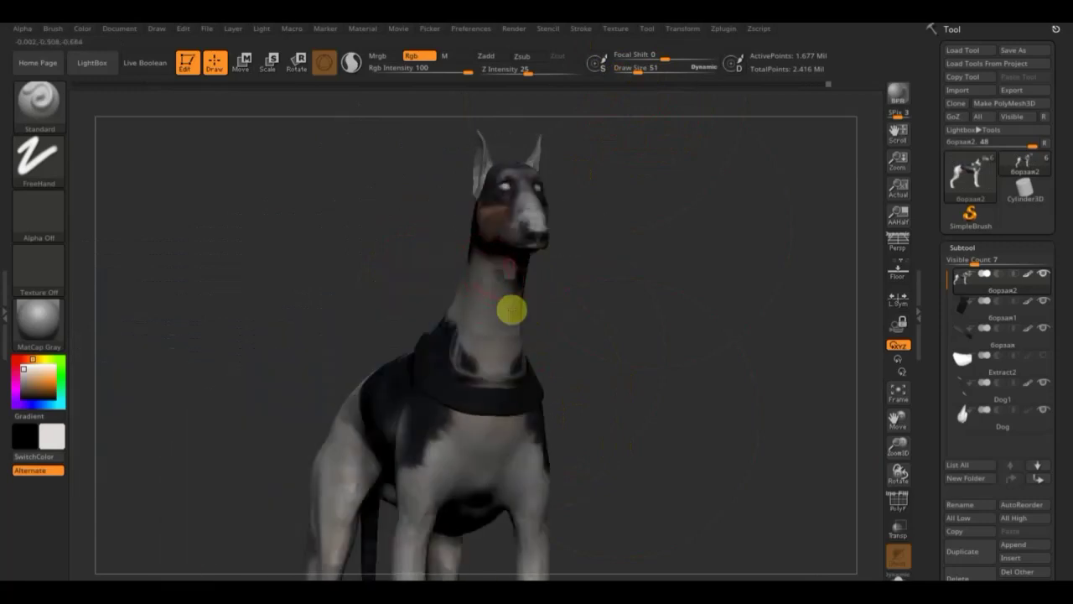
# Rotate the greyhound through front and side views to check the repainted neck.
pyautogui.moveTo(522, 357)
pyautogui.mouseDown()
pyautogui.moveTo(554, 352)
pyautogui.moveTo(506, 343)
pyautogui.moveTo(539, 333)
pyautogui.moveTo(539, 400)
pyautogui.mouseUp()
pyautogui.moveTo(684, 217)
pyautogui.mouseDown()
pyautogui.moveTo(642, 240)
pyautogui.moveTo(620, 234)
pyautogui.moveTo(538, 300)
pyautogui.mouseUp()
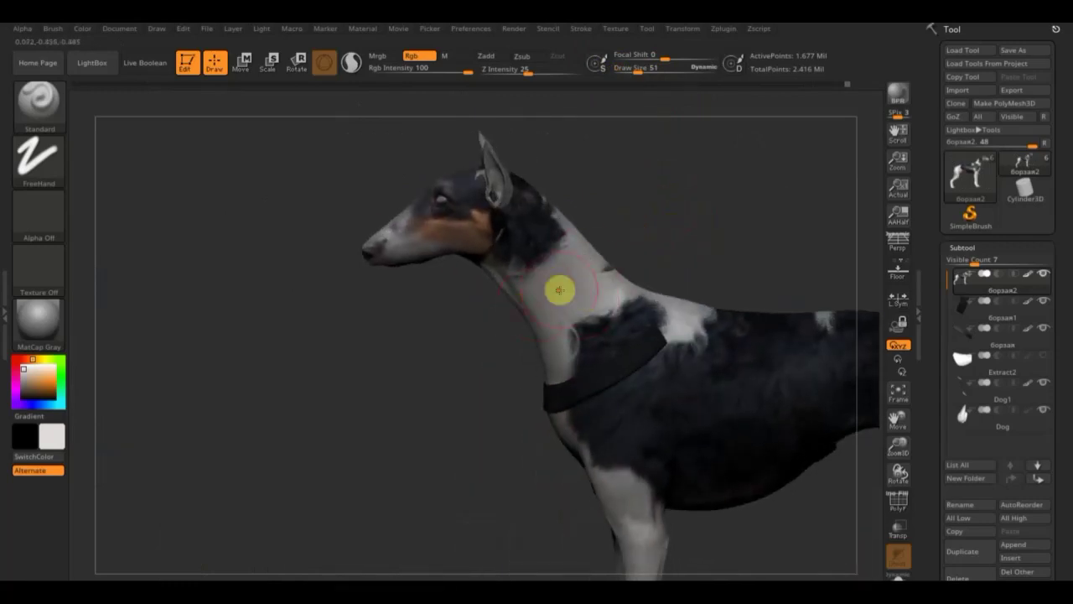
pyautogui.moveTo(630, 240)
pyautogui.mouseDown()
pyautogui.moveTo(632, 226)
pyautogui.moveTo(707, 215)
pyautogui.moveTo(703, 273)
pyautogui.mouseUp()
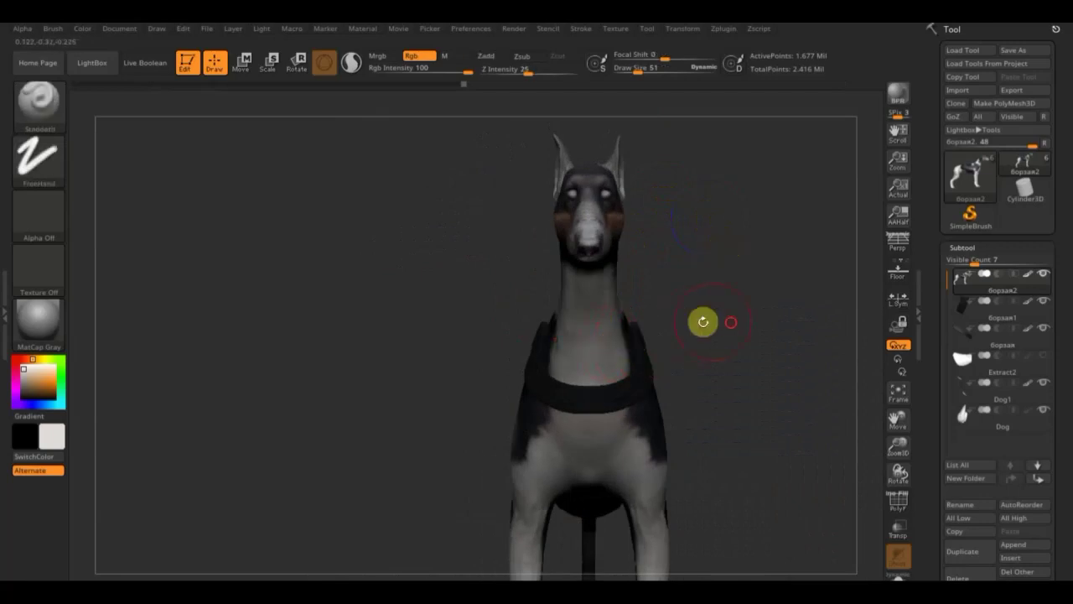
pyautogui.moveTo(702, 321)
pyautogui.mouseDown()
pyautogui.moveTo(785, 319)
pyautogui.moveTo(673, 324)
pyautogui.moveTo(741, 236)
pyautogui.moveTo(477, 228)
pyautogui.moveTo(611, 232)
pyautogui.moveTo(563, 184)
pyautogui.moveTo(718, 208)
pyautogui.moveTo(690, 227)
pyautogui.moveTo(517, 268)
pyautogui.moveTo(556, 236)
pyautogui.moveTo(539, 242)
pyautogui.mouseUp()
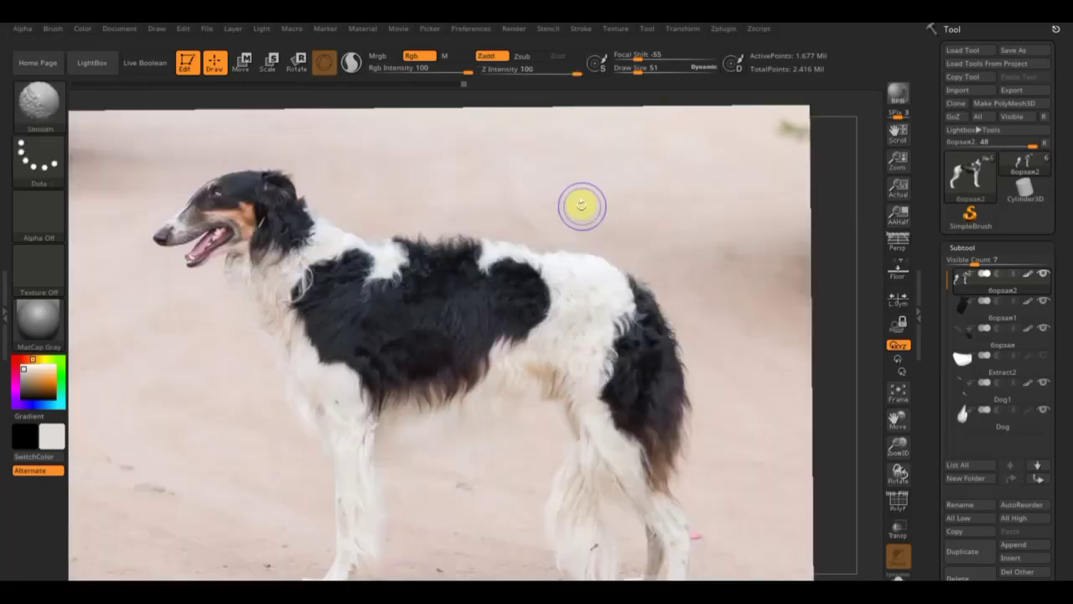
# Bring up the borzoi photo semi-transparent and line the dog model up with it.
pyautogui.click(629, 239)
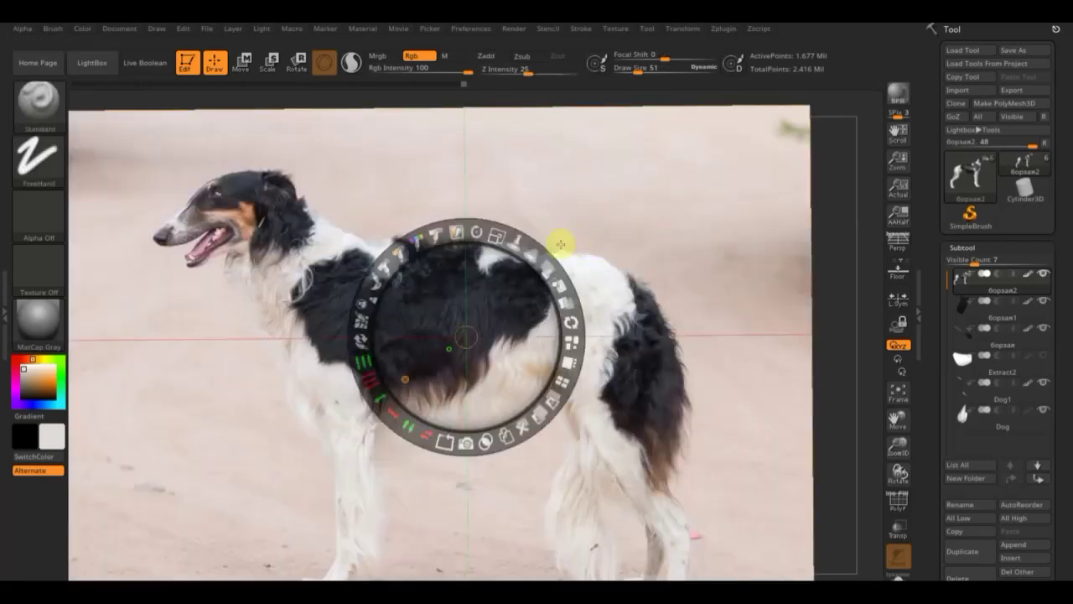
pyautogui.moveTo(560, 244); pyautogui.dragTo(432, 224)
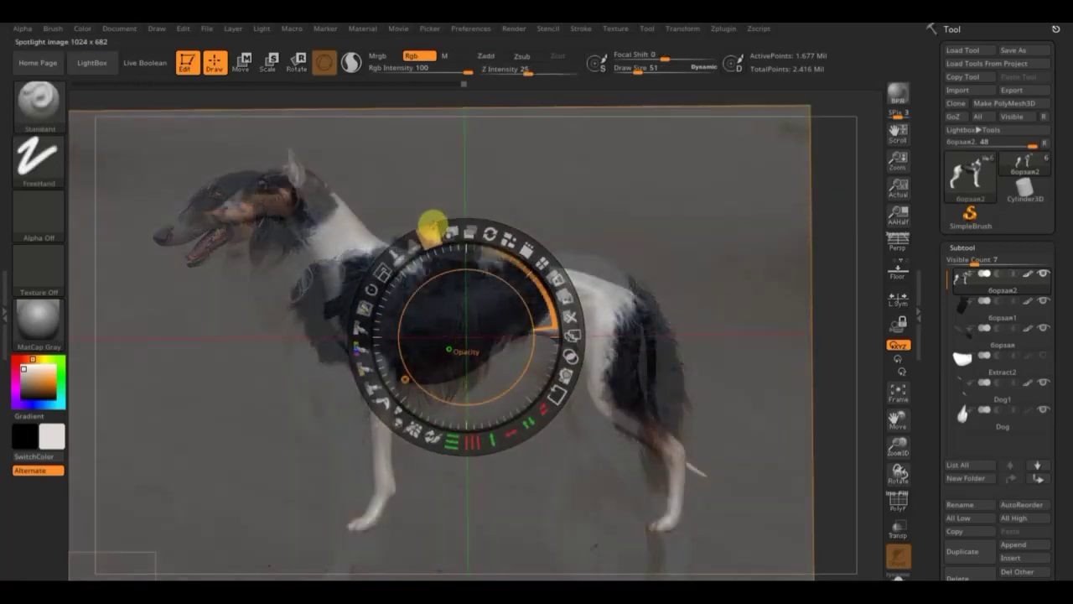
pyautogui.moveTo(438, 237); pyautogui.dragTo(646, 282)
pyautogui.press('z')
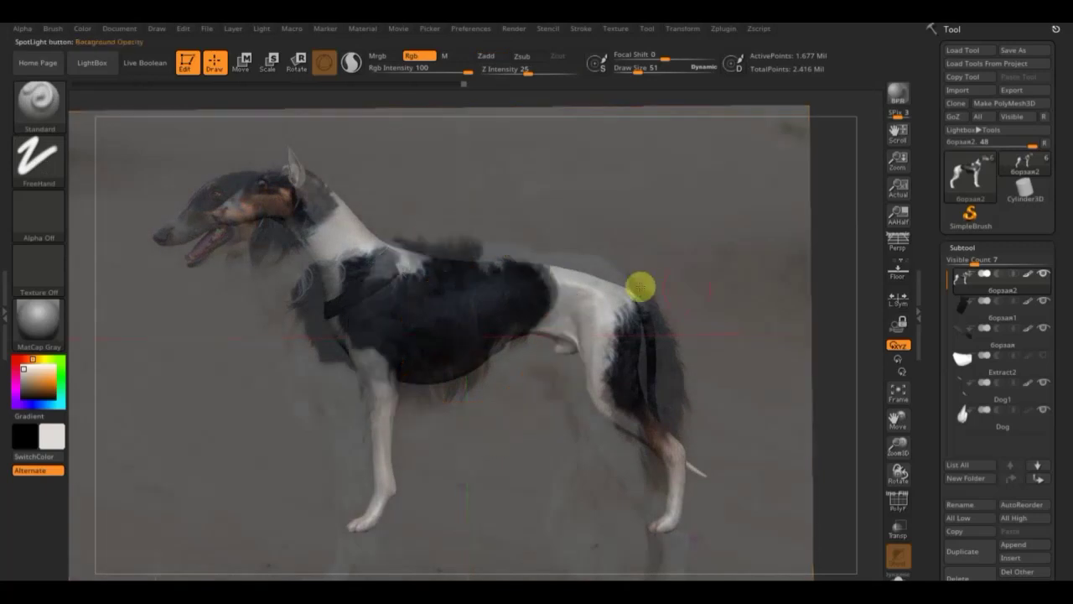
pyautogui.moveTo(747, 277)
pyautogui.mouseDown()
pyautogui.moveTo(750, 316)
pyautogui.moveTo(735, 319)
pyautogui.moveTo(723, 302)
pyautogui.moveTo(727, 312)
pyautogui.moveTo(717, 309)
pyautogui.mouseUp()
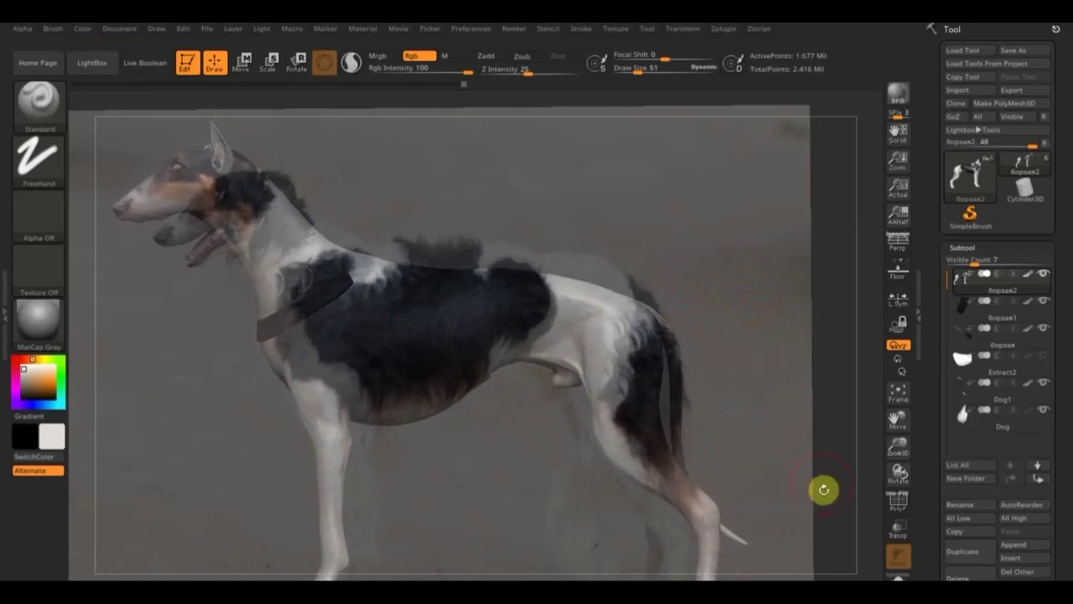
# Mask the dog's lower legs and head, then set the photo back to full opacity.
pyautogui.press('b')
pyautogui.moveTo(838, 575)
pyautogui.keyDown('ctrl'); pyautogui.mouseDown()
pyautogui.moveTo(246, 494)
pyautogui.moveTo(187, 432)
pyautogui.mouseUp(); pyautogui.keyUp('ctrl')
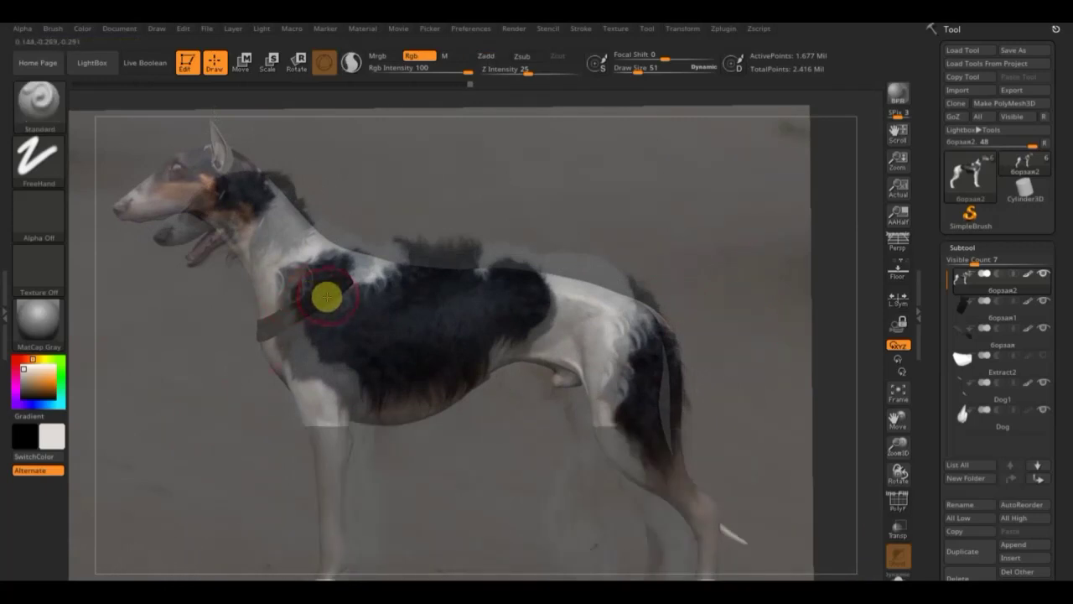
pyautogui.keyDown('ctrl'); pyautogui.moveTo(100, 118); pyautogui.dragTo(293, 204); pyautogui.keyUp('ctrl')
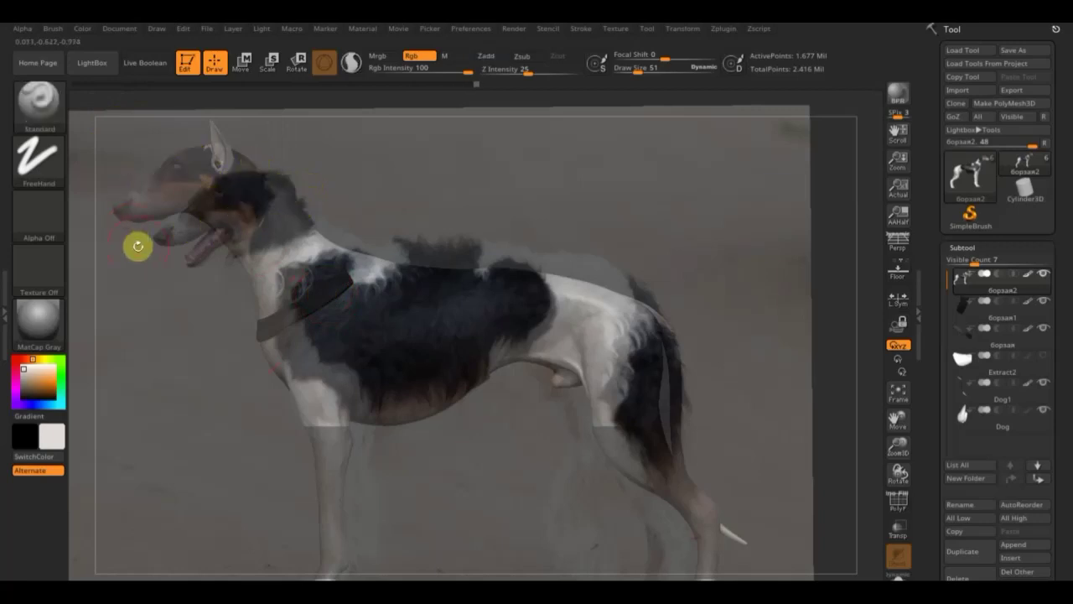
pyautogui.hotkey('shift', 'z')
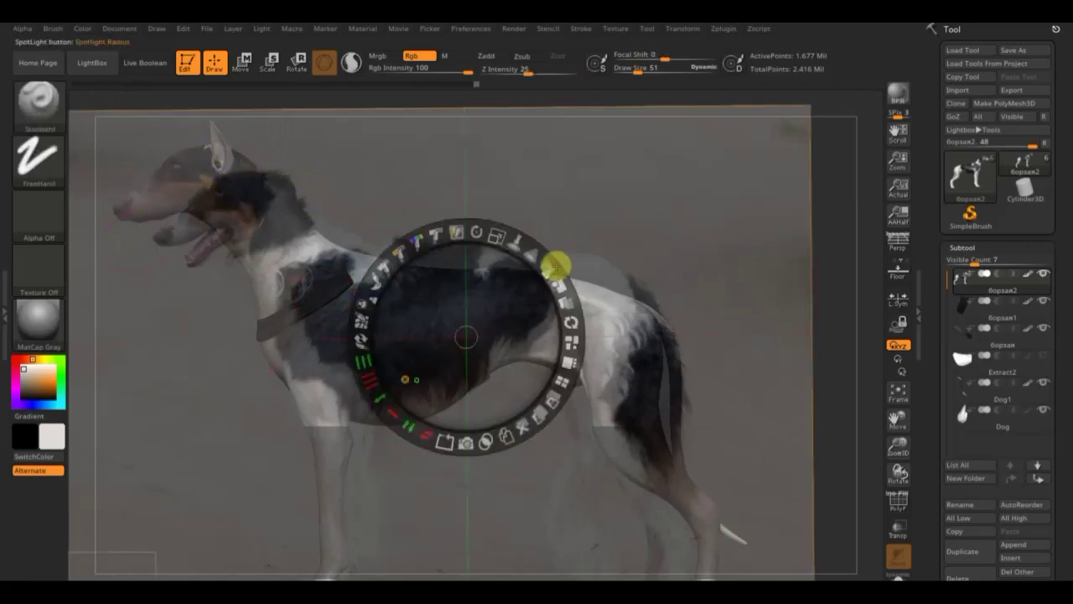
pyautogui.moveTo(555, 266); pyautogui.dragTo(570, 402)
# Enlarge the brush slightly and hide the borzoi photo to reveal the projected coat.
pyautogui.press('z')
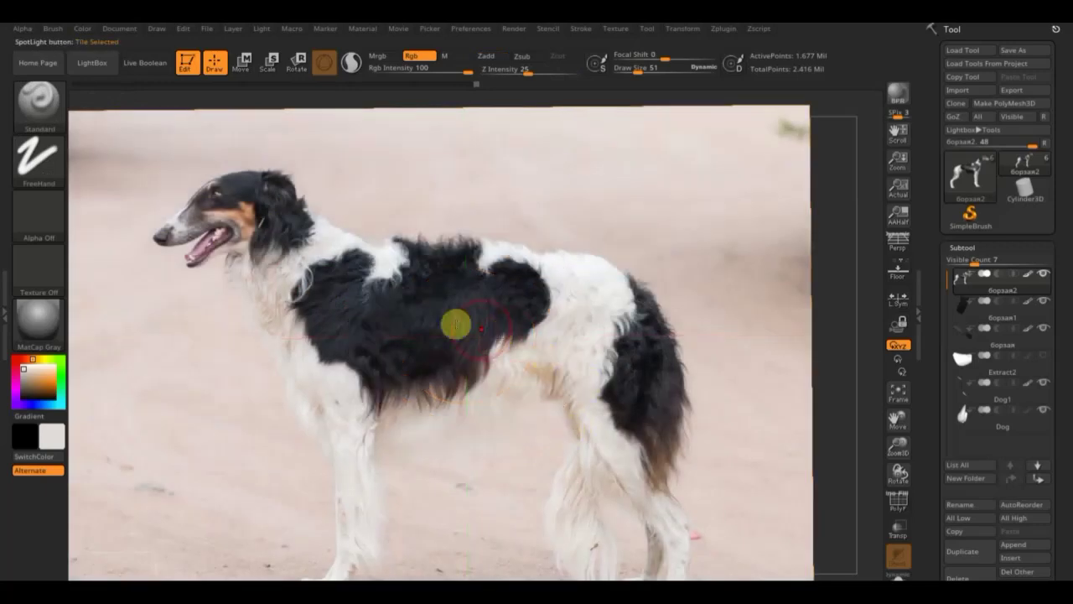
pyautogui.moveTo(635, 70); pyautogui.dragTo(646, 72)
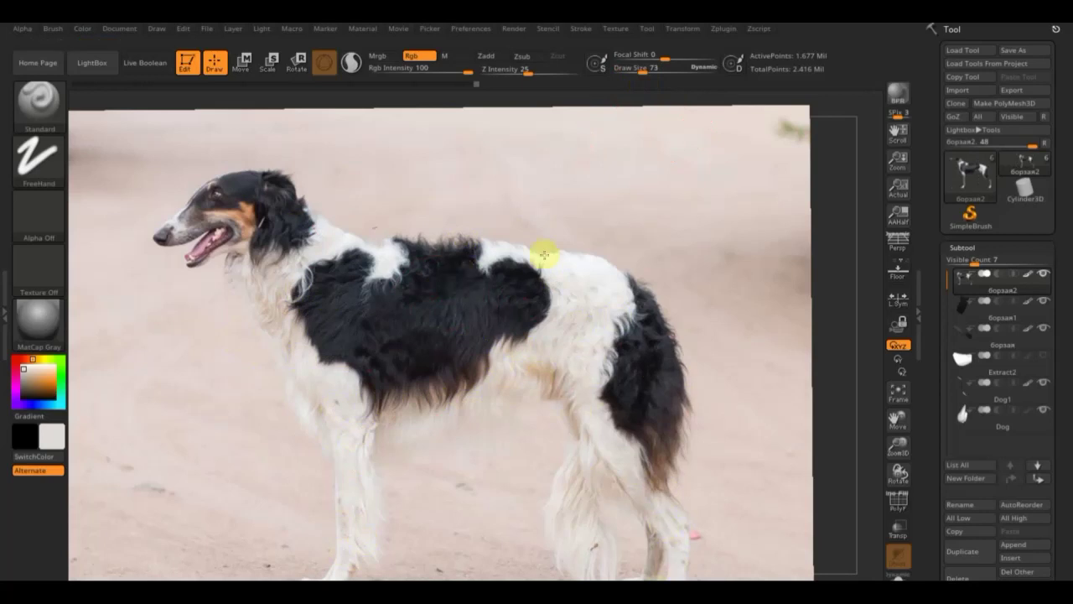
pyautogui.hotkey('shift', 'z')
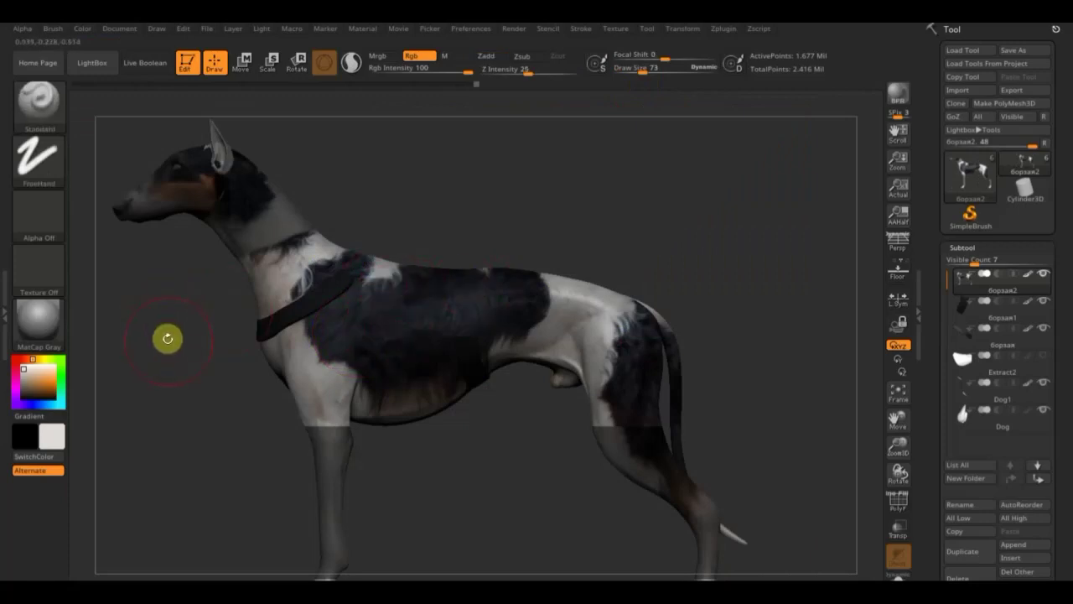
# Turn the dog to face right and smooth the colouring on the hind leg's knee.
pyautogui.moveTo(192, 299)
pyautogui.mouseDown()
pyautogui.moveTo(211, 321)
pyautogui.moveTo(288, 311)
pyautogui.moveTo(322, 320)
pyautogui.moveTo(194, 318)
pyautogui.moveTo(319, 297)
pyautogui.mouseUp()
pyautogui.press('shift')
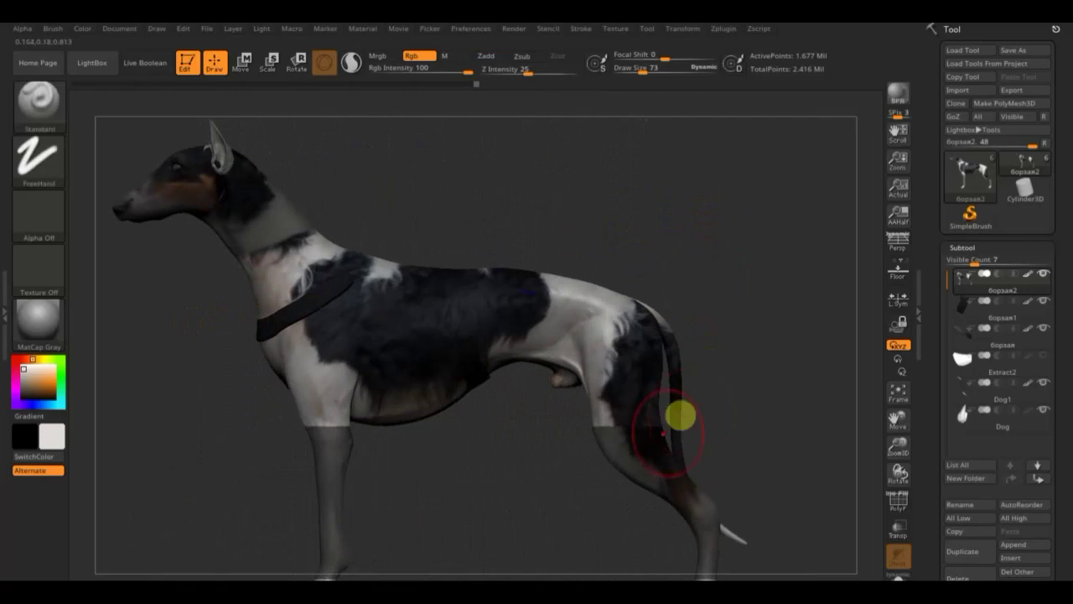
pyautogui.moveTo(660, 452)
pyautogui.keyDown('shift'); pyautogui.mouseDown()
pyautogui.moveTo(635, 427)
pyautogui.moveTo(639, 465)
pyautogui.moveTo(706, 515)
pyautogui.moveTo(699, 501)
pyautogui.mouseUp(); pyautogui.keyUp('shift')
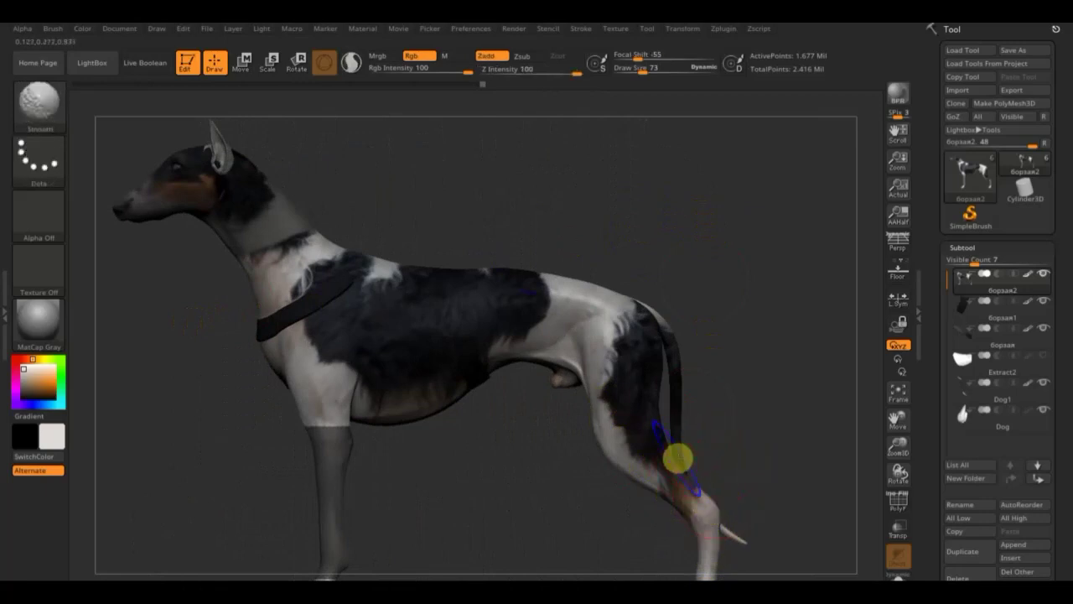
# Compare against the photo, turn the dog frontal, and set Draw Size to 24 for MaskPen.
pyautogui.hotkey('shift', 'z')
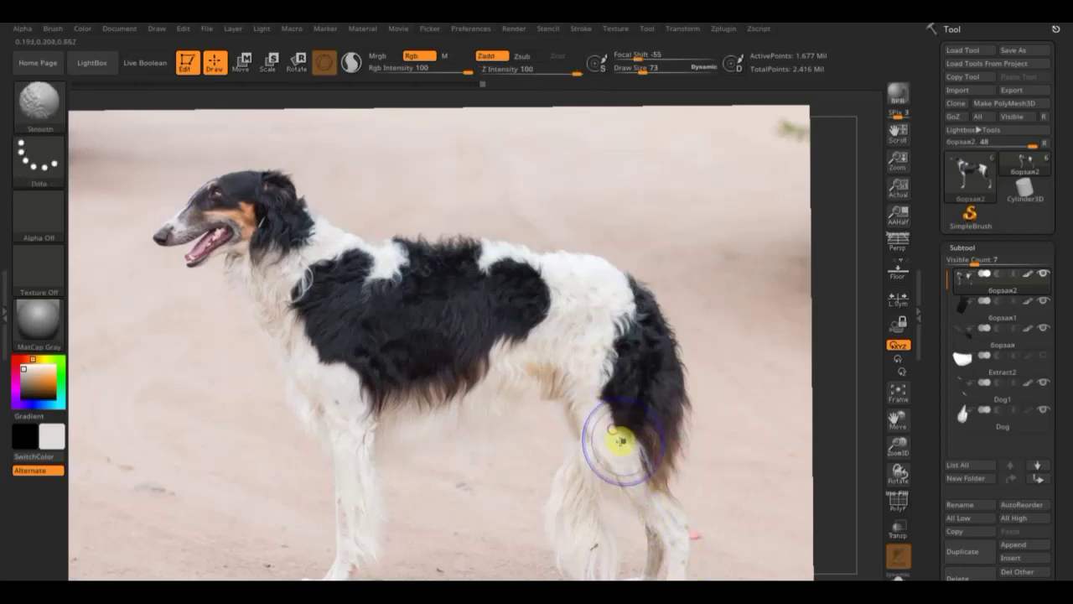
pyautogui.hotkey('shift', 'z')
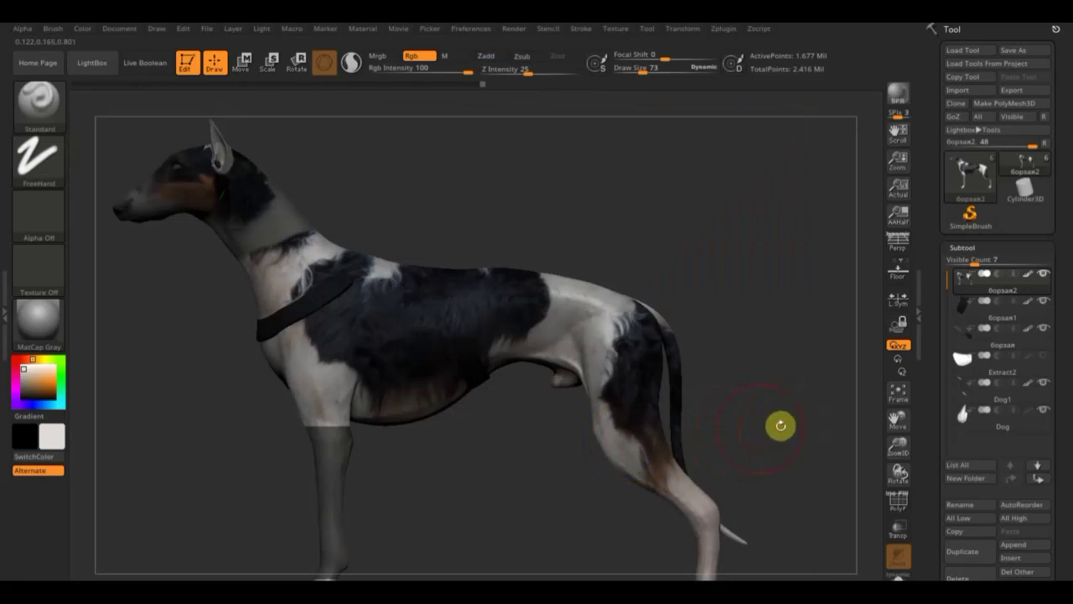
pyautogui.moveTo(746, 425)
pyautogui.mouseDown()
pyautogui.moveTo(877, 421)
pyautogui.moveTo(774, 431)
pyautogui.mouseUp()
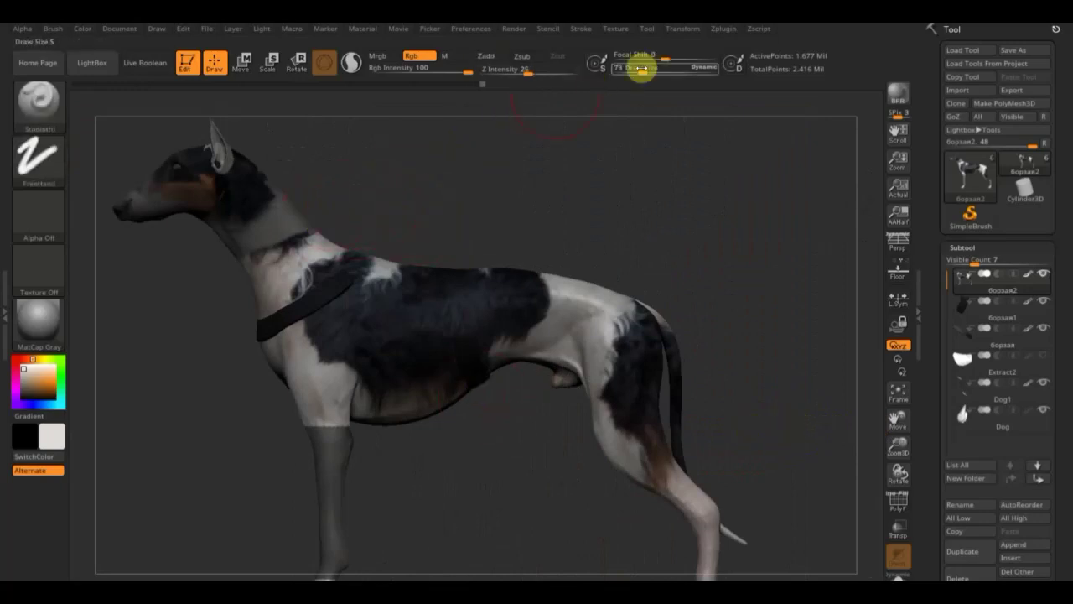
pyautogui.moveTo(642, 66); pyautogui.dragTo(630, 70)
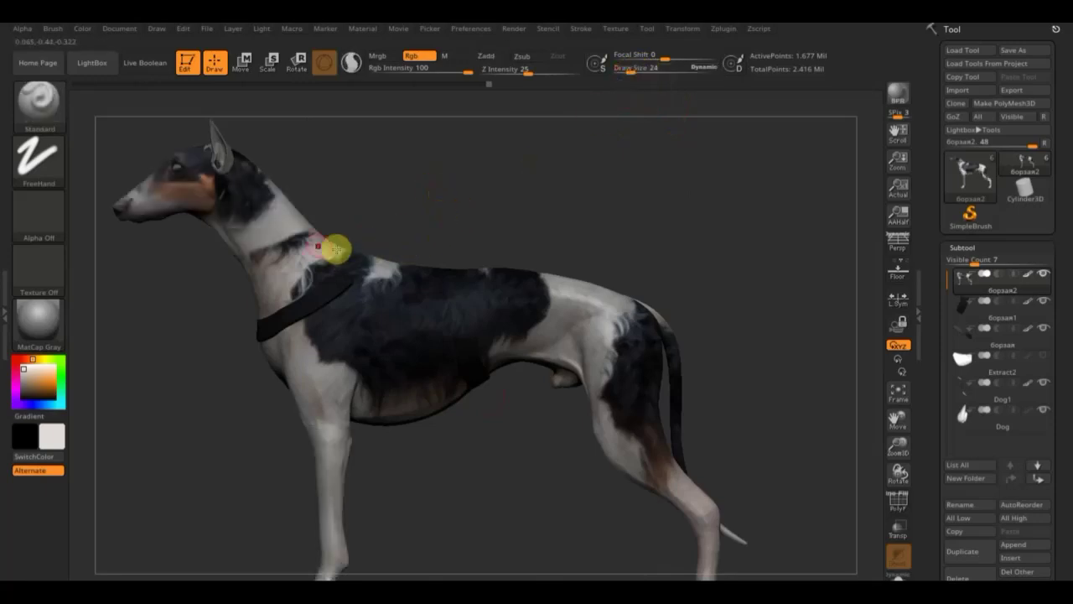
pyautogui.press('ctrl')
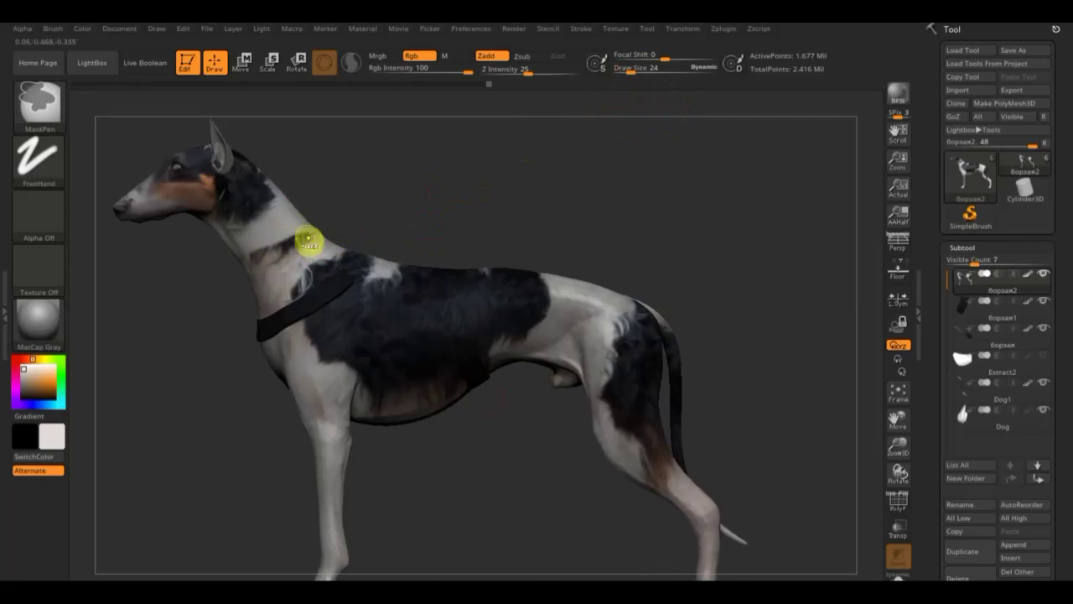
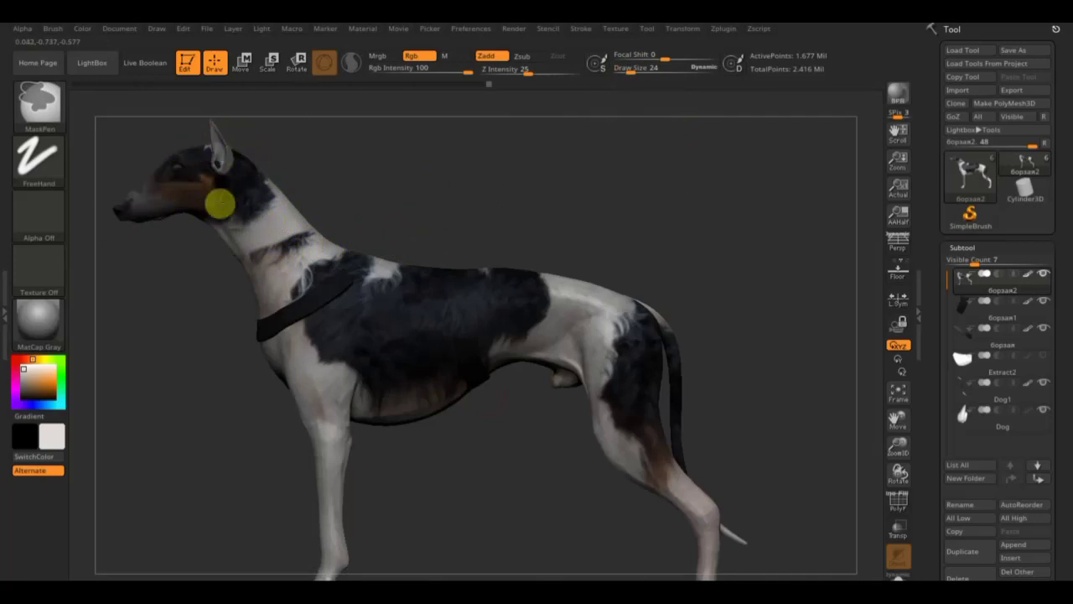
# At brush size 42, mask the collar, neck, belly, hind leg and front leg.
pyautogui.moveTo(241, 342)
pyautogui.keyDown('ctrl'); pyautogui.mouseDown()
pyautogui.moveTo(352, 260)
pyautogui.moveTo(416, 331)
pyautogui.moveTo(426, 323)
pyautogui.moveTo(431, 242)
pyautogui.moveTo(632, 260)
pyautogui.moveTo(687, 232)
pyautogui.mouseUp(); pyautogui.keyUp('ctrl')
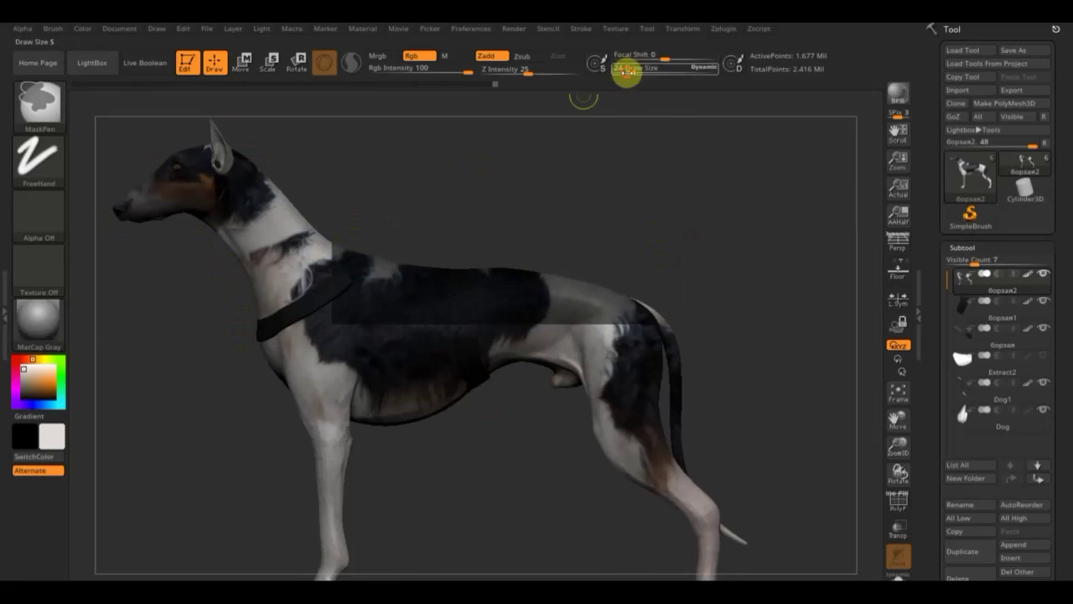
pyautogui.moveTo(631, 71); pyautogui.dragTo(642, 71)
pyautogui.moveTo(324, 251)
pyautogui.keyDown('ctrl'); pyautogui.mouseDown()
pyautogui.moveTo(330, 269)
pyautogui.moveTo(226, 364)
pyautogui.moveTo(256, 383)
pyautogui.moveTo(595, 314)
pyautogui.mouseUp(); pyautogui.keyUp('ctrl')
pyautogui.moveTo(360, 367)
pyautogui.keyDown('ctrl'); pyautogui.mouseDown()
pyautogui.moveTo(512, 378)
pyautogui.moveTo(663, 313)
pyautogui.moveTo(641, 470)
pyautogui.moveTo(665, 472)
pyautogui.moveTo(705, 516)
pyautogui.mouseUp(); pyautogui.keyUp('ctrl')
pyautogui.keyDown('ctrl'); pyautogui.moveTo(385, 341); pyautogui.dragTo(331, 570); pyautogui.keyUp('ctrl')
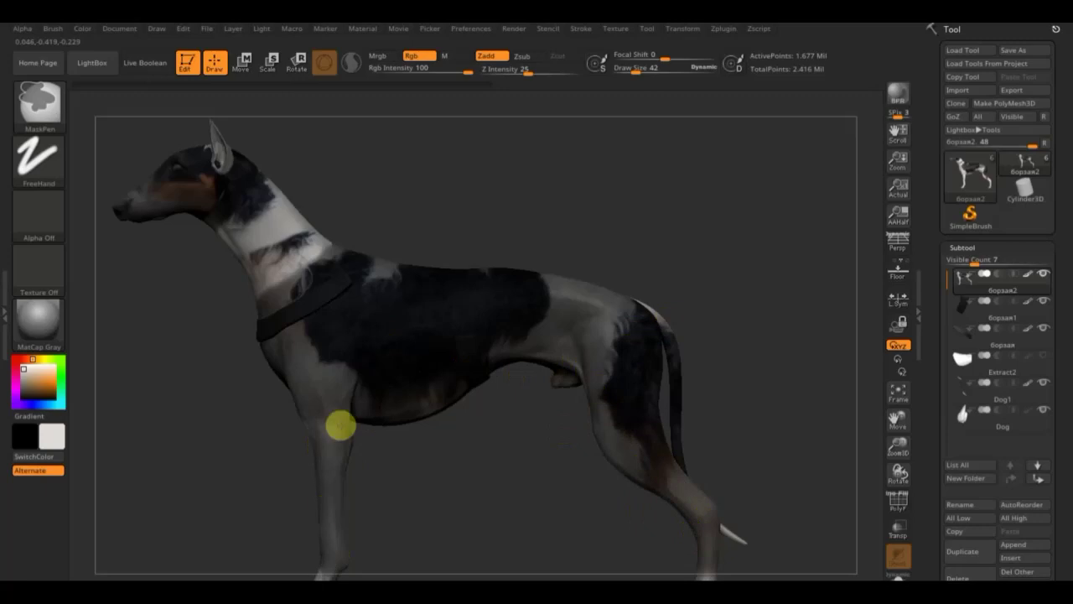
# Clear the mask, remask the whole dog, then invert it to free the neck and front leg.
pyautogui.keyDown('ctrl'); pyautogui.moveTo(479, 168); pyautogui.dragTo(477, 165); pyautogui.keyUp('ctrl')
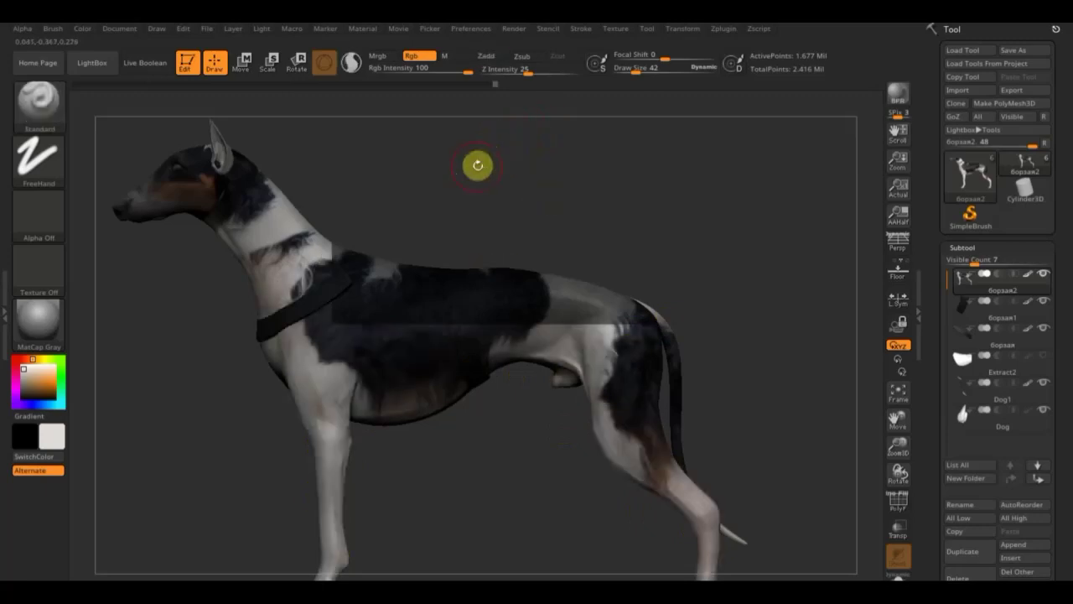
pyautogui.press('shift')
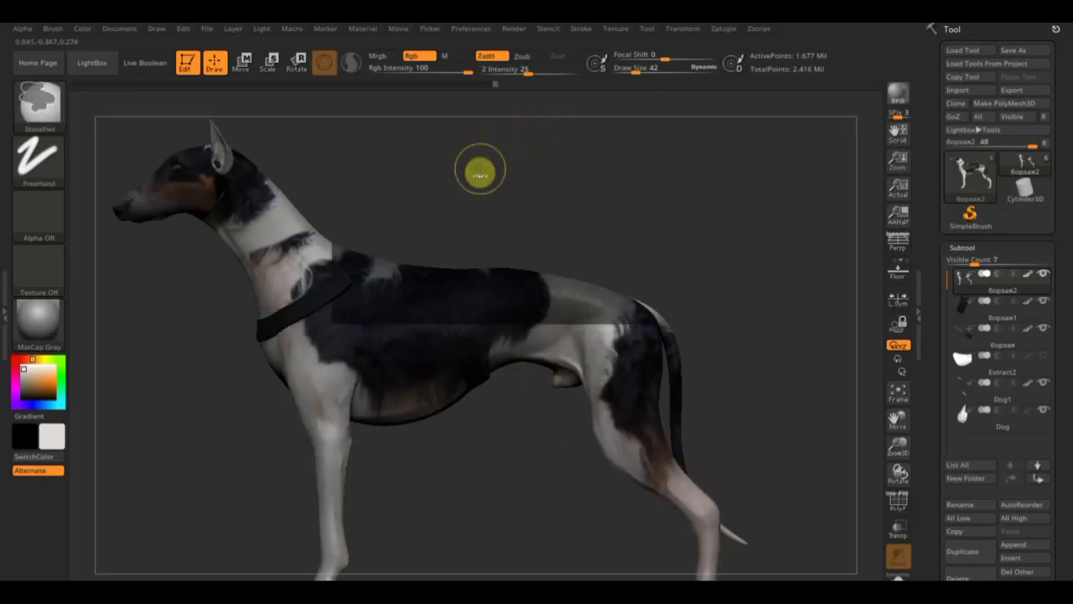
pyautogui.keyDown('ctrl'); pyautogui.click(480, 168); pyautogui.keyUp('ctrl')
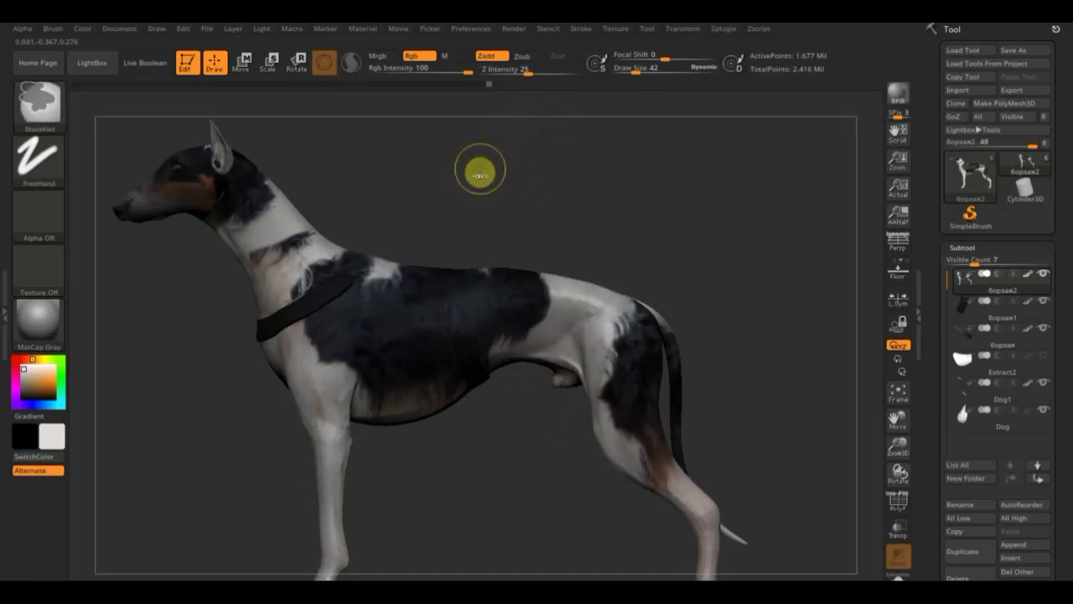
pyautogui.hotkey('ctrl', 'z')
pyautogui.hotkey('ctrl', 'z')
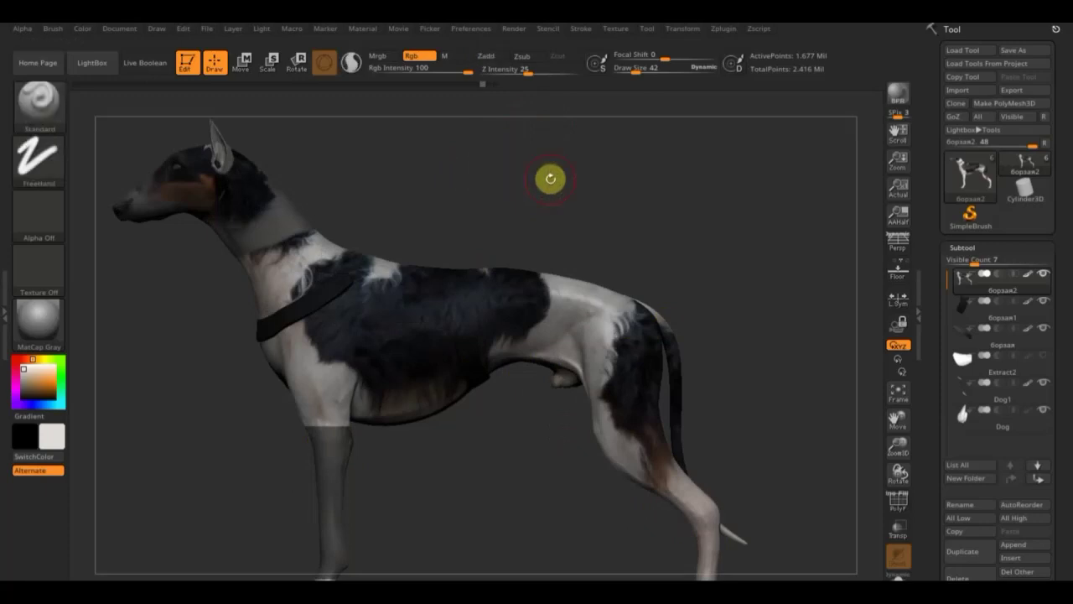
pyautogui.press('ctrl')
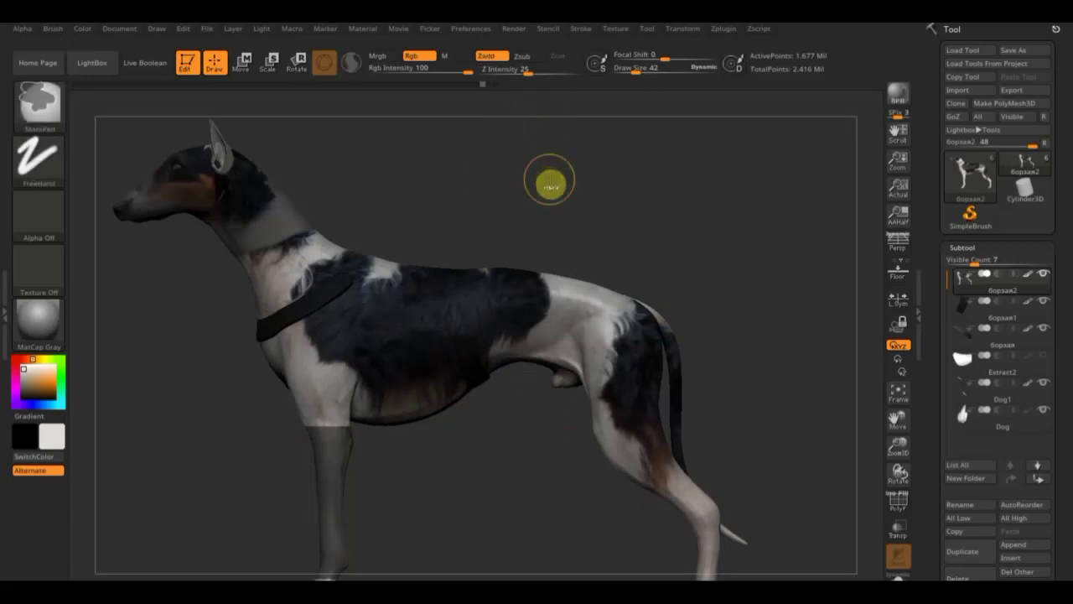
pyautogui.press('shift')
pyautogui.keyDown('ctrl'); pyautogui.moveTo(550, 182); pyautogui.dragTo(554, 183); pyautogui.keyUp('ctrl')
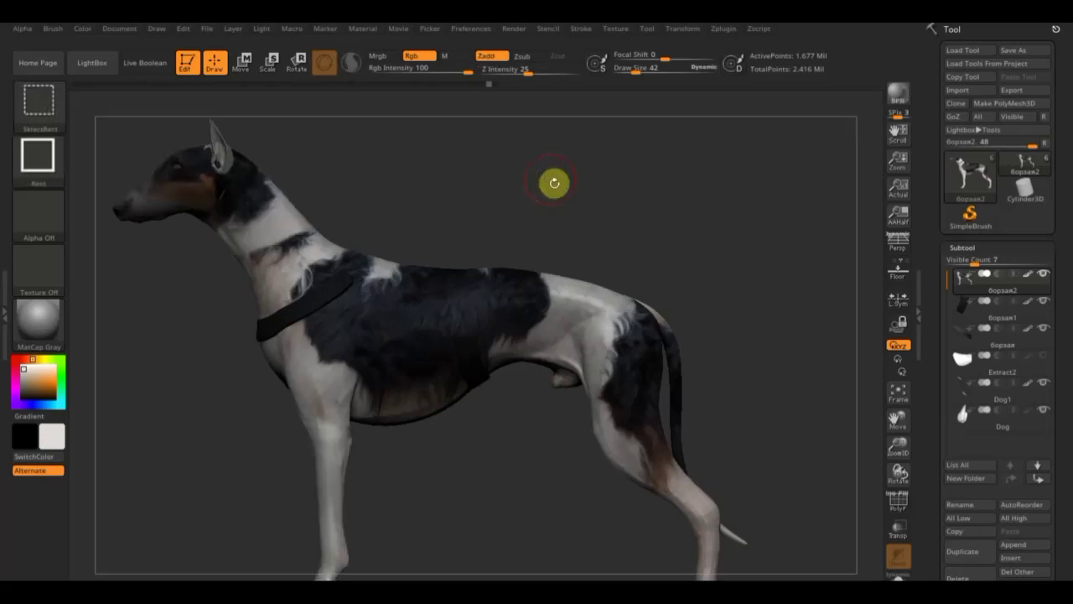
pyautogui.keyDown('ctrl'); pyautogui.click(553, 182); pyautogui.keyUp('ctrl')
pyautogui.keyDown('ctrl'); pyautogui.click(551, 178); pyautogui.keyUp('ctrl')
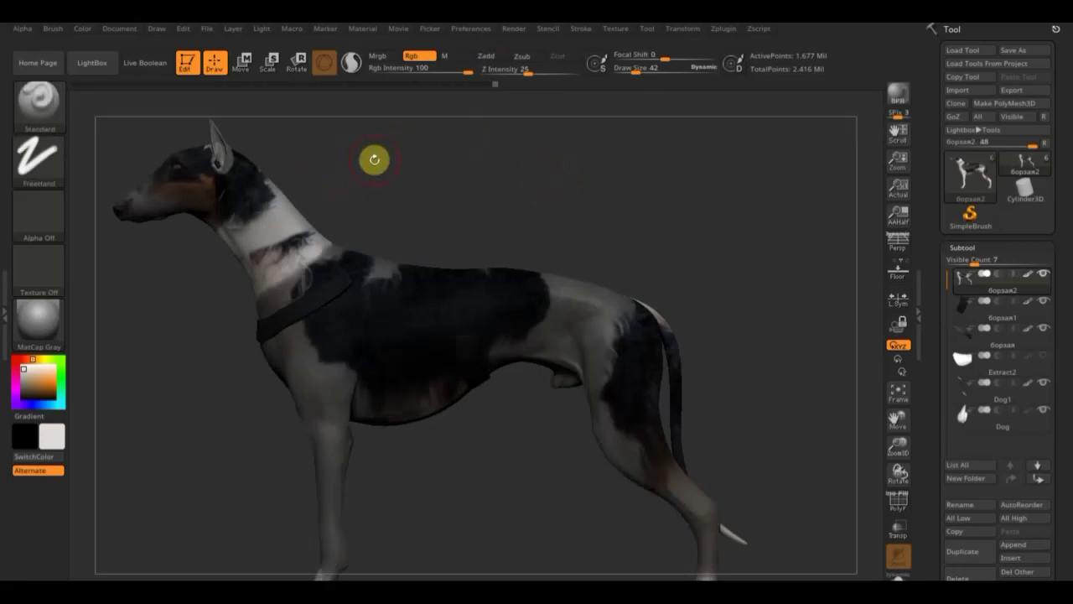
pyautogui.hotkey('shift', 'z')
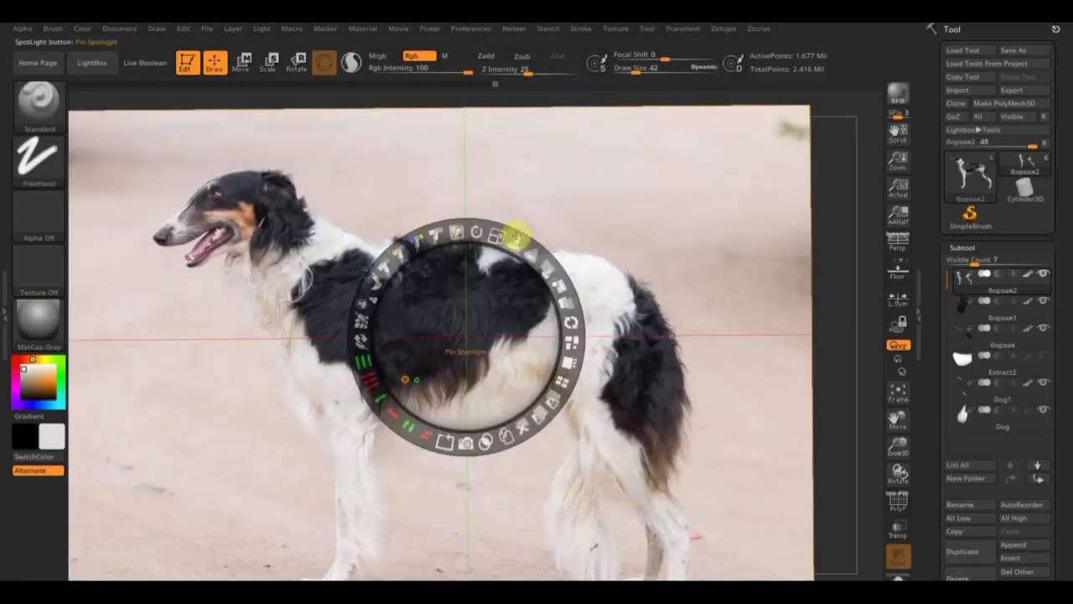
pyautogui.moveTo(513, 238)
pyautogui.mouseDown()
pyautogui.moveTo(545, 254)
pyautogui.moveTo(482, 211)
pyautogui.moveTo(442, 199)
pyautogui.mouseUp()
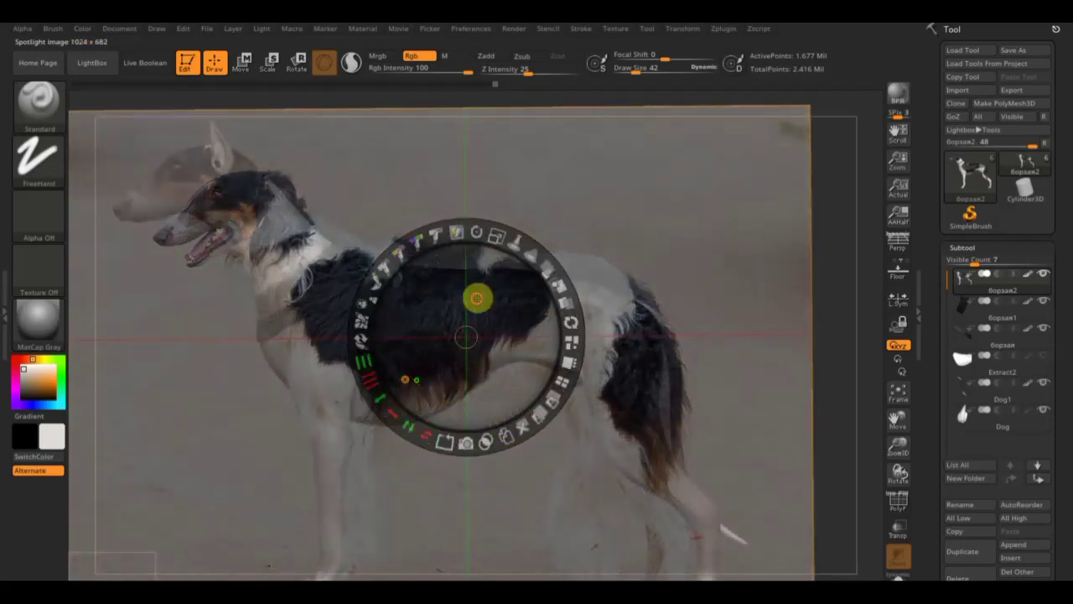
pyautogui.moveTo(477, 296)
pyautogui.mouseDown()
pyautogui.moveTo(180, 105)
pyautogui.moveTo(127, 85)
pyautogui.moveTo(109, 64)
pyautogui.moveTo(132, 67)
pyautogui.moveTo(134, 87)
pyautogui.moveTo(158, 84)
pyautogui.mouseUp()
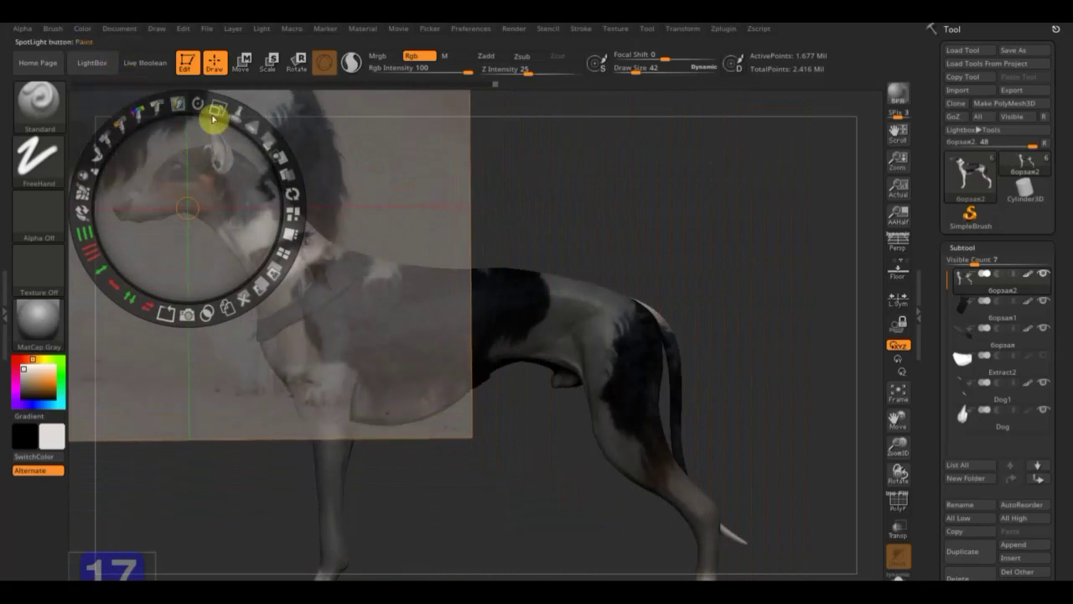
pyautogui.moveTo(213, 115)
pyautogui.mouseDown()
pyautogui.moveTo(144, 96)
pyautogui.moveTo(172, 160)
pyautogui.moveTo(156, 194)
pyautogui.mouseUp()
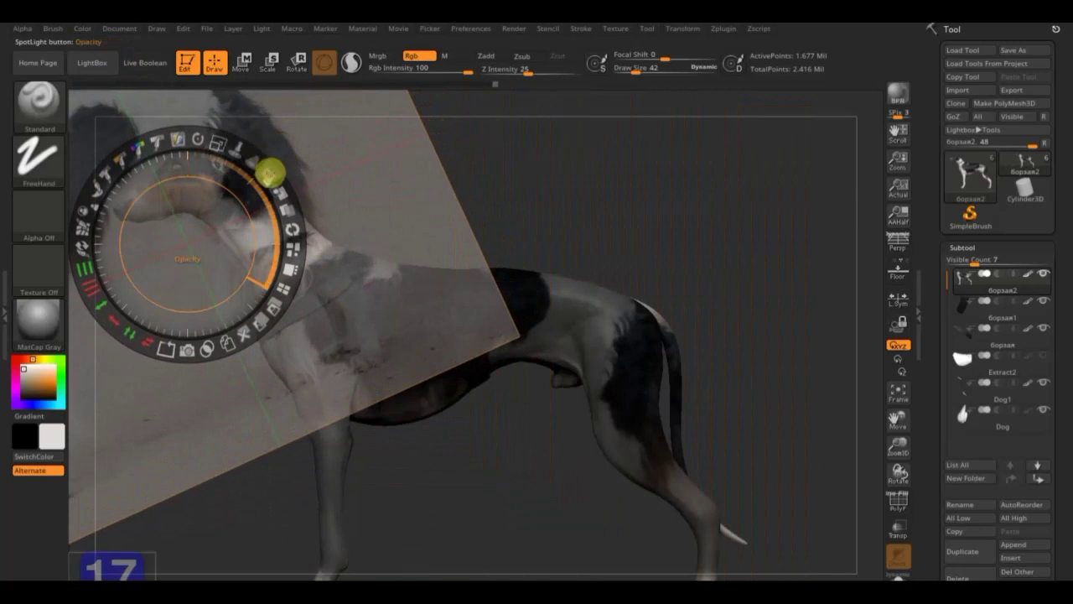
pyautogui.moveTo(268, 175)
pyautogui.mouseDown()
pyautogui.moveTo(287, 204)
pyautogui.moveTo(328, 347)
pyautogui.mouseUp()
pyautogui.press('z')
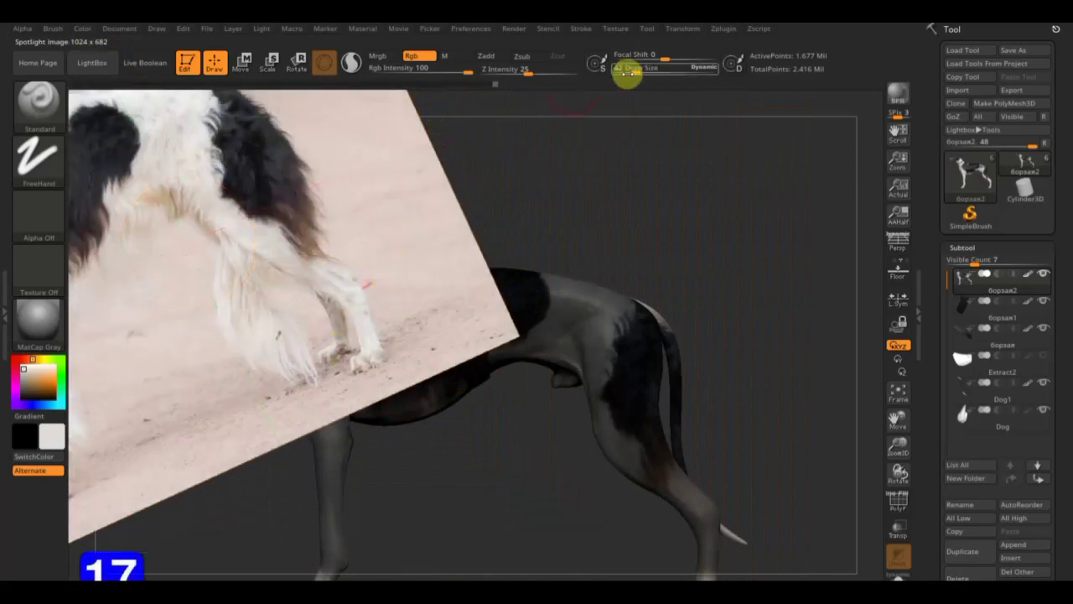
pyautogui.moveTo(633, 68); pyautogui.dragTo(647, 75)
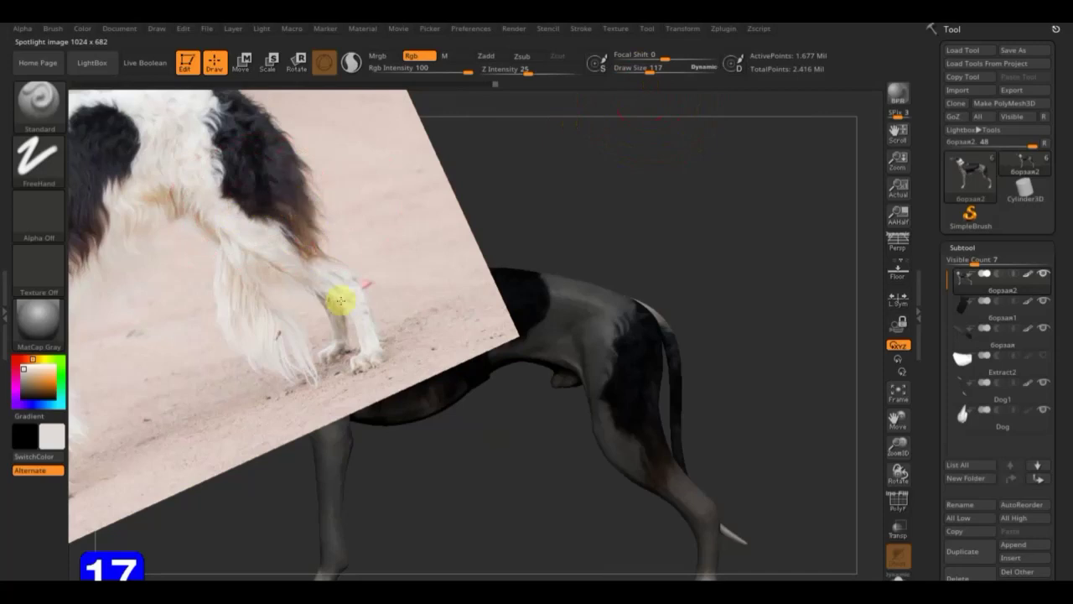
pyautogui.press('shift')
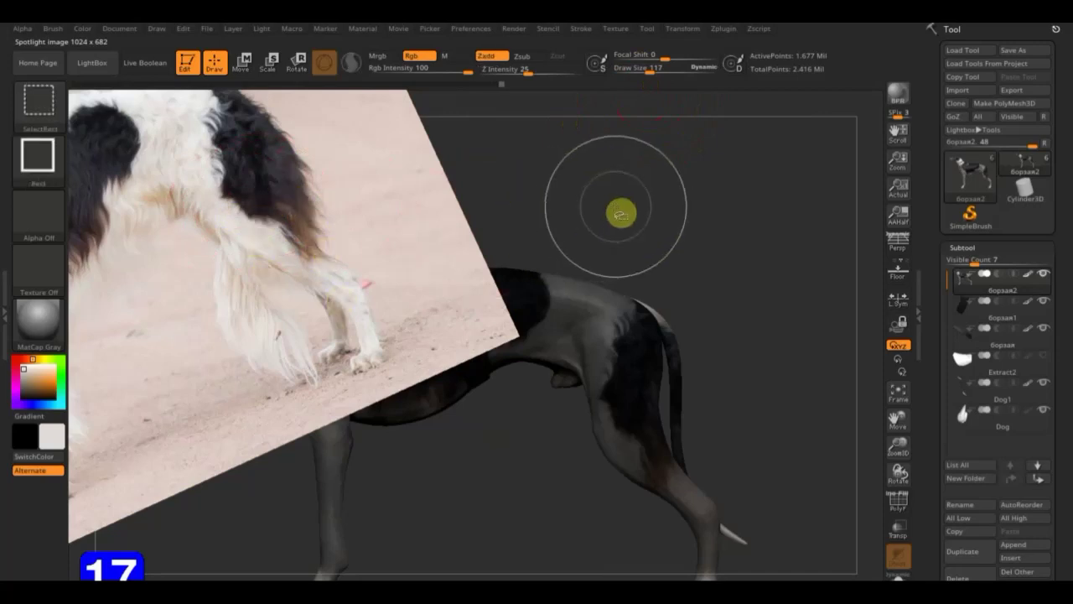
pyautogui.hotkey('shift', 'z')
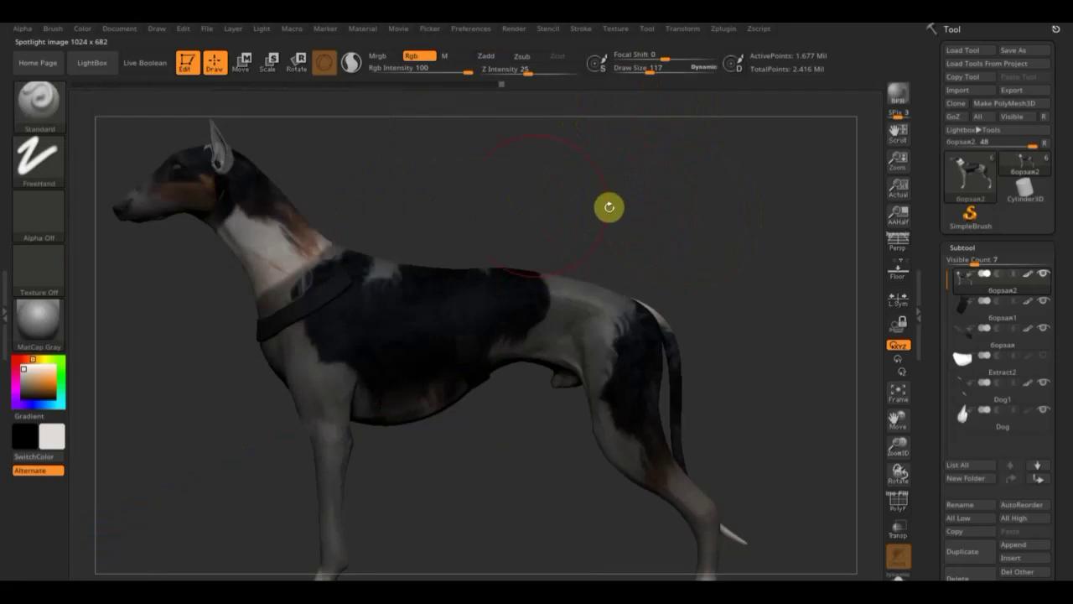
# Turn the dog to view its rear, lower Rgb Intensity to 17, and save the project.
pyautogui.moveTo(520, 206)
pyautogui.mouseDown()
pyautogui.moveTo(474, 233)
pyautogui.moveTo(567, 211)
pyautogui.moveTo(663, 307)
pyautogui.moveTo(630, 269)
pyautogui.moveTo(575, 301)
pyautogui.moveTo(605, 327)
pyautogui.moveTo(632, 292)
pyautogui.mouseUp()
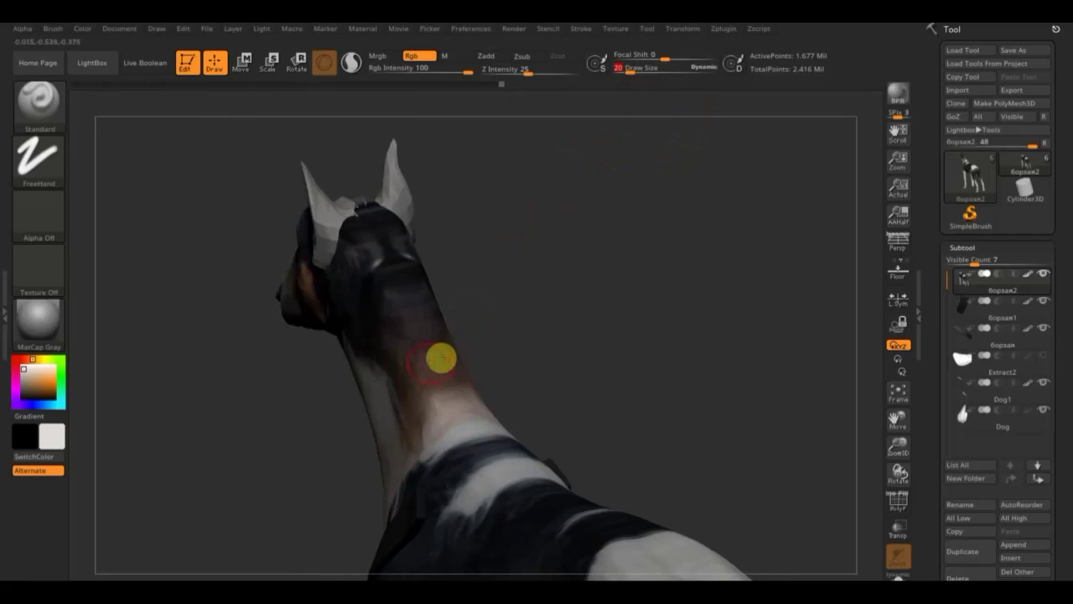
pyautogui.moveTo(466, 71); pyautogui.dragTo(409, 75)
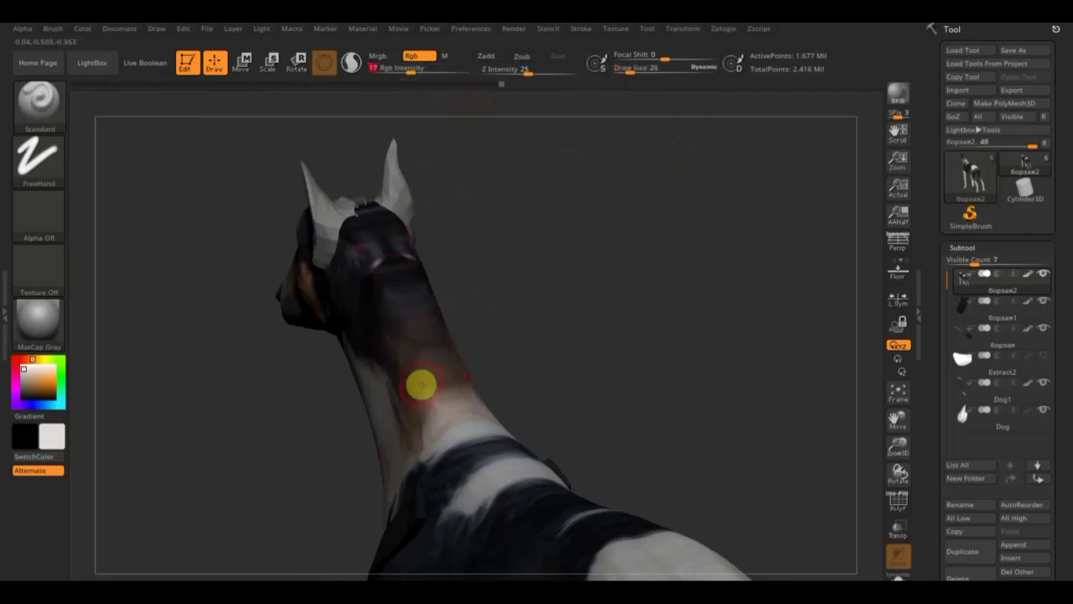
pyautogui.hotkey('ctrl', 's')
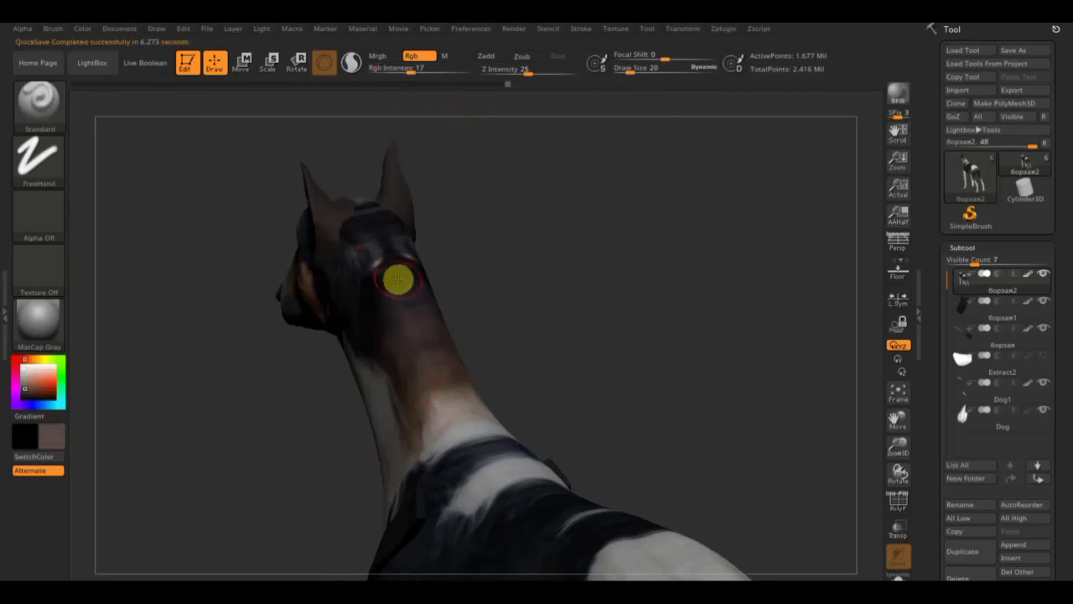
# Paint dark strokes on the back of the head and neck, sampling darker and cheek-tan colours.
pyautogui.moveTo(398, 279)
pyautogui.mouseDown()
pyautogui.moveTo(383, 319)
pyautogui.moveTo(407, 278)
pyautogui.moveTo(429, 337)
pyautogui.mouseUp()
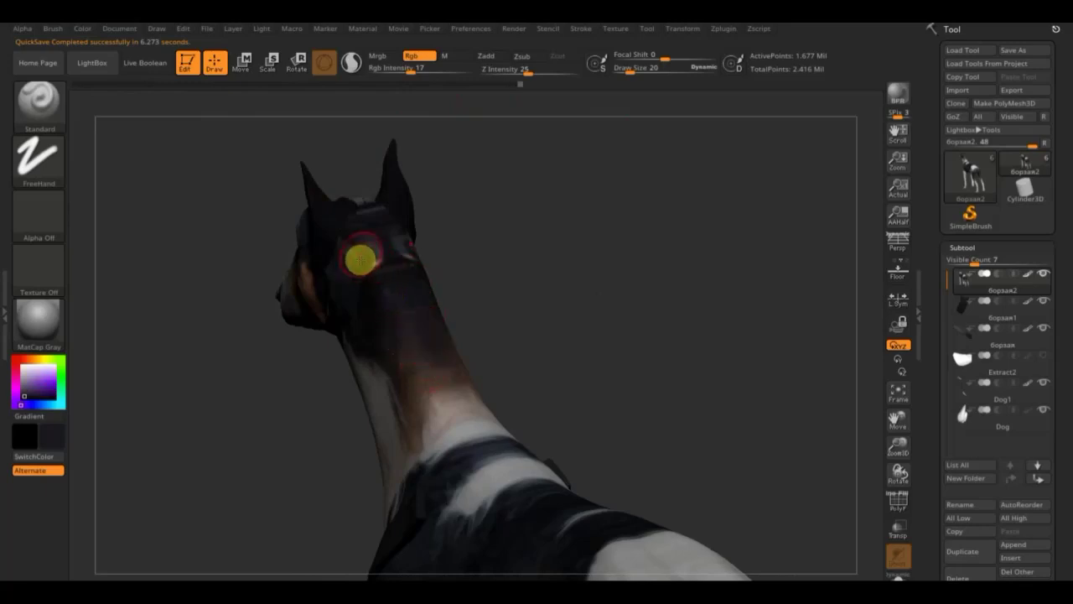
pyautogui.press('c')
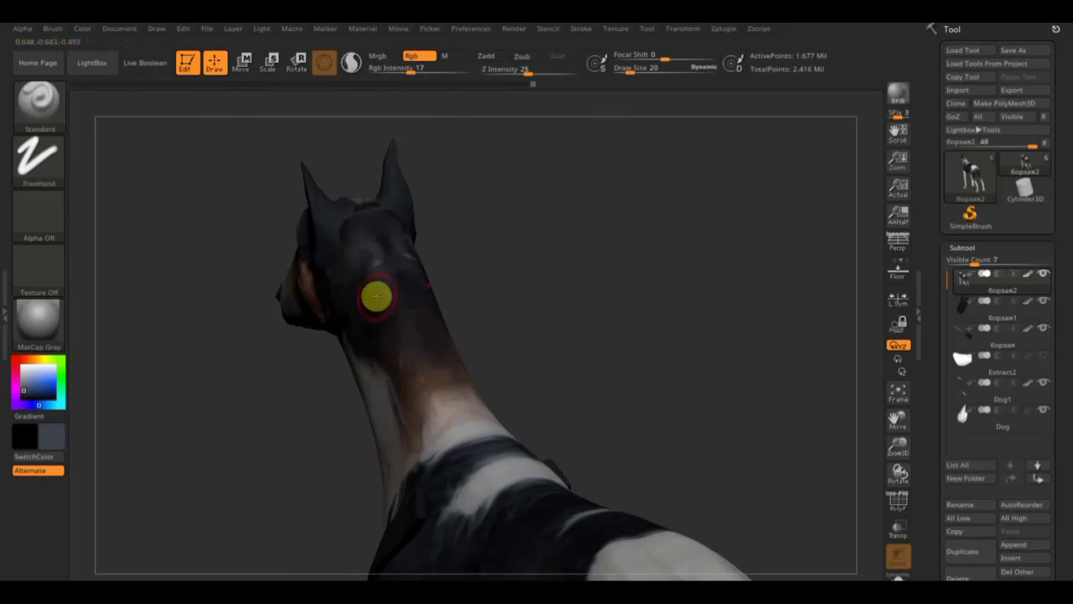
pyautogui.press('c')
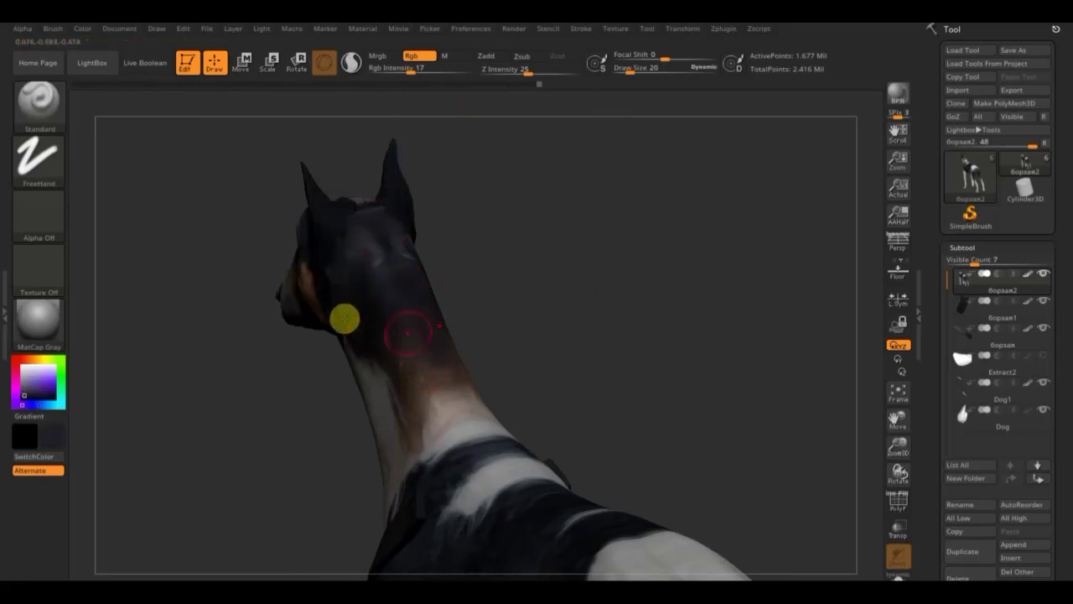
pyautogui.moveTo(495, 285); pyautogui.dragTo(533, 271)
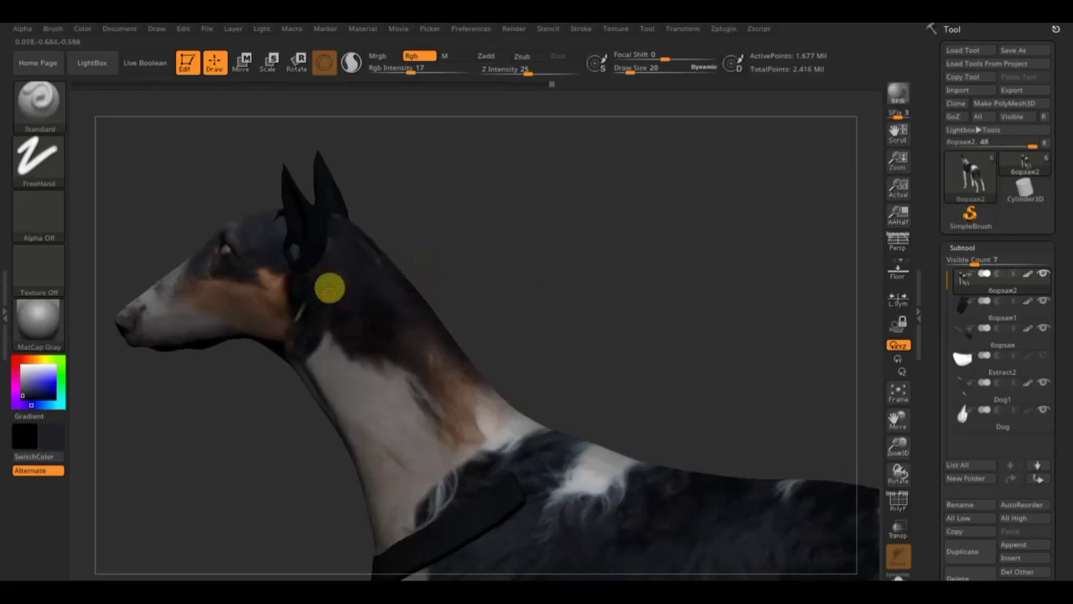
pyautogui.moveTo(561, 282)
pyautogui.mouseDown()
pyautogui.moveTo(584, 282)
pyautogui.moveTo(526, 314)
pyautogui.moveTo(568, 314)
pyautogui.moveTo(539, 256)
pyautogui.moveTo(551, 257)
pyautogui.moveTo(476, 296)
pyautogui.mouseUp()
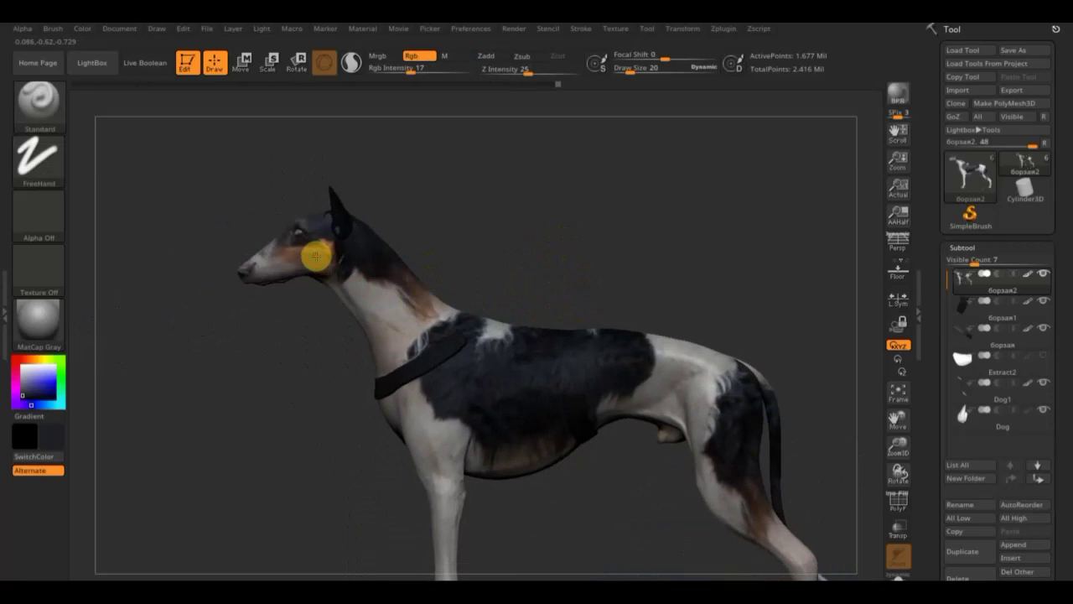
pyautogui.press('c')
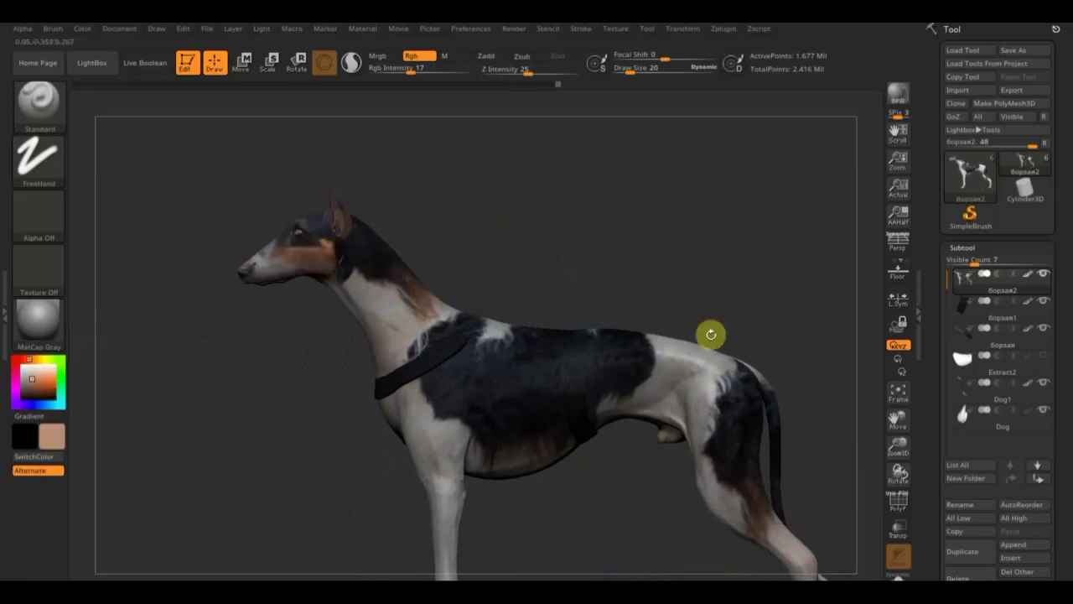
# Select the Dog subtool and bring up its Tool > Geometry settings.
pyautogui.keyDown('alt'); pyautogui.click(347, 214); pyautogui.keyUp('alt')
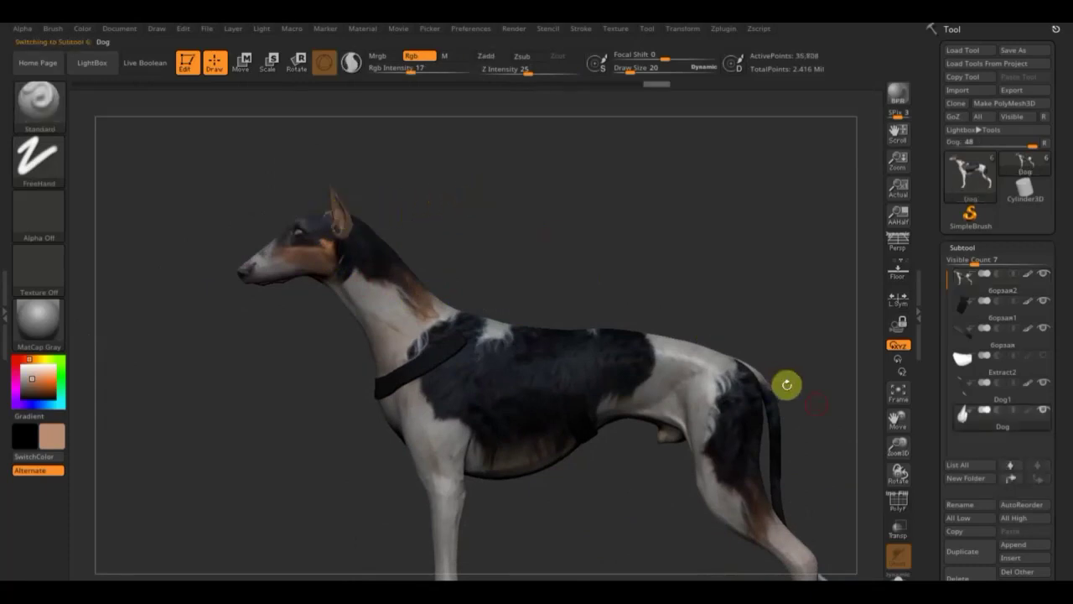
pyautogui.moveTo(771, 389); pyautogui.dragTo(712, 292)
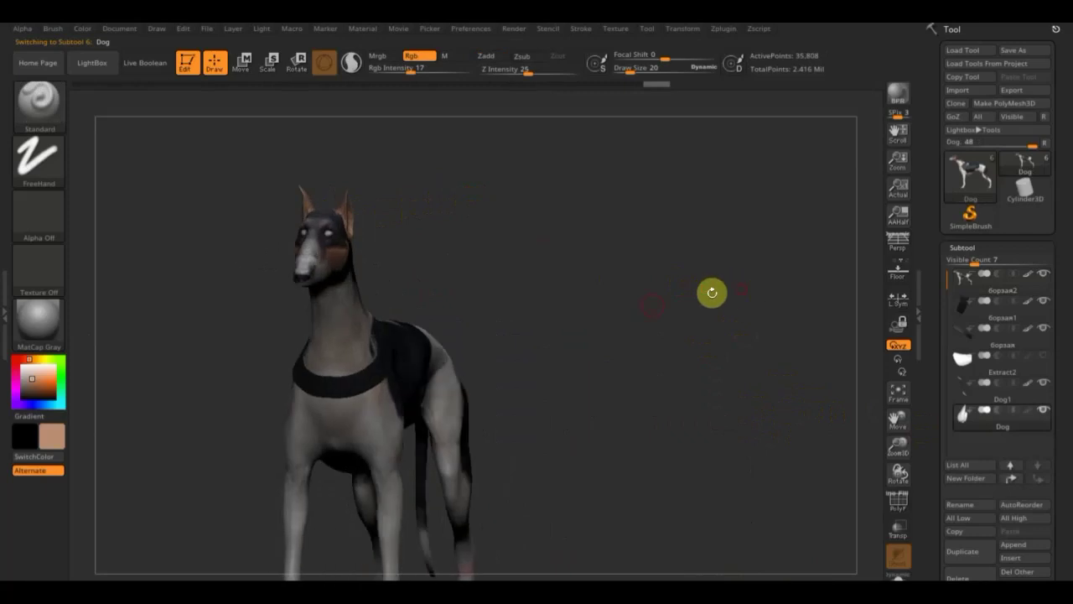
pyautogui.keyDown('alt'); pyautogui.moveTo(603, 316); pyautogui.dragTo(741, 490); pyautogui.keyUp('alt')
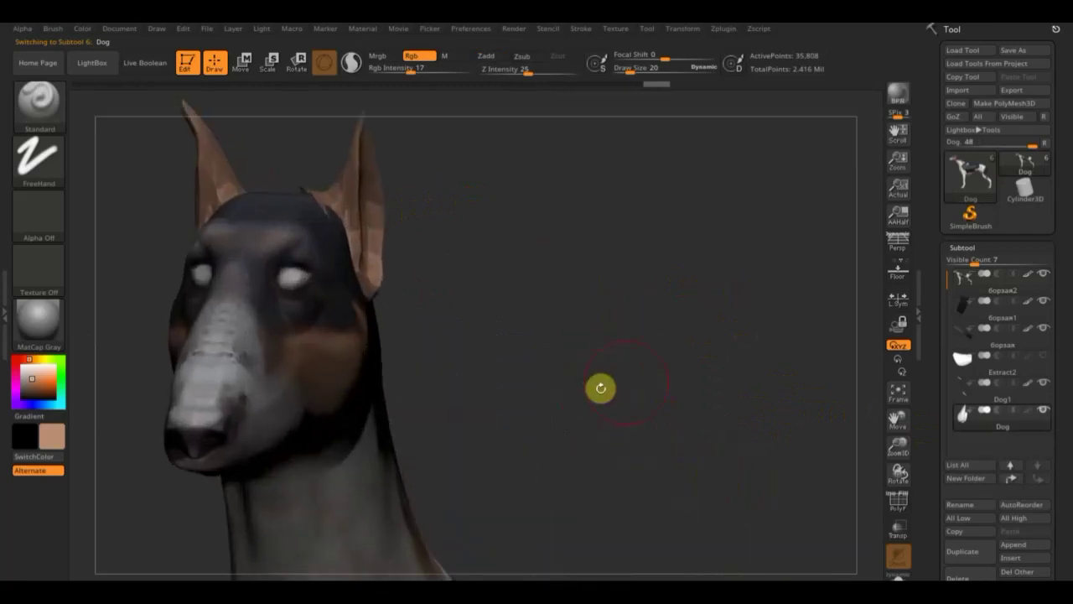
pyautogui.scroll(-2, 1058, 486)
pyautogui.scroll(-3, 1052, 436)
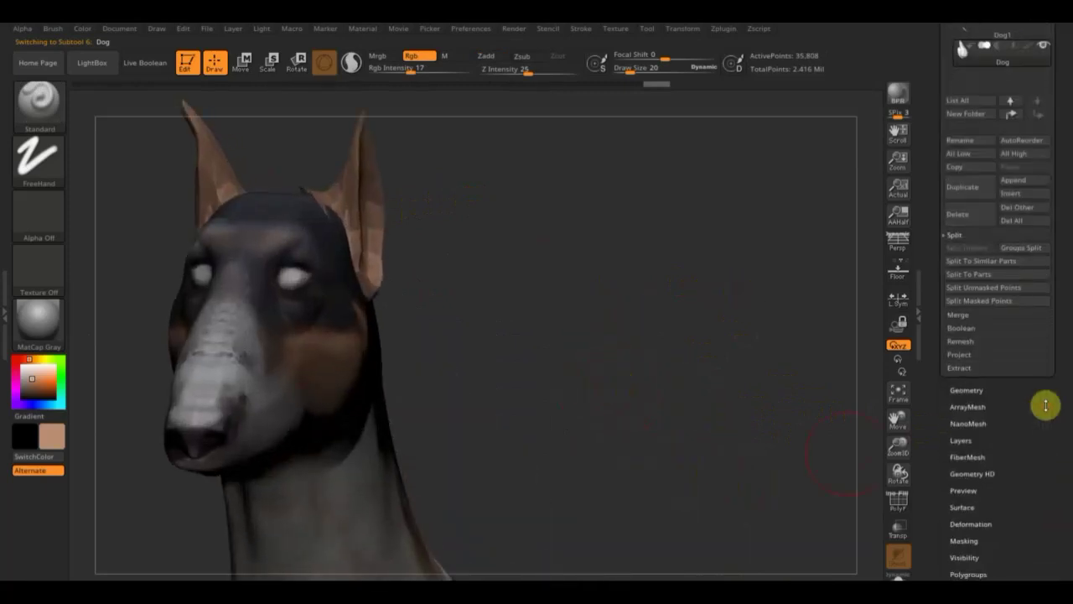
pyautogui.click(976, 392)
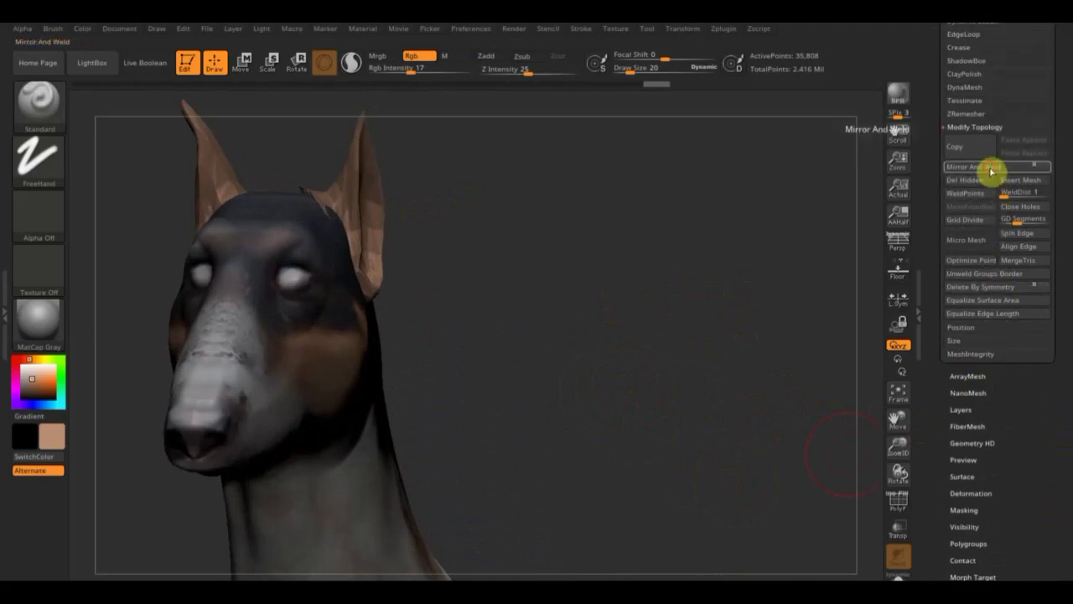
pyautogui.moveTo(738, 235)
pyautogui.mouseDown()
pyautogui.moveTo(692, 299)
pyautogui.moveTo(629, 298)
pyautogui.mouseUp()
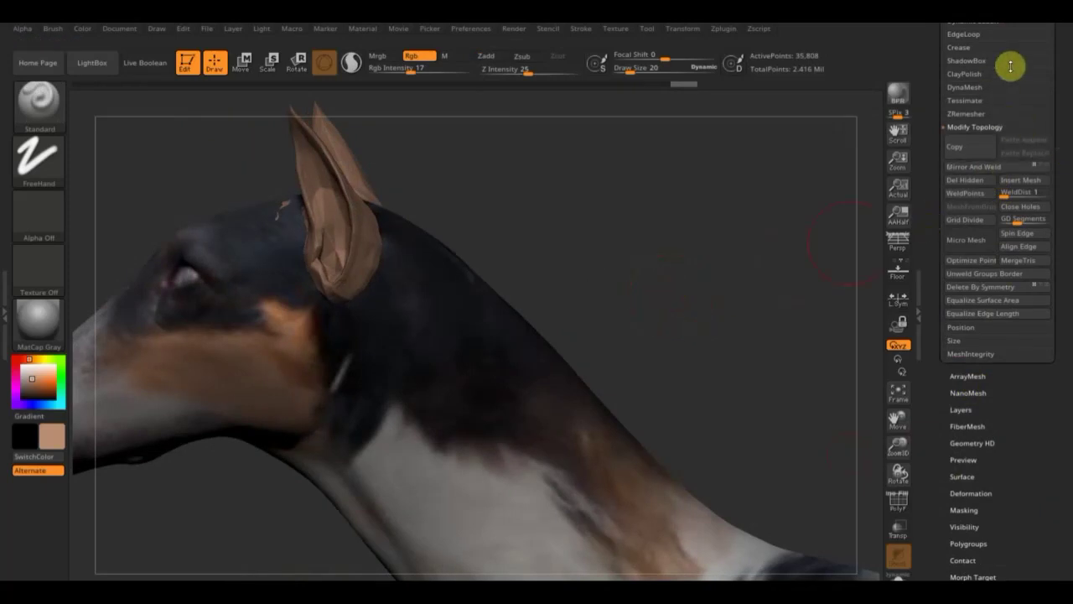
pyautogui.moveTo(1065, 55); pyautogui.dragTo(1065, 193)
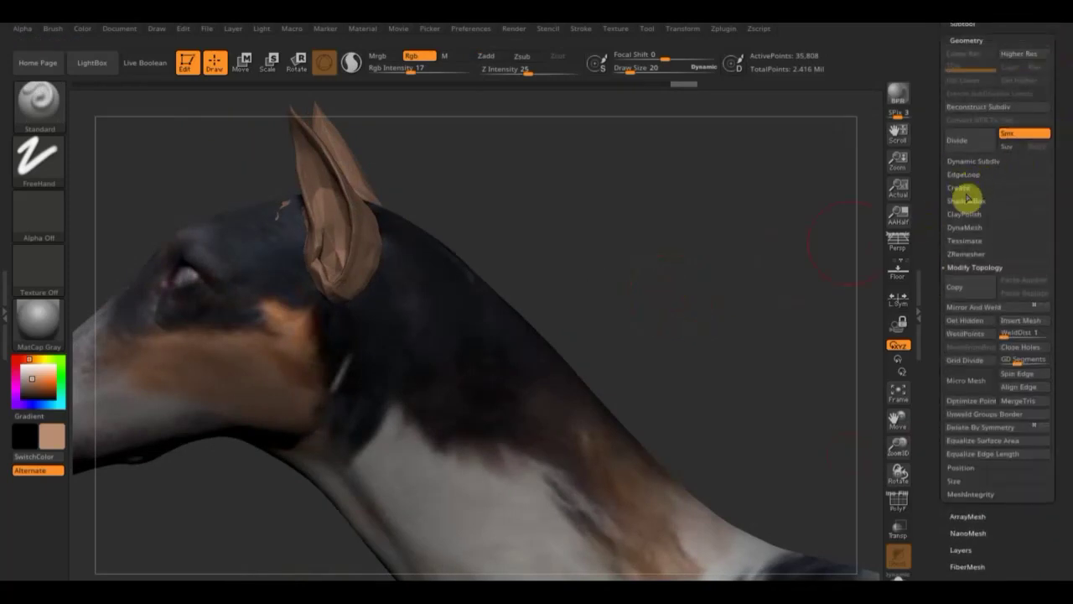
# Remesh the dog with DynaMesh at a trial resolution of 752.
pyautogui.click(969, 227)
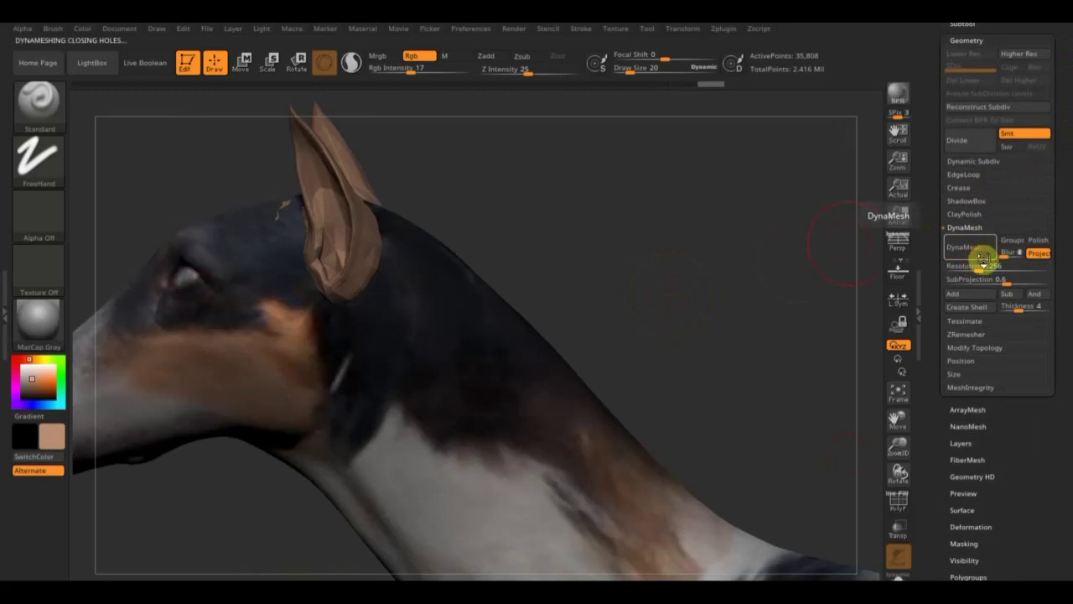
pyautogui.click(977, 249)
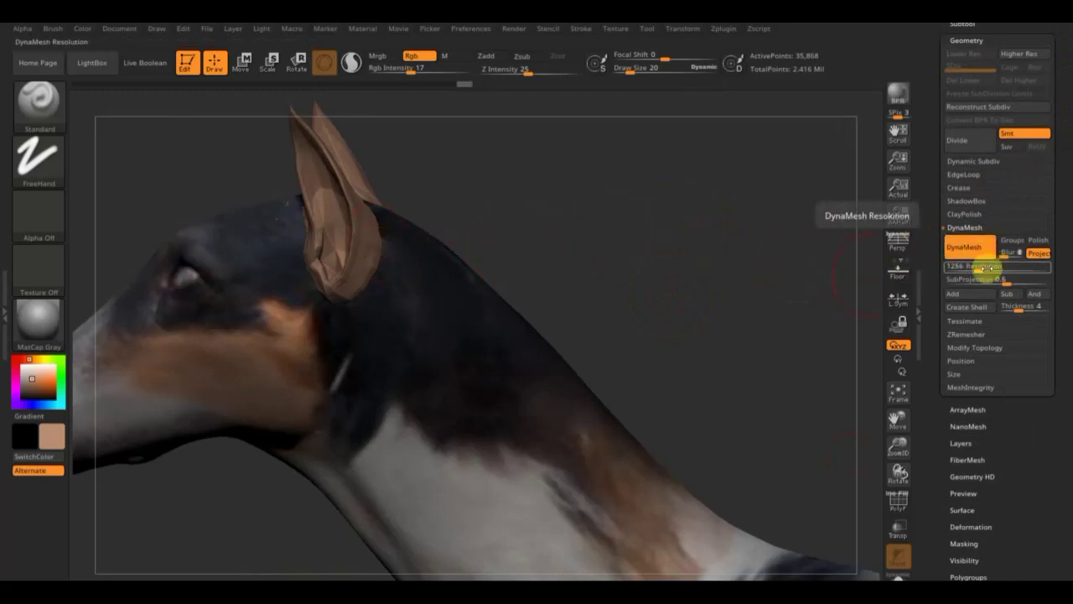
pyautogui.moveTo(984, 268); pyautogui.dragTo(988, 271)
pyautogui.click(966, 251)
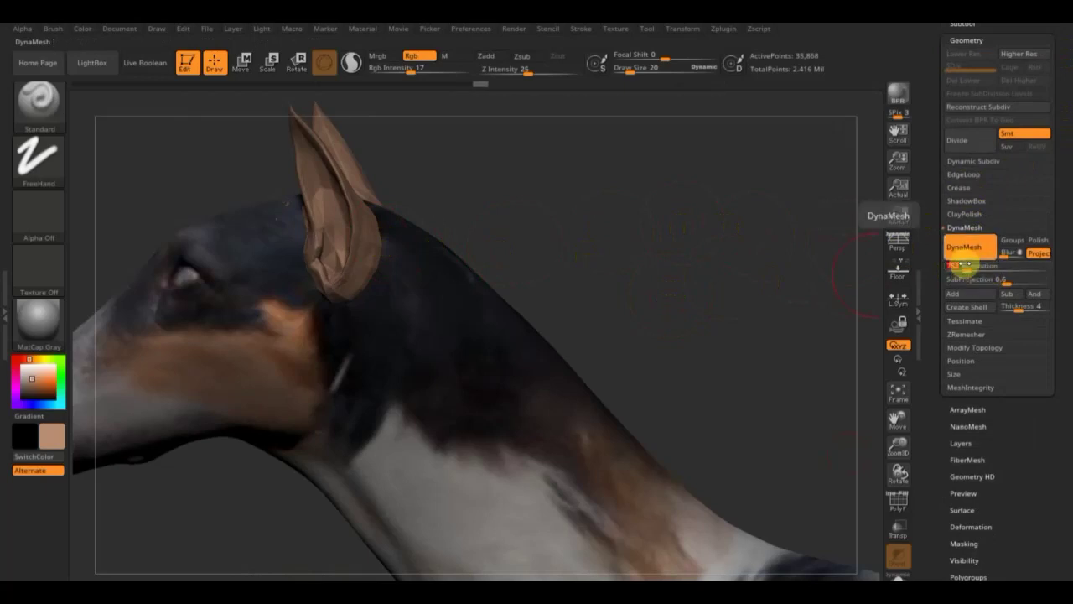
pyautogui.click(975, 266)
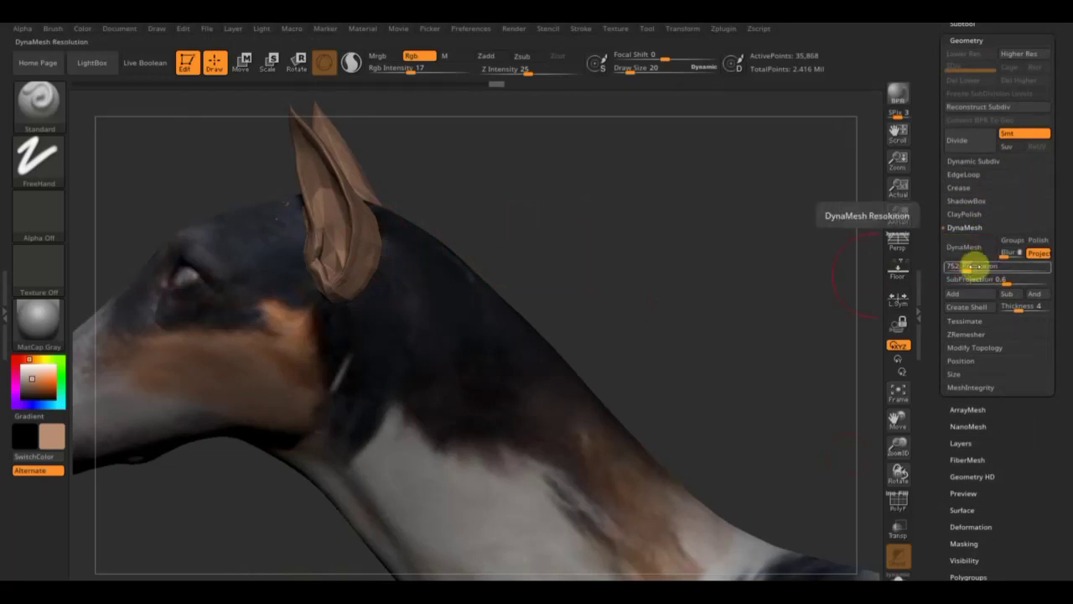
pyautogui.press('Return')
pyautogui.click(659, 192)
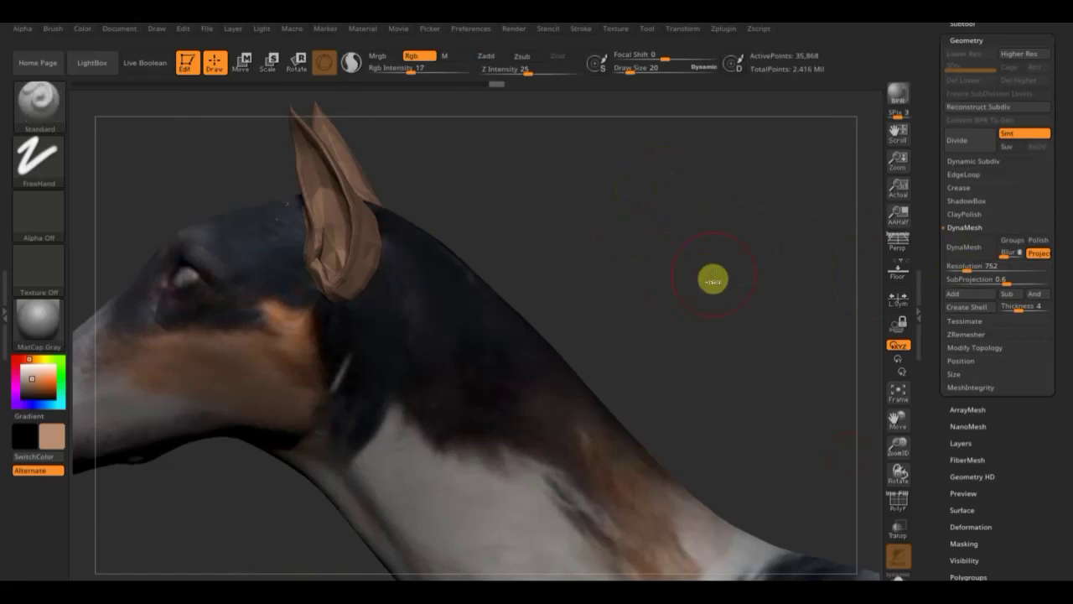
pyautogui.click(964, 248)
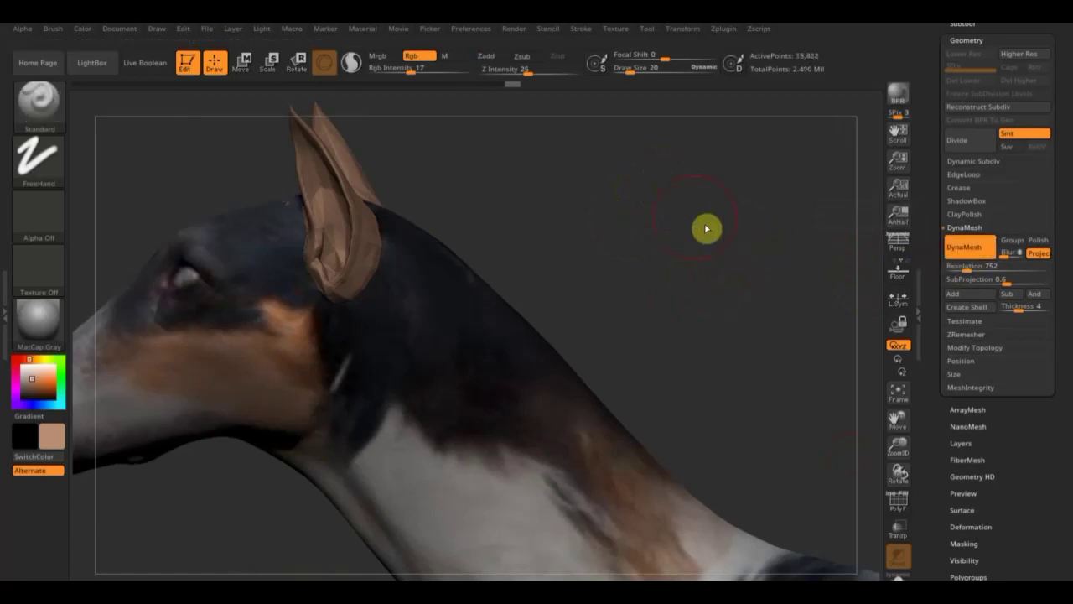
# Remesh the dog again with DynaMesh at resolution 1456.
pyautogui.press('ctrl')
pyautogui.keyDown('ctrl'); pyautogui.moveTo(630, 176); pyautogui.dragTo(693, 232); pyautogui.keyUp('ctrl')
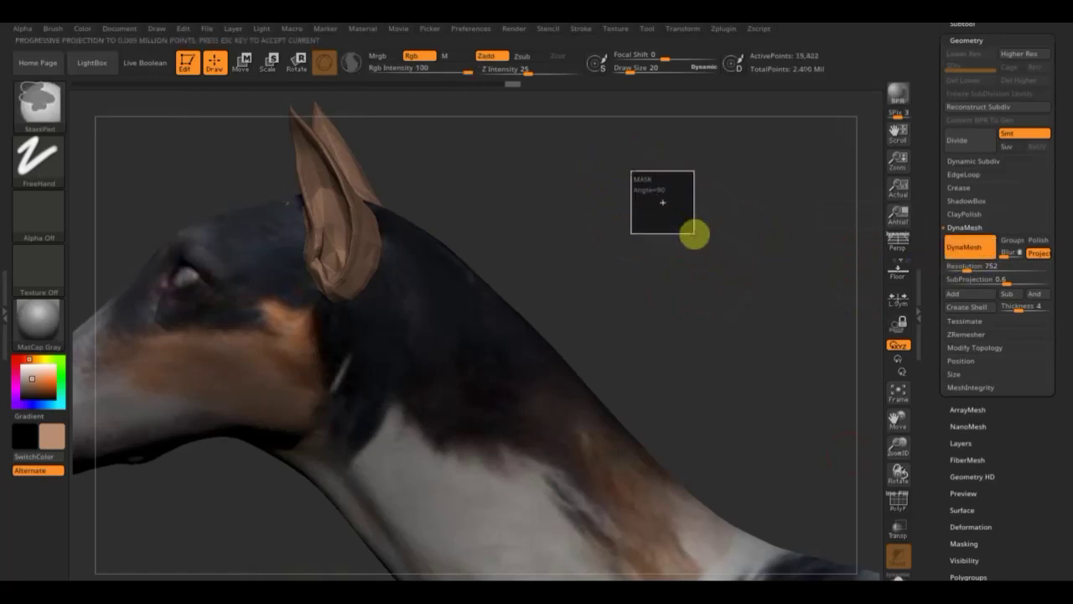
pyautogui.click(970, 268)
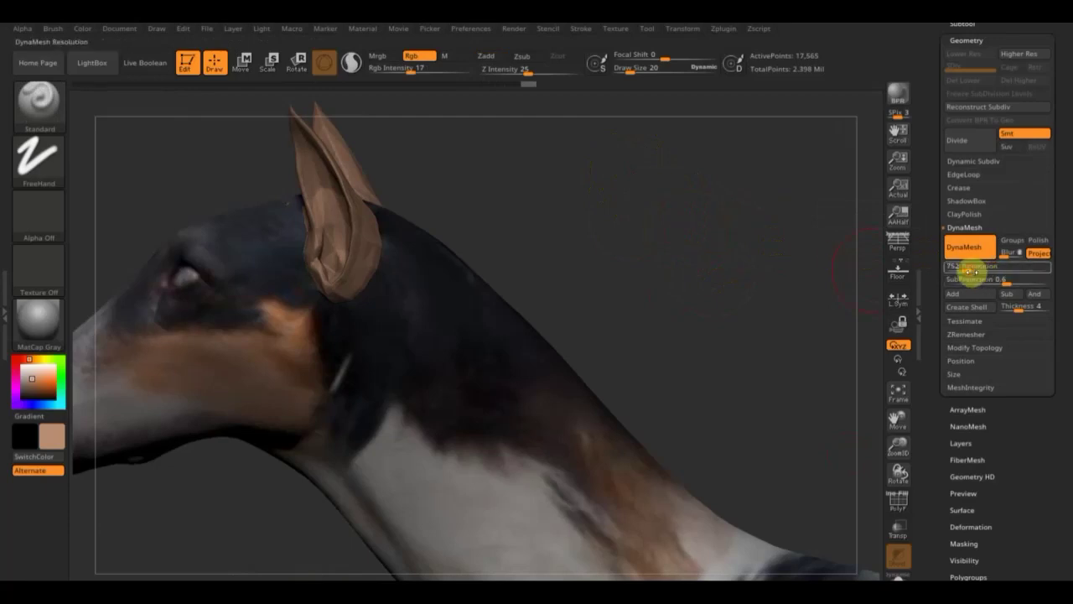
pyautogui.write('1456')
pyautogui.press('Return')
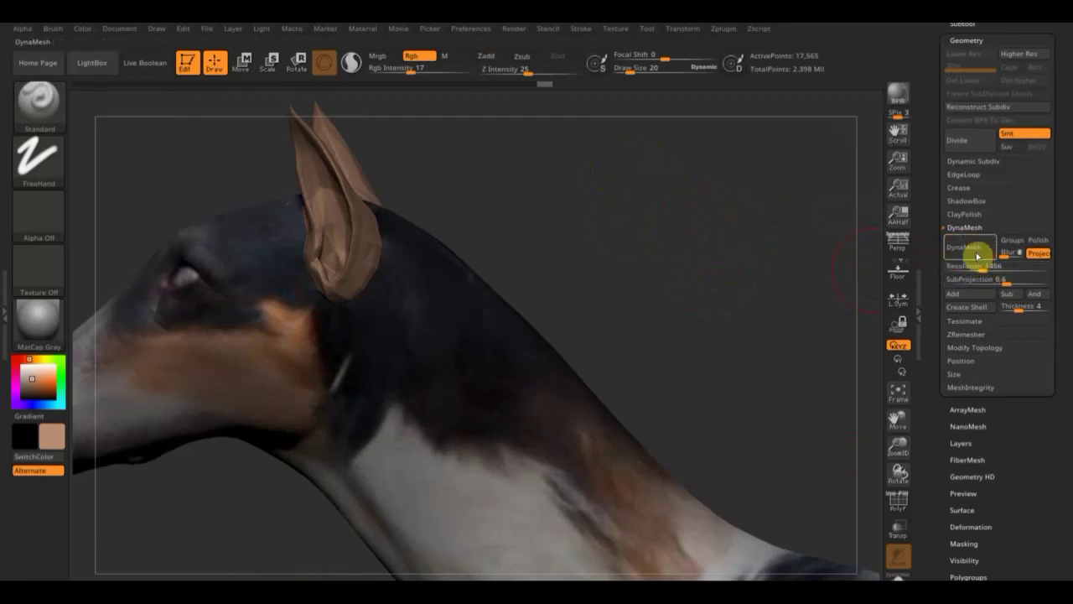
pyautogui.click(973, 254)
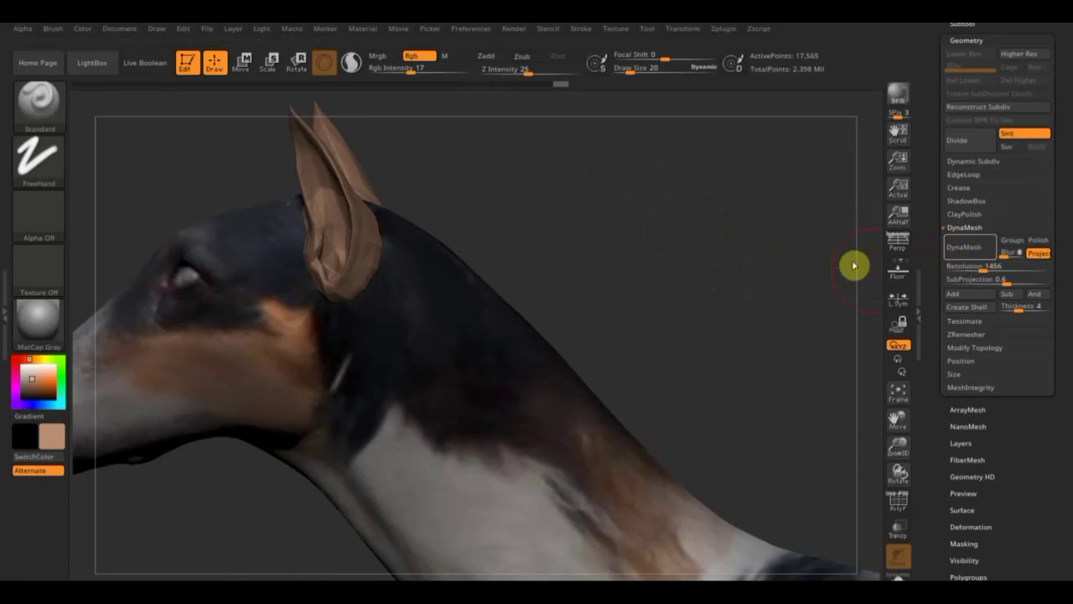
pyautogui.moveTo(562, 203)
pyautogui.mouseDown()
pyautogui.moveTo(627, 193)
pyautogui.moveTo(616, 201)
pyautogui.moveTo(748, 209)
pyautogui.mouseUp()
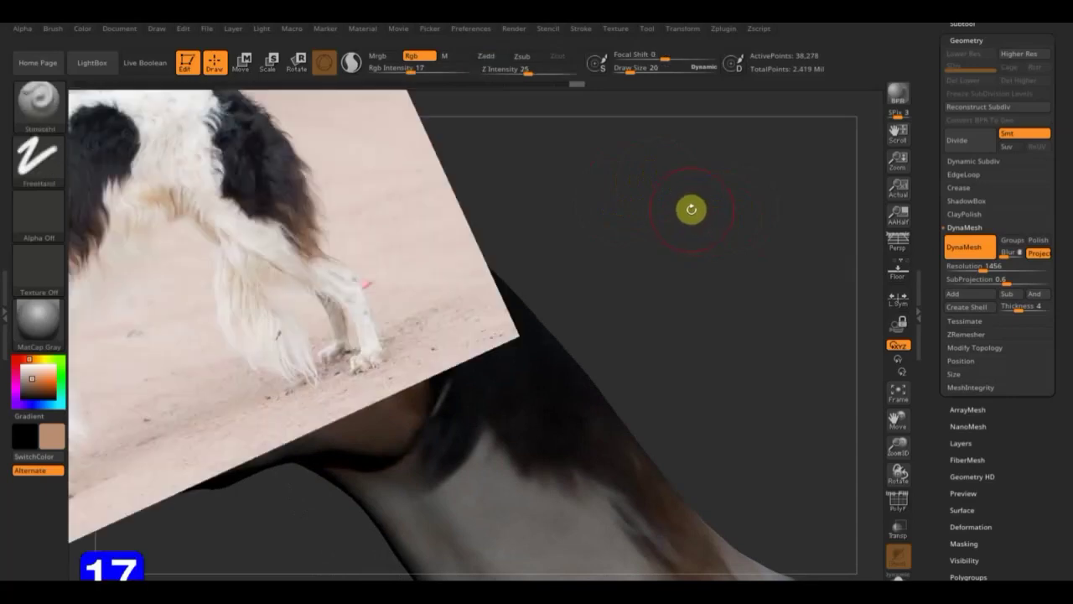
# Show the borzoi photo in Spotlight, move it over the dog, then enlarge and tilt it.
pyautogui.press('z')
pyautogui.moveTo(234, 194)
pyautogui.mouseDown()
pyautogui.moveTo(445, 283)
pyautogui.moveTo(594, 272)
pyautogui.moveTo(576, 242)
pyautogui.moveTo(572, 220)
pyautogui.moveTo(584, 219)
pyautogui.mouseUp()
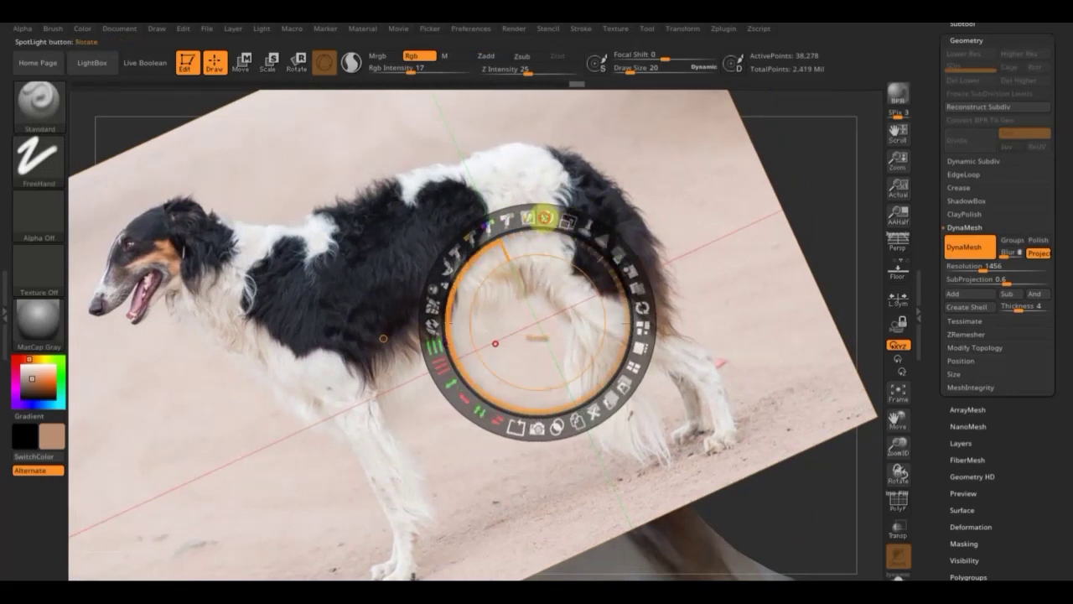
pyautogui.moveTo(544, 218)
pyautogui.mouseDown()
pyautogui.moveTo(568, 230)
pyautogui.moveTo(579, 274)
pyautogui.moveTo(304, 319)
pyautogui.moveTo(193, 268)
pyautogui.moveTo(428, 297)
pyautogui.moveTo(403, 296)
pyautogui.moveTo(378, 276)
pyautogui.moveTo(352, 242)
pyautogui.moveTo(353, 204)
pyautogui.moveTo(462, 292)
pyautogui.moveTo(404, 285)
pyautogui.moveTo(438, 240)
pyautogui.moveTo(467, 166)
pyautogui.mouseUp()
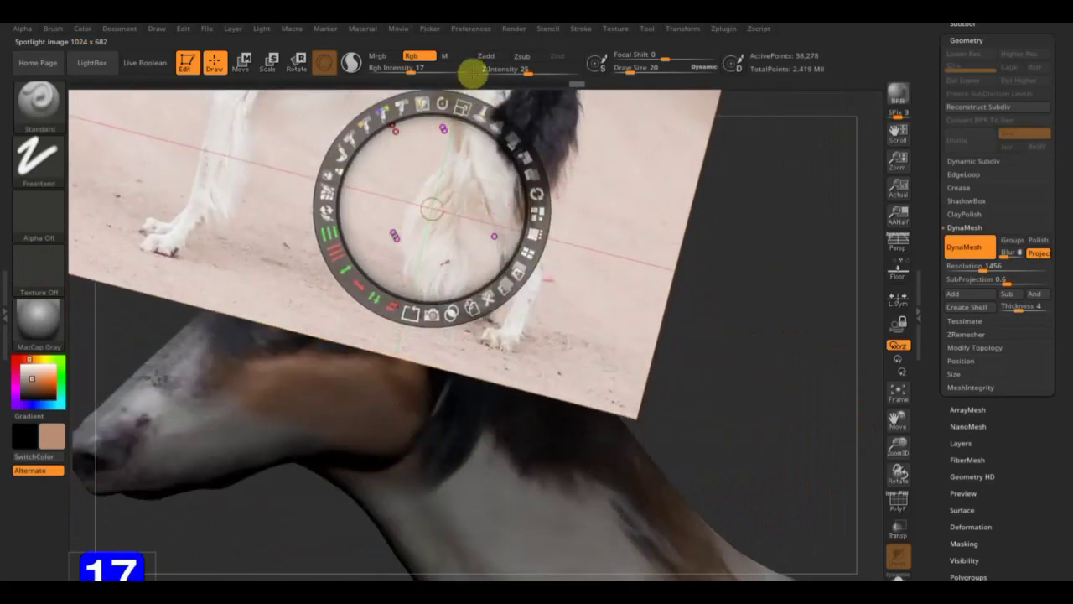
pyautogui.moveTo(471, 90)
pyautogui.mouseDown()
pyautogui.moveTo(549, 167)
pyautogui.moveTo(701, 366)
pyautogui.moveTo(777, 360)
pyautogui.moveTo(779, 347)
pyautogui.moveTo(695, 288)
pyautogui.mouseUp()
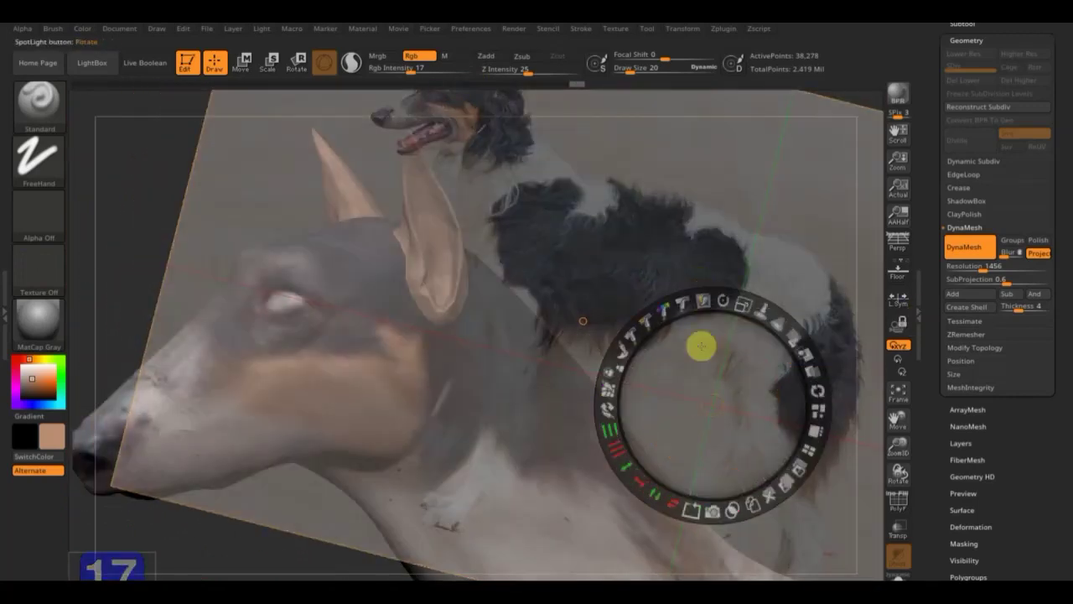
# Fade the photo, rotate it counter-clockwise and move it over the model's head, ending fully opaque.
pyautogui.moveTo(699, 347)
pyautogui.mouseDown()
pyautogui.moveTo(673, 384)
pyautogui.moveTo(626, 410)
pyautogui.moveTo(581, 393)
pyautogui.moveTo(590, 361)
pyautogui.moveTo(578, 357)
pyautogui.moveTo(620, 335)
pyautogui.moveTo(626, 355)
pyautogui.moveTo(620, 341)
pyautogui.mouseUp()
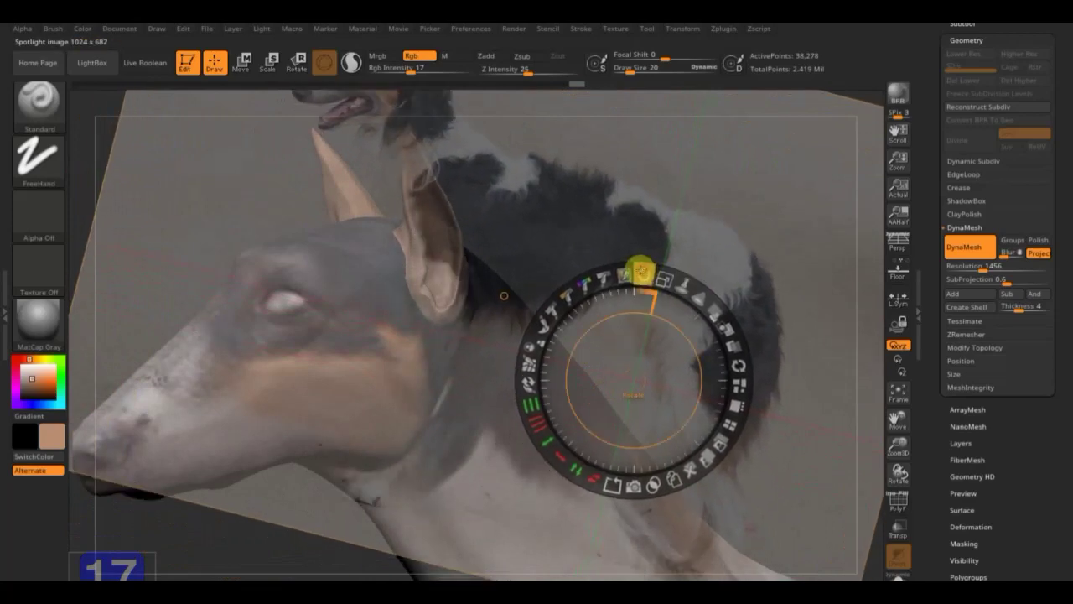
pyautogui.moveTo(641, 270)
pyautogui.mouseDown()
pyautogui.moveTo(604, 240)
pyautogui.moveTo(515, 227)
pyautogui.moveTo(477, 244)
pyautogui.moveTo(455, 269)
pyautogui.moveTo(455, 290)
pyautogui.mouseUp()
pyautogui.moveTo(623, 371); pyautogui.dragTo(604, 184)
pyautogui.moveTo(611, 110)
pyautogui.mouseDown()
pyautogui.moveTo(579, 108)
pyautogui.moveTo(559, 86)
pyautogui.moveTo(561, 105)
pyautogui.moveTo(650, 101)
pyautogui.moveTo(640, 101)
pyautogui.mouseUp()
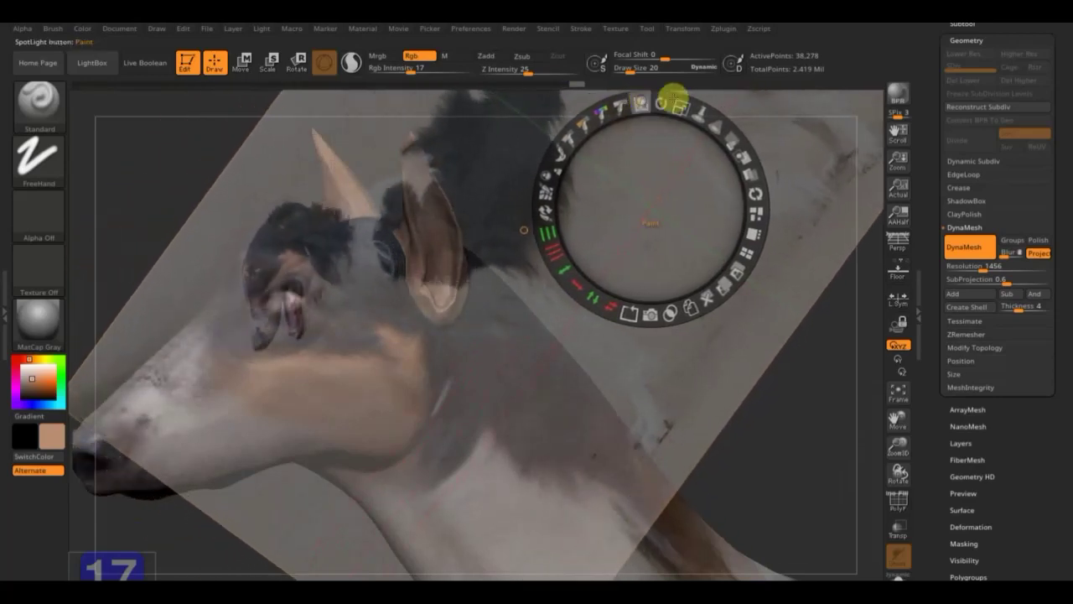
pyautogui.click(666, 103)
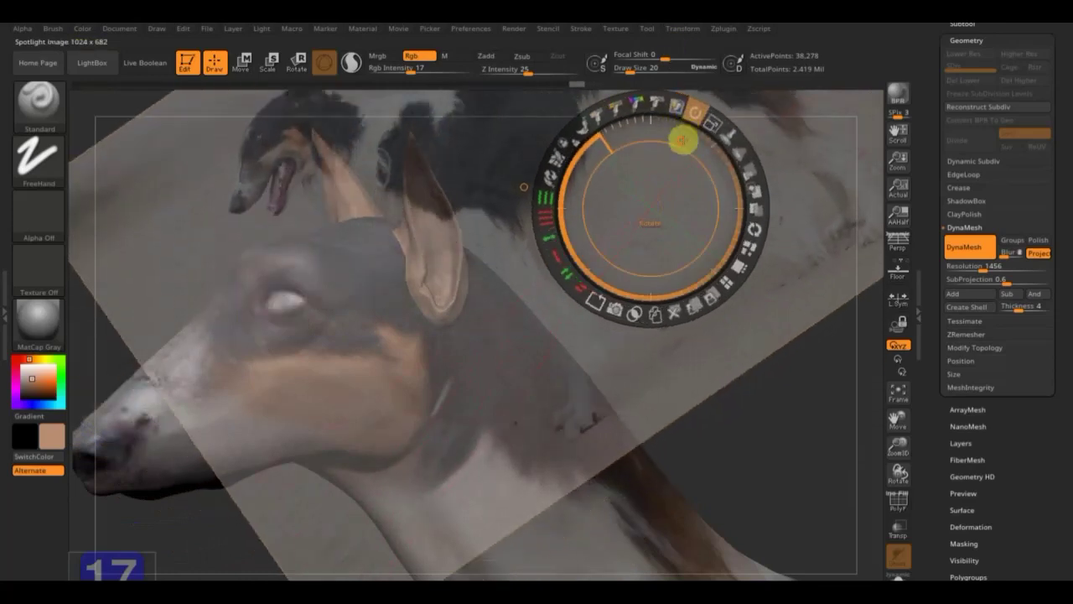
pyautogui.moveTo(663, 168); pyautogui.dragTo(632, 222)
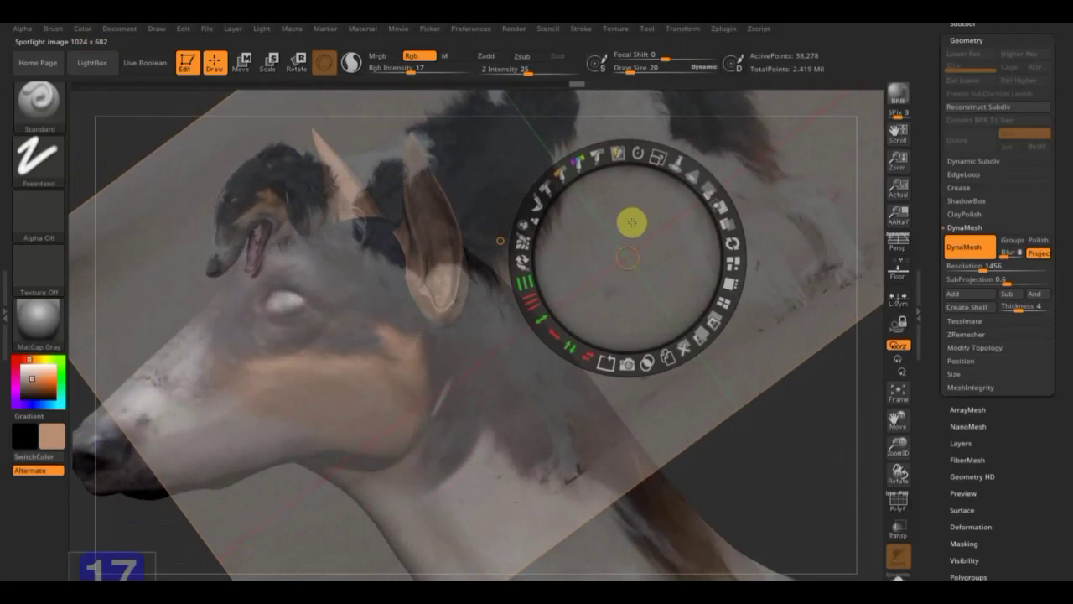
pyautogui.moveTo(676, 166)
pyautogui.mouseDown()
pyautogui.moveTo(712, 187)
pyautogui.moveTo(622, 136)
pyautogui.moveTo(690, 335)
pyautogui.moveTo(678, 328)
pyautogui.mouseUp()
# Toggle the reference photo off and on while turning the dog's head to a side profile.
pyautogui.press('z')
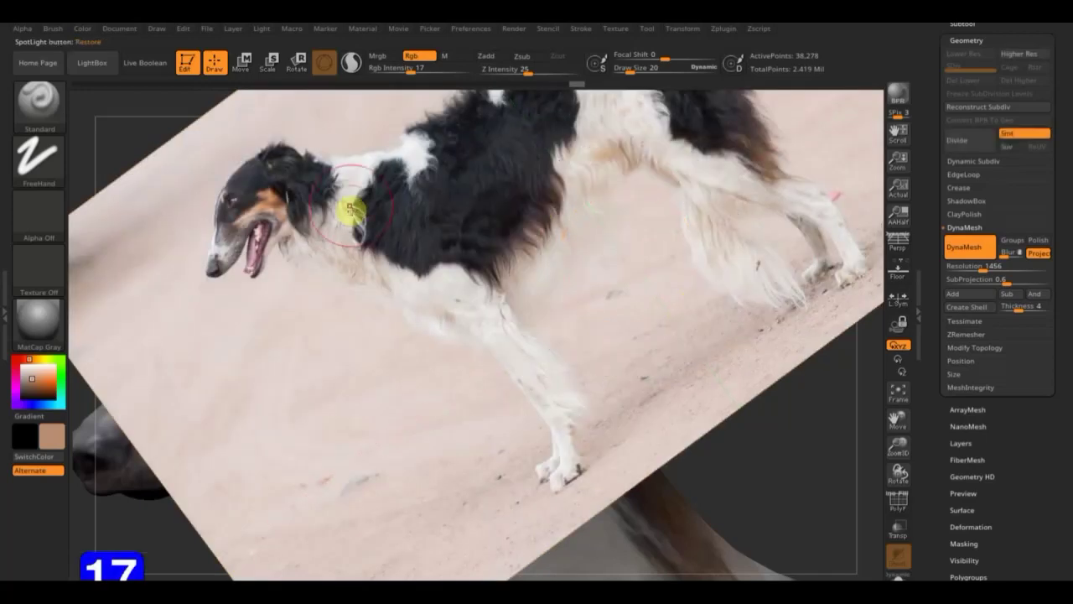
pyautogui.moveTo(384, 175)
pyautogui.mouseDown()
pyautogui.moveTo(407, 192)
pyautogui.moveTo(406, 239)
pyautogui.mouseUp()
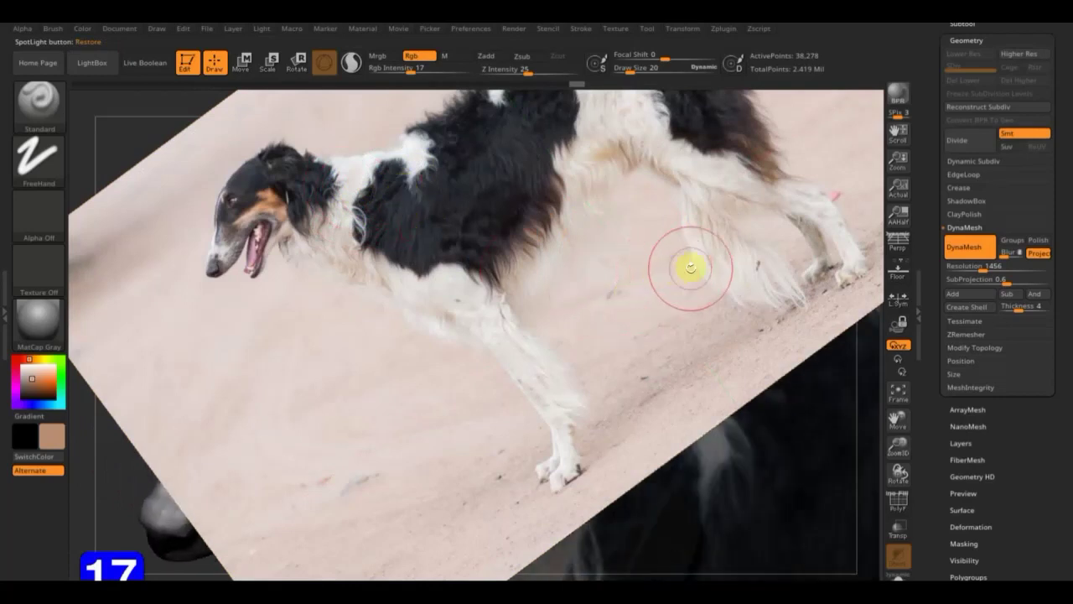
pyautogui.press('shift')
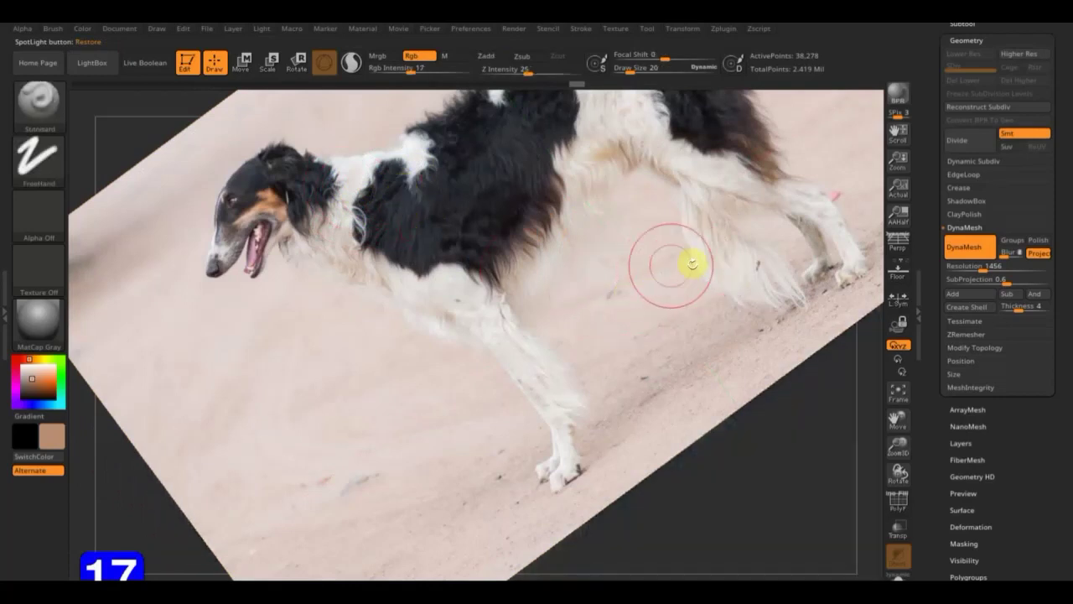
pyautogui.hotkey('shift', 'z')
pyautogui.moveTo(657, 263); pyautogui.dragTo(591, 270)
pyautogui.hotkey('shift', 'z')
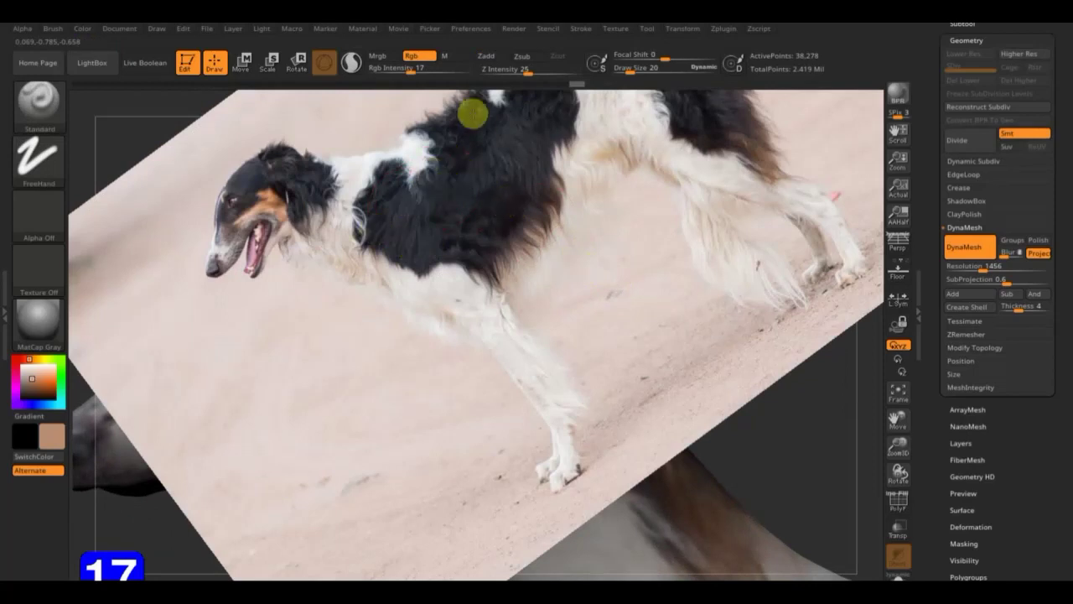
pyautogui.hotkey('shift', 'z')
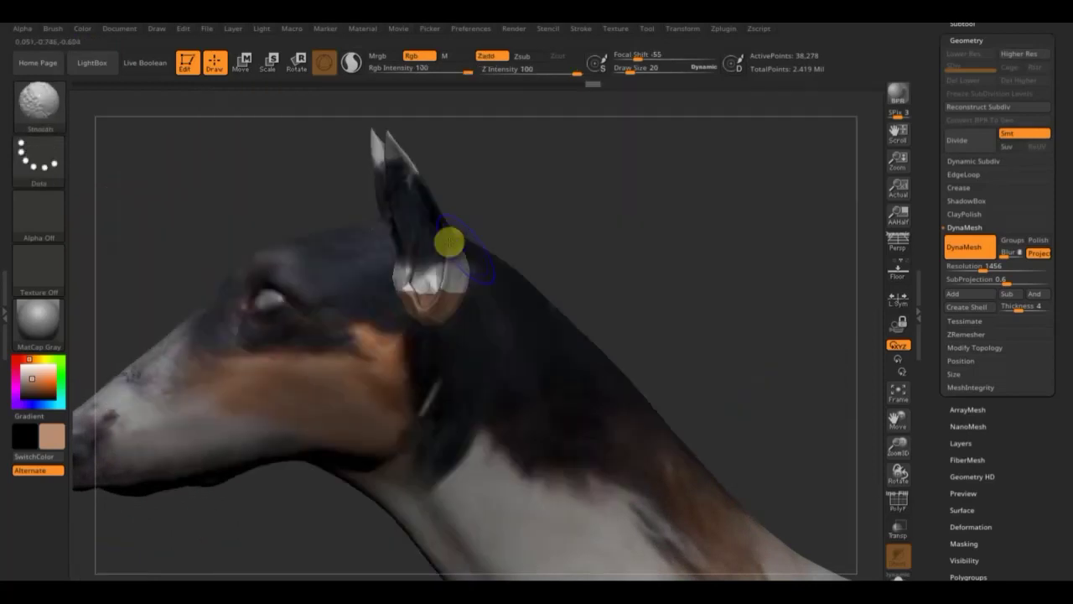
pyautogui.moveTo(612, 246)
pyautogui.mouseDown()
pyautogui.moveTo(553, 269)
pyautogui.moveTo(522, 261)
pyautogui.moveTo(601, 264)
pyautogui.mouseUp()
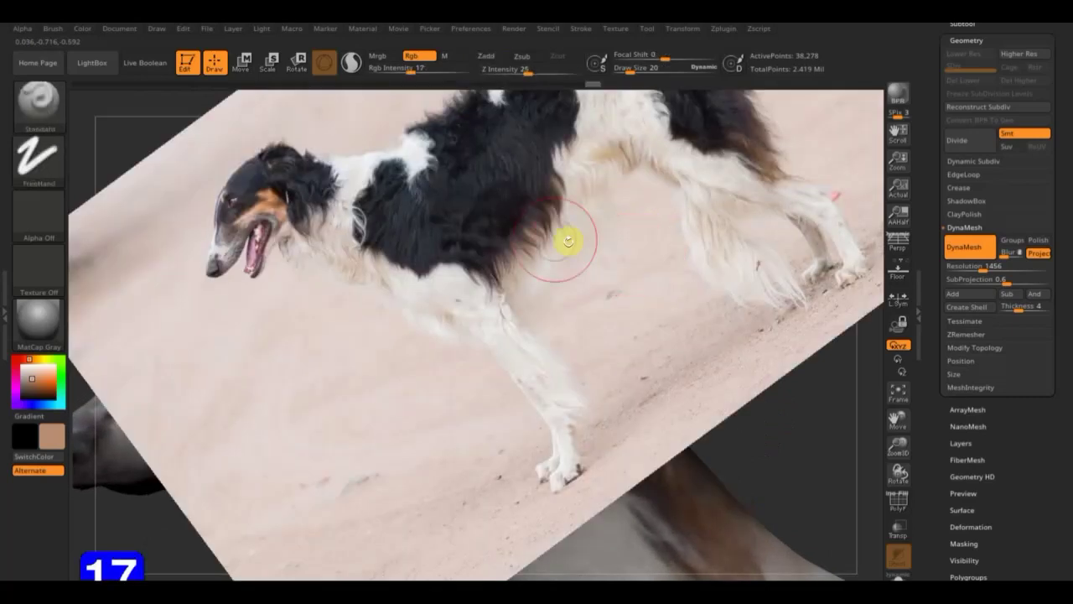
# Show the photo with its Spotlight dial again and shift it down and to the left.
pyautogui.press('z')
pyautogui.hotkey('shift', 'z')
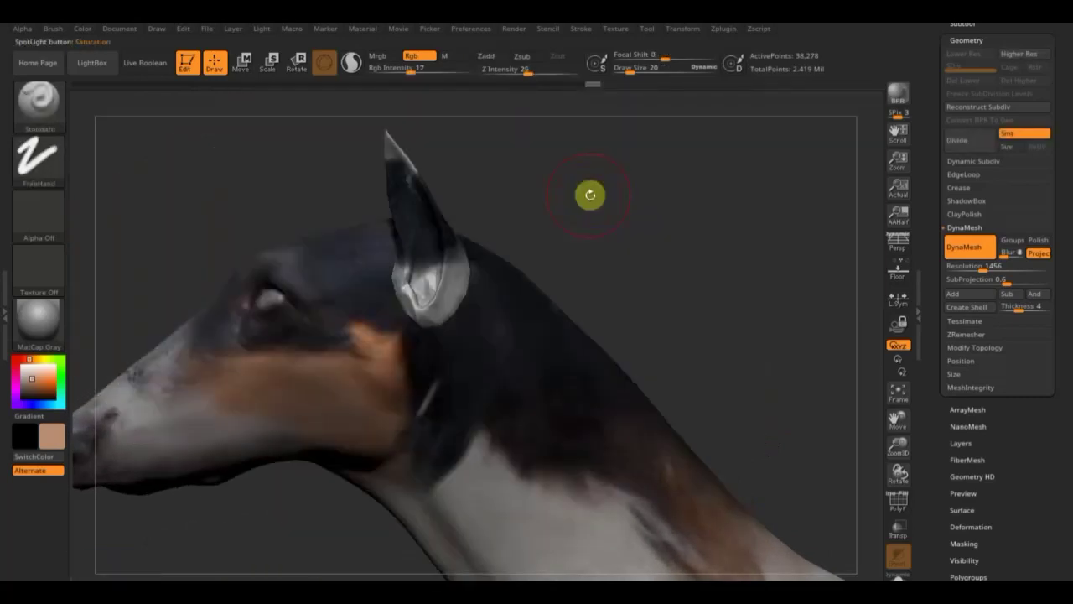
pyautogui.press('shift')
pyautogui.hotkey('shift', 'z')
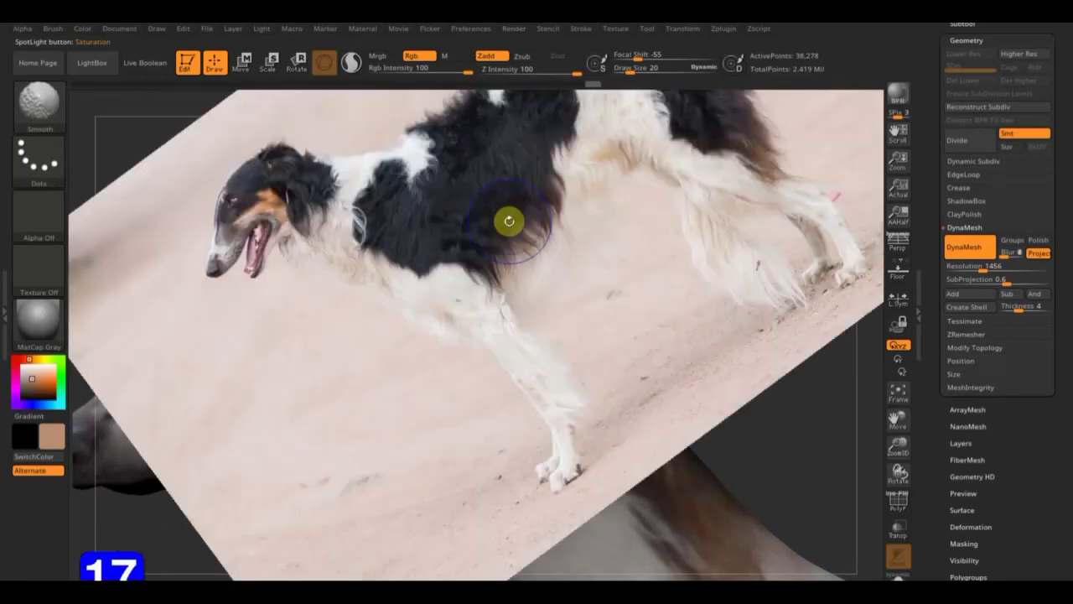
pyautogui.press('z')
pyautogui.moveTo(581, 195)
pyautogui.mouseDown()
pyautogui.moveTo(521, 198)
pyautogui.moveTo(391, 280)
pyautogui.moveTo(261, 311)
pyautogui.moveTo(354, 310)
pyautogui.mouseUp()
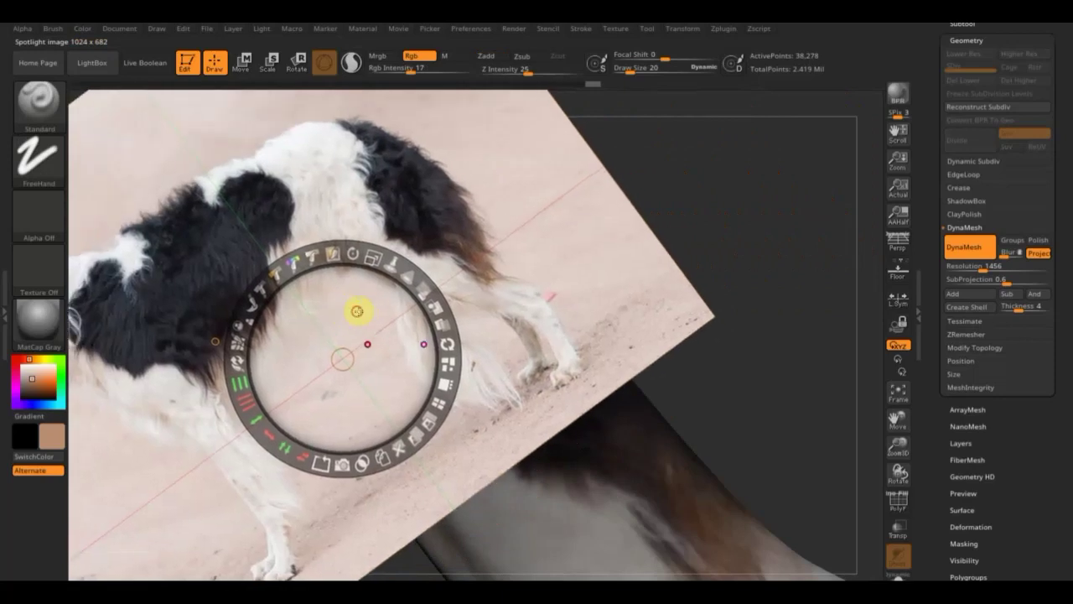
# Fade the reference photo, rotate it, and restore it to full opacity.
pyautogui.moveTo(373, 258)
pyautogui.mouseDown()
pyautogui.moveTo(282, 227)
pyautogui.moveTo(314, 307)
pyautogui.moveTo(294, 304)
pyautogui.moveTo(306, 313)
pyautogui.mouseUp()
pyautogui.moveTo(348, 267)
pyautogui.mouseDown()
pyautogui.moveTo(371, 259)
pyautogui.moveTo(395, 280)
pyautogui.moveTo(378, 293)
pyautogui.moveTo(388, 407)
pyautogui.moveTo(366, 431)
pyautogui.mouseUp()
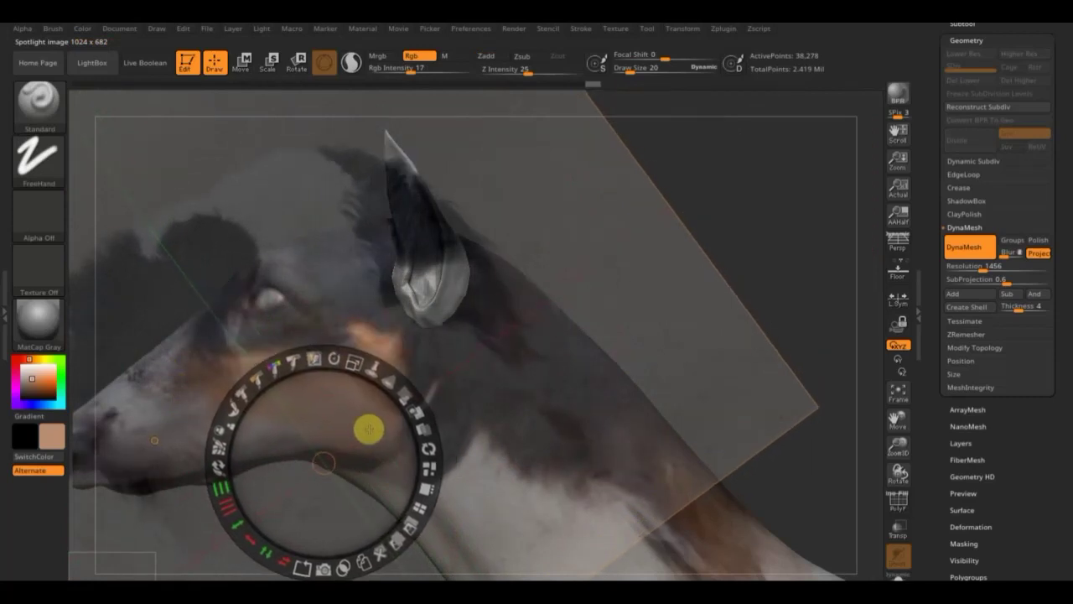
pyautogui.press('shift')
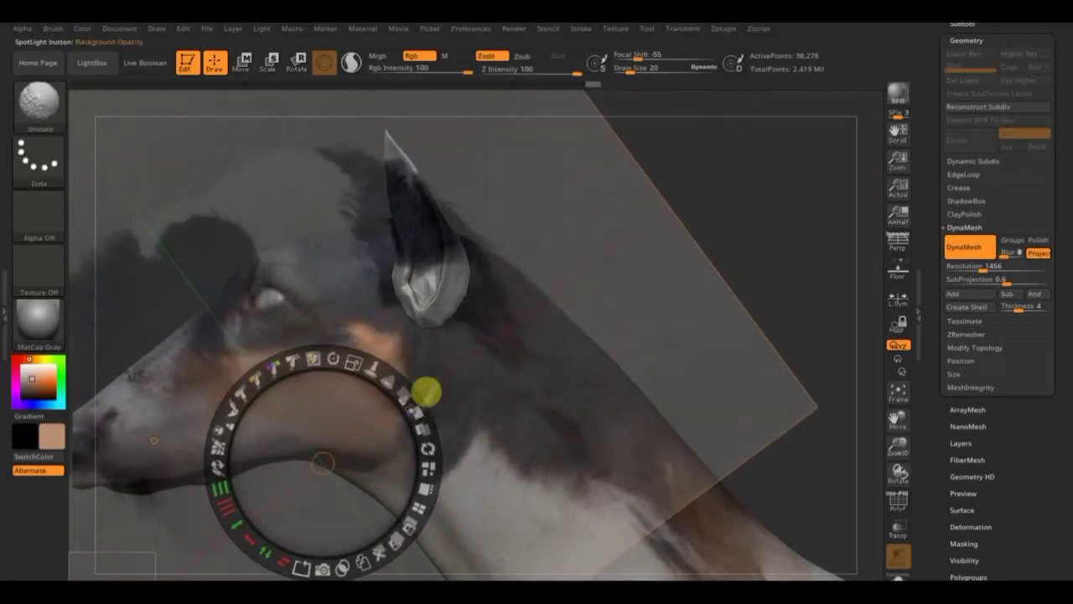
pyautogui.moveTo(425, 391)
pyautogui.mouseDown()
pyautogui.moveTo(407, 391)
pyautogui.moveTo(413, 528)
pyautogui.mouseUp()
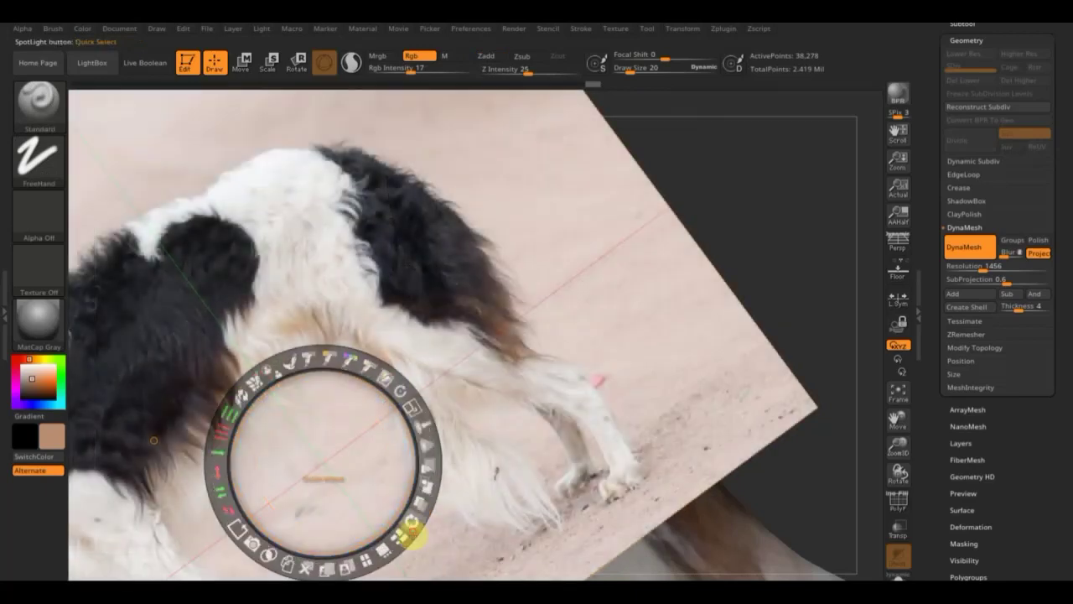
pyautogui.press('z')
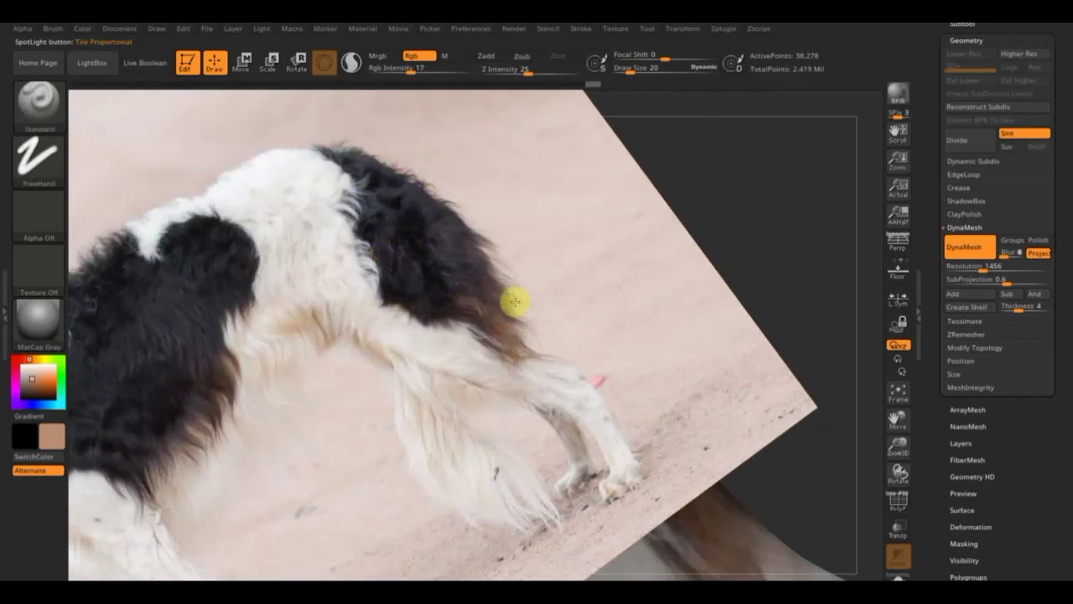
# Turn the model to show both ears, then rescale the photo so the whole dog fits.
pyautogui.hotkey('shift', 'z')
pyautogui.moveTo(553, 242)
pyautogui.mouseDown()
pyautogui.moveTo(616, 233)
pyautogui.moveTo(570, 234)
pyautogui.mouseUp()
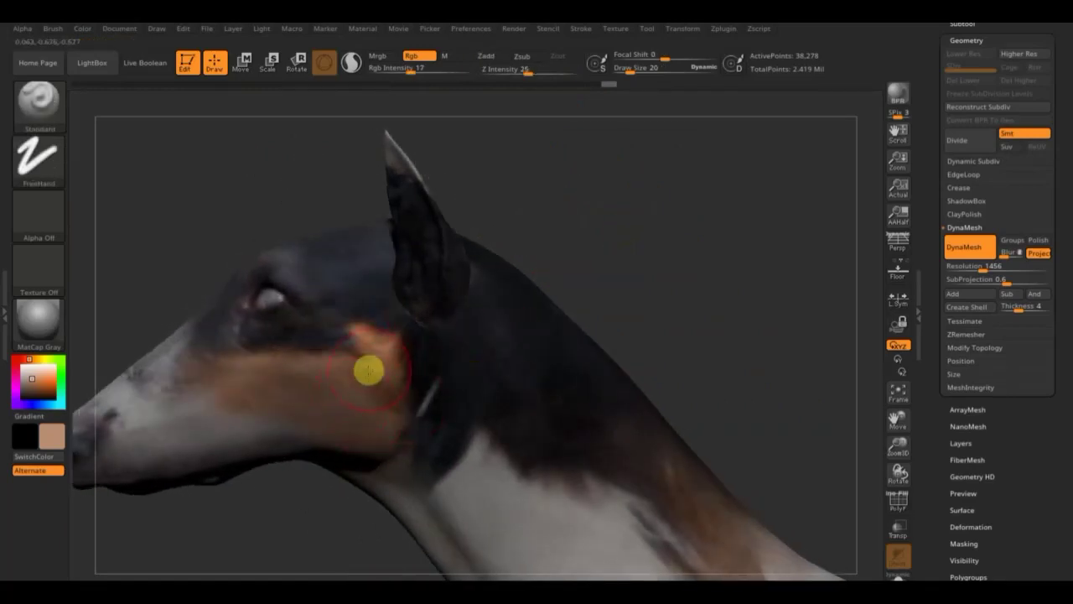
pyautogui.hotkey('shift', 'z')
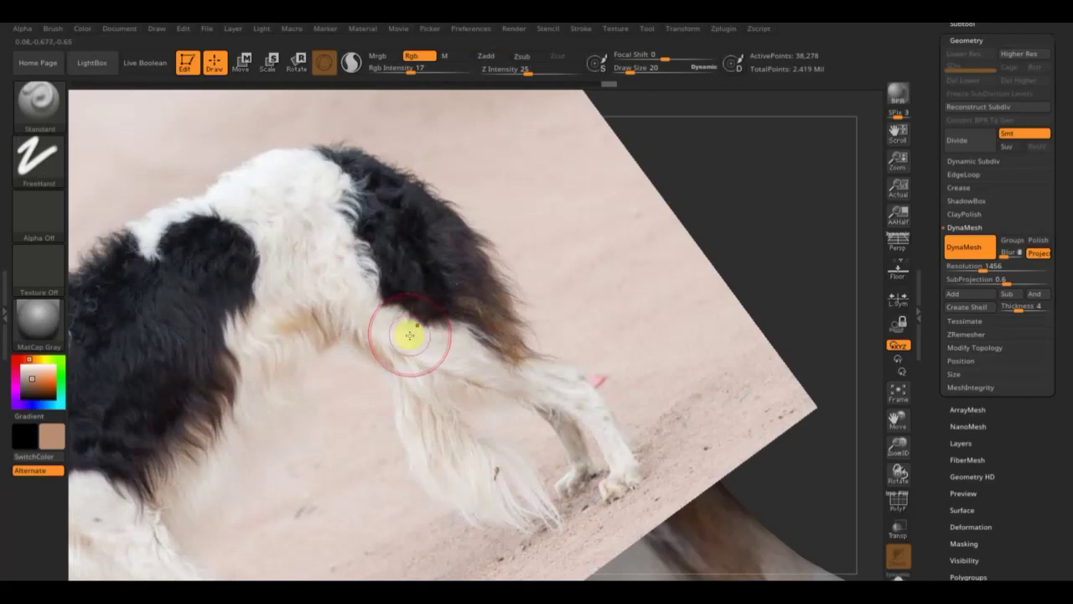
pyautogui.press('z')
pyautogui.moveTo(347, 355)
pyautogui.mouseDown()
pyautogui.moveTo(377, 433)
pyautogui.moveTo(640, 365)
pyautogui.moveTo(771, 358)
pyautogui.moveTo(653, 358)
pyautogui.mouseUp()
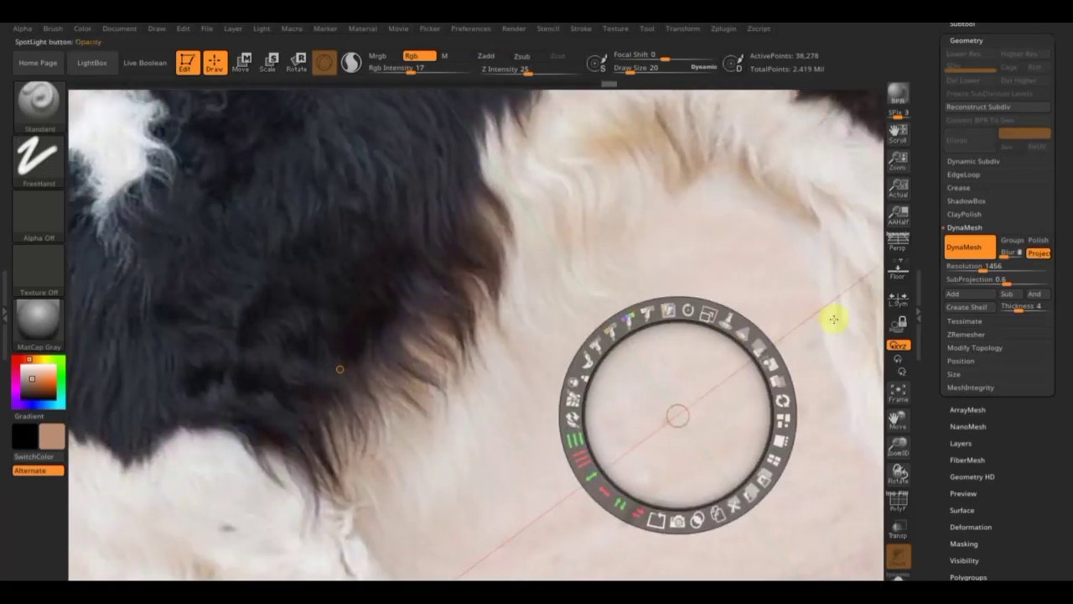
pyautogui.moveTo(721, 316); pyautogui.dragTo(581, 271)
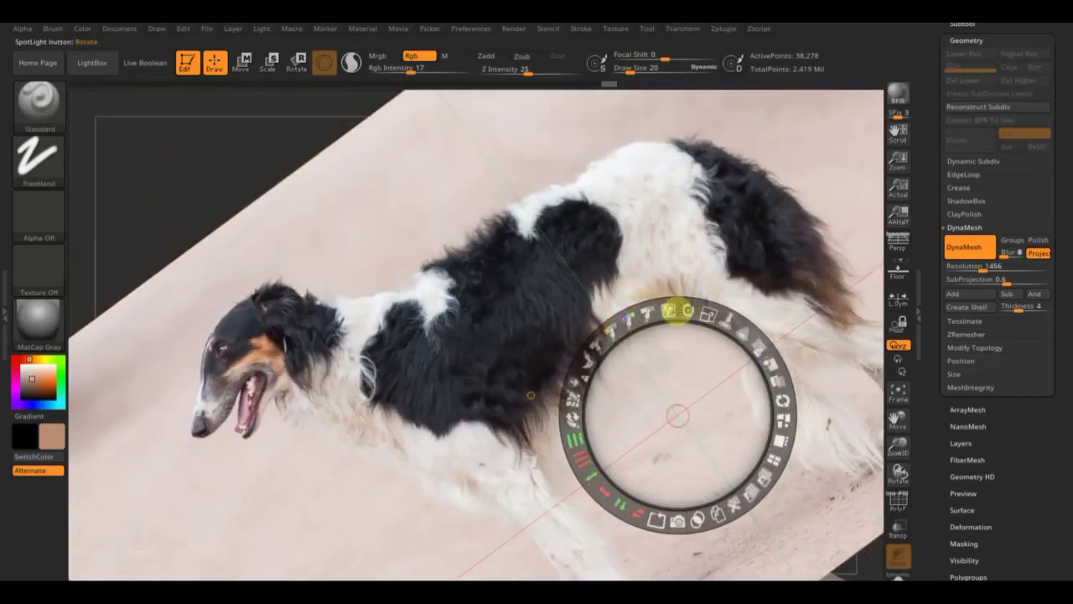
# Make the photo semi-transparent, scale and rotate it onto the model's head, then restore full opacity.
pyautogui.moveTo(761, 345)
pyautogui.mouseDown()
pyautogui.moveTo(757, 438)
pyautogui.moveTo(771, 335)
pyautogui.moveTo(719, 278)
pyautogui.moveTo(670, 252)
pyautogui.moveTo(752, 359)
pyautogui.moveTo(743, 377)
pyautogui.moveTo(661, 383)
pyautogui.moveTo(991, 409)
pyautogui.mouseUp()
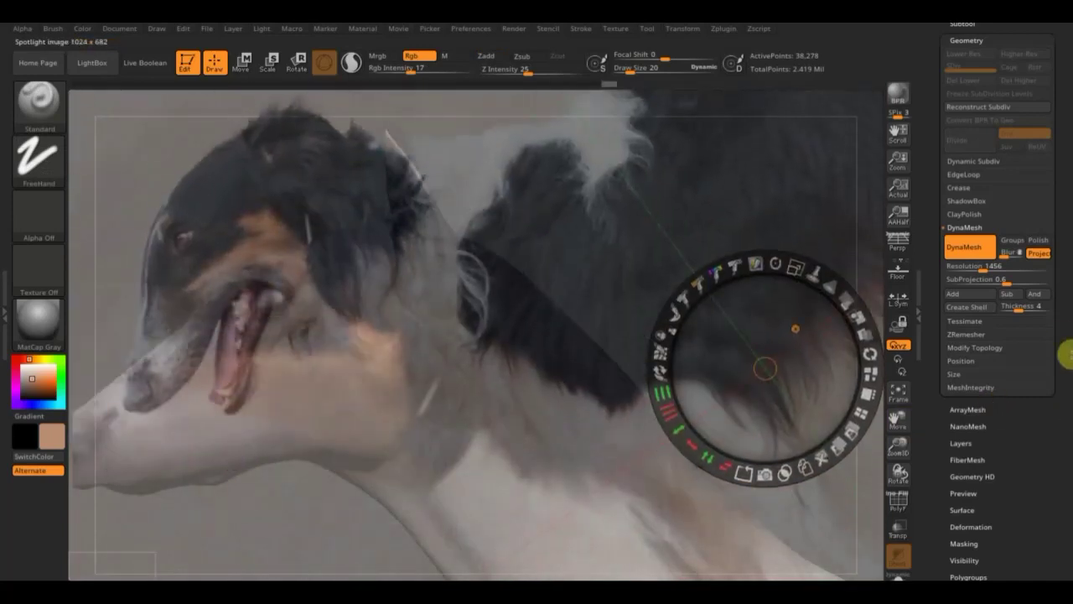
pyautogui.moveTo(703, 360)
pyautogui.mouseDown()
pyautogui.moveTo(838, 338)
pyautogui.moveTo(847, 318)
pyautogui.moveTo(831, 293)
pyautogui.moveTo(810, 338)
pyautogui.mouseUp()
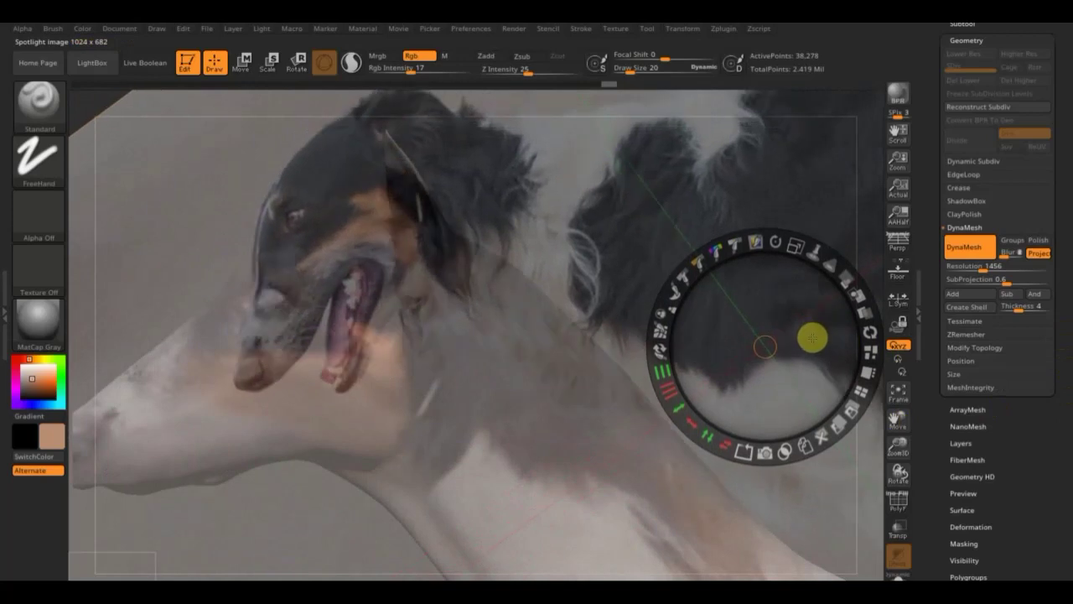
pyautogui.moveTo(776, 240)
pyautogui.mouseDown()
pyautogui.moveTo(762, 230)
pyautogui.moveTo(843, 280)
pyautogui.moveTo(740, 403)
pyautogui.moveTo(623, 515)
pyautogui.moveTo(631, 533)
pyautogui.moveTo(616, 502)
pyautogui.mouseUp()
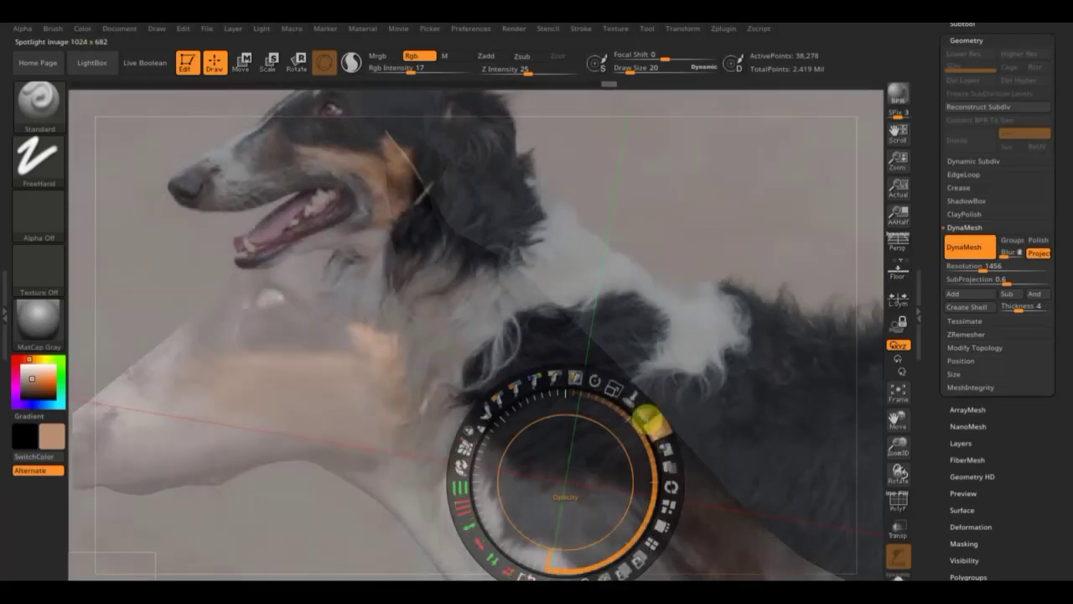
pyautogui.moveTo(651, 422)
pyautogui.mouseDown()
pyautogui.moveTo(659, 518)
pyautogui.moveTo(636, 517)
pyautogui.mouseUp()
pyautogui.press('z')
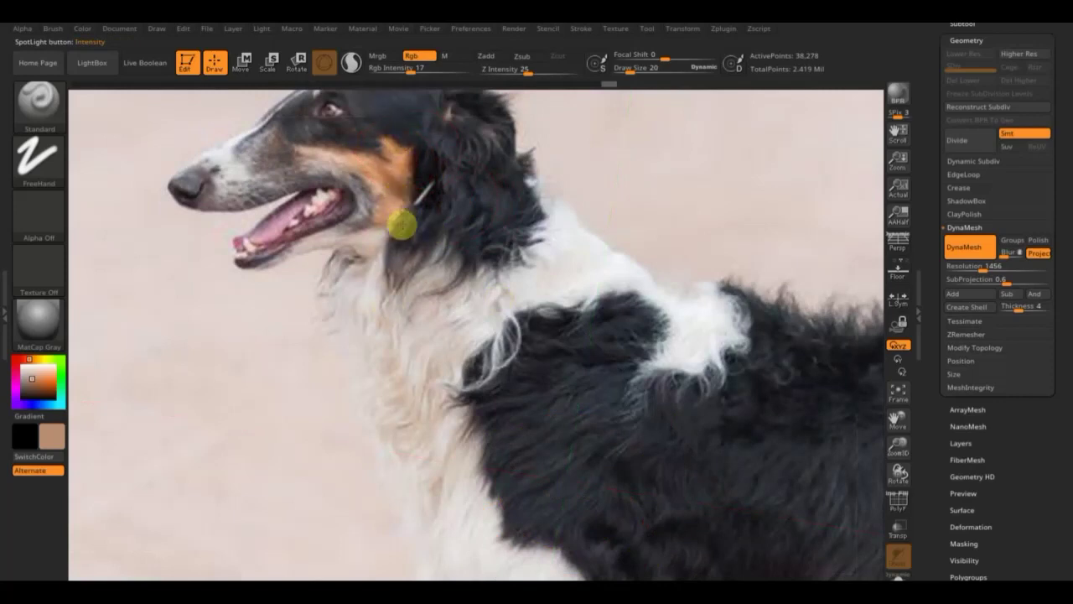
# With the reference hidden, set brush size 11, paint intensity 12 and the dark colour.
pyautogui.hotkey('shift', 'z')
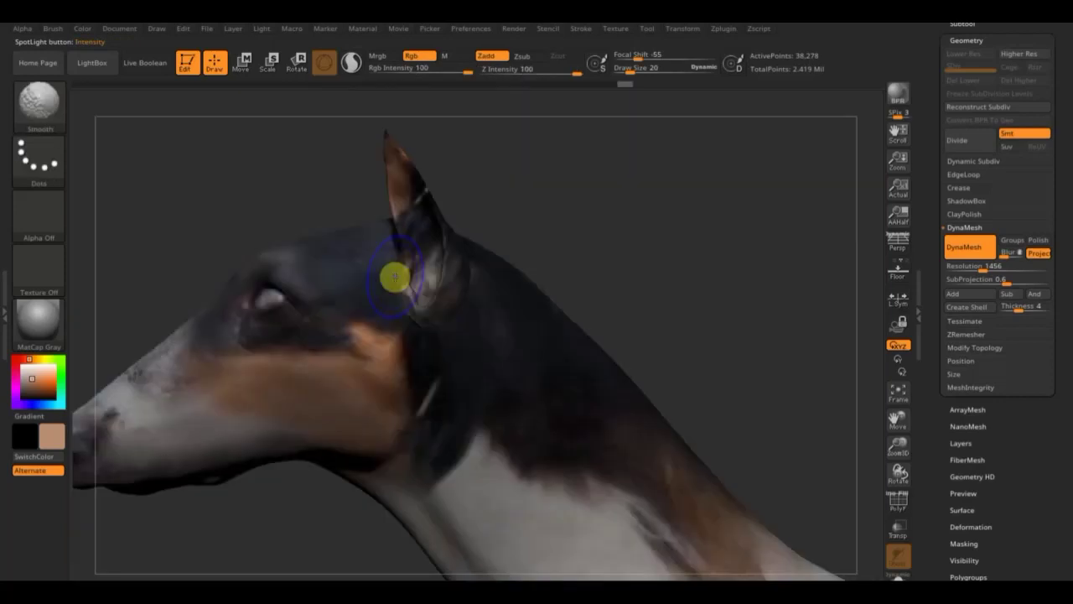
pyautogui.moveTo(592, 260)
pyautogui.mouseDown()
pyautogui.moveTo(612, 249)
pyautogui.moveTo(681, 249)
pyautogui.moveTo(598, 254)
pyautogui.moveTo(625, 170)
pyautogui.mouseUp()
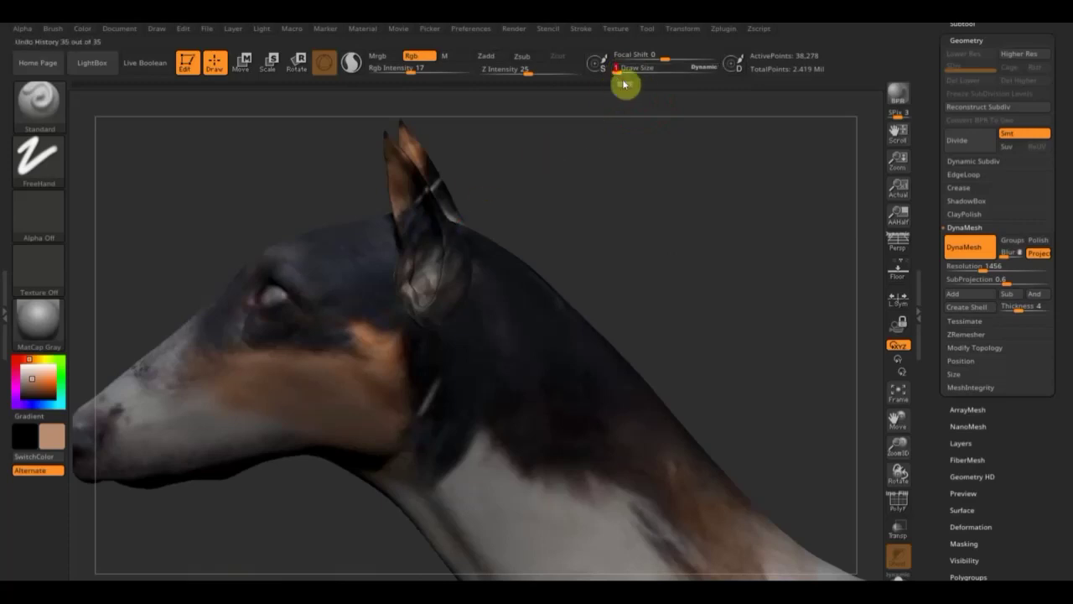
pyautogui.moveTo(629, 74); pyautogui.dragTo(630, 76)
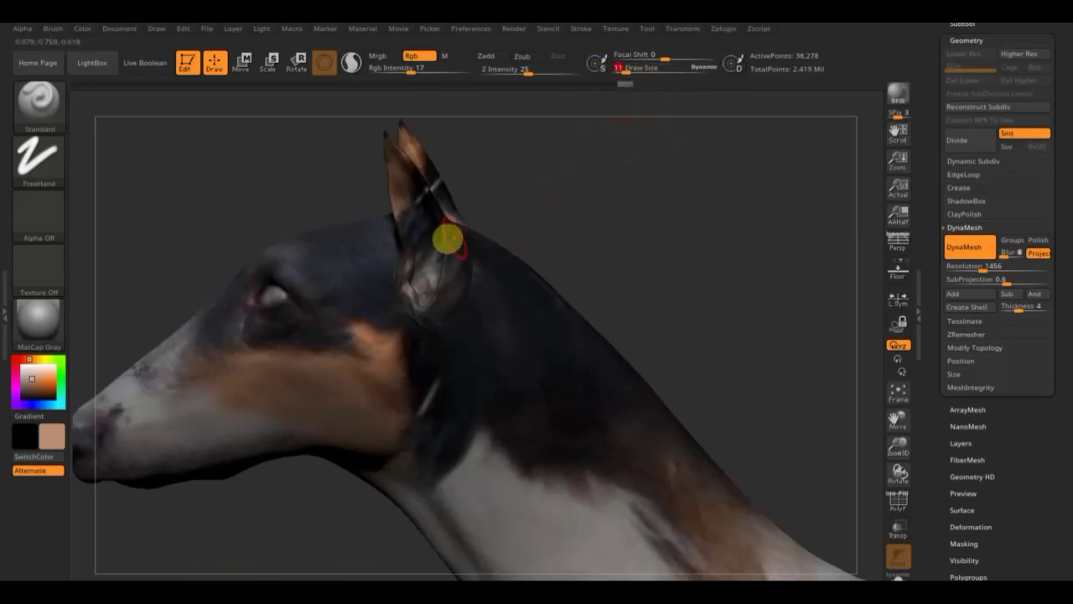
pyautogui.moveTo(570, 210); pyautogui.dragTo(537, 215)
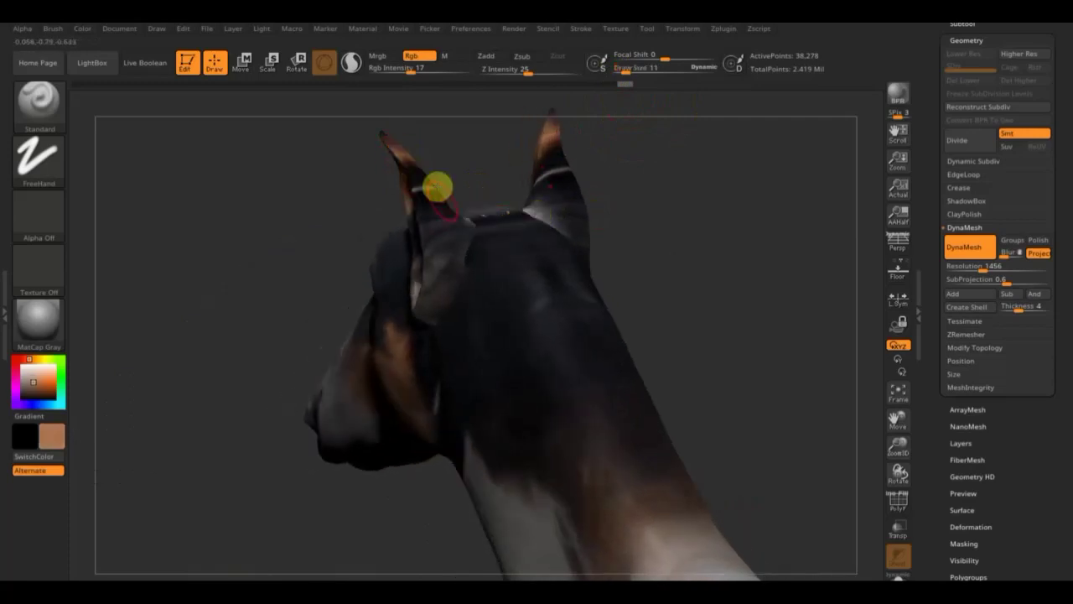
pyautogui.moveTo(409, 70); pyautogui.dragTo(412, 70)
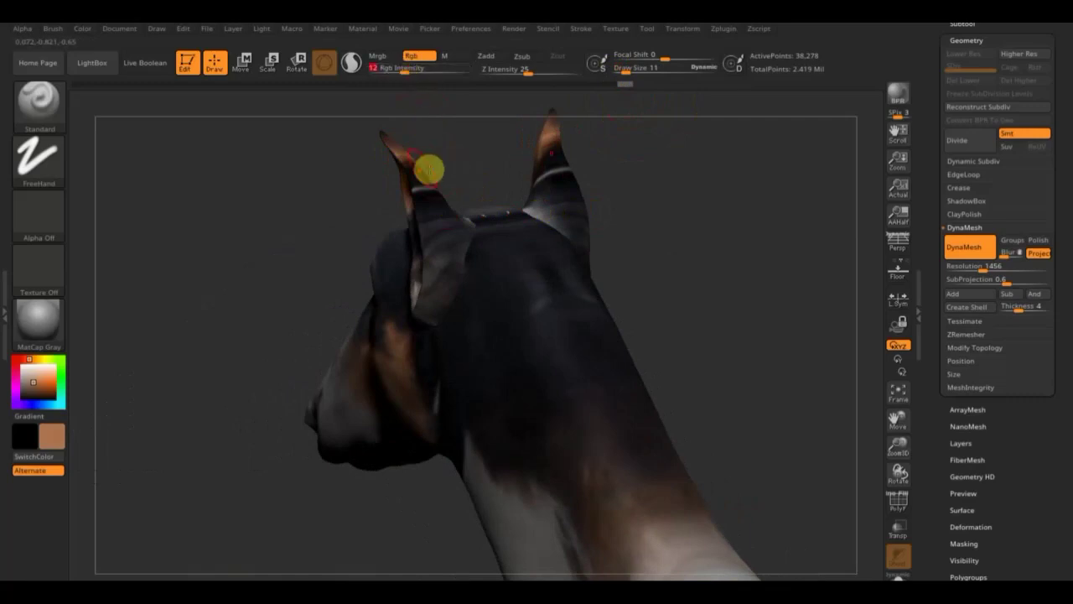
pyautogui.moveTo(431, 167)
pyautogui.mouseDown()
pyautogui.moveTo(464, 272)
pyautogui.moveTo(462, 213)
pyautogui.mouseUp()
pyautogui.press('c')
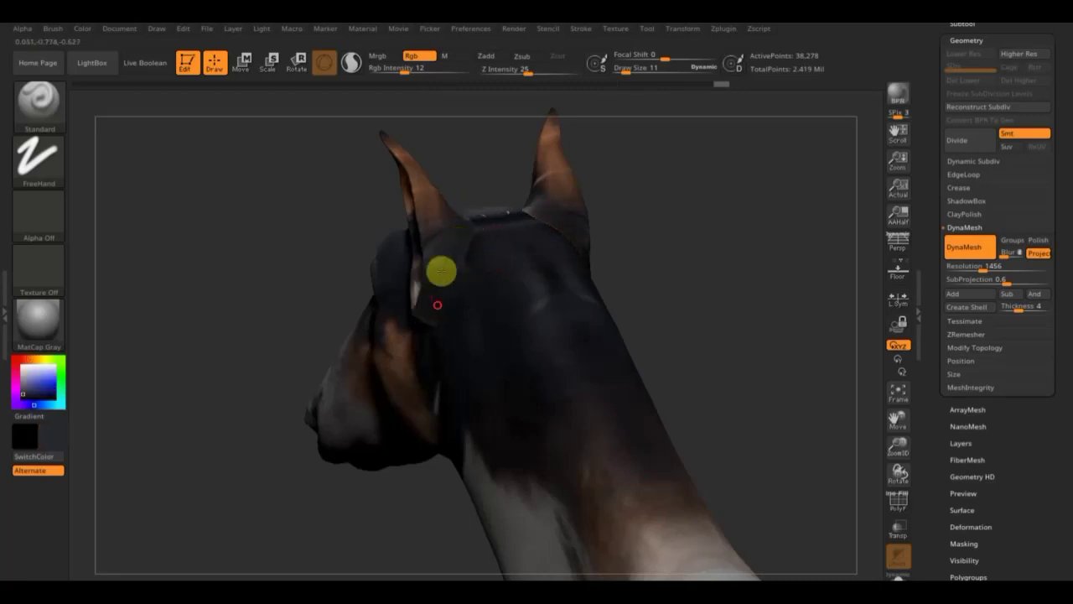
# Sample tan from the cheek and paint it down the inner and left ears.
pyautogui.moveTo(580, 265); pyautogui.dragTo(690, 266)
pyautogui.moveTo(614, 256)
pyautogui.mouseDown()
pyautogui.moveTo(673, 244)
pyautogui.moveTo(455, 268)
pyautogui.mouseUp()
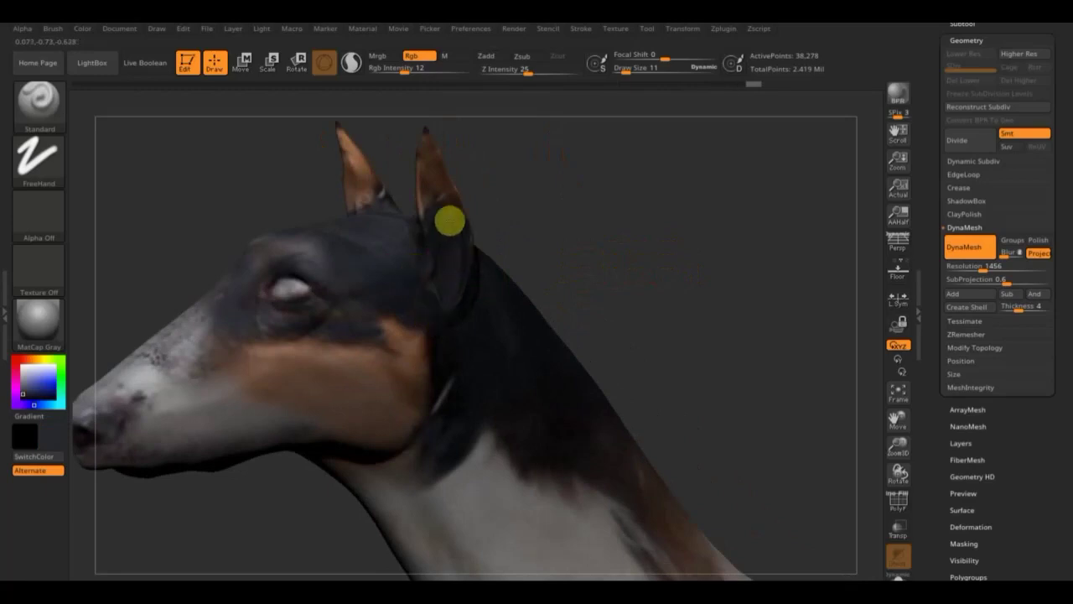
pyautogui.moveTo(570, 256)
pyautogui.mouseDown()
pyautogui.moveTo(586, 246)
pyautogui.moveTo(568, 251)
pyautogui.mouseUp()
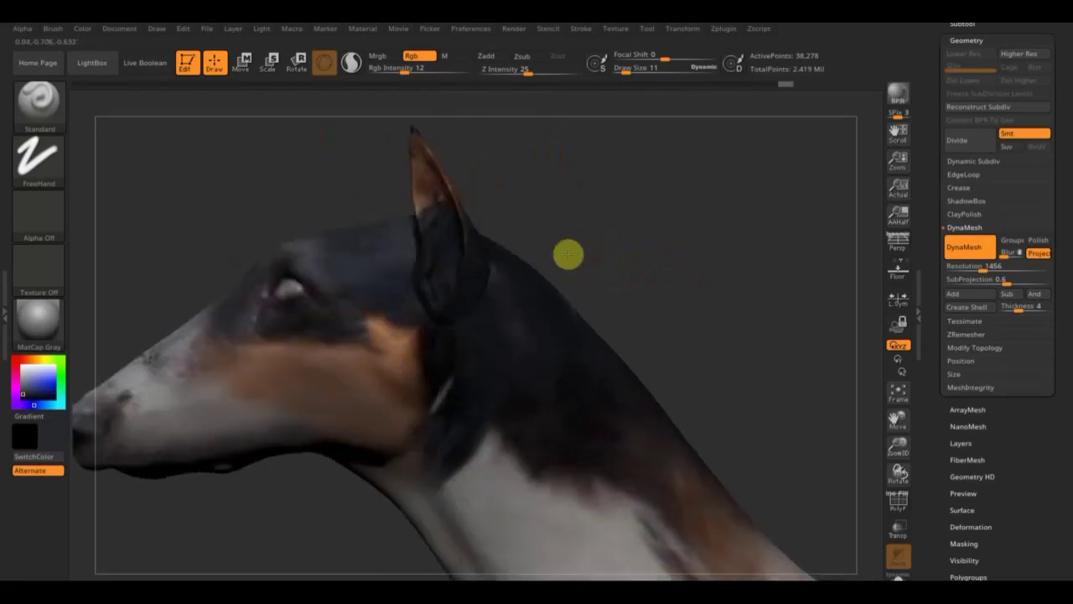
pyautogui.press('c')
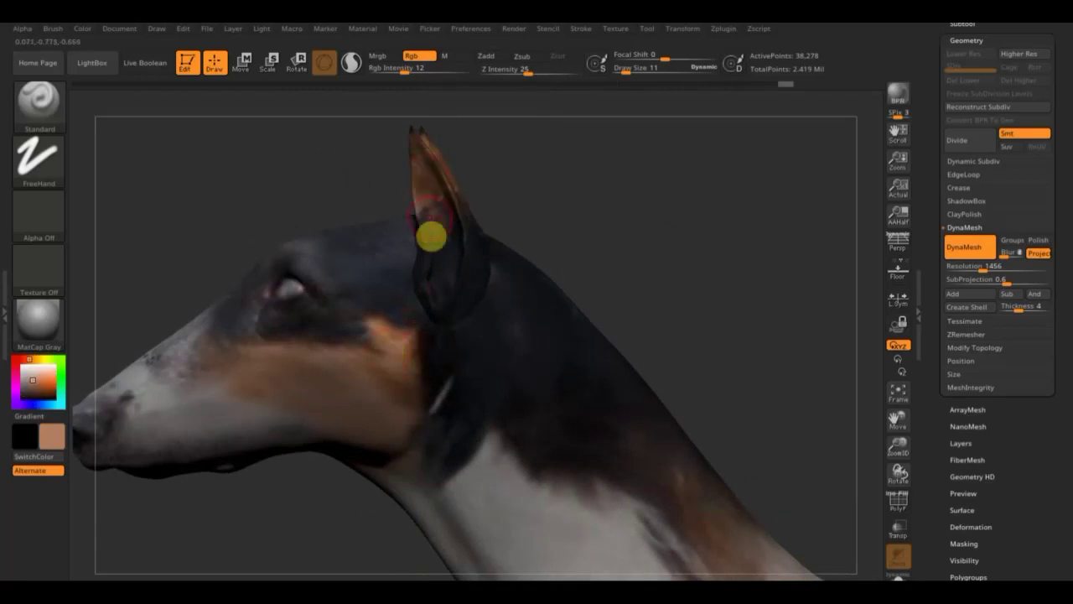
pyautogui.moveTo(425, 126)
pyautogui.mouseDown()
pyautogui.moveTo(426, 192)
pyautogui.moveTo(447, 221)
pyautogui.moveTo(412, 276)
pyautogui.mouseUp()
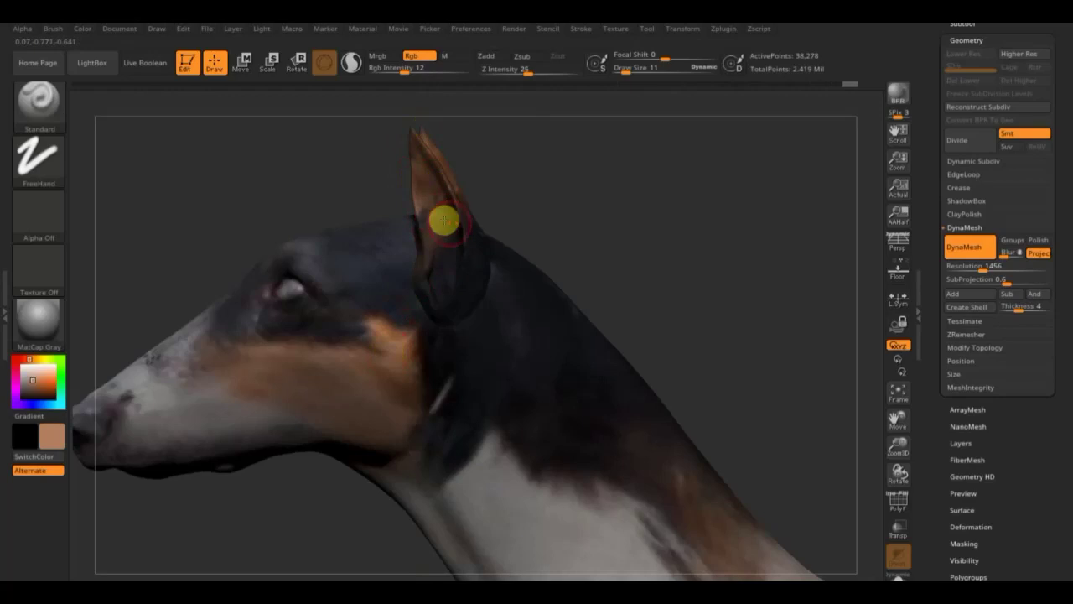
pyautogui.moveTo(444, 221); pyautogui.dragTo(453, 252)
pyautogui.moveTo(537, 222)
pyautogui.mouseDown()
pyautogui.moveTo(582, 221)
pyautogui.moveTo(493, 242)
pyautogui.moveTo(482, 195)
pyautogui.mouseUp()
pyautogui.moveTo(460, 232); pyautogui.dragTo(508, 148)
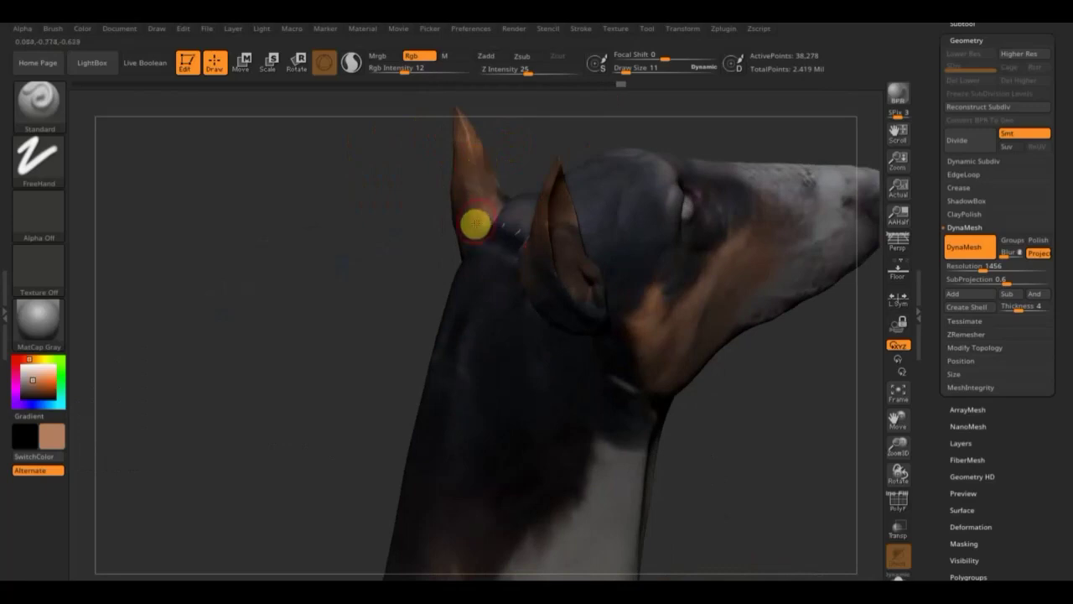
pyautogui.moveTo(371, 249)
pyautogui.mouseDown()
pyautogui.moveTo(383, 229)
pyautogui.moveTo(503, 241)
pyautogui.moveTo(472, 218)
pyautogui.mouseUp()
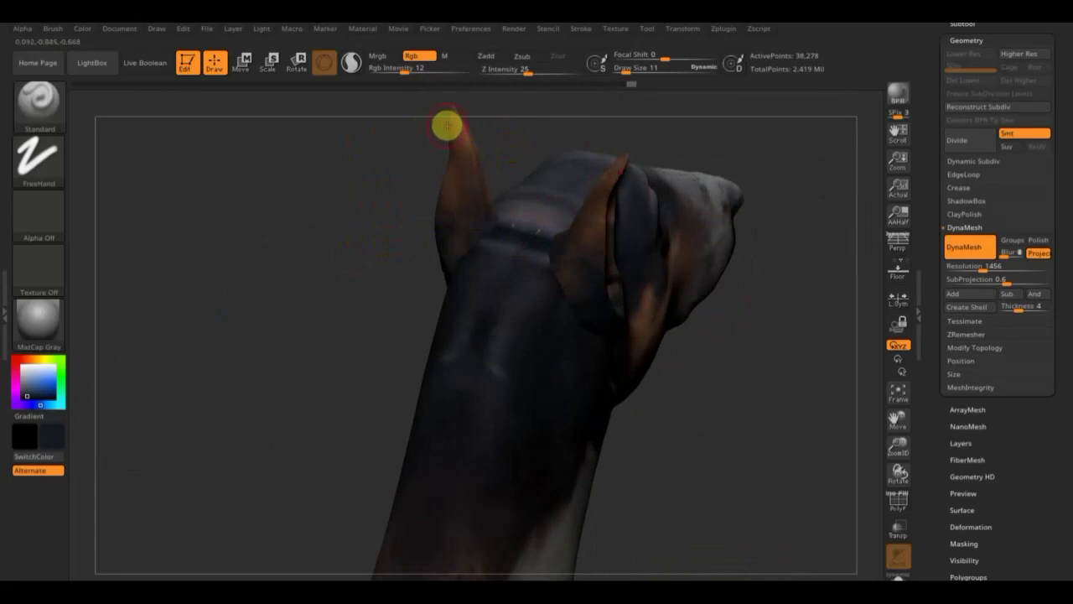
pyautogui.moveTo(446, 125); pyautogui.dragTo(444, 242)
# Dab dark paint over the crown of the head, then zoom out to check the whole dog.
pyautogui.moveTo(375, 309)
pyautogui.mouseDown()
pyautogui.moveTo(390, 242)
pyautogui.moveTo(428, 252)
pyautogui.moveTo(347, 335)
pyautogui.moveTo(414, 319)
pyautogui.moveTo(405, 380)
pyautogui.moveTo(371, 422)
pyautogui.moveTo(307, 411)
pyautogui.mouseUp()
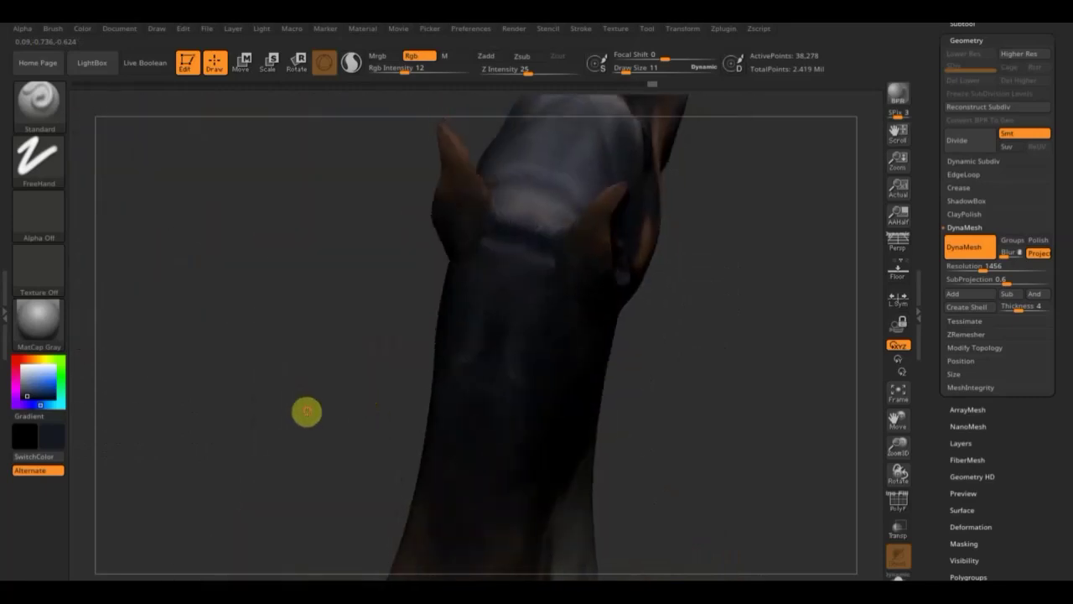
pyautogui.moveTo(697, 254); pyautogui.dragTo(629, 372)
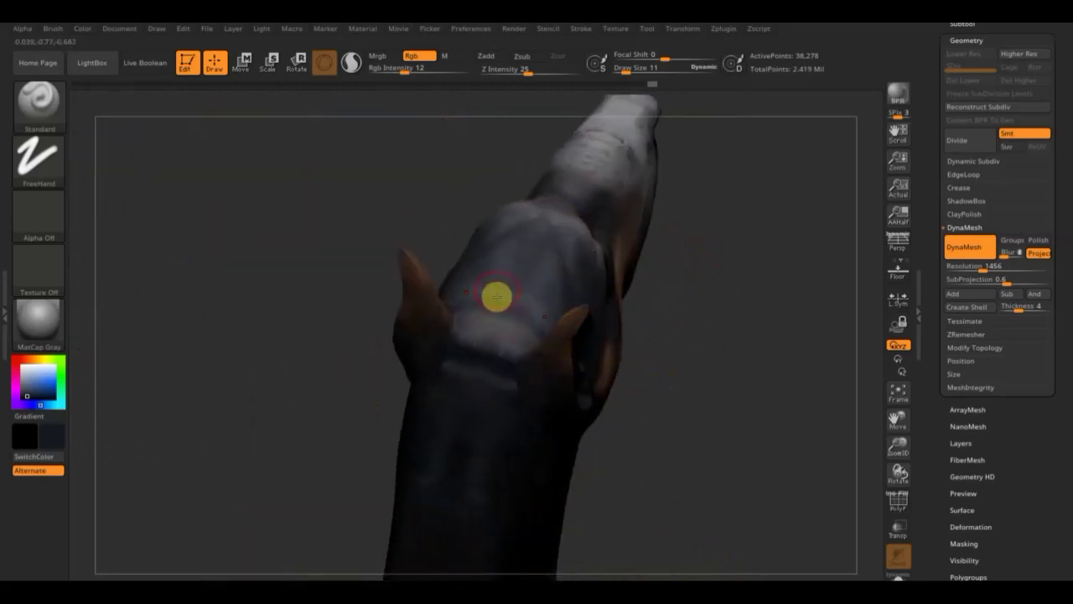
pyautogui.keyDown('alt'); pyautogui.click(505, 278); pyautogui.keyUp('alt')
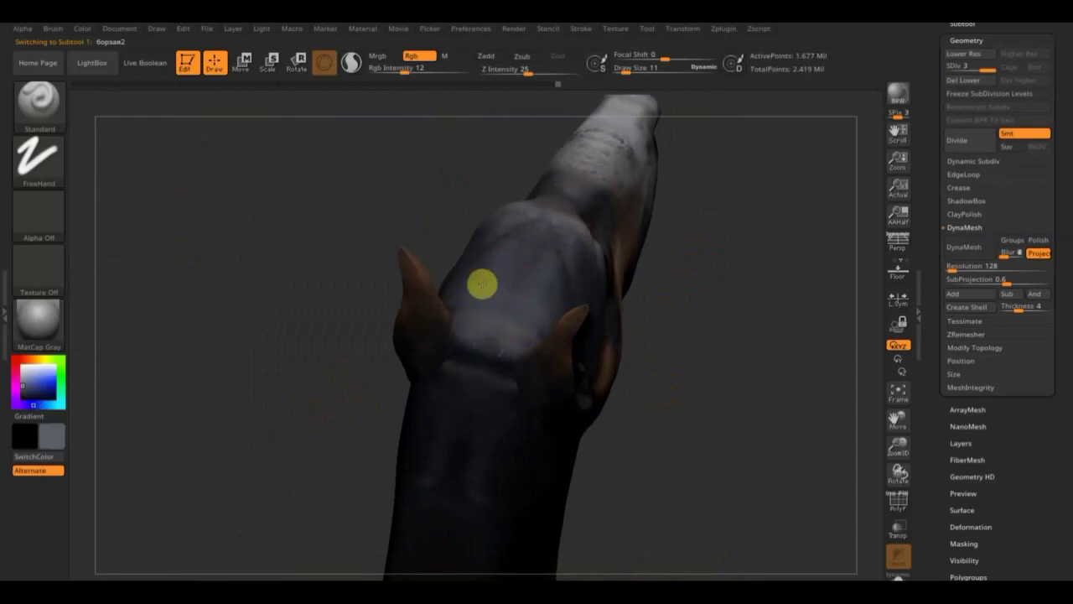
pyautogui.click(466, 296)
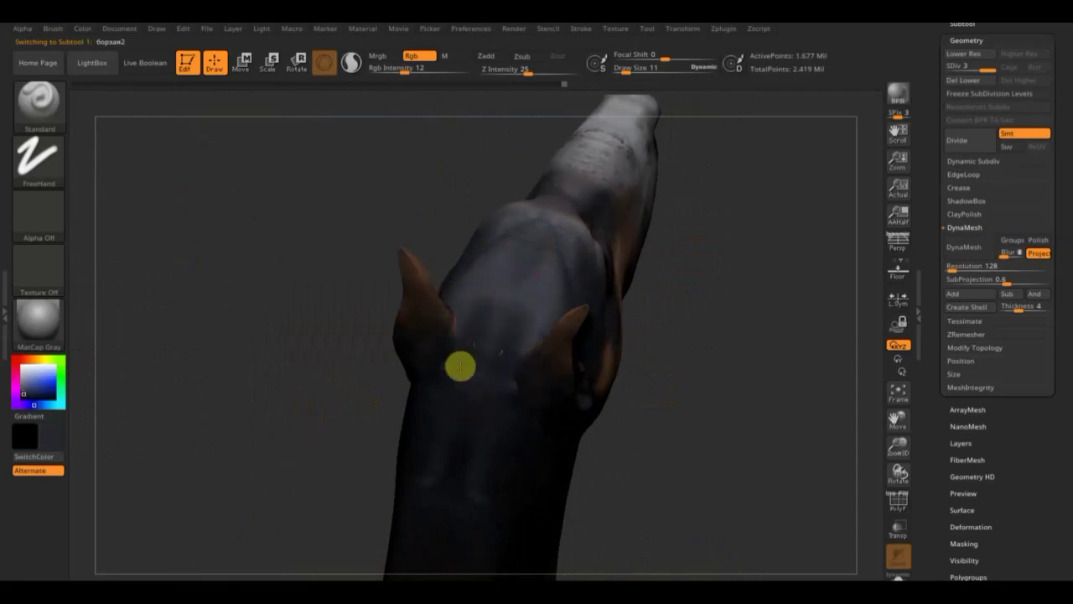
pyautogui.click(536, 250)
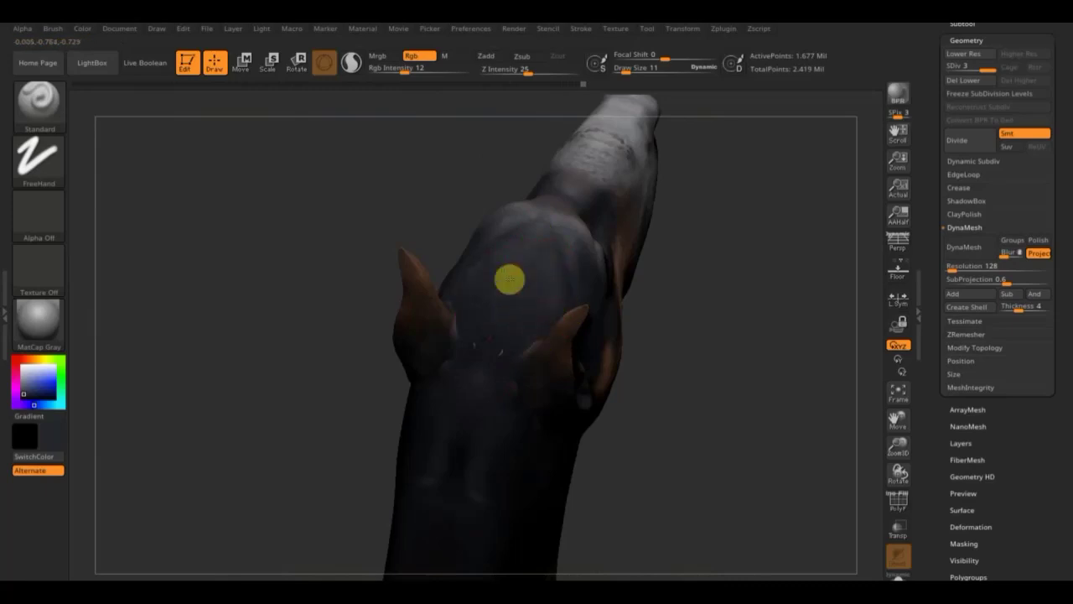
pyautogui.click(518, 324)
pyautogui.click(472, 431)
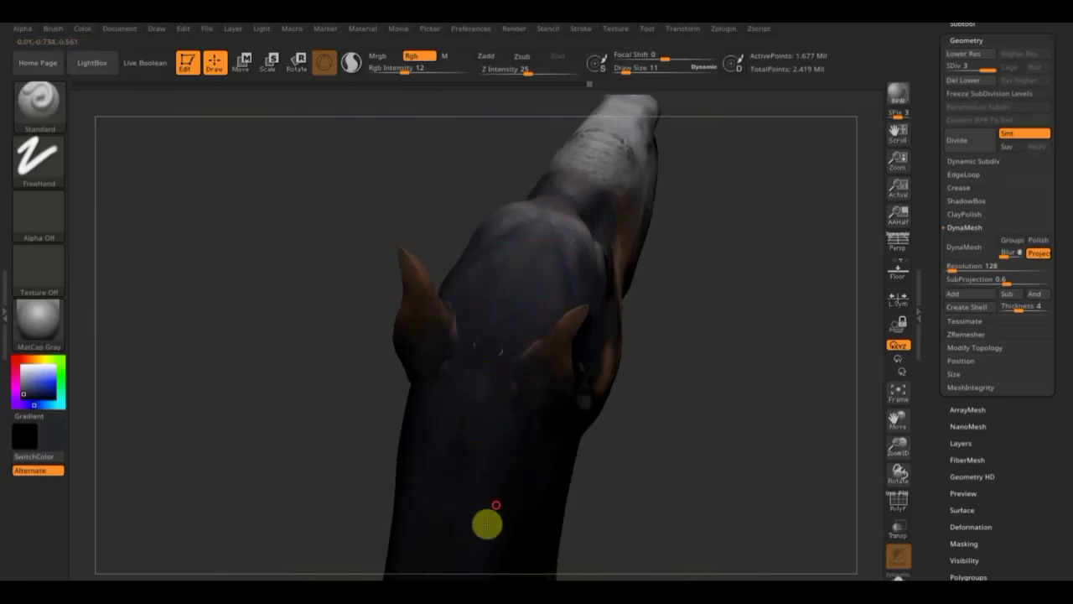
pyautogui.click(492, 334)
pyautogui.moveTo(657, 475)
pyautogui.mouseDown()
pyautogui.moveTo(601, 414)
pyautogui.moveTo(656, 501)
pyautogui.moveTo(645, 292)
pyautogui.moveTo(637, 391)
pyautogui.moveTo(603, 419)
pyautogui.moveTo(553, 411)
pyautogui.moveTo(725, 332)
pyautogui.moveTo(610, 155)
pyautogui.moveTo(628, 263)
pyautogui.moveTo(510, 137)
pyautogui.moveTo(759, 228)
pyautogui.moveTo(758, 261)
pyautogui.mouseUp()
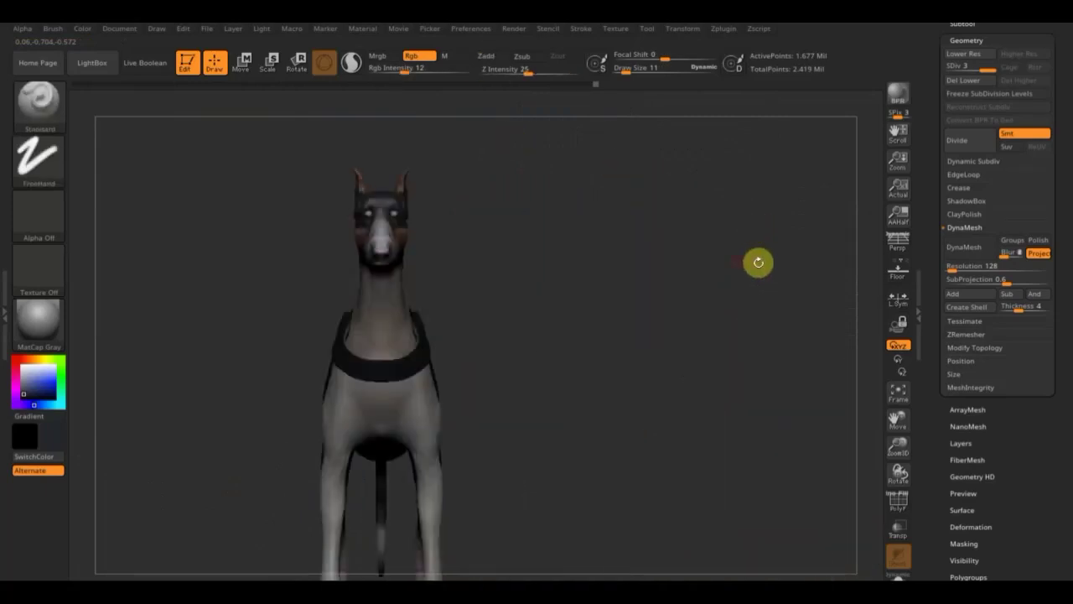
pyautogui.moveTo(599, 432); pyautogui.dragTo(601, 398)
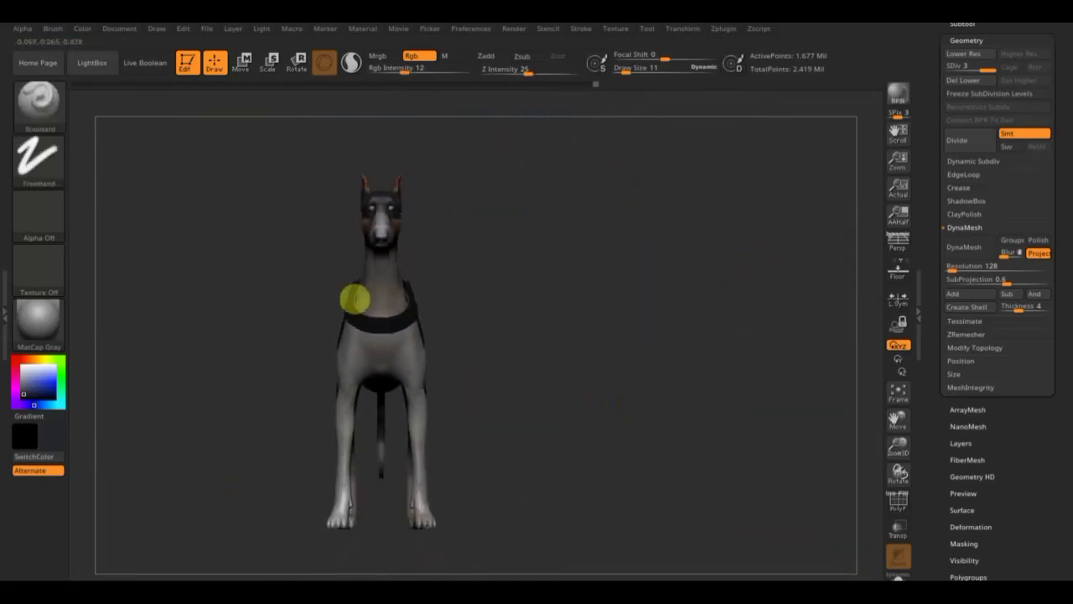
pyautogui.moveTo(534, 364)
pyautogui.mouseDown()
pyautogui.moveTo(654, 349)
pyautogui.moveTo(659, 382)
pyautogui.moveTo(646, 390)
pyautogui.moveTo(589, 393)
pyautogui.moveTo(630, 417)
pyautogui.moveTo(582, 414)
pyautogui.moveTo(601, 430)
pyautogui.moveTo(570, 422)
pyautogui.moveTo(646, 419)
pyautogui.mouseUp()
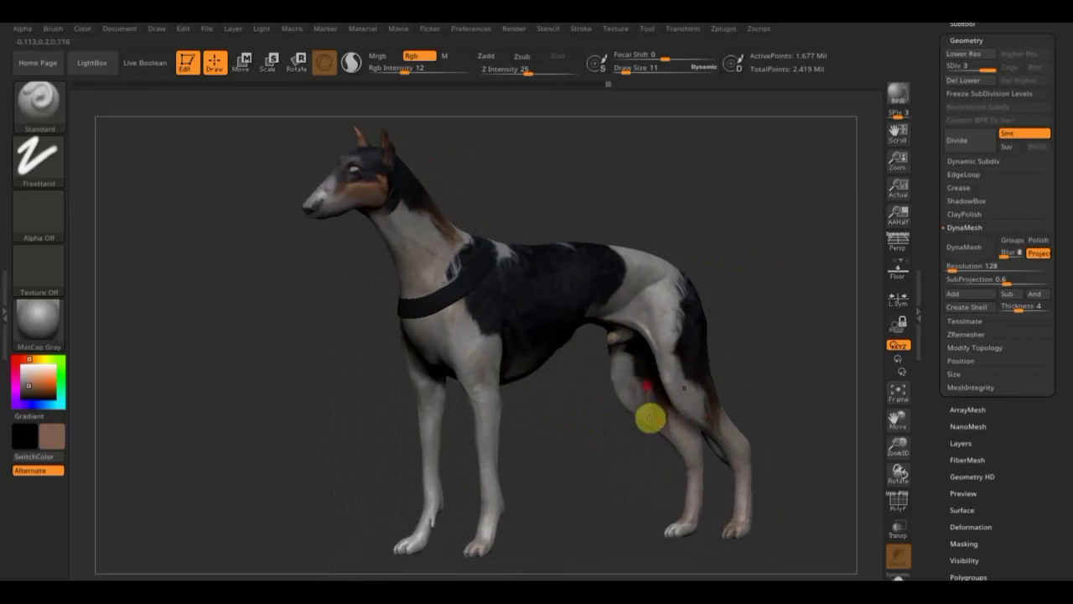
# Set brush size 85 and paint intensity 3, and softly paint over the hind thigh.
pyautogui.moveTo(629, 69); pyautogui.dragTo(625, 68)
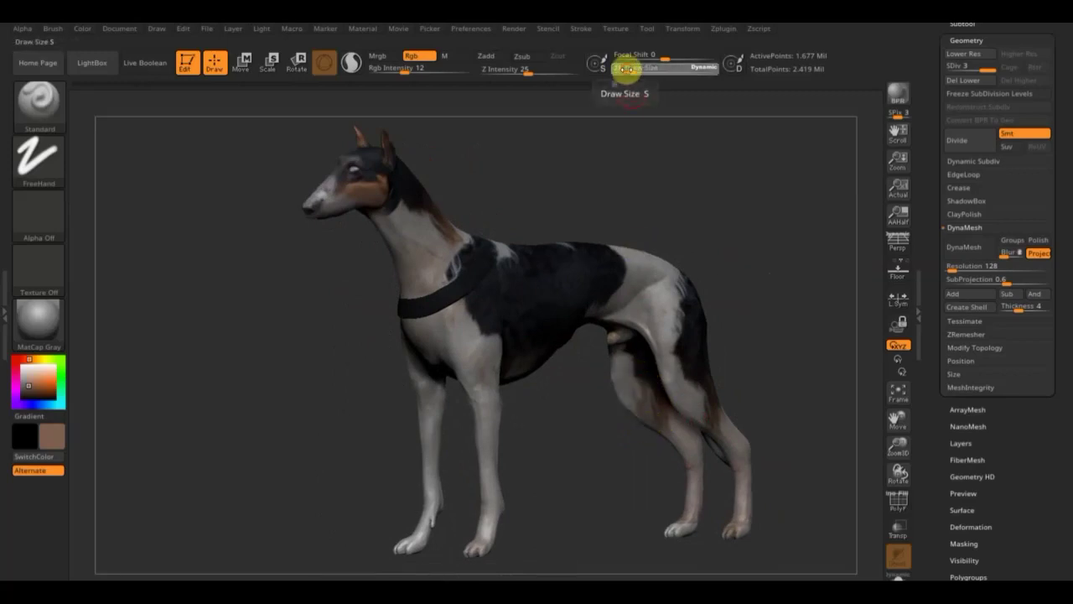
pyautogui.moveTo(642, 235); pyautogui.dragTo(641, 232)
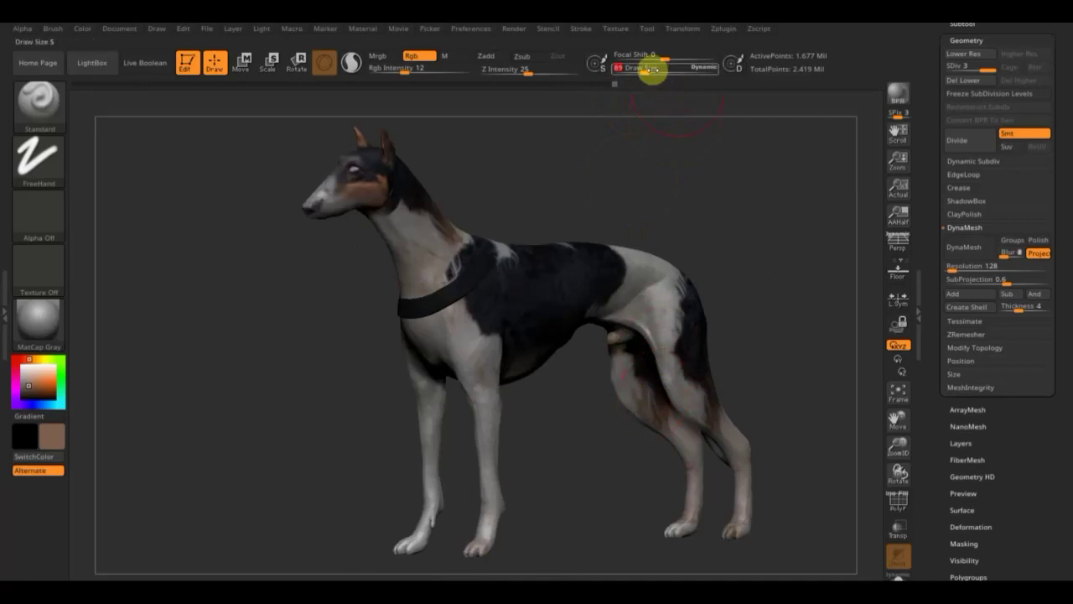
pyautogui.moveTo(408, 69); pyautogui.dragTo(384, 70)
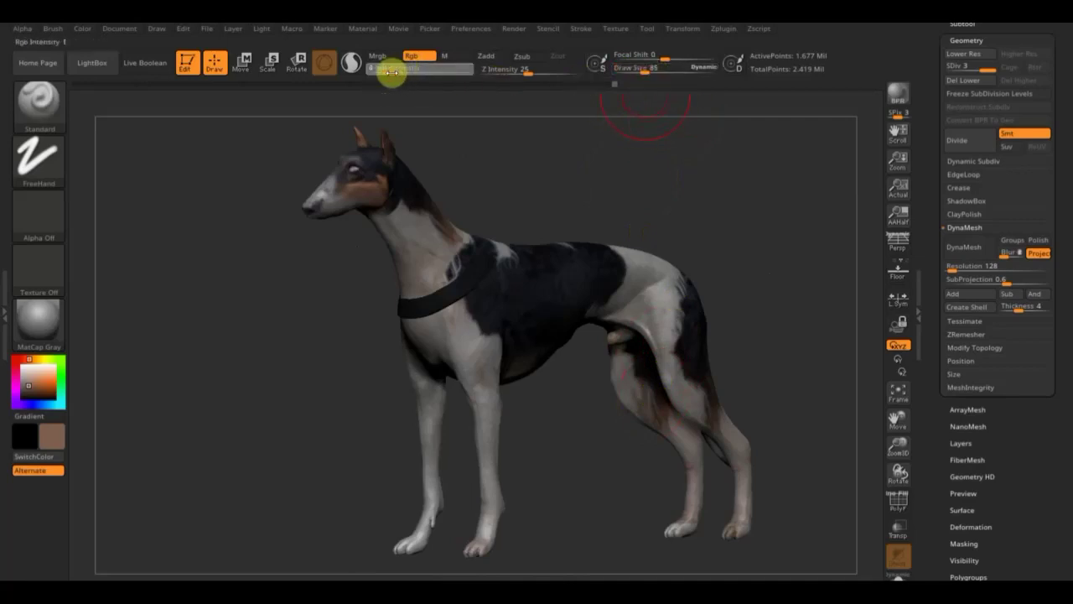
pyautogui.moveTo(645, 462)
pyautogui.mouseDown()
pyautogui.moveTo(642, 395)
pyautogui.moveTo(646, 431)
pyautogui.moveTo(630, 405)
pyautogui.mouseUp()
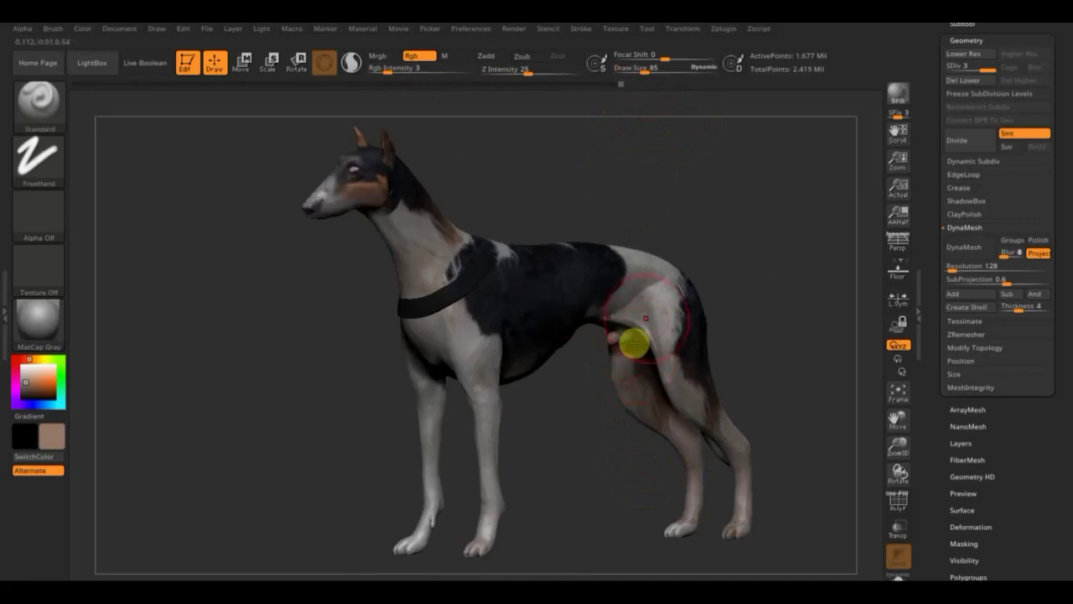
# Change the brush to Draw Size 58 and Rgb Intensity 11.
pyautogui.moveTo(640, 67); pyautogui.dragTo(643, 72)
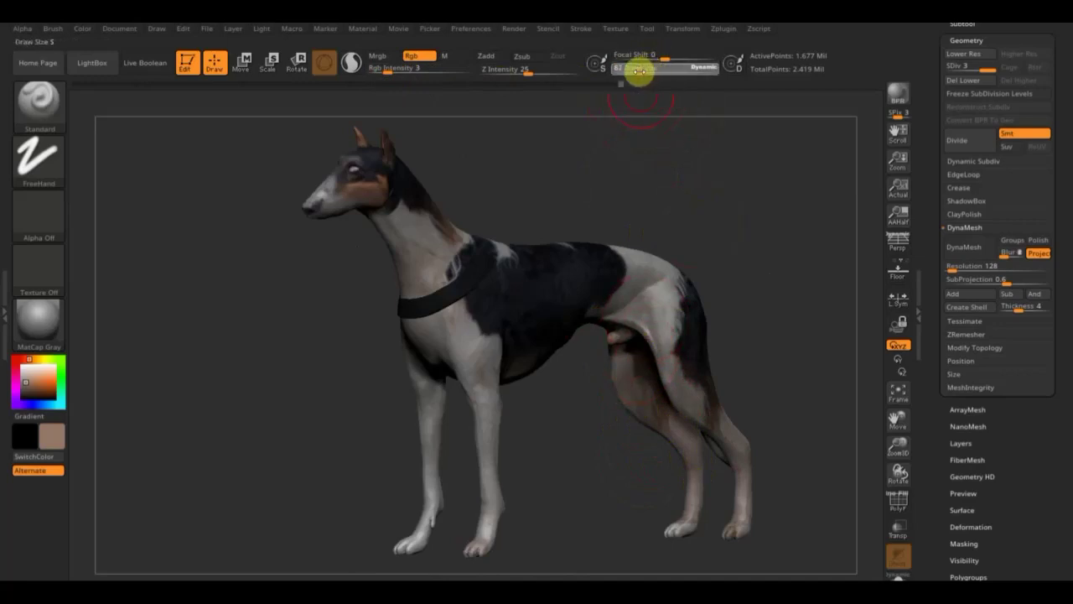
pyautogui.write('8')
pyautogui.click(423, 76)
pyautogui.write('11')
pyautogui.press('Return')
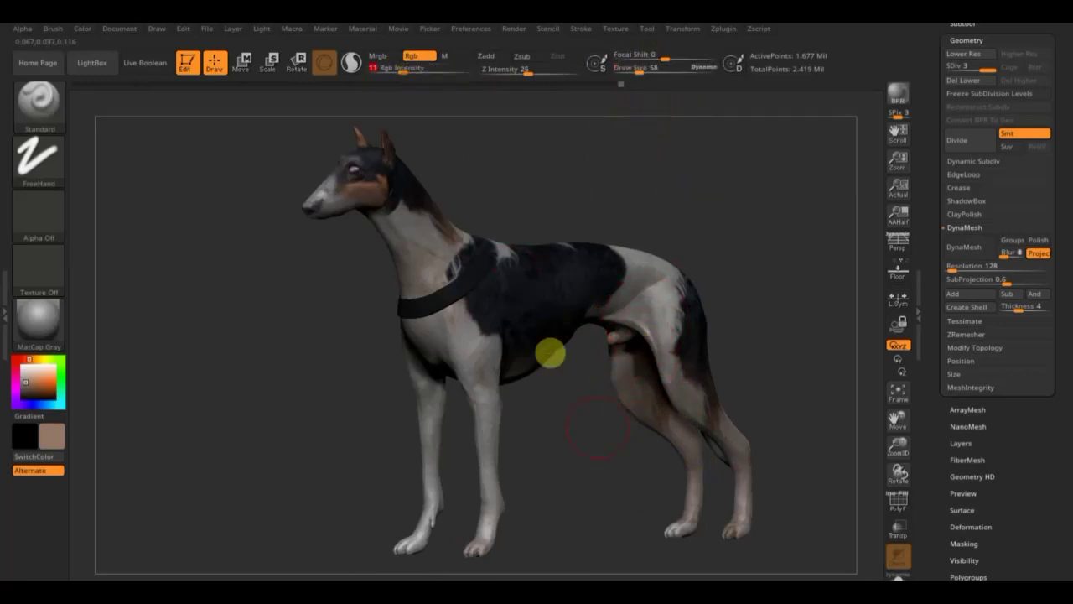
# Paint sampled darker brown and light tones on the hind thigh, undoing a stray stroke.
pyautogui.press('c')
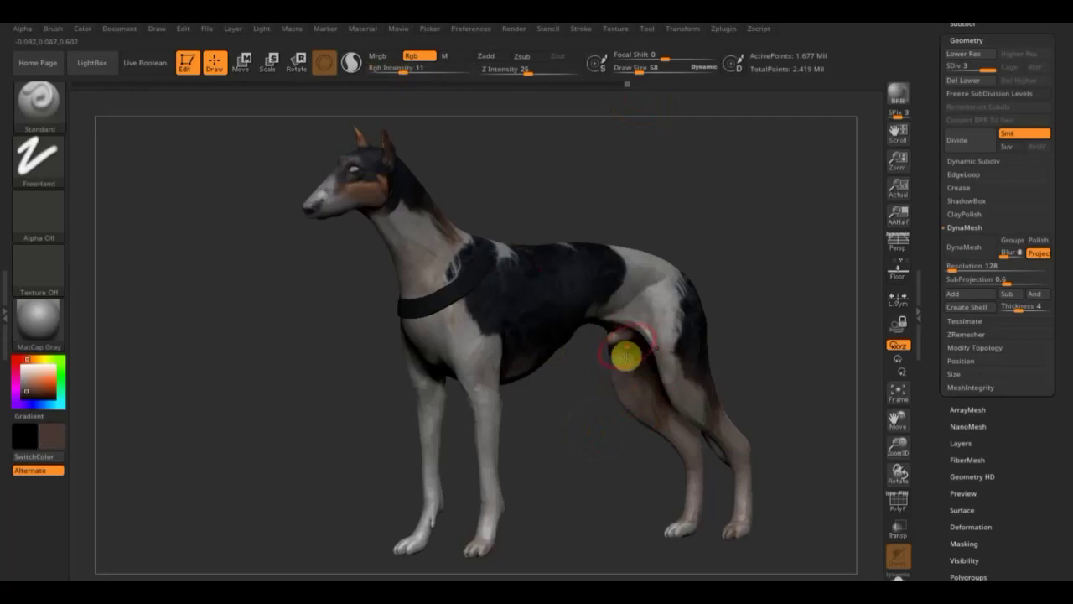
pyautogui.moveTo(628, 352)
pyautogui.mouseDown()
pyautogui.moveTo(614, 385)
pyautogui.moveTo(628, 385)
pyautogui.moveTo(691, 470)
pyautogui.mouseUp()
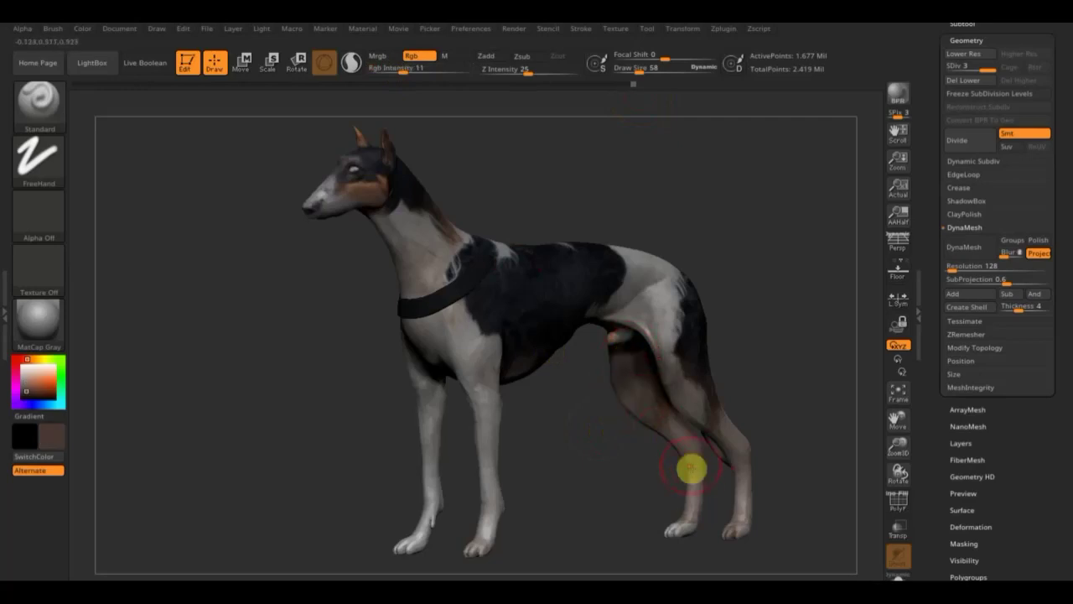
pyautogui.press('c')
pyautogui.moveTo(658, 312); pyautogui.dragTo(647, 357)
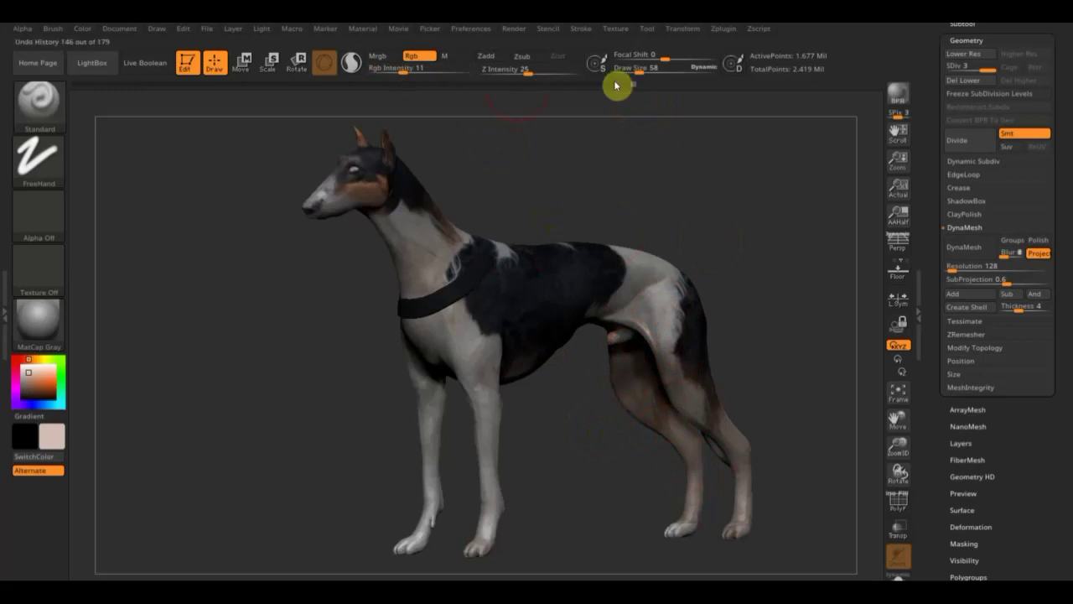
pyautogui.click(595, 84)
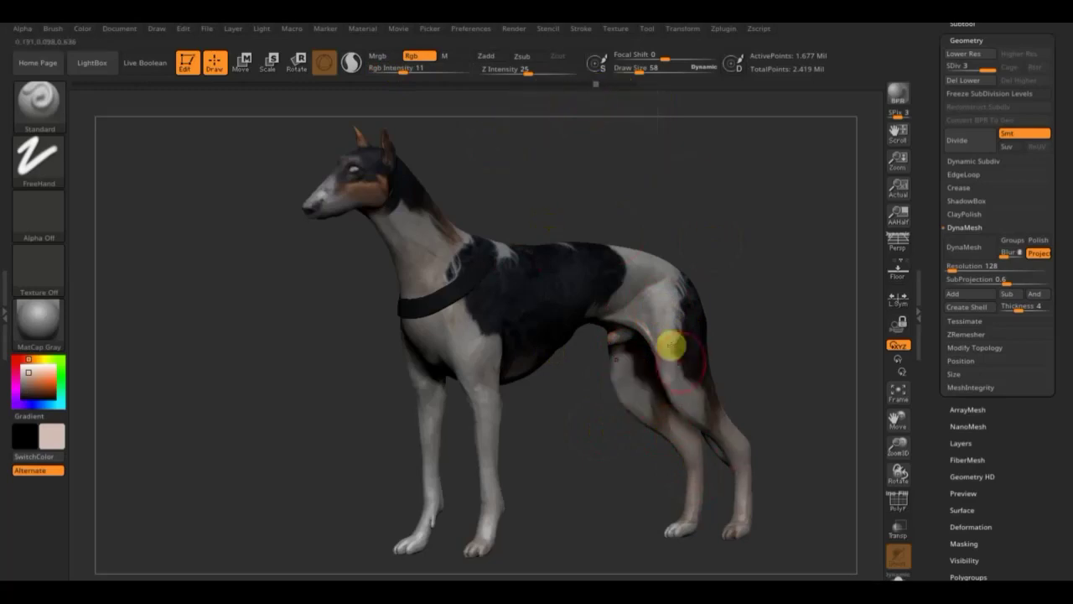
pyautogui.click(611, 493)
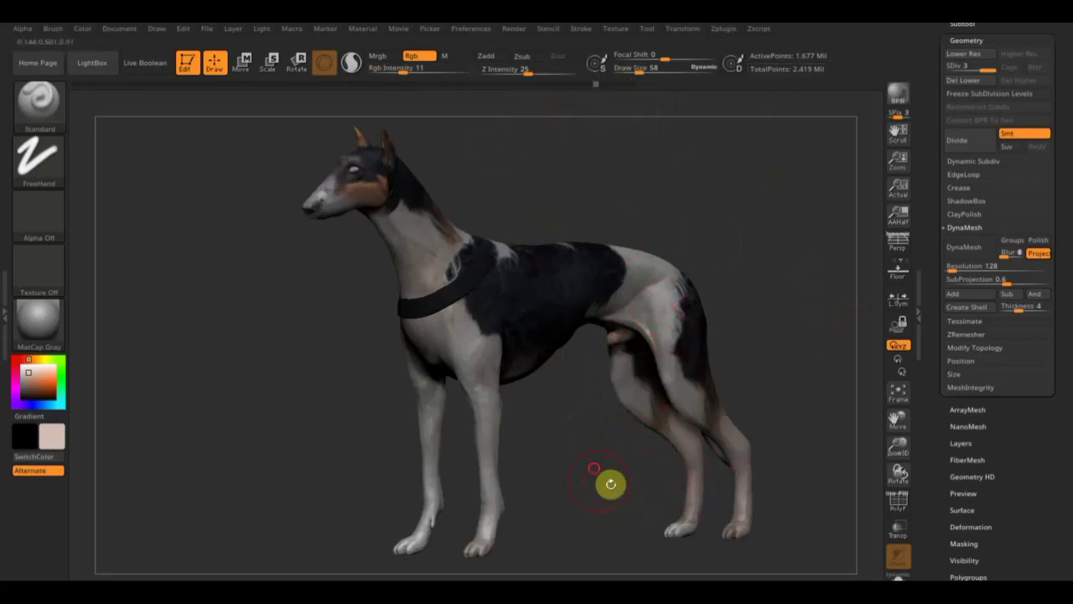
pyautogui.moveTo(610, 484)
pyautogui.keyDown('alt'); pyautogui.mouseDown()
pyautogui.moveTo(625, 542)
pyautogui.moveTo(524, 496)
pyautogui.moveTo(517, 292)
pyautogui.mouseUp(); pyautogui.keyUp('alt')
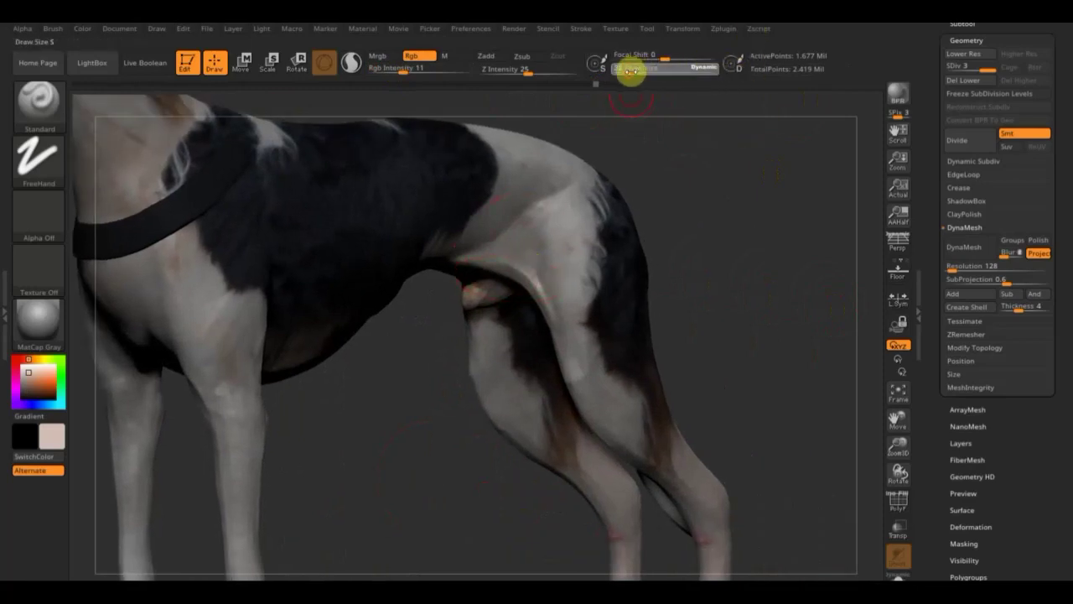
# Set Draw Size to 16, sample a dark colour from the rump, and select the Dog1 subtool.
pyautogui.moveTo(630, 72); pyautogui.dragTo(624, 72)
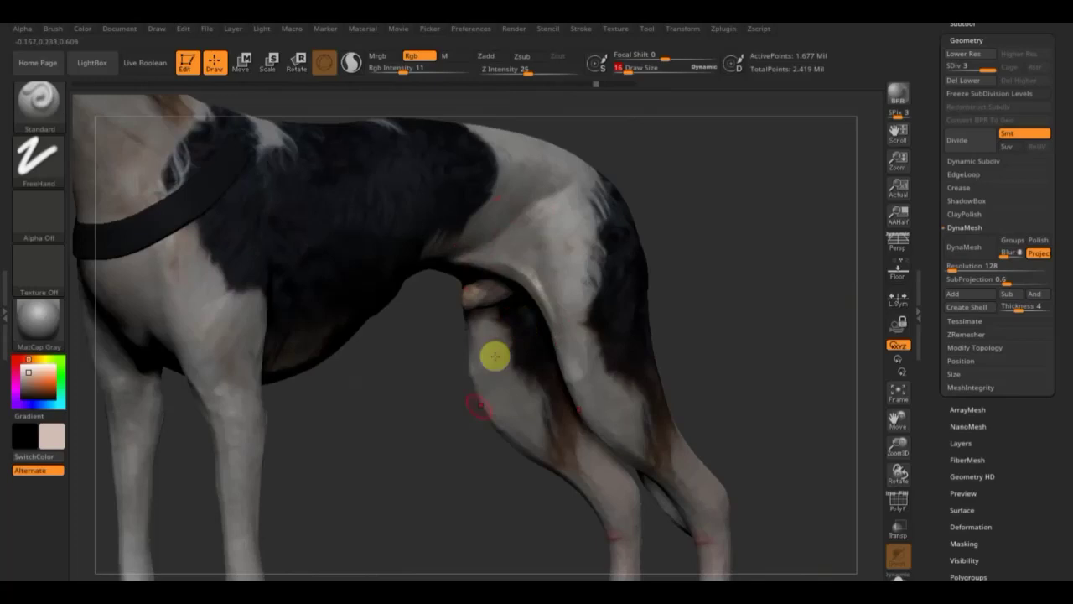
pyautogui.moveTo(398, 426)
pyautogui.mouseDown()
pyautogui.moveTo(400, 355)
pyautogui.moveTo(469, 319)
pyautogui.moveTo(450, 311)
pyautogui.moveTo(462, 298)
pyautogui.moveTo(393, 397)
pyautogui.mouseUp()
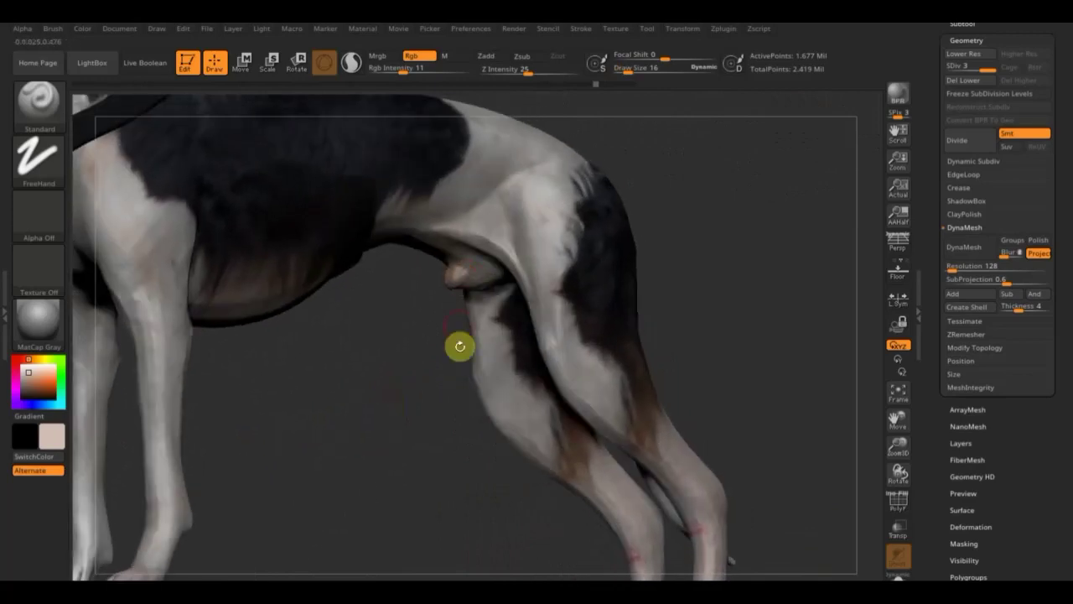
pyautogui.moveTo(460, 345)
pyautogui.mouseDown()
pyautogui.moveTo(393, 422)
pyautogui.moveTo(360, 414)
pyautogui.moveTo(376, 405)
pyautogui.mouseUp()
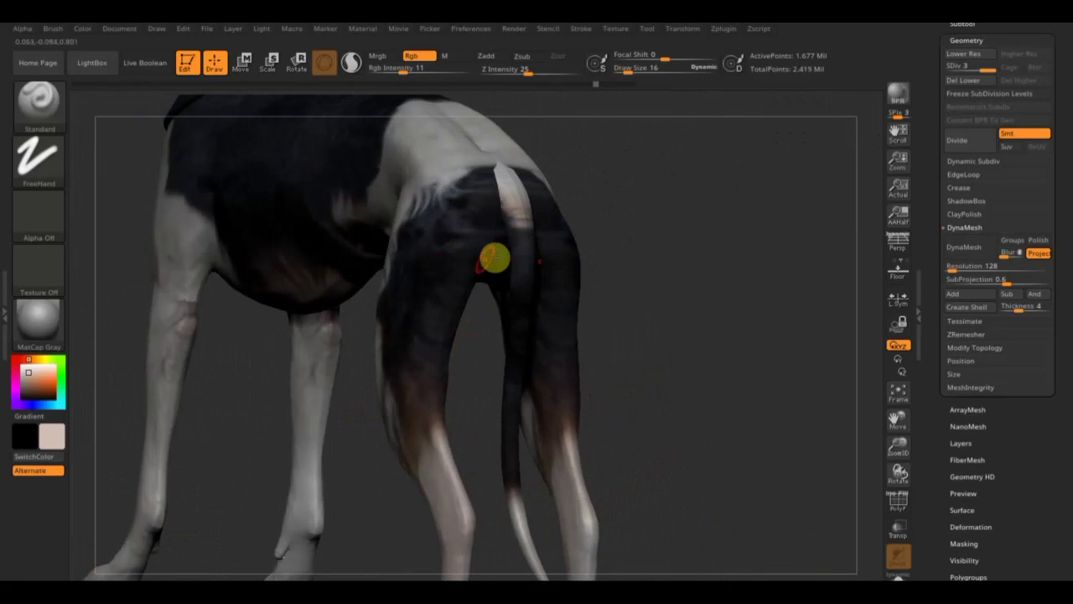
pyautogui.moveTo(570, 160)
pyautogui.mouseDown()
pyautogui.moveTo(663, 139)
pyautogui.moveTo(661, 201)
pyautogui.moveTo(537, 204)
pyautogui.mouseUp()
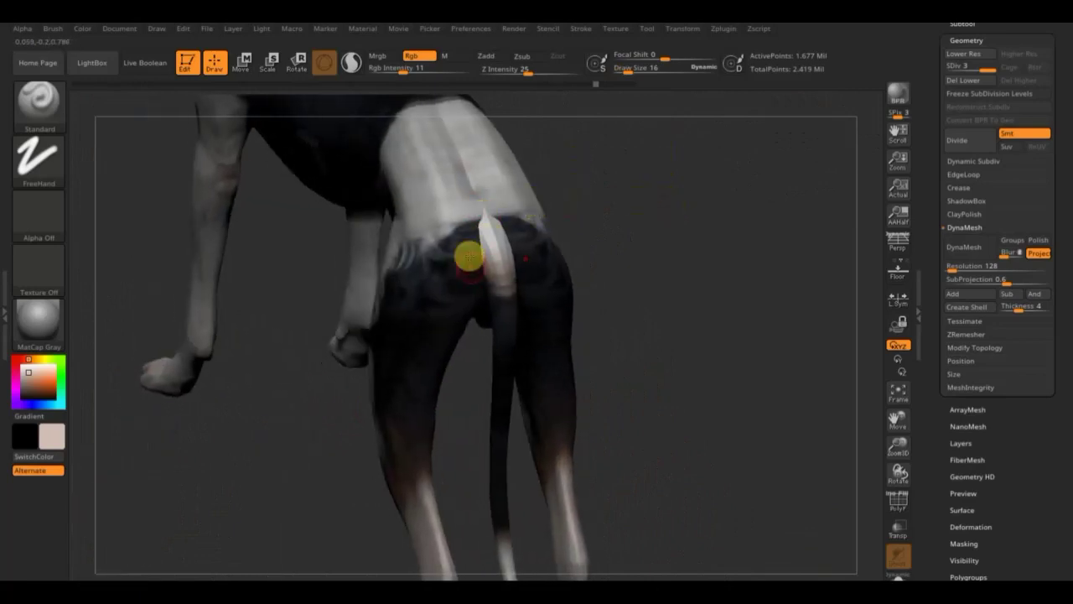
pyautogui.press('c')
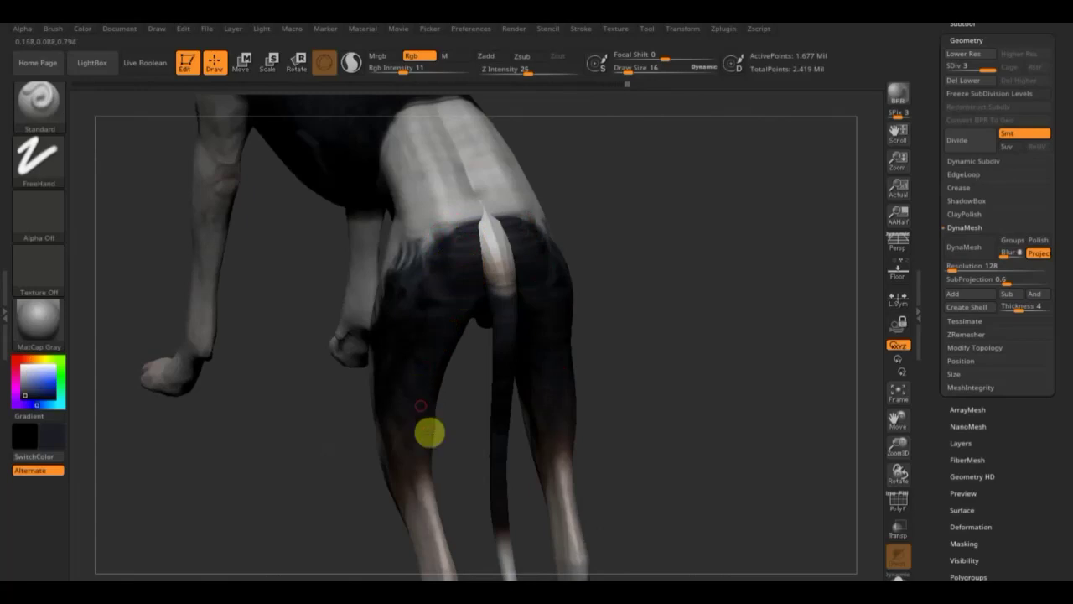
pyautogui.moveTo(661, 410)
pyautogui.mouseDown()
pyautogui.moveTo(667, 342)
pyautogui.moveTo(534, 305)
pyautogui.mouseUp()
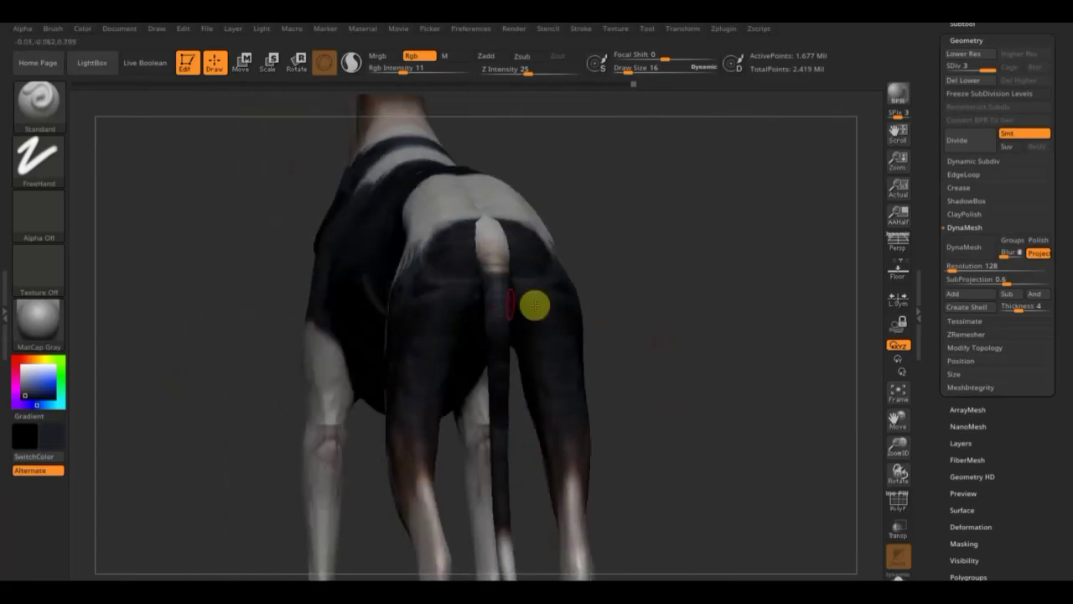
pyautogui.keyDown('alt'); pyautogui.click(500, 299); pyautogui.keyUp('alt')
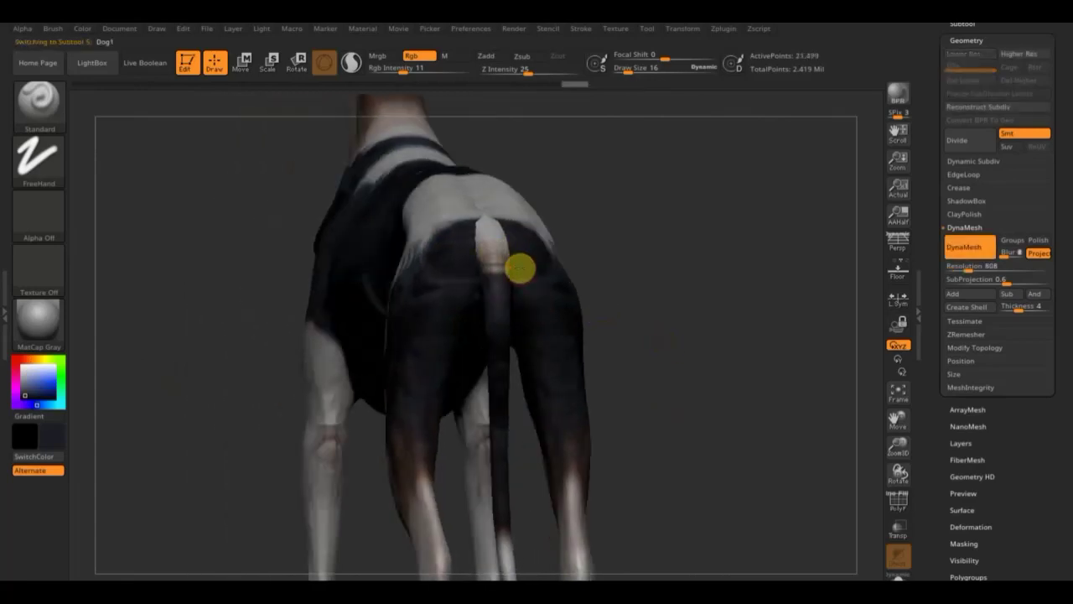
# Paint a stroke down the tail and sample colour again from the hindquarters.
pyautogui.moveTo(494, 270)
pyautogui.mouseDown()
pyautogui.moveTo(499, 467)
pyautogui.moveTo(656, 405)
pyautogui.mouseUp()
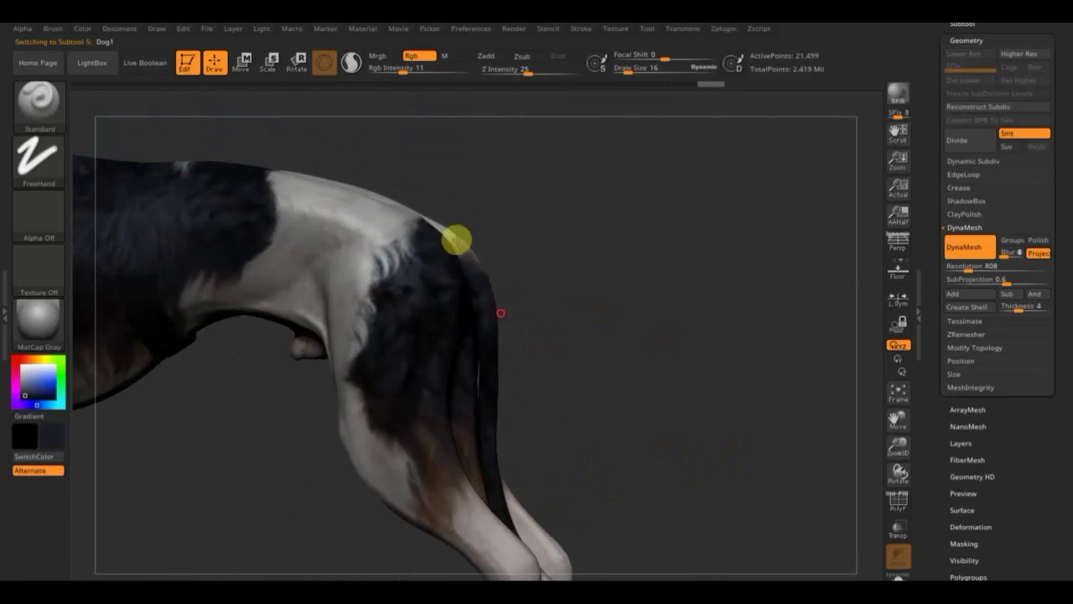
pyautogui.moveTo(551, 323); pyautogui.dragTo(473, 246)
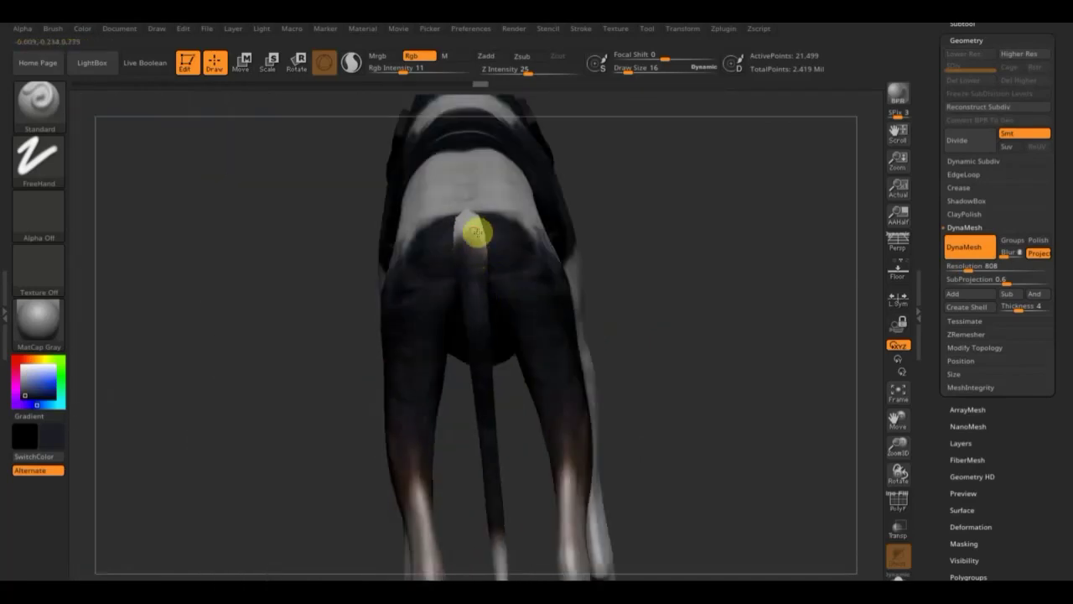
pyautogui.moveTo(726, 305); pyautogui.dragTo(672, 308)
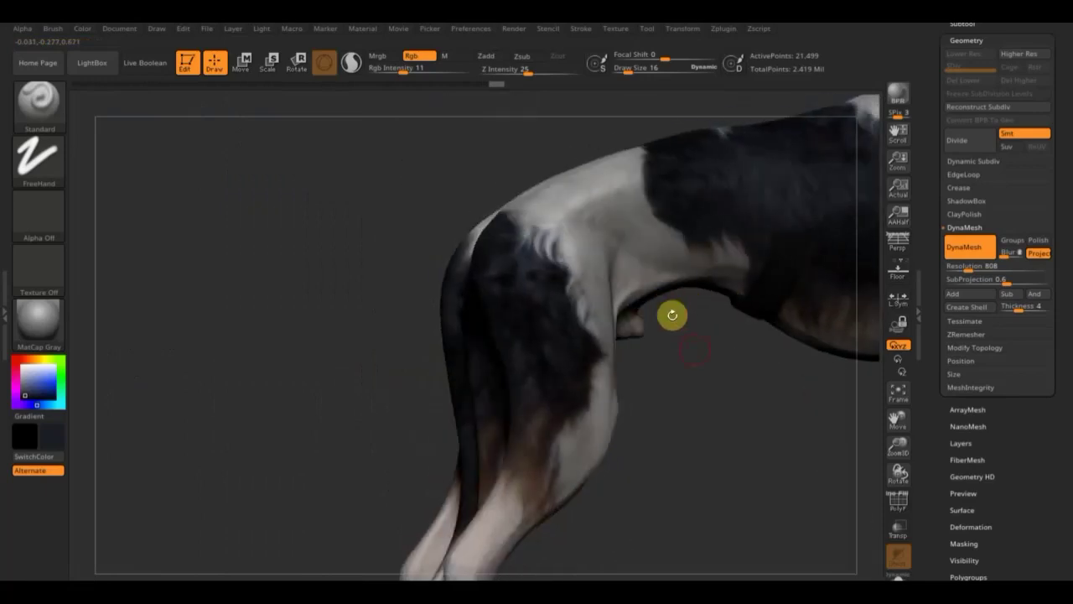
pyautogui.moveTo(701, 428); pyautogui.dragTo(743, 444)
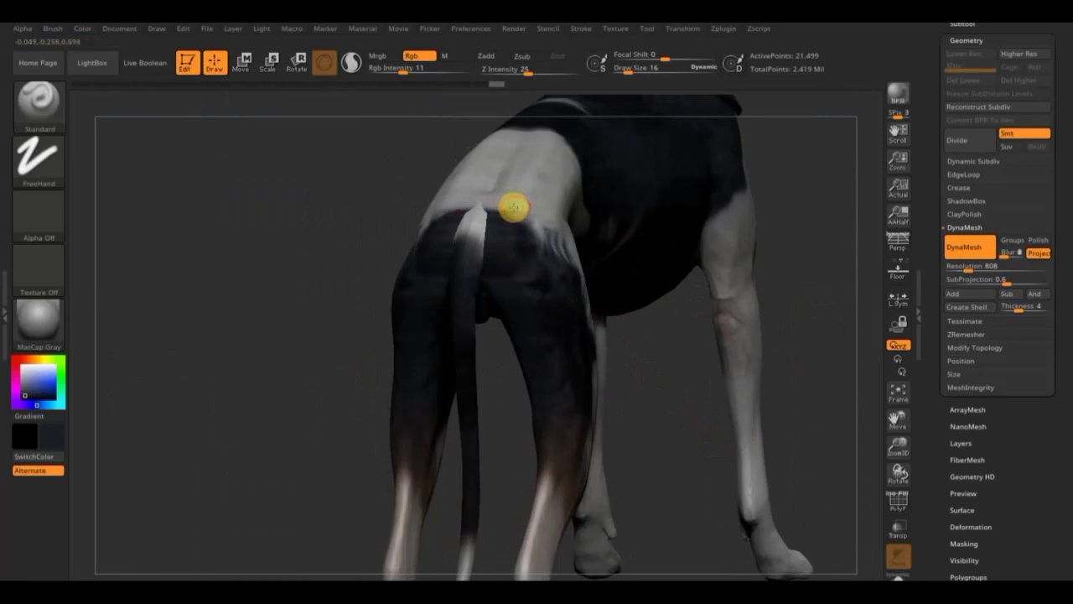
pyautogui.press('c')
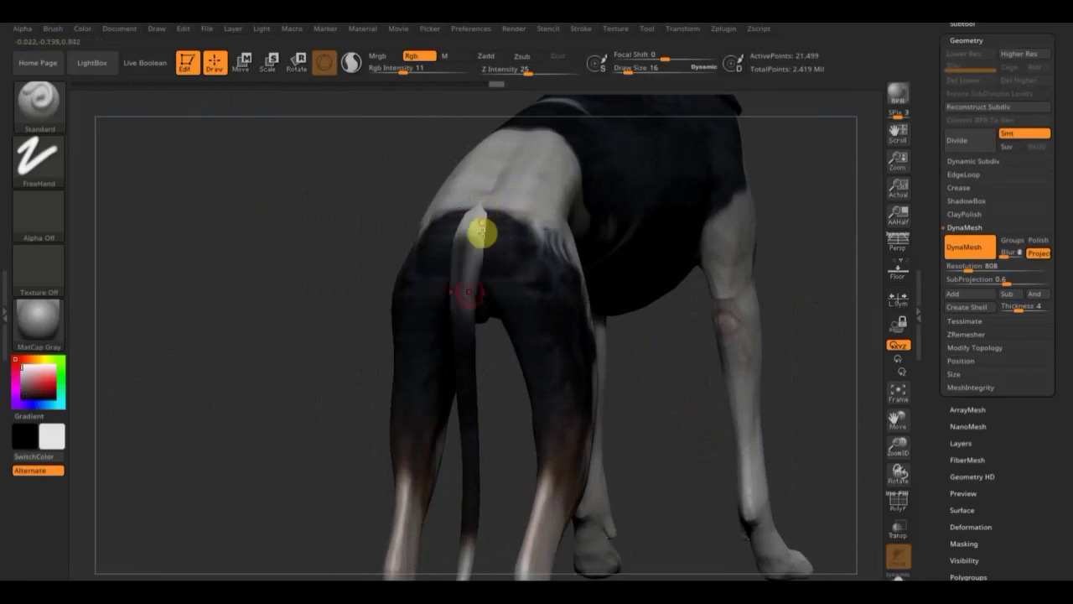
# Zoom out to a side view of the whole dog and scroll the tray up to the Tool palette.
pyautogui.moveTo(374, 284)
pyautogui.mouseDown()
pyautogui.moveTo(285, 260)
pyautogui.moveTo(294, 271)
pyautogui.moveTo(391, 256)
pyautogui.moveTo(663, 275)
pyautogui.mouseUp()
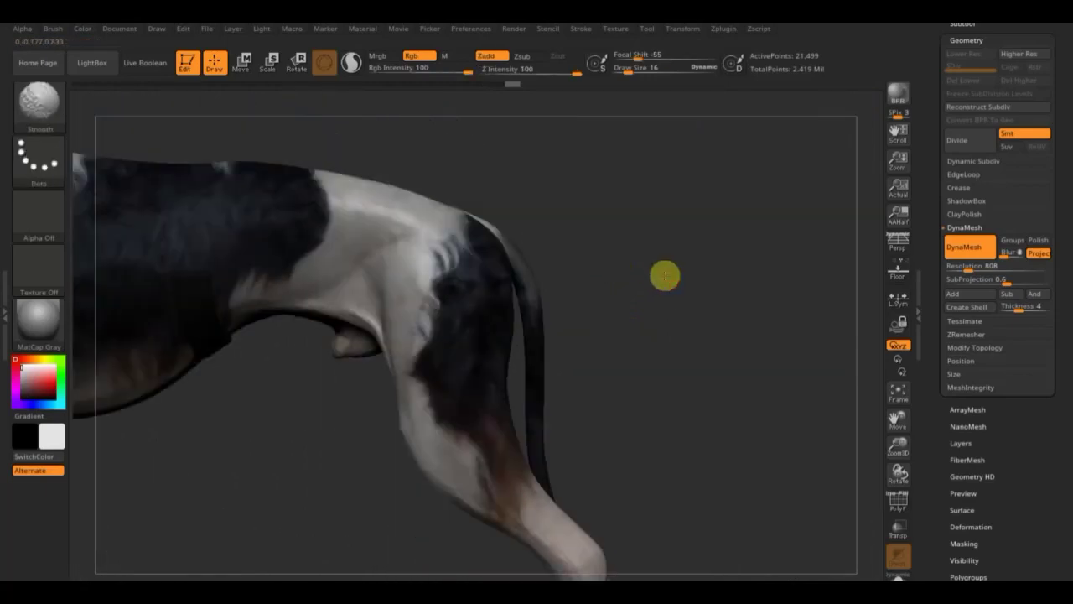
pyautogui.moveTo(678, 356)
pyautogui.keyDown('alt'); pyautogui.mouseDown()
pyautogui.moveTo(668, 388)
pyautogui.moveTo(620, 232)
pyautogui.moveTo(679, 277)
pyautogui.moveTo(676, 299)
pyautogui.moveTo(728, 353)
pyautogui.mouseUp(); pyautogui.keyUp('alt')
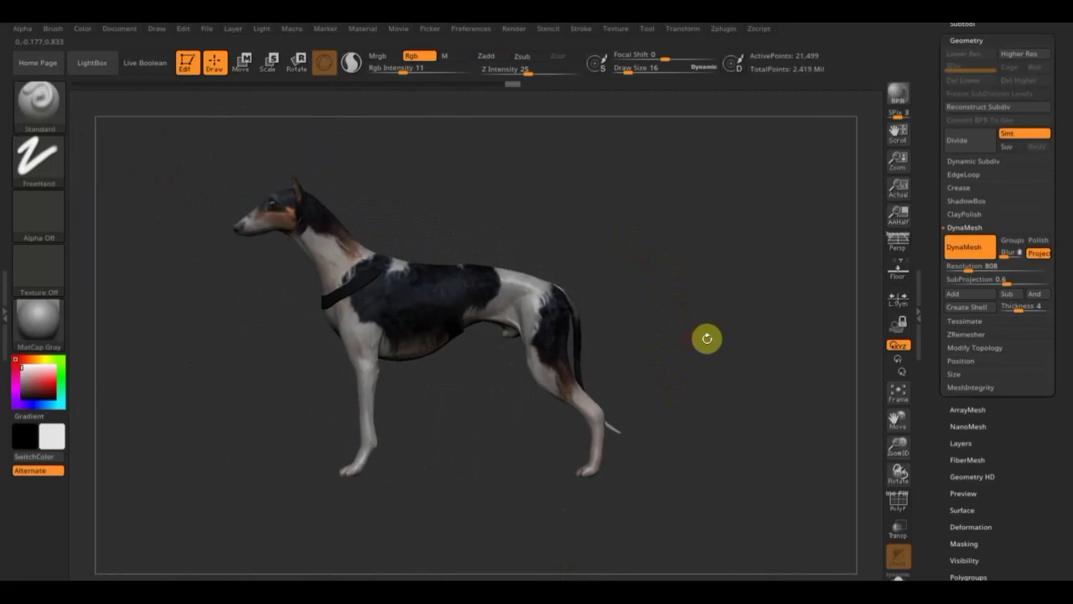
pyautogui.moveTo(1058, 88); pyautogui.dragTo(1055, 176)
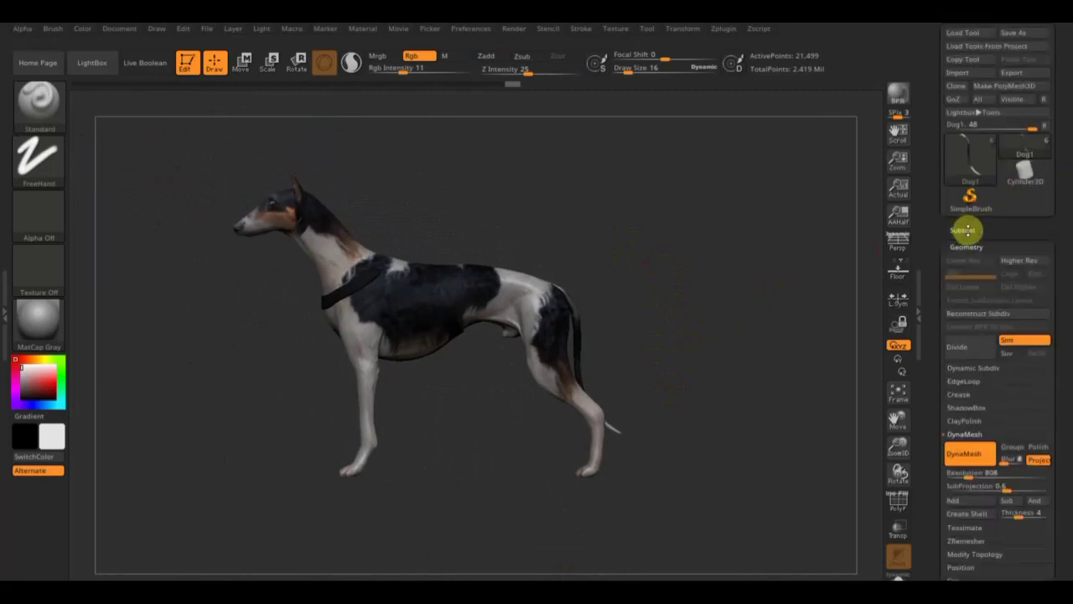
# Select the blanket subtool to show the blue number 17, then zoom on the head from the front.
pyautogui.click(968, 229)
pyautogui.click(996, 340)
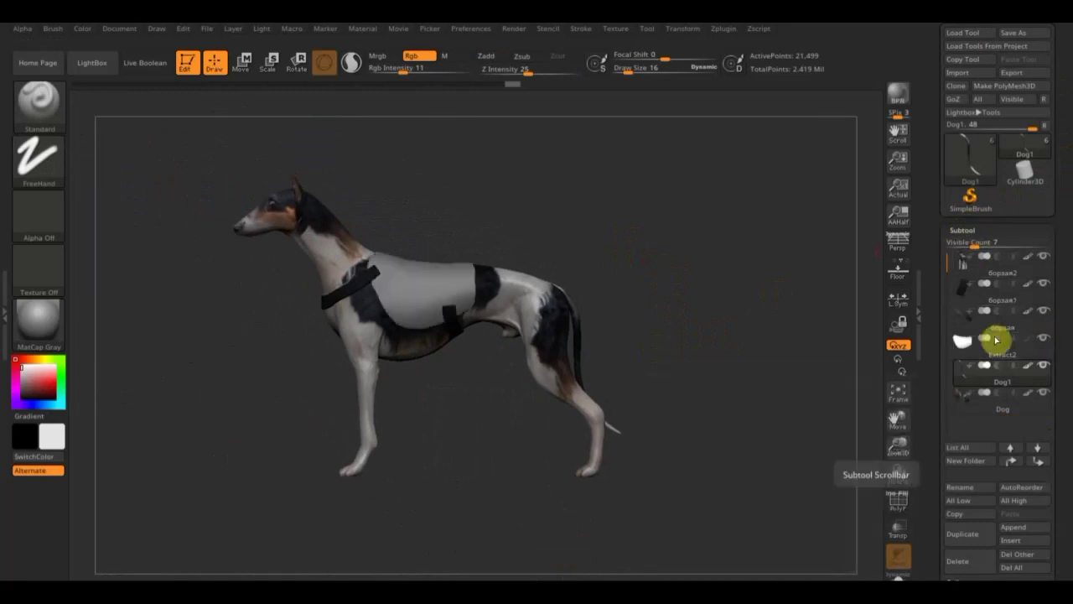
pyautogui.click(1028, 339)
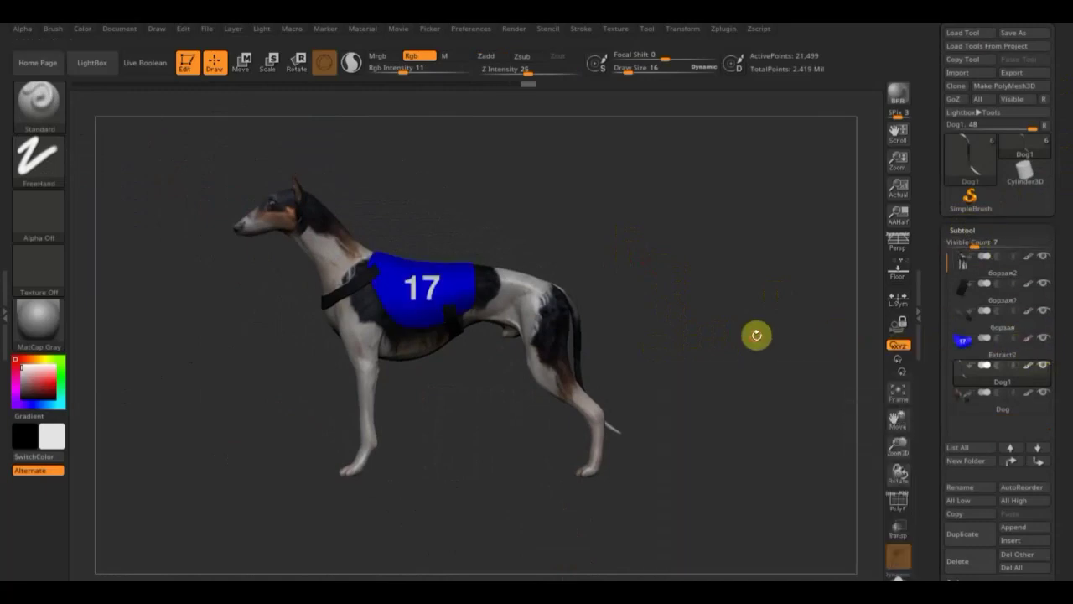
pyautogui.moveTo(757, 336)
pyautogui.mouseDown()
pyautogui.moveTo(776, 342)
pyautogui.moveTo(766, 302)
pyautogui.moveTo(798, 330)
pyautogui.moveTo(805, 307)
pyautogui.mouseUp()
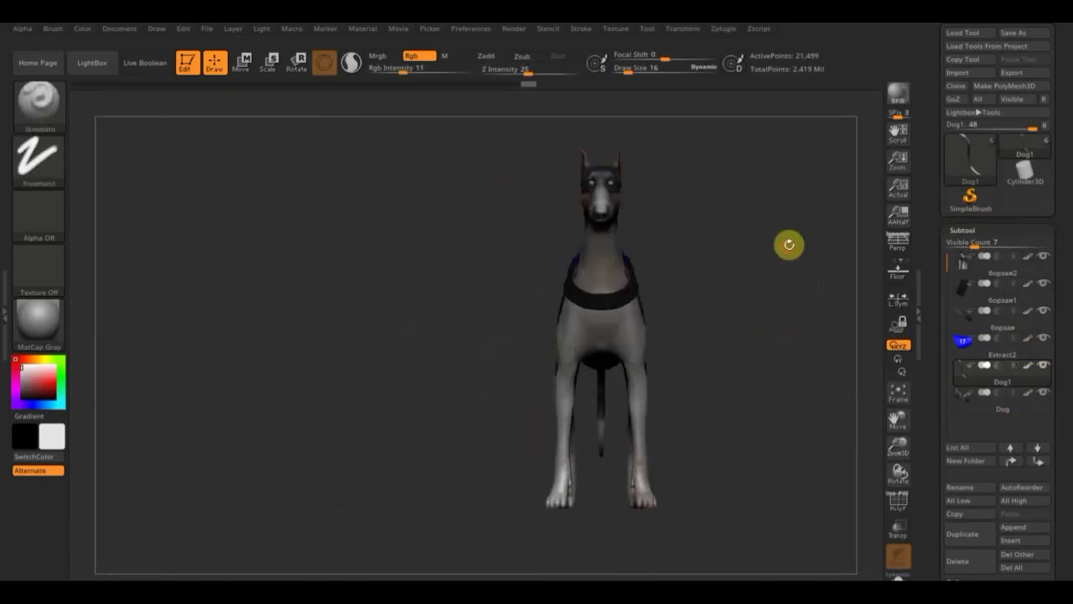
pyautogui.moveTo(789, 243)
pyautogui.keyDown('alt'); pyautogui.mouseDown()
pyautogui.moveTo(678, 321)
pyautogui.moveTo(697, 360)
pyautogui.moveTo(718, 261)
pyautogui.moveTo(641, 414)
pyautogui.moveTo(616, 291)
pyautogui.mouseUp(); pyautogui.keyUp('alt')
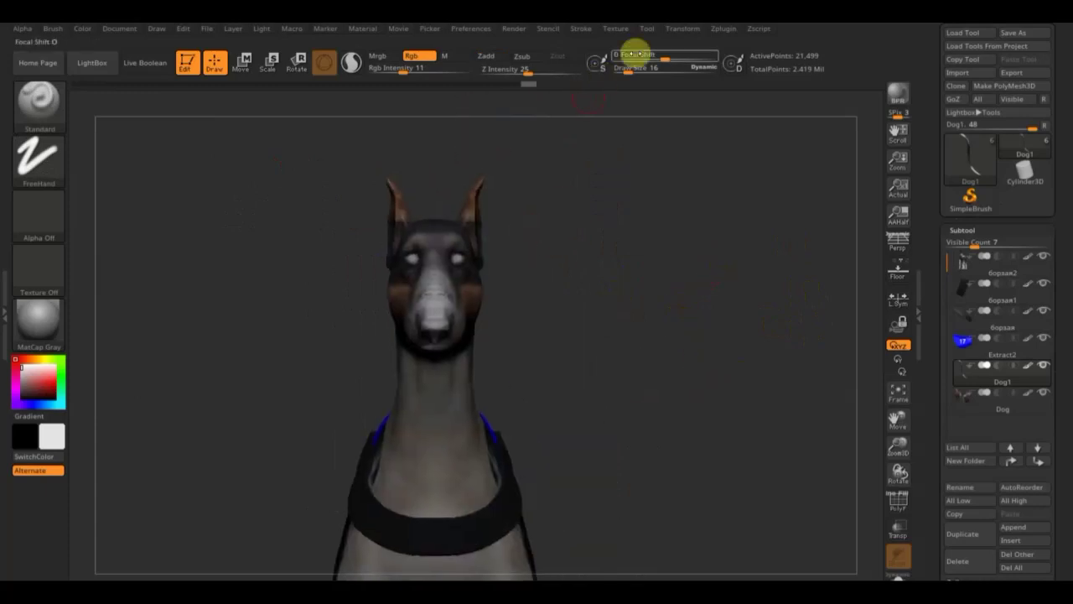
pyautogui.click(608, 32)
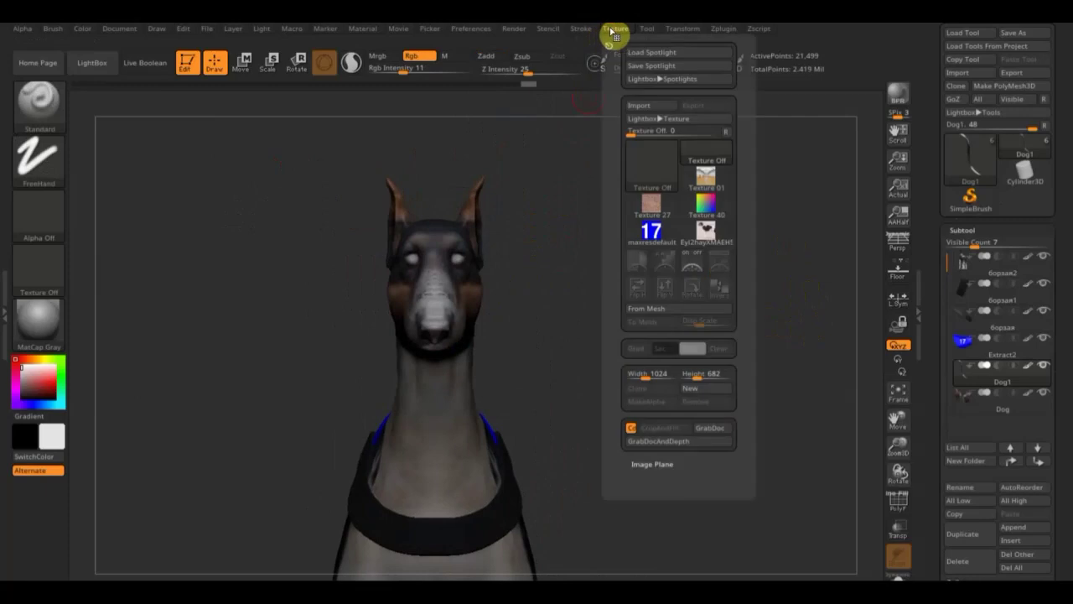
pyautogui.click(645, 106)
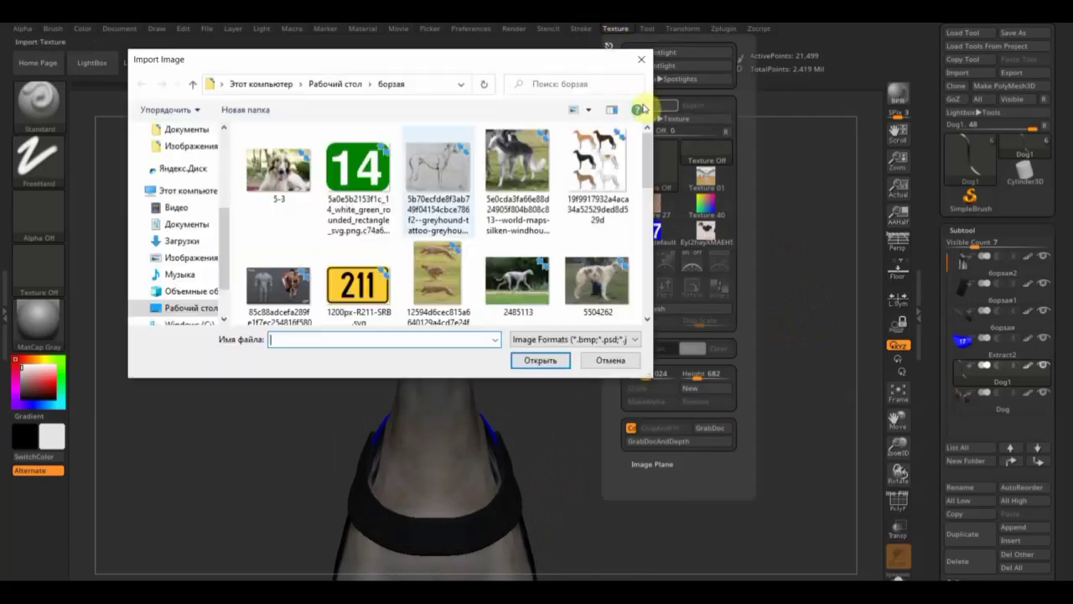
pyautogui.click(411, 258)
pyautogui.scroll(-2, 485, 228)
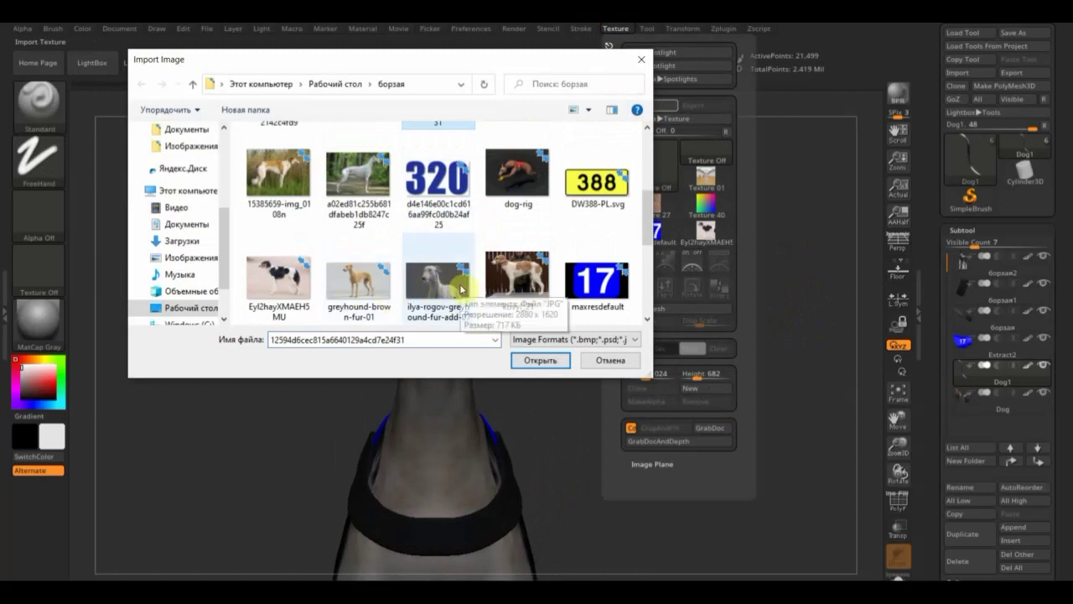
pyautogui.scroll(-1, 435, 270)
pyautogui.scroll(-1, 438, 271)
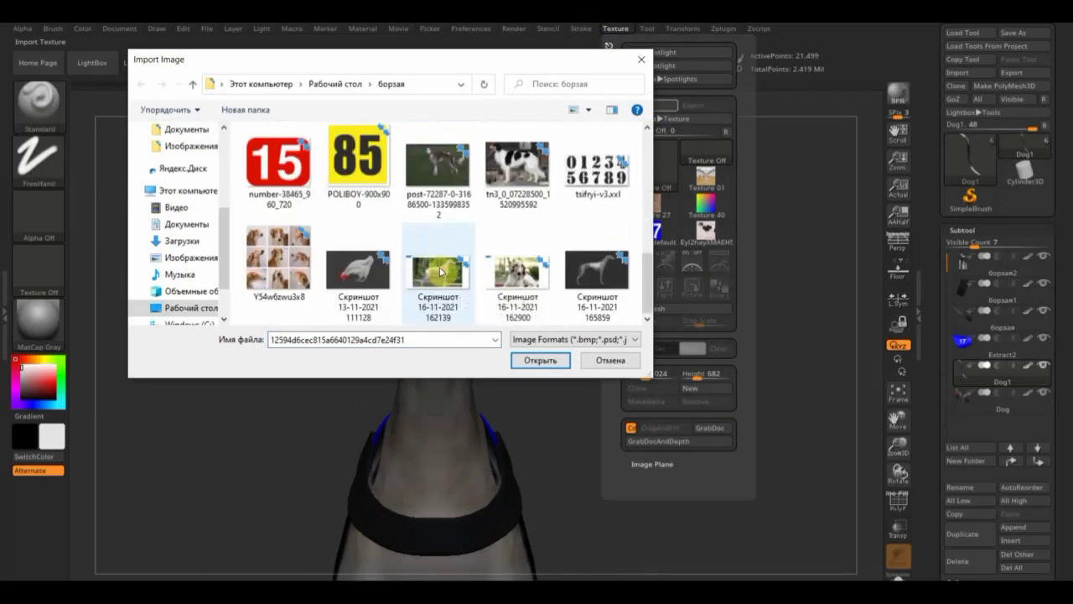
pyautogui.click(521, 284)
pyautogui.click(543, 358)
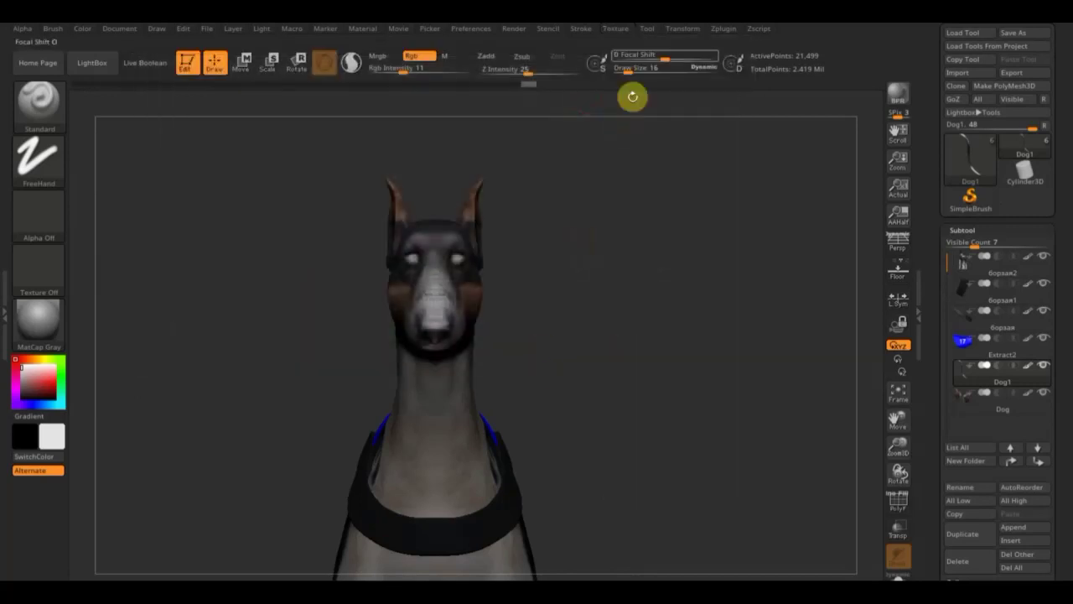
# Make the borzoi screenshot current, show it in Spotlight, and shrink it aside.
pyautogui.click(617, 34)
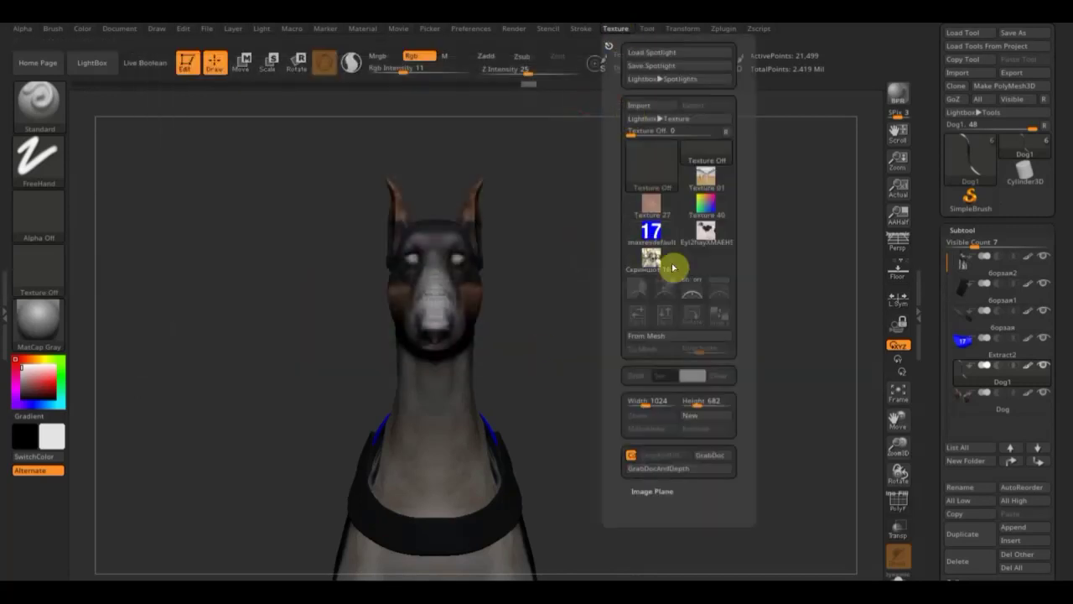
pyautogui.click(649, 258)
pyautogui.click(714, 295)
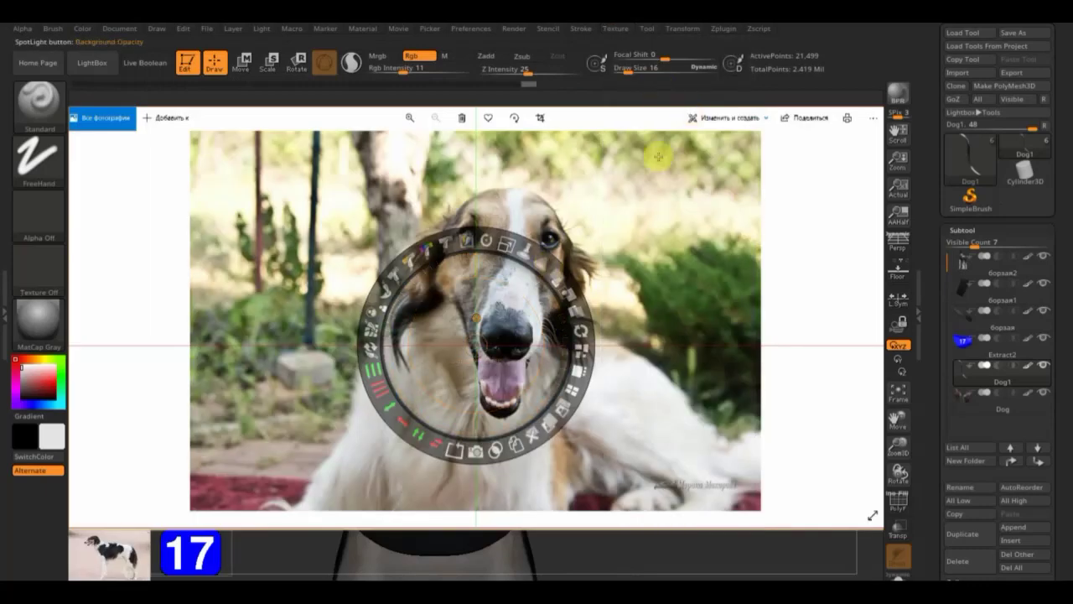
pyautogui.moveTo(504, 245)
pyautogui.mouseDown()
pyautogui.moveTo(450, 273)
pyautogui.moveTo(722, 160)
pyautogui.mouseUp()
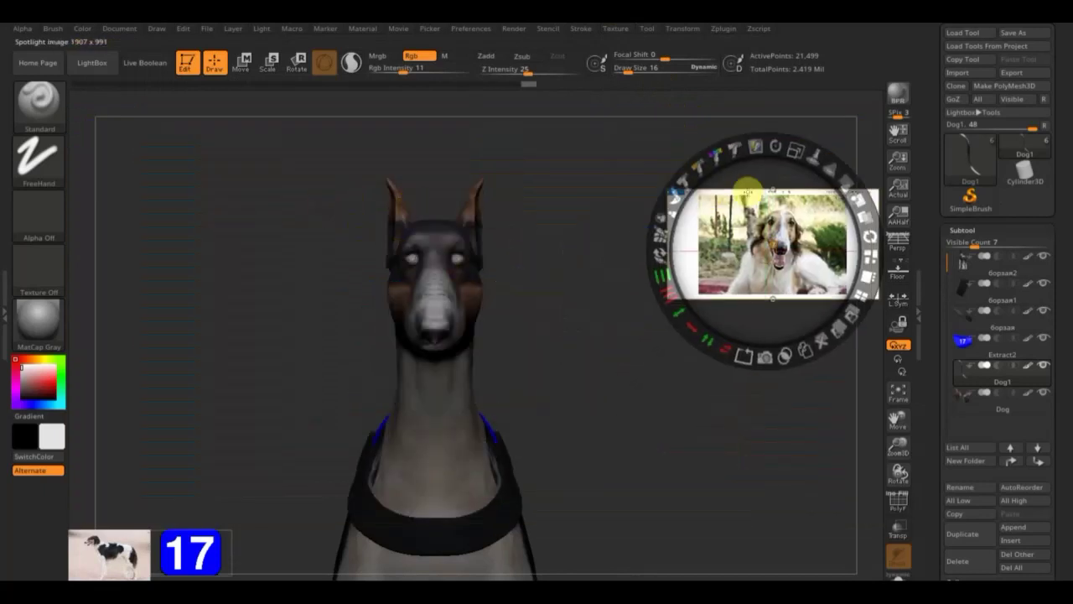
# Import ilya-rogov-greyhound-fur-add-07 and load it into Spotlight over the canvas.
pyautogui.click(619, 31)
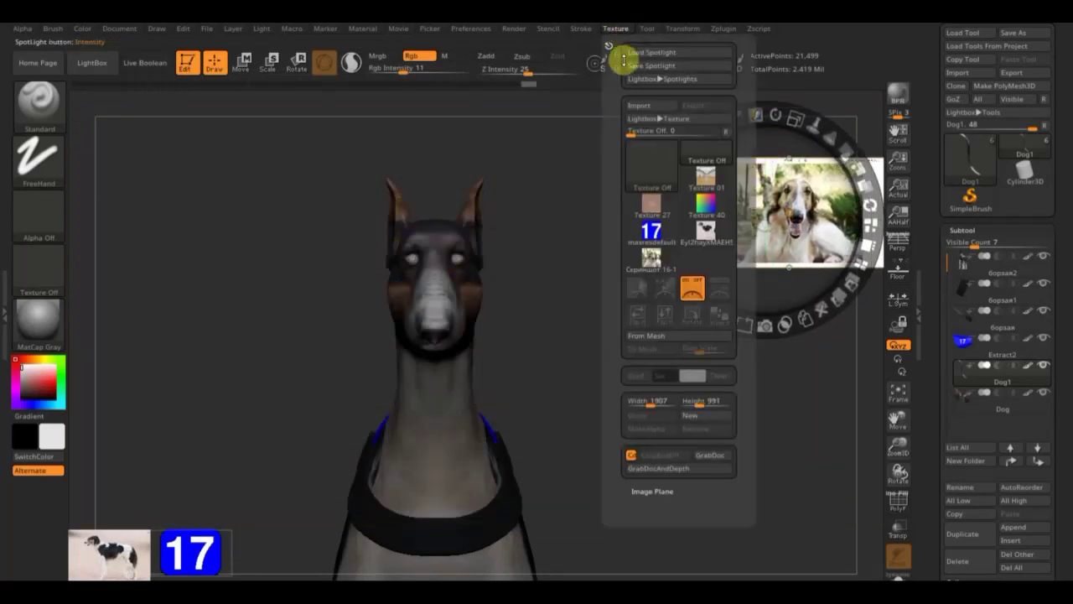
pyautogui.click(641, 107)
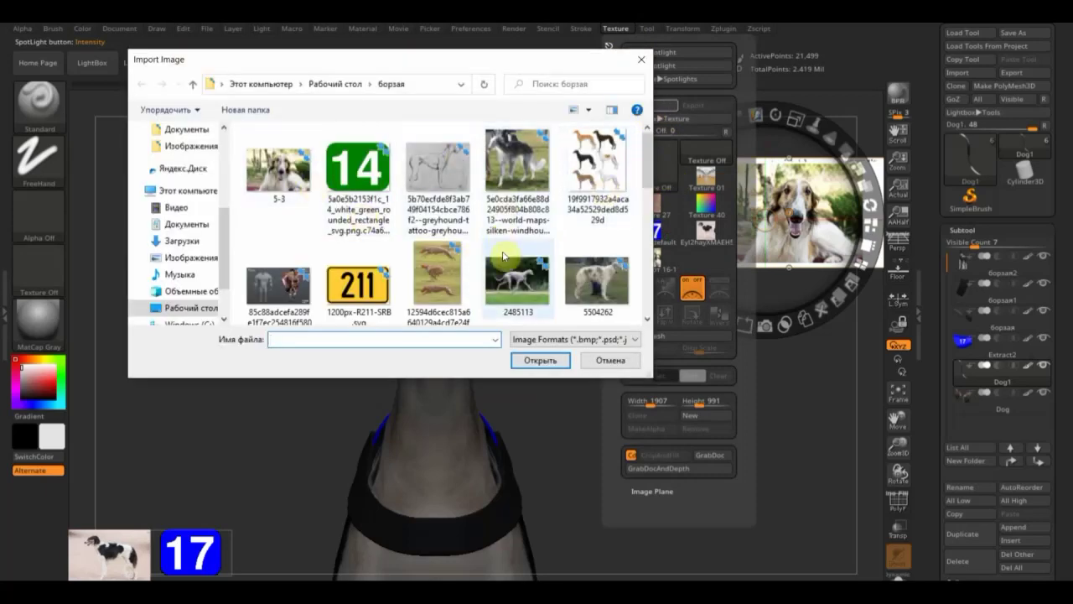
pyautogui.click(518, 280)
pyautogui.scroll(-2, 527, 282)
pyautogui.scroll(-3, 528, 283)
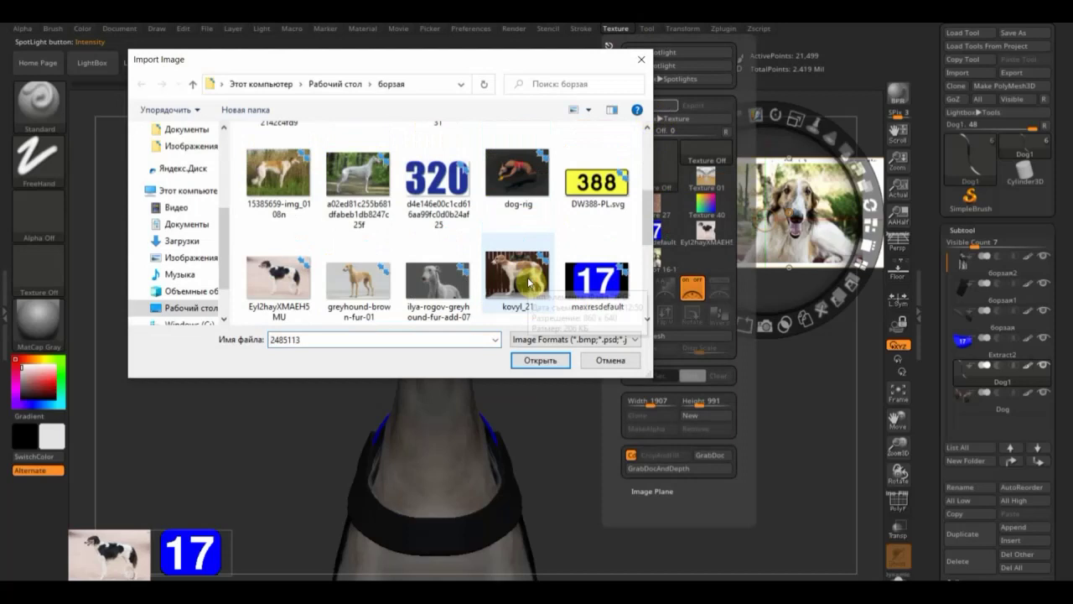
pyautogui.click(445, 285)
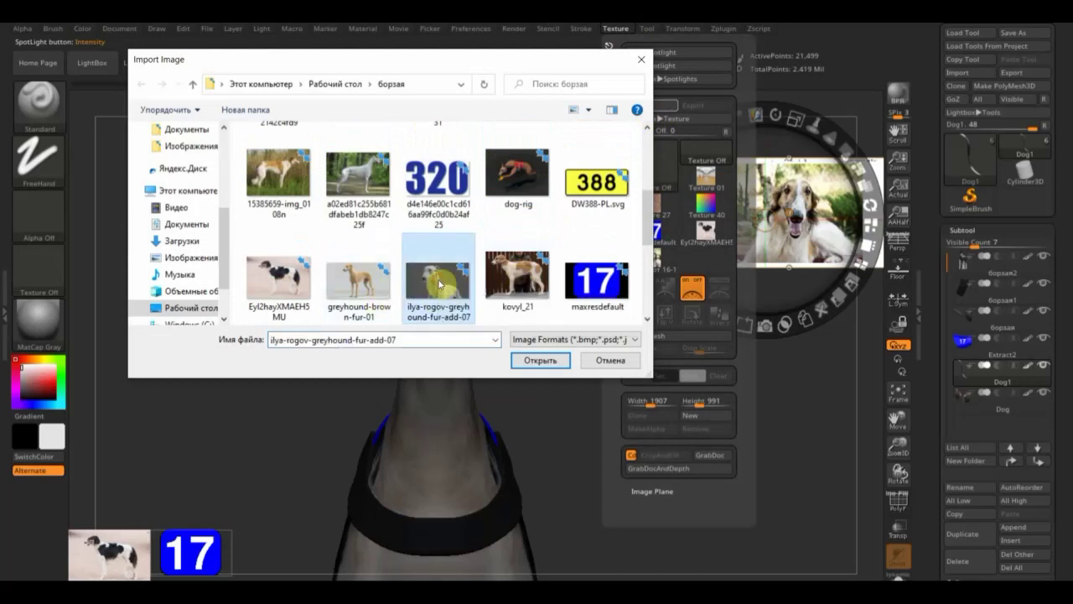
pyautogui.click(540, 361)
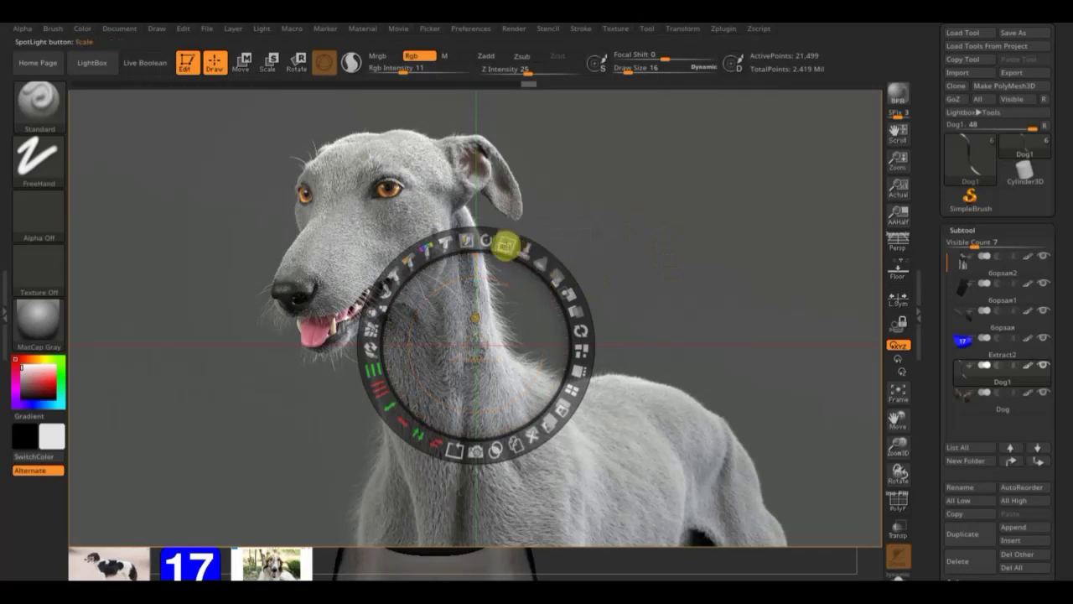
# Enlarge the greyhound photo, make it semi-transparent, and hide the Spotlight dial.
pyautogui.moveTo(505, 245); pyautogui.dragTo(528, 331)
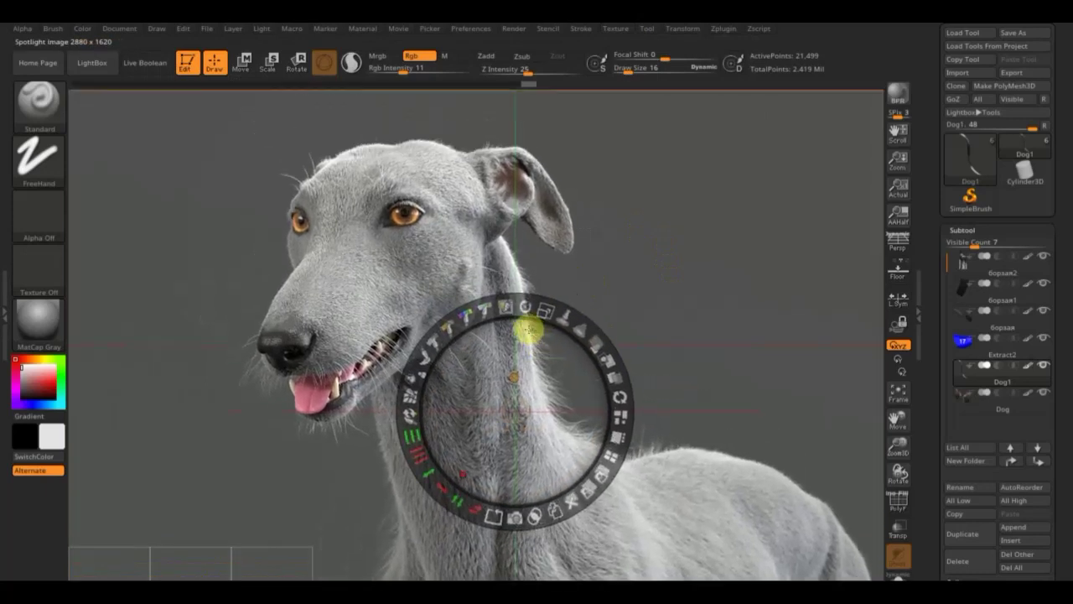
pyautogui.moveTo(618, 355); pyautogui.dragTo(497, 273)
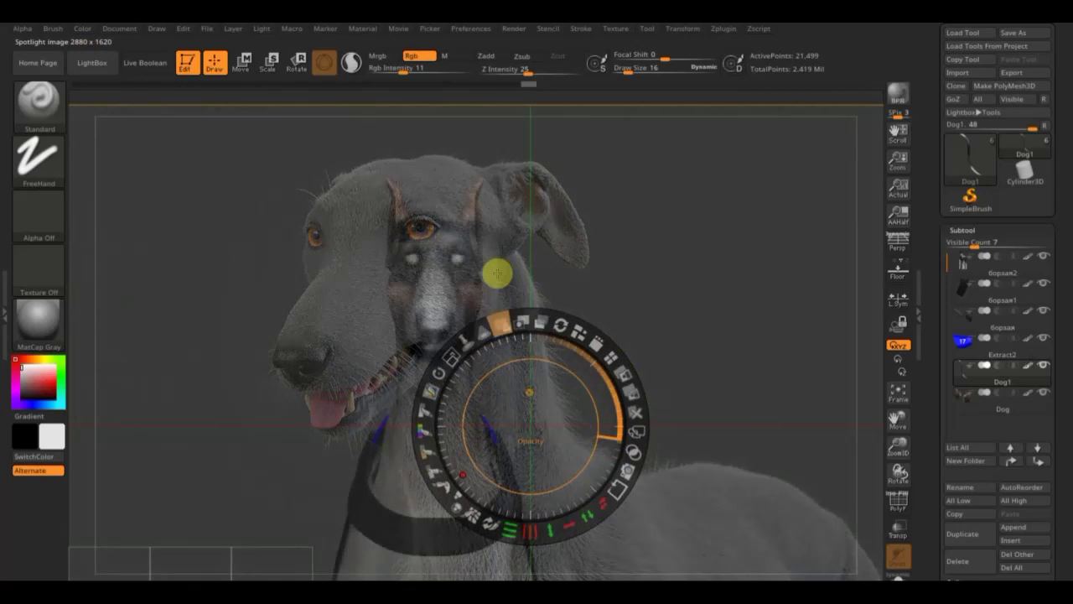
pyautogui.hotkey('shift', 'z')
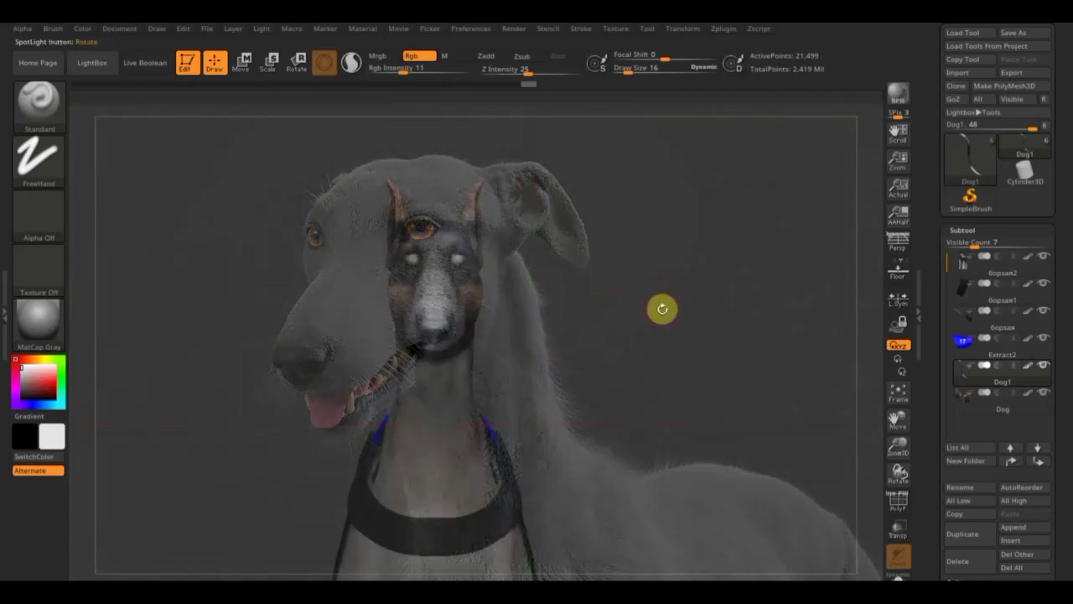
# Rotate and move the dog so its head lines up with the photo, then hide the photo.
pyautogui.moveTo(661, 316)
pyautogui.mouseDown()
pyautogui.moveTo(613, 328)
pyautogui.moveTo(829, 321)
pyautogui.moveTo(856, 287)
pyautogui.moveTo(704, 278)
pyautogui.moveTo(697, 318)
pyautogui.moveTo(727, 327)
pyautogui.mouseUp()
pyautogui.moveTo(793, 306)
pyautogui.keyDown('alt'); pyautogui.mouseDown()
pyautogui.moveTo(548, 287)
pyautogui.moveTo(516, 268)
pyautogui.moveTo(534, 271)
pyautogui.mouseUp(); pyautogui.keyUp('alt')
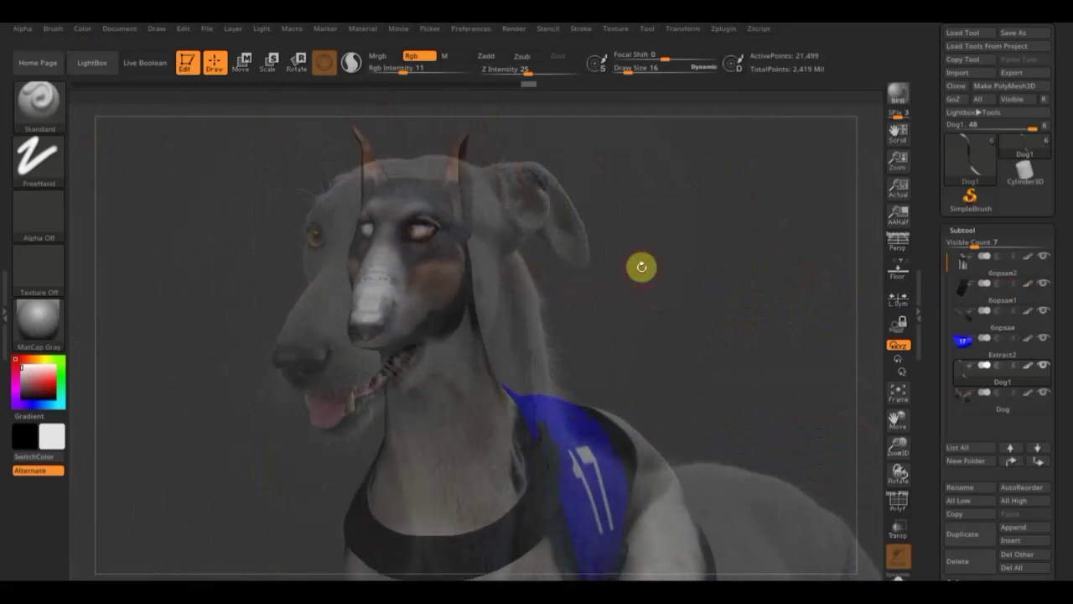
pyautogui.moveTo(642, 266)
pyautogui.mouseDown()
pyautogui.moveTo(690, 321)
pyautogui.moveTo(606, 242)
pyautogui.moveTo(707, 383)
pyautogui.moveTo(719, 428)
pyautogui.moveTo(713, 400)
pyautogui.moveTo(733, 371)
pyautogui.moveTo(818, 366)
pyautogui.mouseUp()
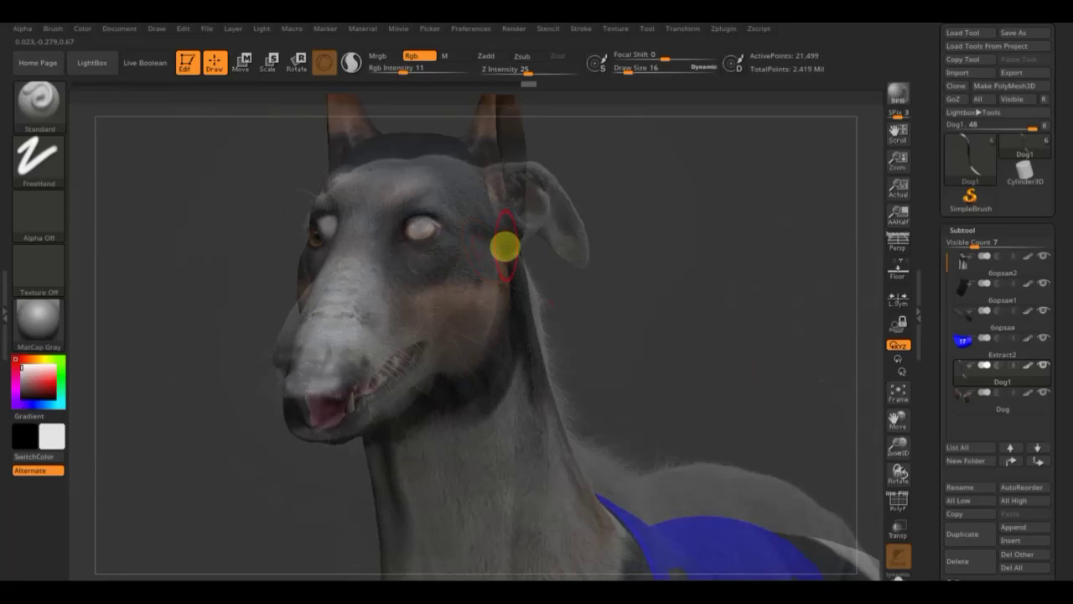
pyautogui.press('z')
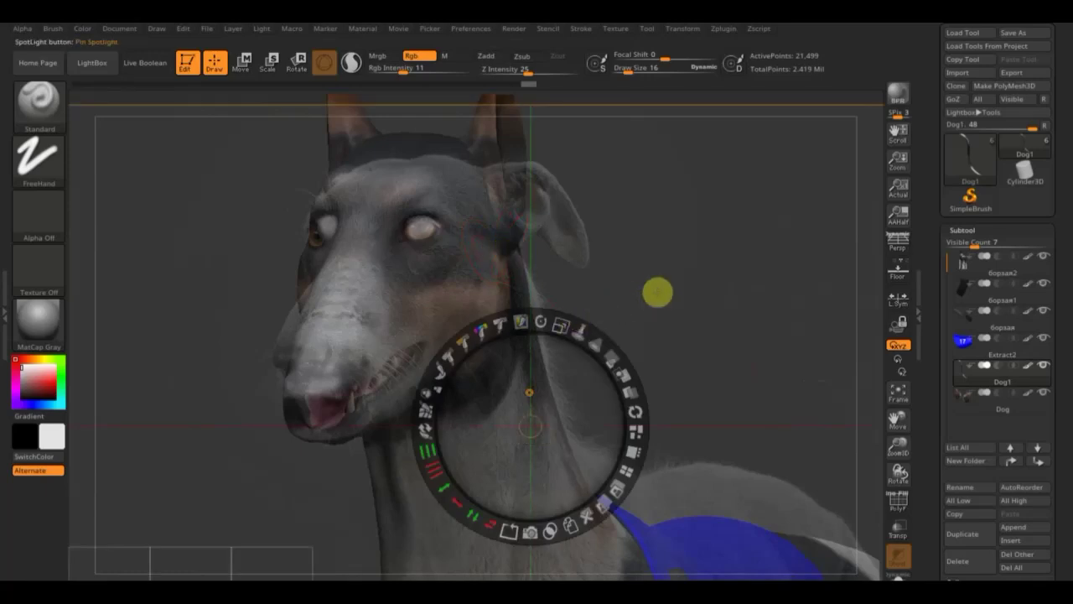
pyautogui.hotkey('shift', 'z')
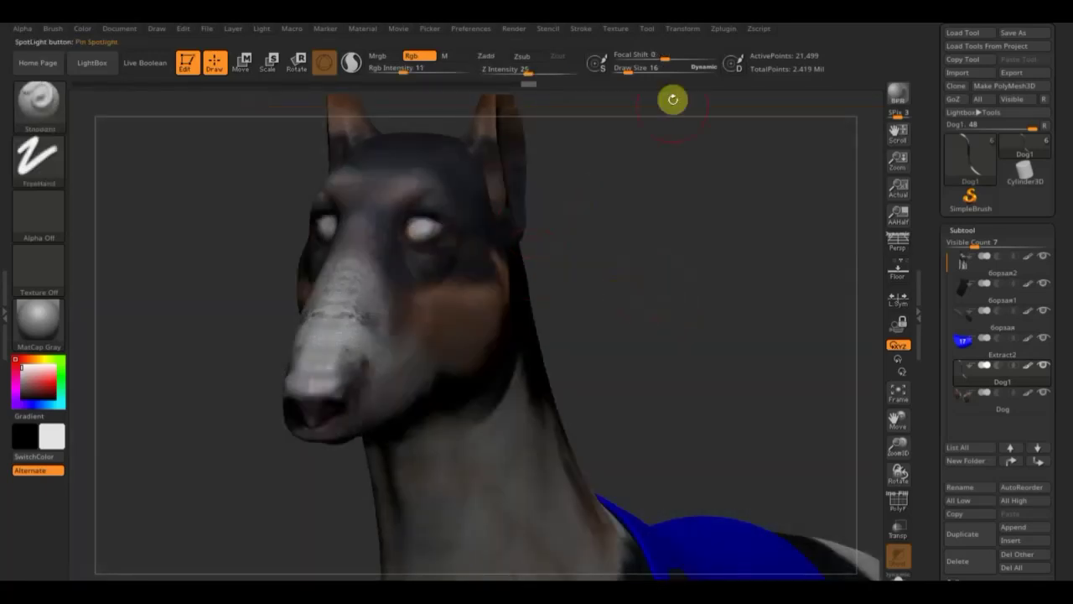
# Shrink the brush and touch up the eyes, undoing the last stroke.
pyautogui.moveTo(637, 76); pyautogui.dragTo(623, 70)
pyautogui.press('shift')
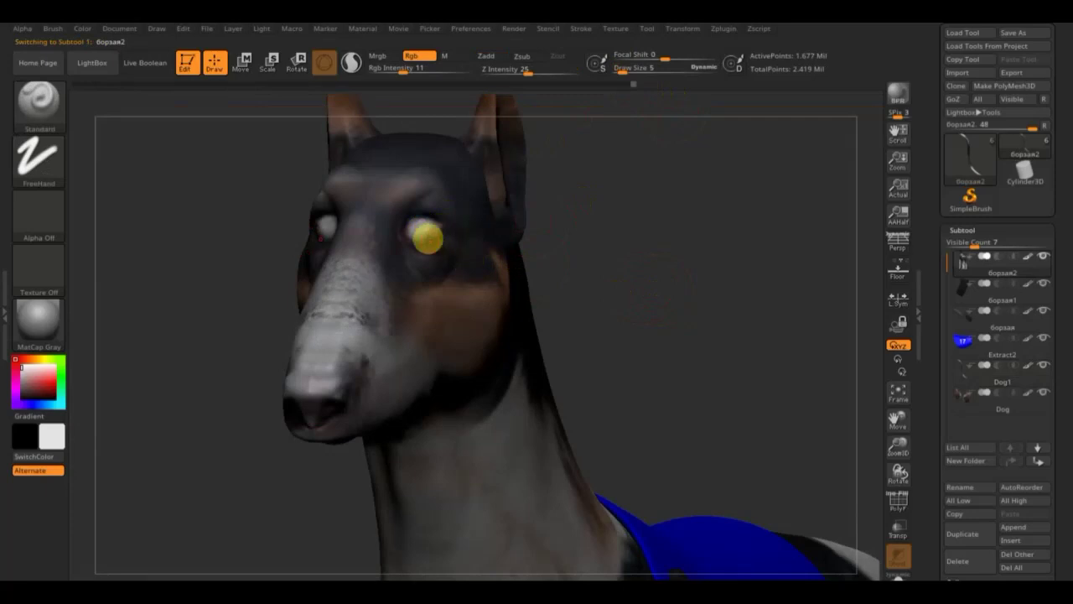
pyautogui.press('shift')
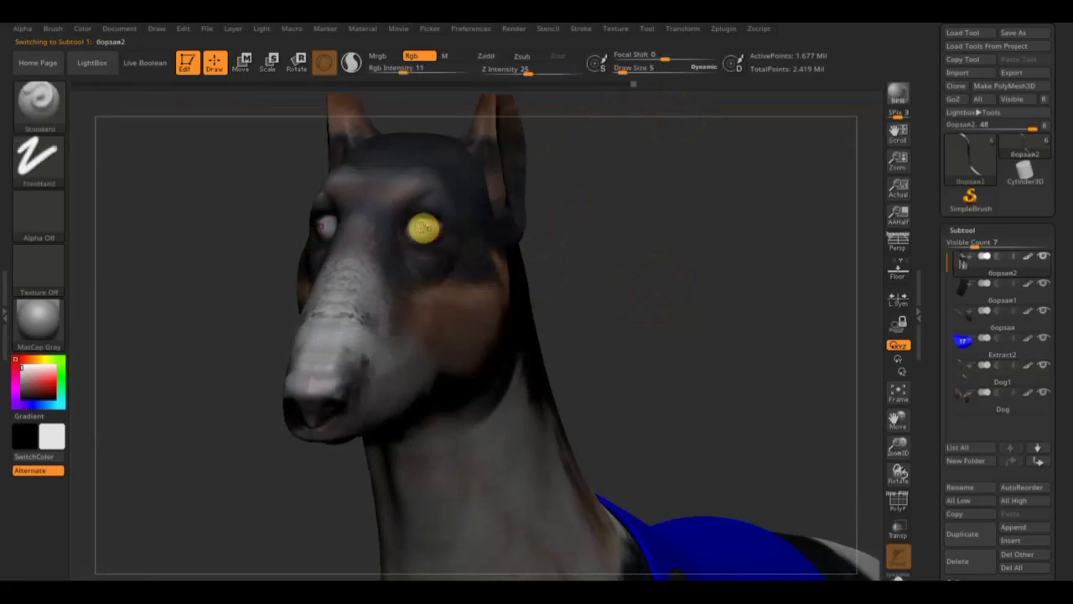
pyautogui.press('b')
pyautogui.press('c')
pyautogui.press('b')
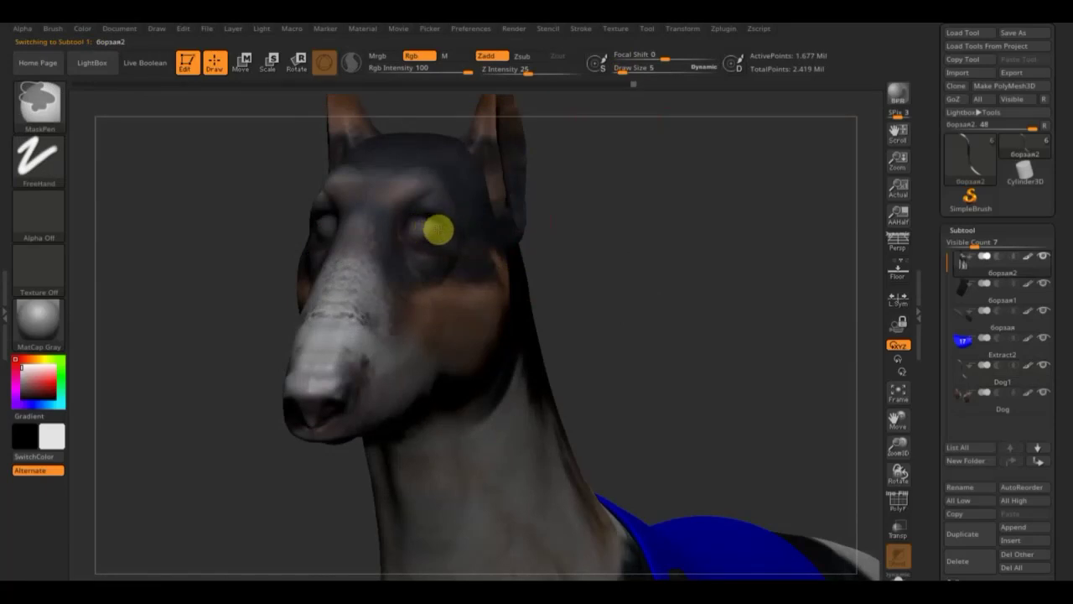
pyautogui.press('shift')
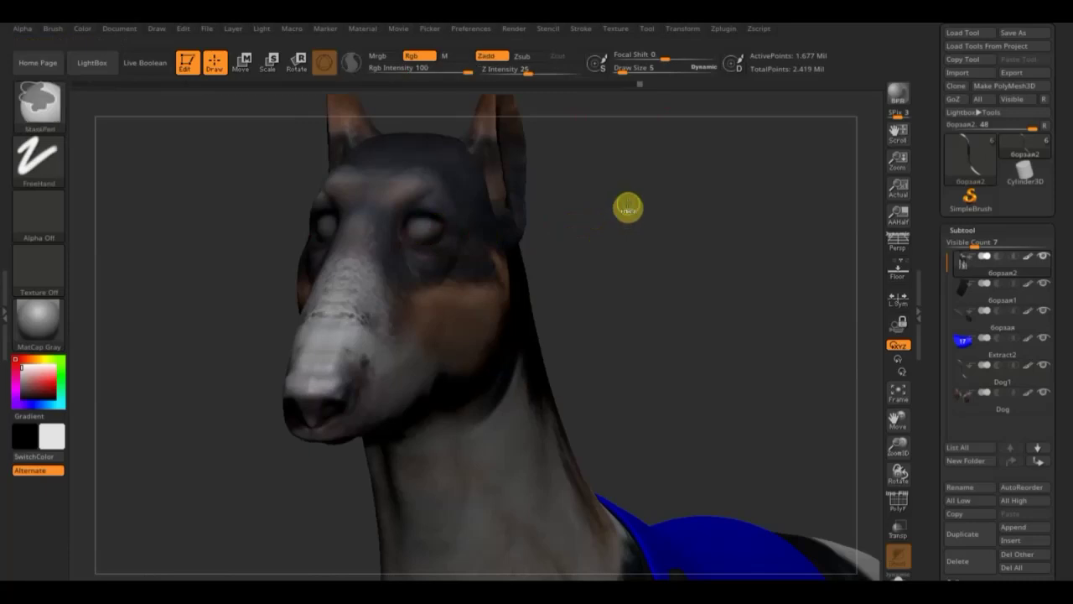
pyautogui.hotkey('ctrl', 'z')
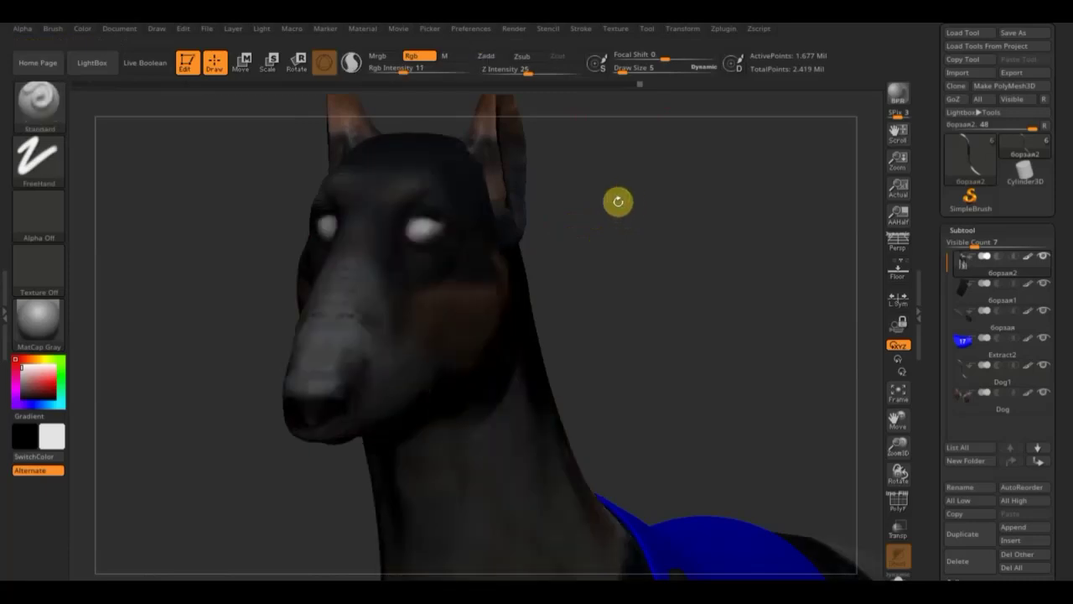
# Show the greyhound reference again, make it more opaque, and close the Spotlight dial.
pyautogui.hotkey('ctrl', 'shift', 'z')
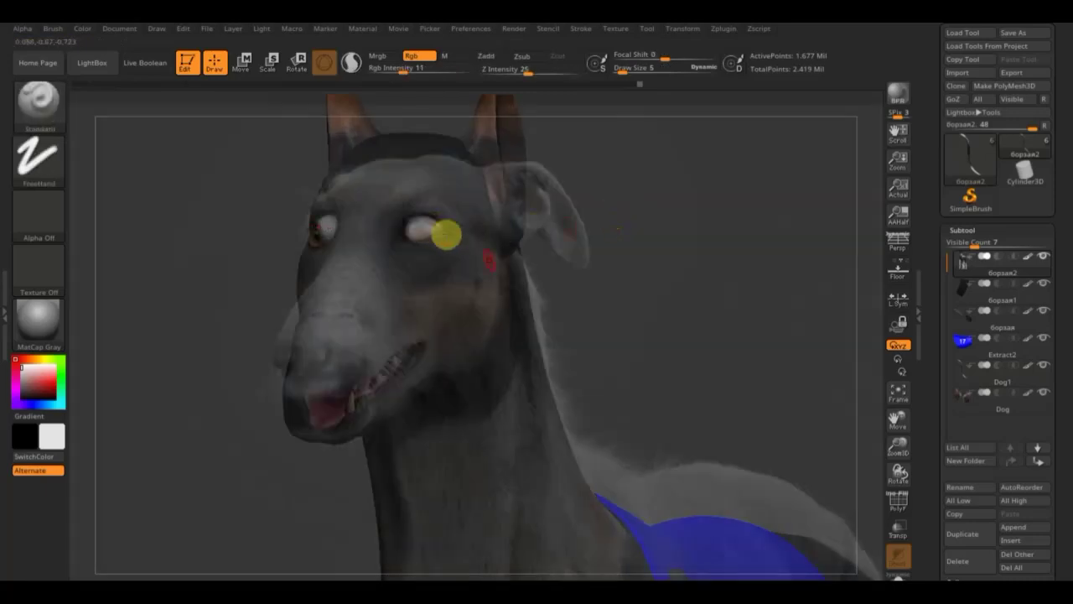
pyautogui.hotkey('shift', 'z')
pyautogui.moveTo(556, 311)
pyautogui.mouseDown()
pyautogui.moveTo(617, 372)
pyautogui.moveTo(598, 514)
pyautogui.mouseUp()
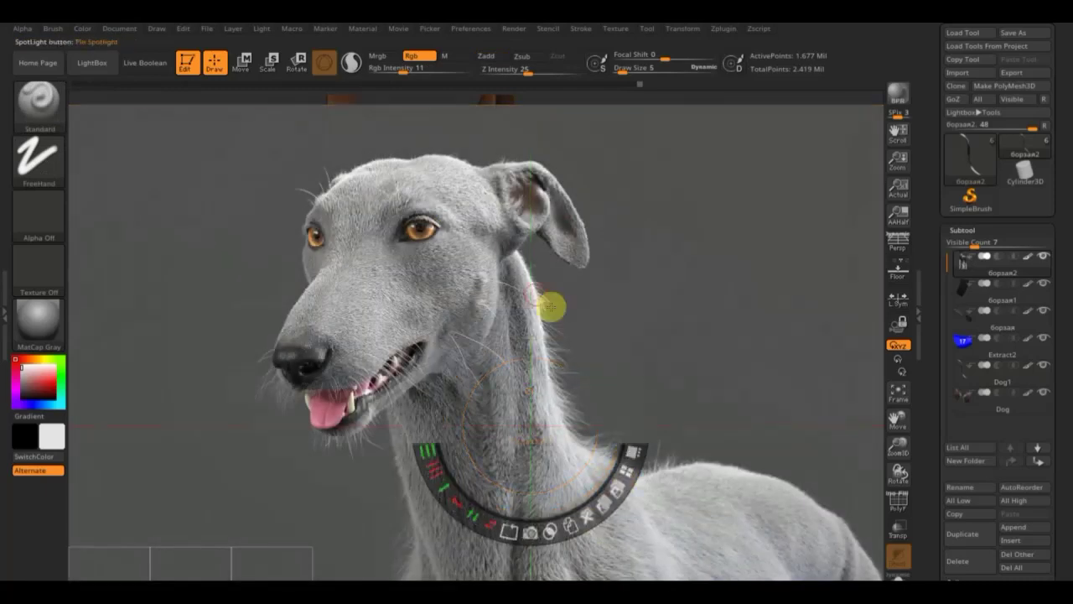
pyautogui.press('z')
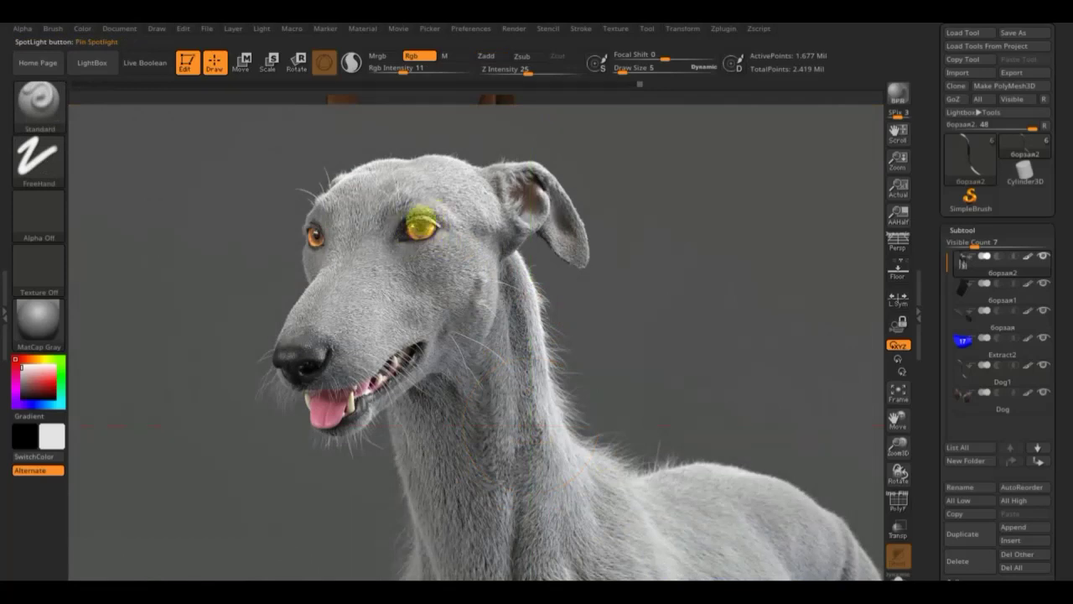
# Set Rgb Intensity to 100 and zoom close on the side of the head.
pyautogui.moveTo(400, 71); pyautogui.dragTo(477, 91)
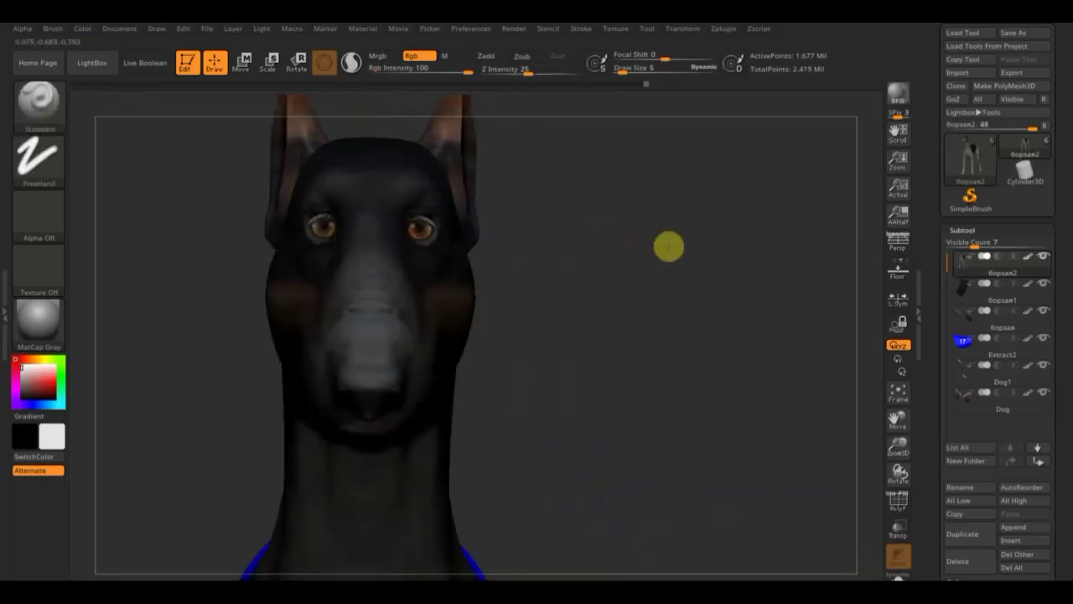
pyautogui.moveTo(668, 246)
pyautogui.mouseDown()
pyautogui.moveTo(629, 244)
pyautogui.moveTo(625, 274)
pyautogui.moveTo(567, 156)
pyautogui.mouseUp()
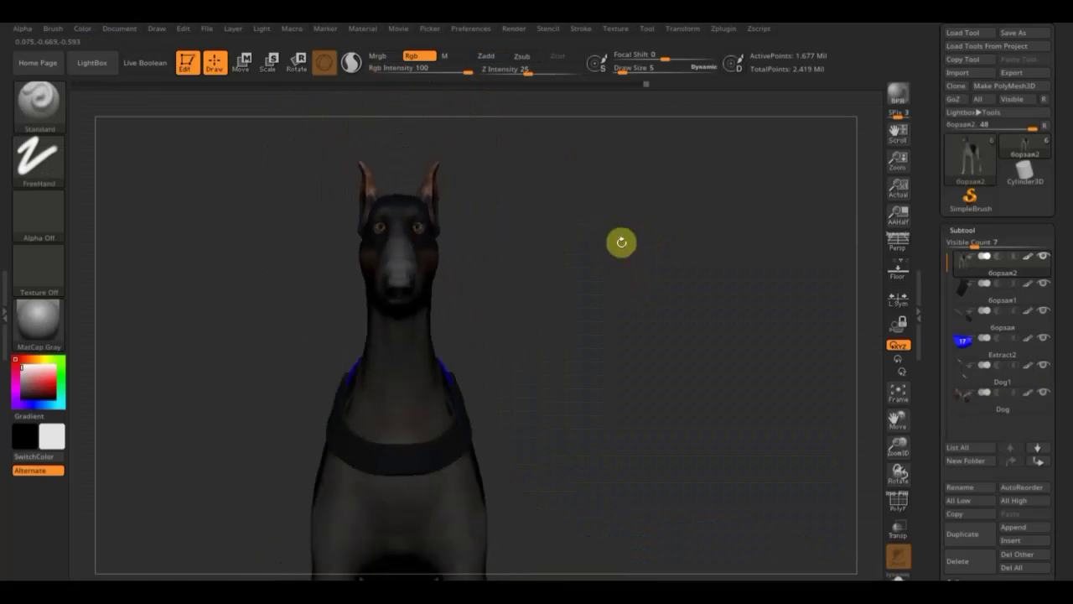
pyautogui.moveTo(620, 242)
pyautogui.mouseDown()
pyautogui.moveTo(562, 247)
pyautogui.moveTo(603, 228)
pyautogui.mouseUp()
pyautogui.moveTo(406, 415)
pyautogui.mouseDown()
pyautogui.moveTo(486, 539)
pyautogui.moveTo(455, 522)
pyautogui.moveTo(451, 571)
pyautogui.mouseUp()
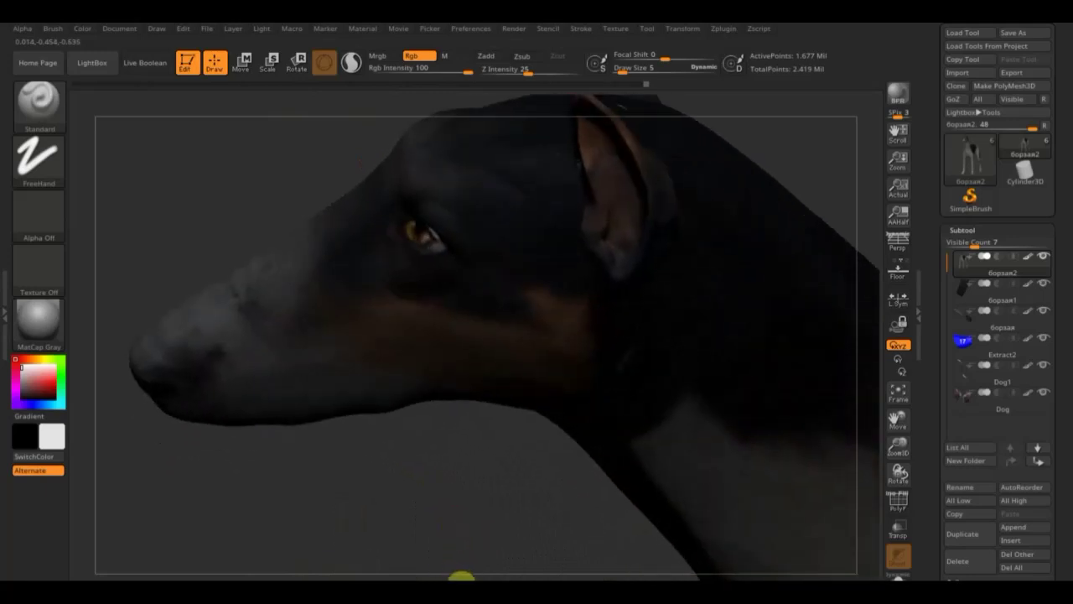
# Pick the Move Topologic brush and shrink Draw Size to fit the eye.
pyautogui.click(37, 108)
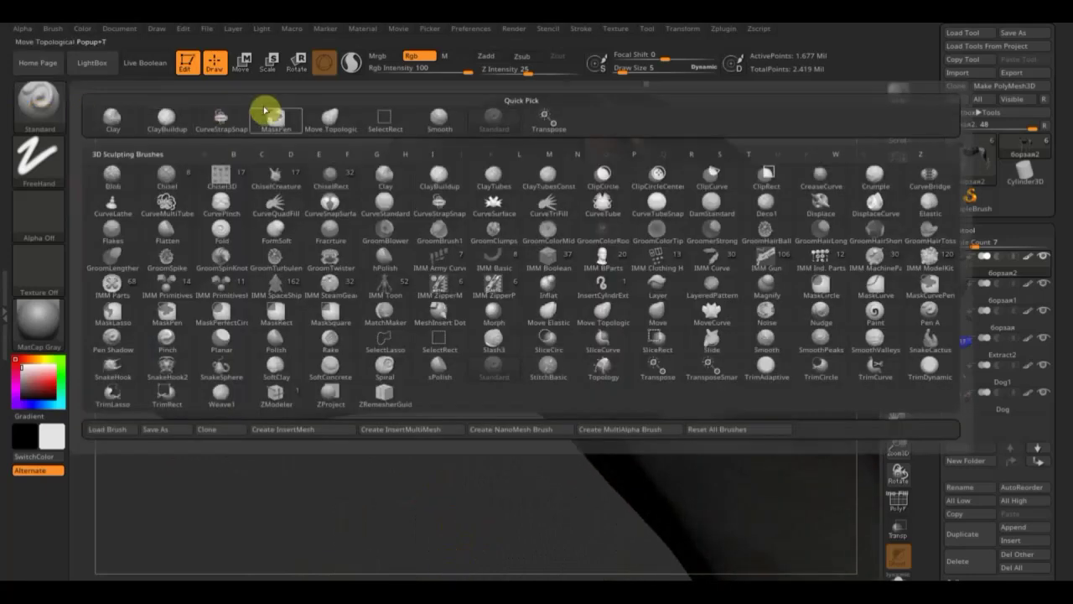
pyautogui.click(329, 116)
pyautogui.moveTo(623, 70); pyautogui.dragTo(630, 69)
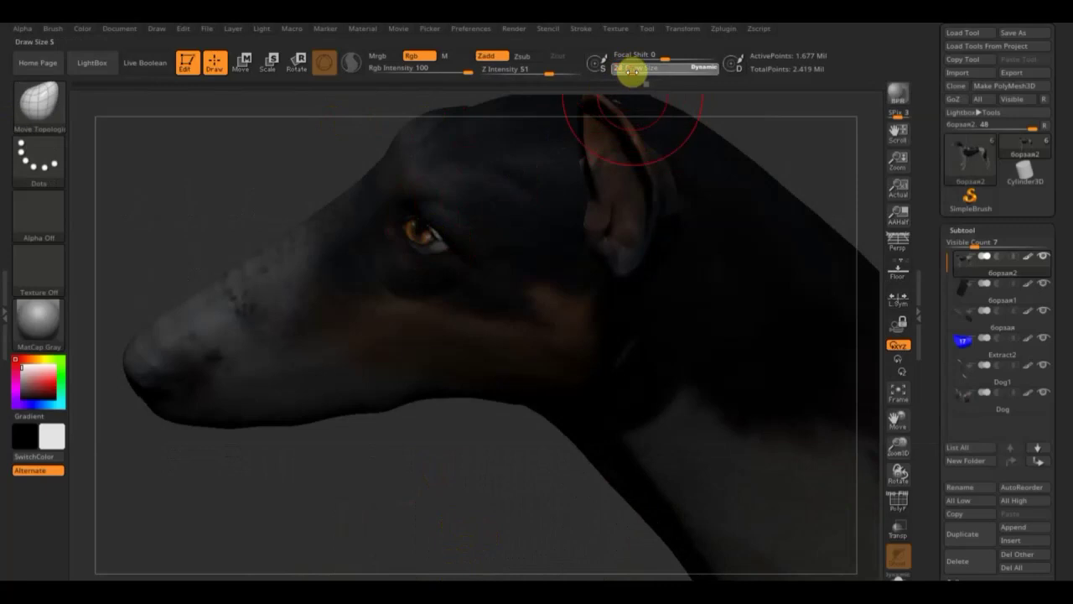
pyautogui.moveTo(631, 70); pyautogui.dragTo(625, 77)
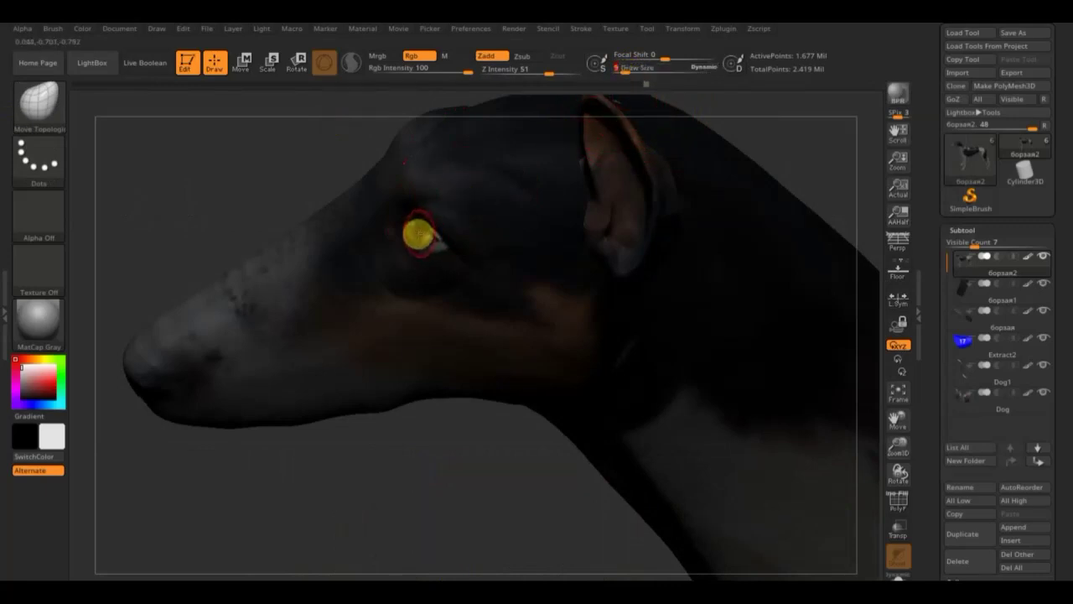
# Refine each eye while turning the head between front, profile and three-quarter views.
pyautogui.moveTo(264, 163); pyautogui.dragTo(259, 163)
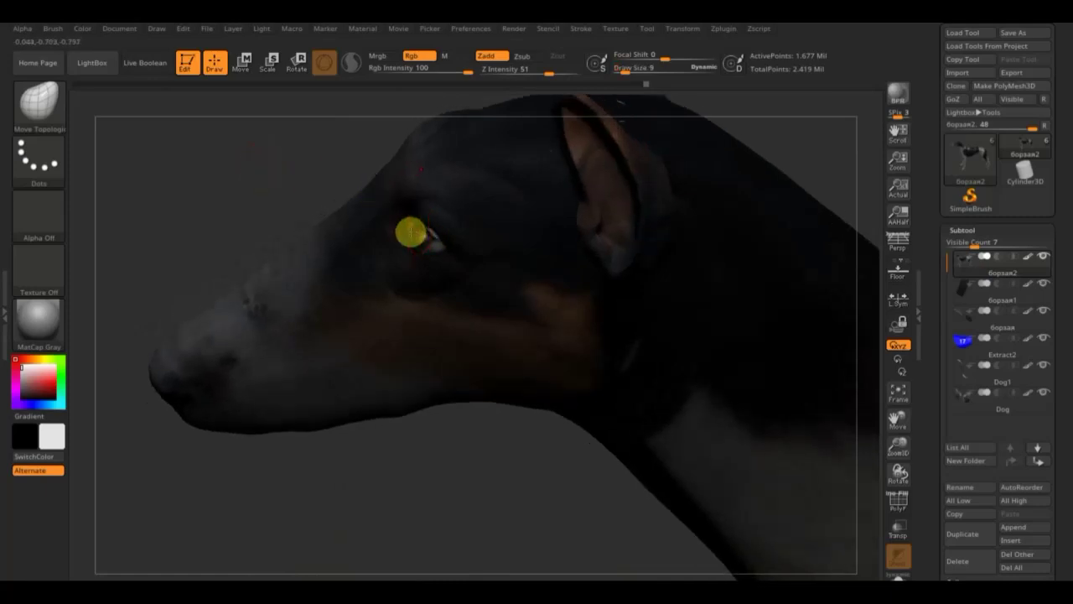
pyautogui.moveTo(341, 179)
pyautogui.mouseDown()
pyautogui.moveTo(332, 151)
pyautogui.moveTo(378, 179)
pyautogui.moveTo(366, 217)
pyautogui.moveTo(391, 223)
pyautogui.mouseUp()
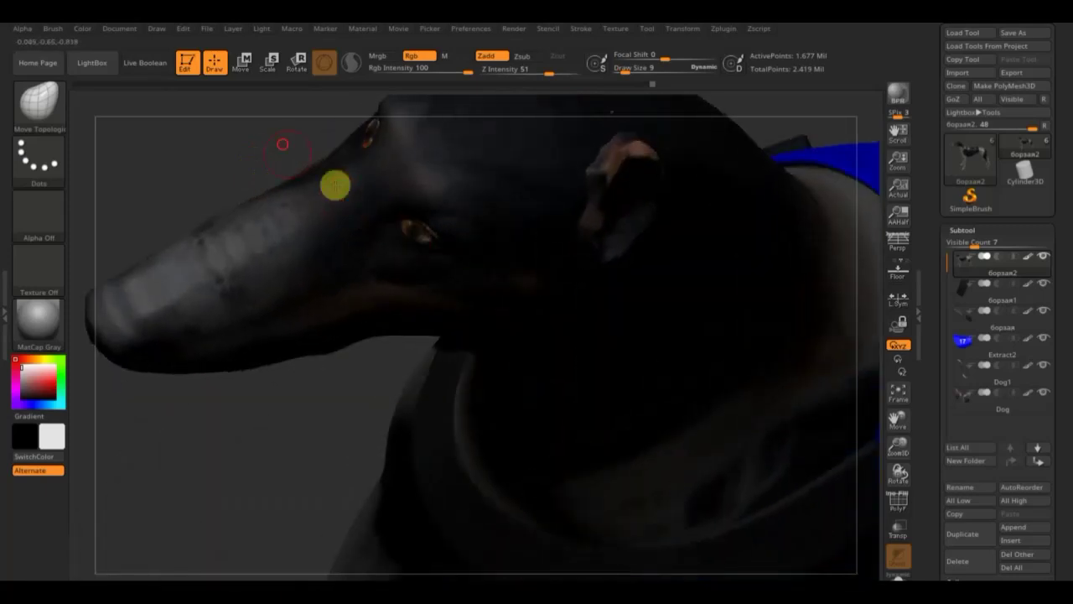
pyautogui.moveTo(709, 179)
pyautogui.mouseDown()
pyautogui.moveTo(802, 162)
pyautogui.moveTo(822, 125)
pyautogui.mouseUp()
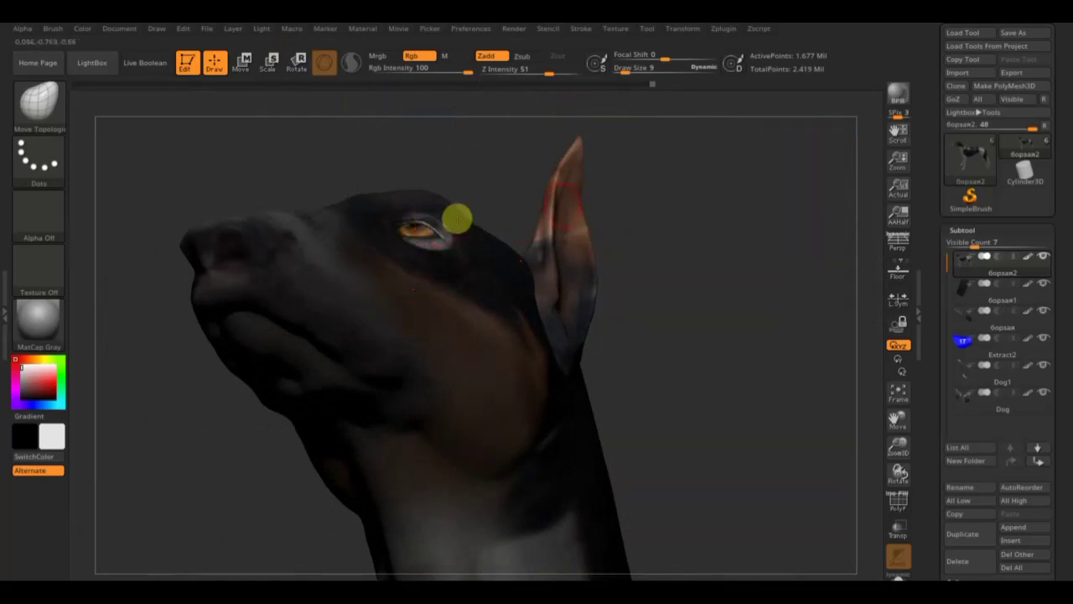
pyautogui.moveTo(676, 206)
pyautogui.mouseDown()
pyautogui.moveTo(713, 294)
pyautogui.moveTo(774, 271)
pyautogui.moveTo(742, 199)
pyautogui.mouseUp()
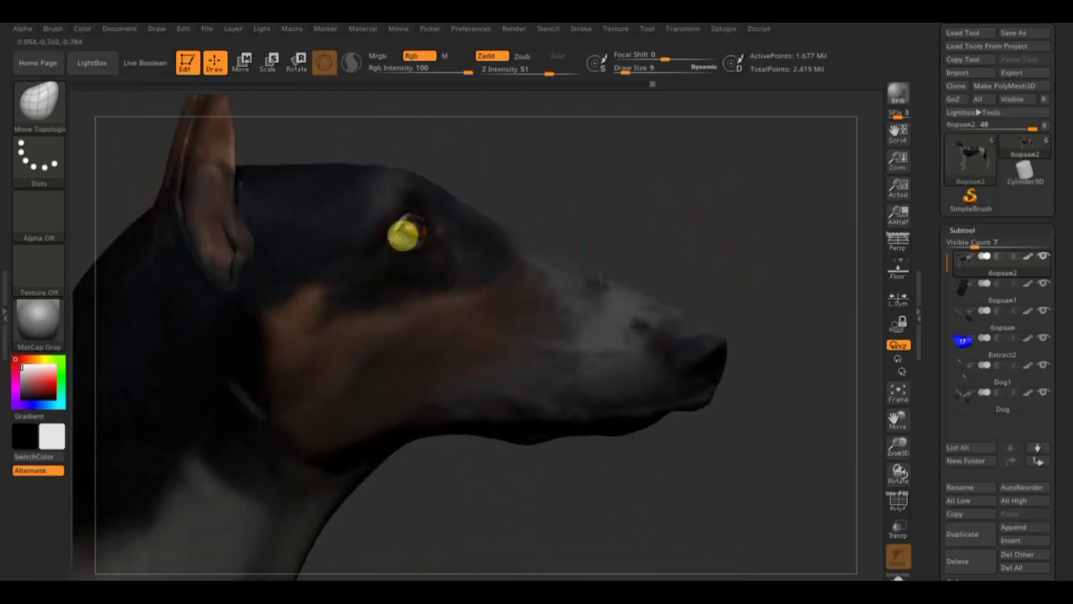
pyautogui.moveTo(596, 169); pyautogui.dragTo(542, 187)
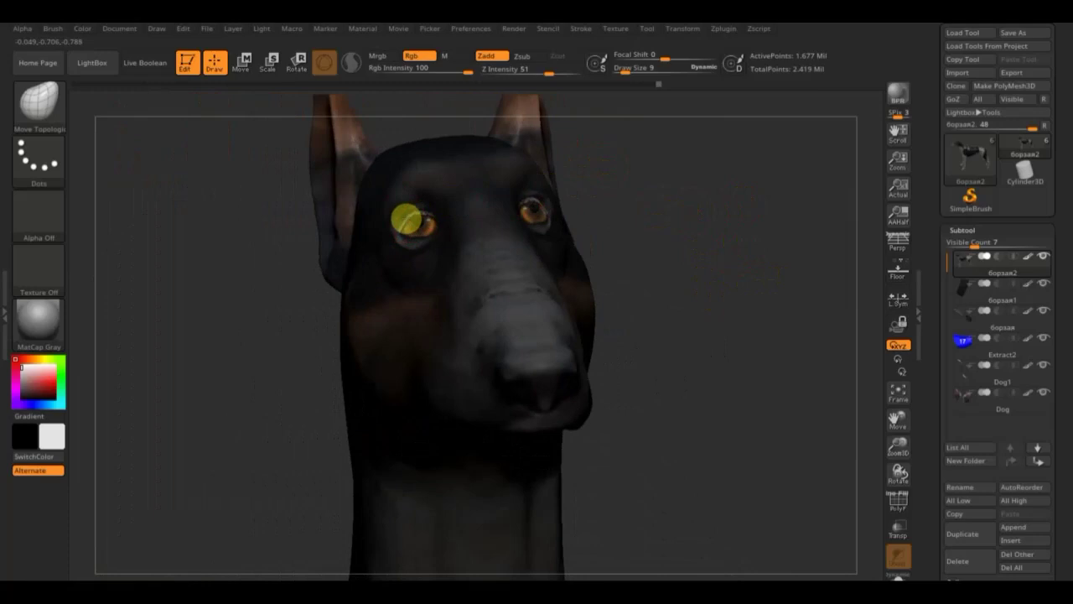
pyautogui.moveTo(635, 213); pyautogui.dragTo(707, 201)
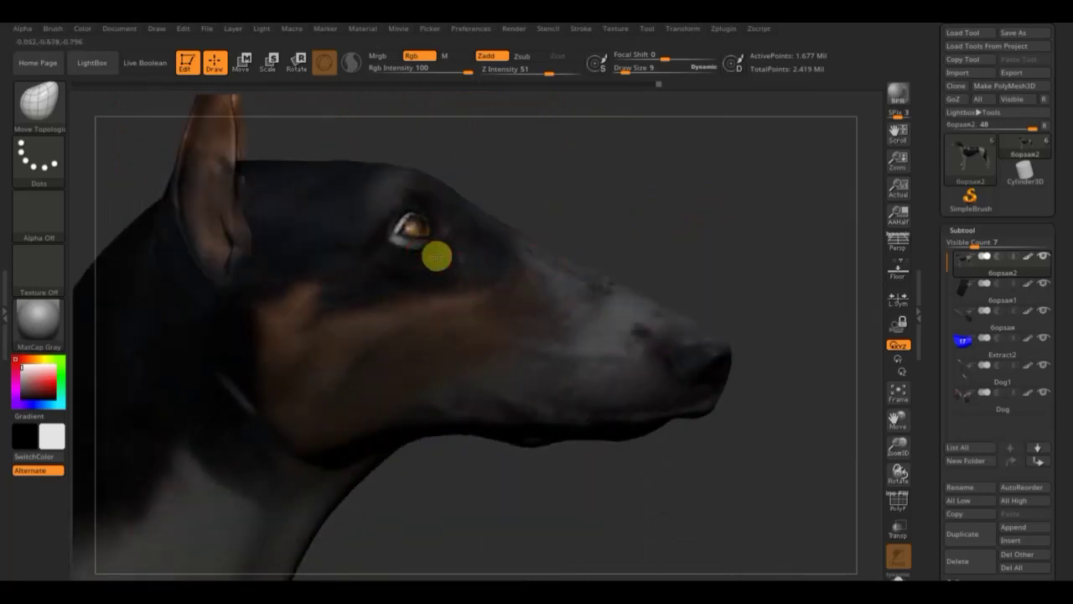
pyautogui.moveTo(628, 187); pyautogui.dragTo(464, 258)
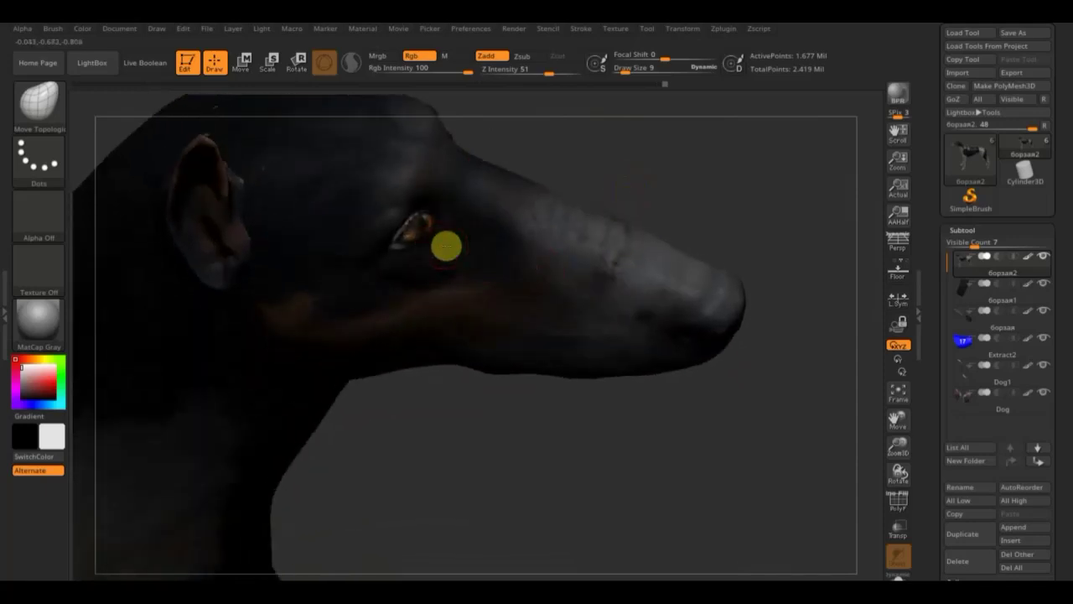
pyautogui.moveTo(771, 190)
pyautogui.mouseDown()
pyautogui.moveTo(750, 160)
pyautogui.moveTo(808, 179)
pyautogui.moveTo(818, 195)
pyautogui.moveTo(802, 232)
pyautogui.mouseUp()
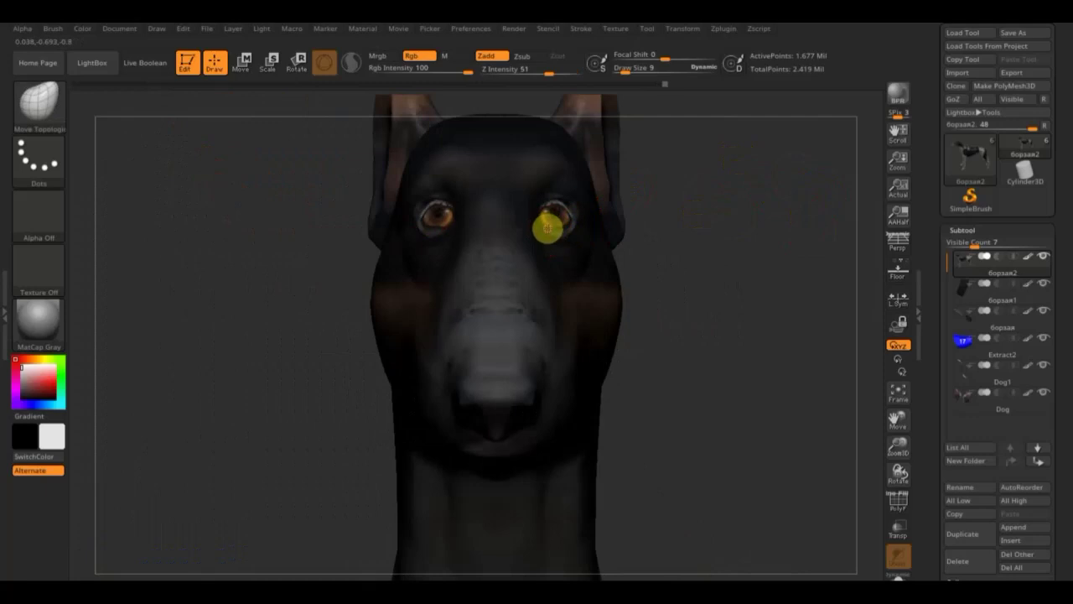
pyautogui.moveTo(632, 220)
pyautogui.mouseDown()
pyautogui.moveTo(678, 229)
pyautogui.moveTo(562, 232)
pyautogui.mouseUp()
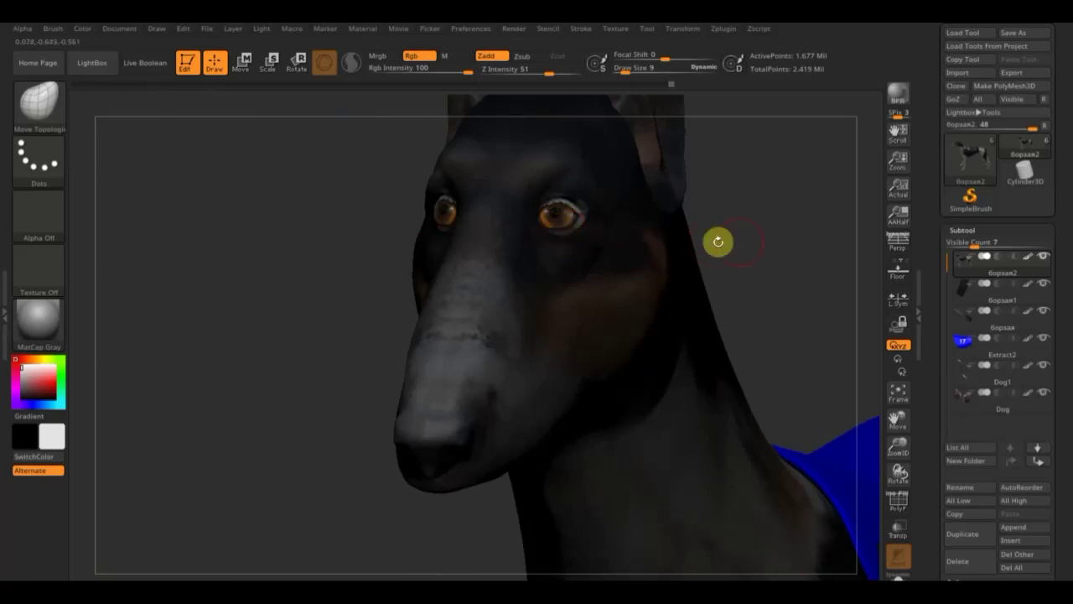
pyautogui.keyDown('shift'); pyautogui.moveTo(800, 223); pyautogui.dragTo(812, 248); pyautogui.keyUp('shift')
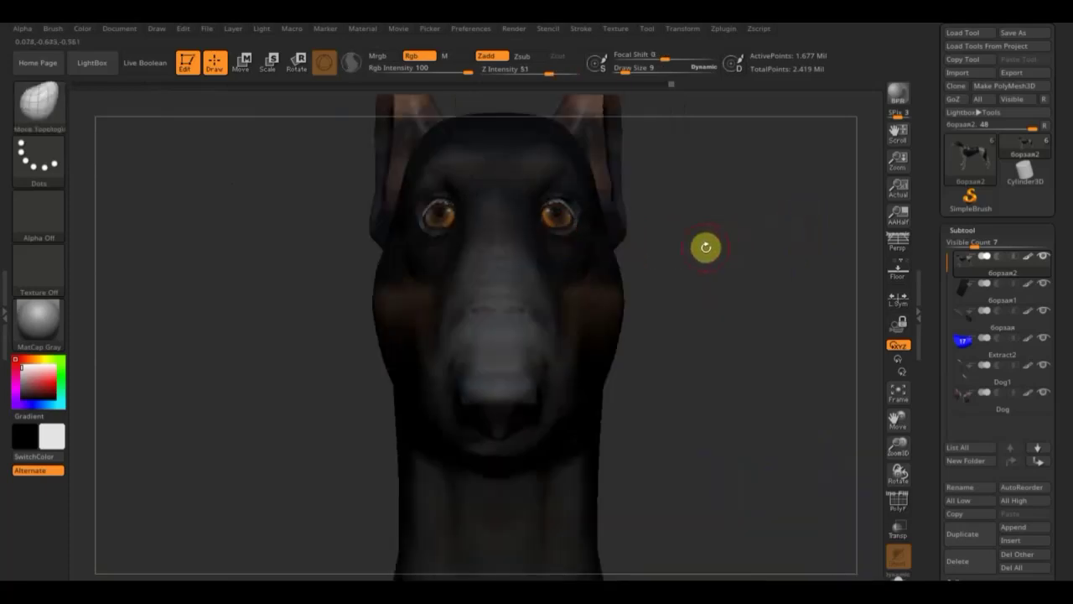
# Zoom out, pan left and turn to a three-quarter side view of the whole dog.
pyautogui.keyDown('alt'); pyautogui.moveTo(754, 340); pyautogui.dragTo(670, 159); pyautogui.keyUp('alt')
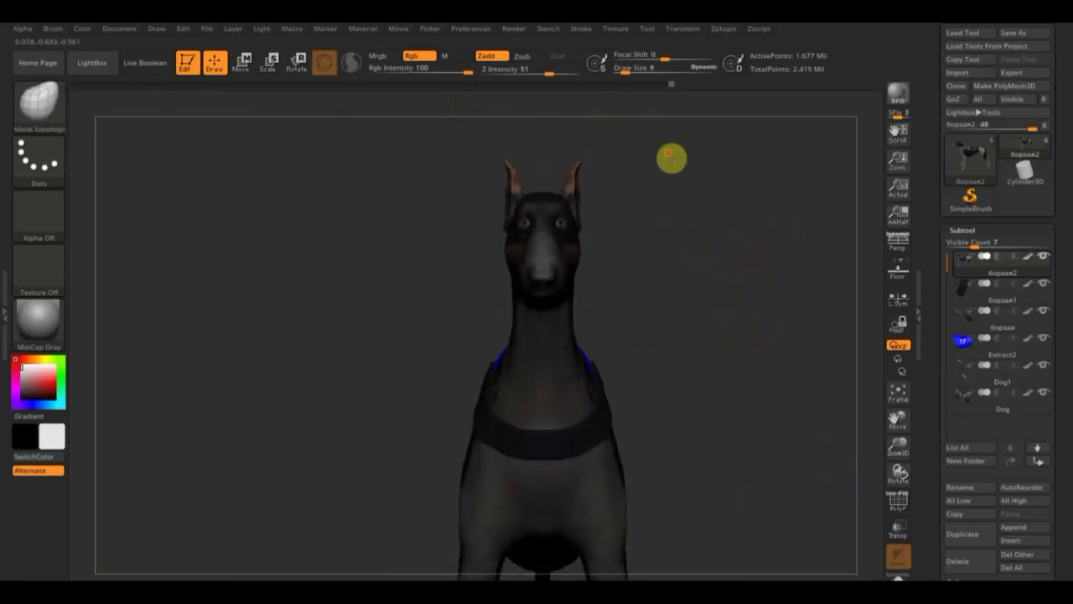
pyautogui.moveTo(776, 249)
pyautogui.keyDown('alt'); pyautogui.mouseDown()
pyautogui.moveTo(634, 223)
pyautogui.moveTo(629, 240)
pyautogui.moveTo(565, 229)
pyautogui.moveTo(637, 220)
pyautogui.moveTo(673, 229)
pyautogui.mouseUp(); pyautogui.keyUp('alt')
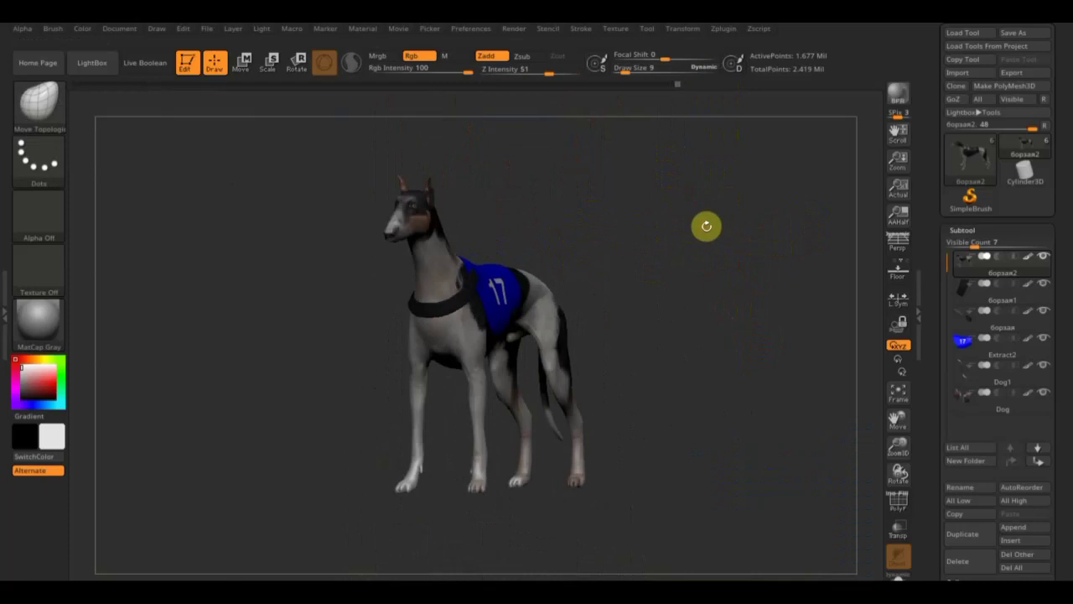
pyautogui.moveTo(687, 287)
pyautogui.keyDown('alt'); pyautogui.mouseDown()
pyautogui.moveTo(682, 270)
pyautogui.moveTo(702, 299)
pyautogui.moveTo(688, 280)
pyautogui.moveTo(692, 259)
pyautogui.moveTo(646, 263)
pyautogui.moveTo(716, 193)
pyautogui.moveTo(771, 196)
pyautogui.mouseUp(); pyautogui.keyUp('alt')
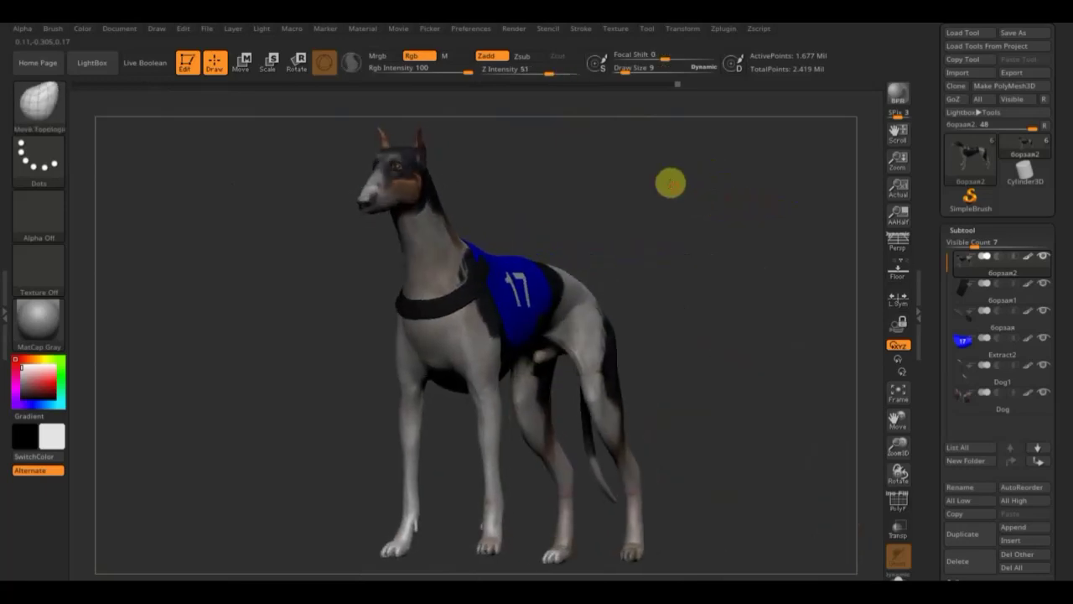
pyautogui.moveTo(668, 180); pyautogui.dragTo(676, 198)
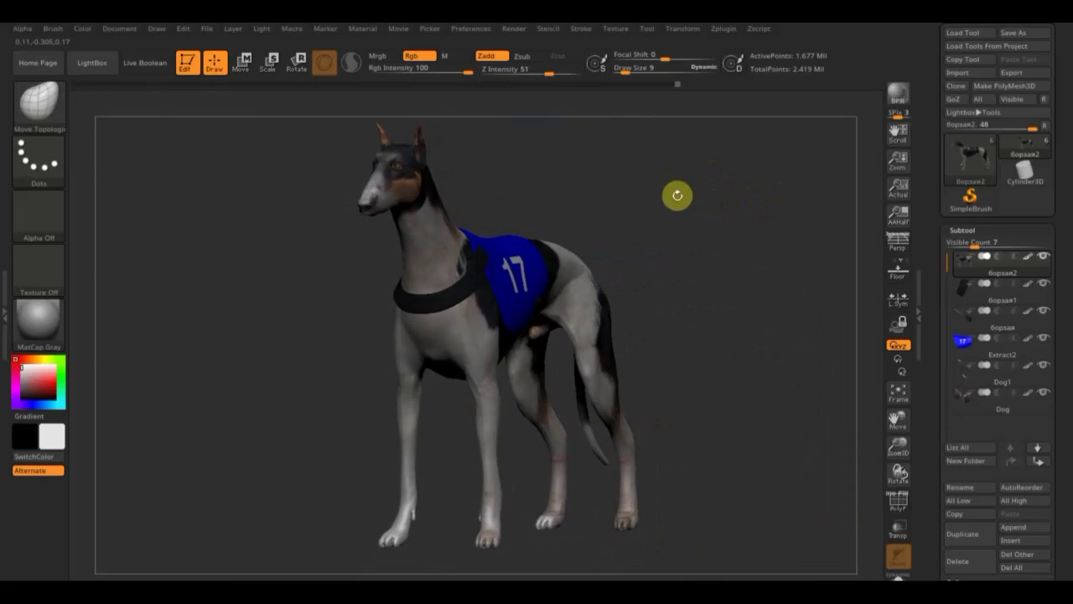